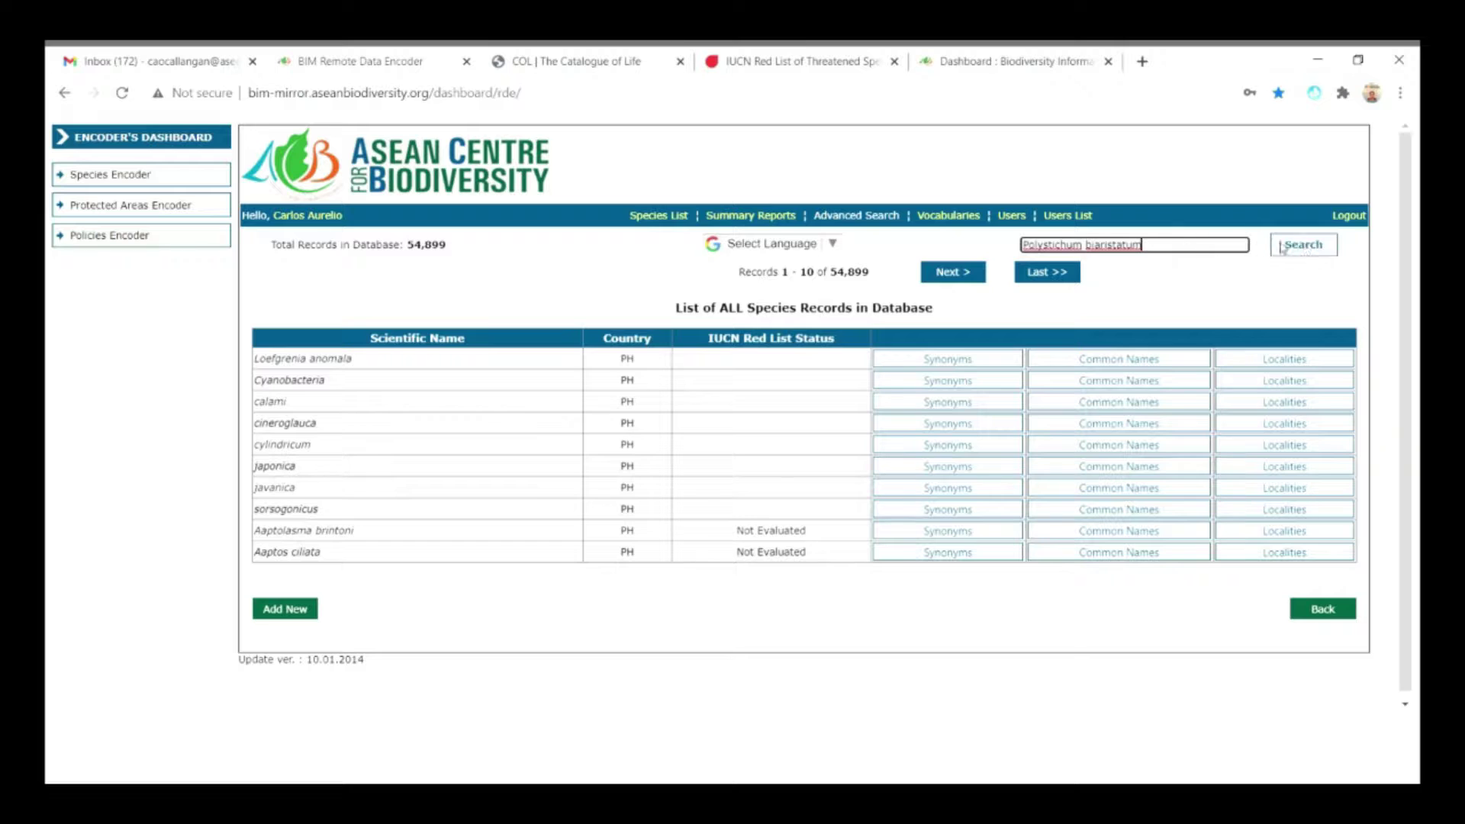
Step: Search the species records for Polystichum biaristatum and check whether any match the keyword
{"action": "left_click", "coordinate": [1303, 245]}
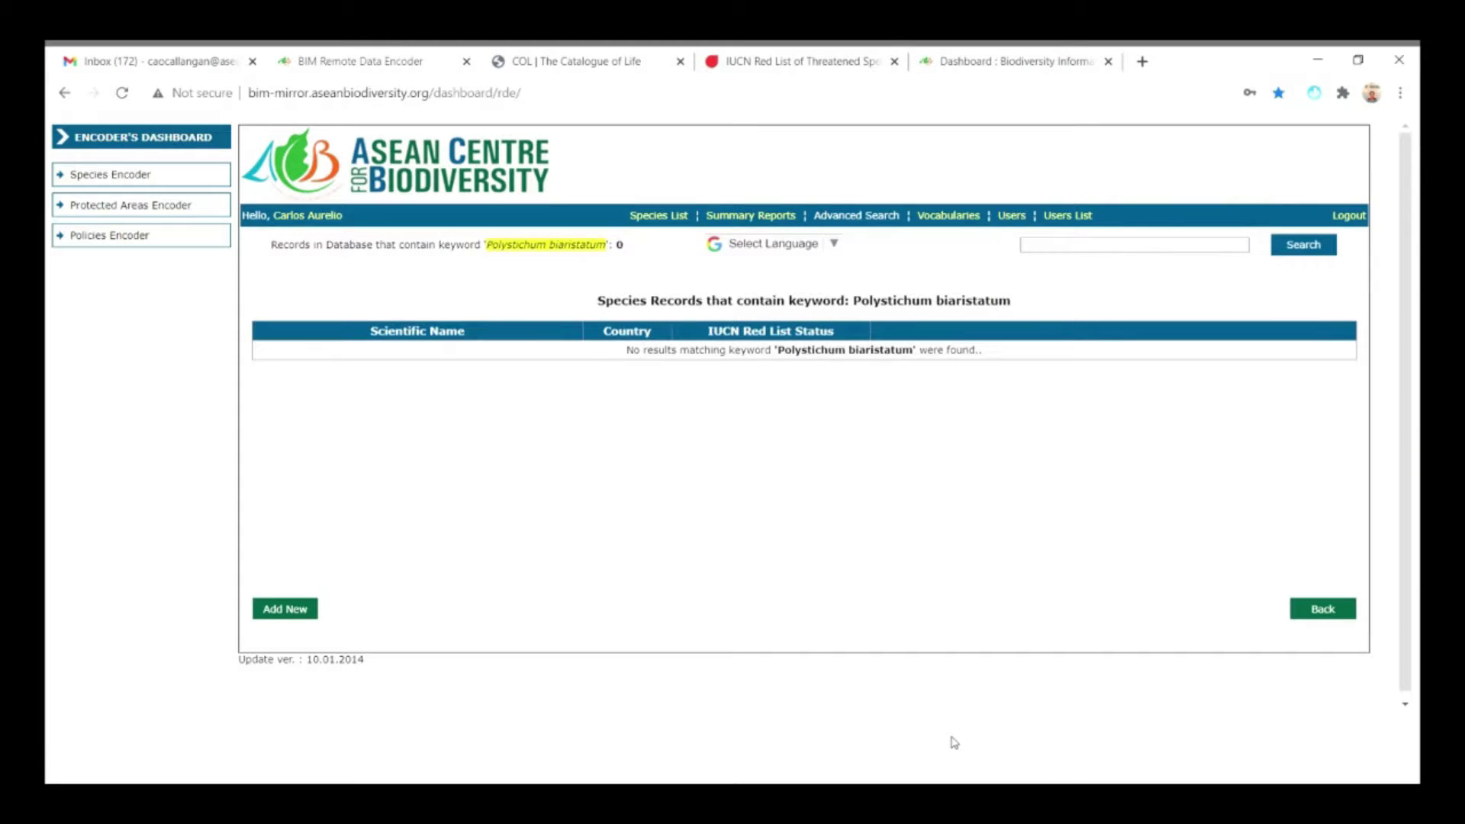
{"action": "left_click_drag", "start_coordinate": [636, 249], "coordinate": [500, 249]}
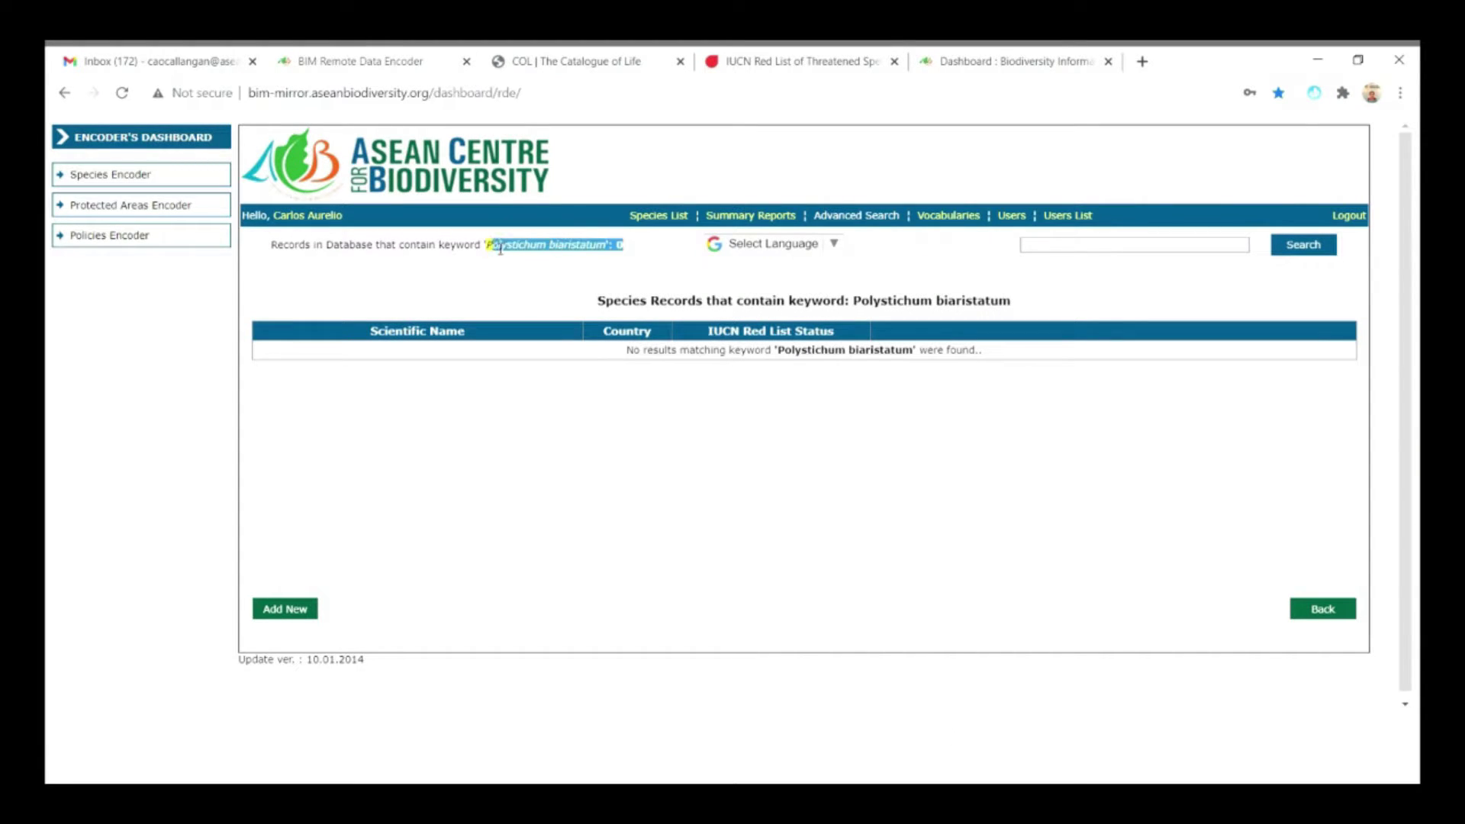
{"action": "left_click", "coordinate": [601, 545]}
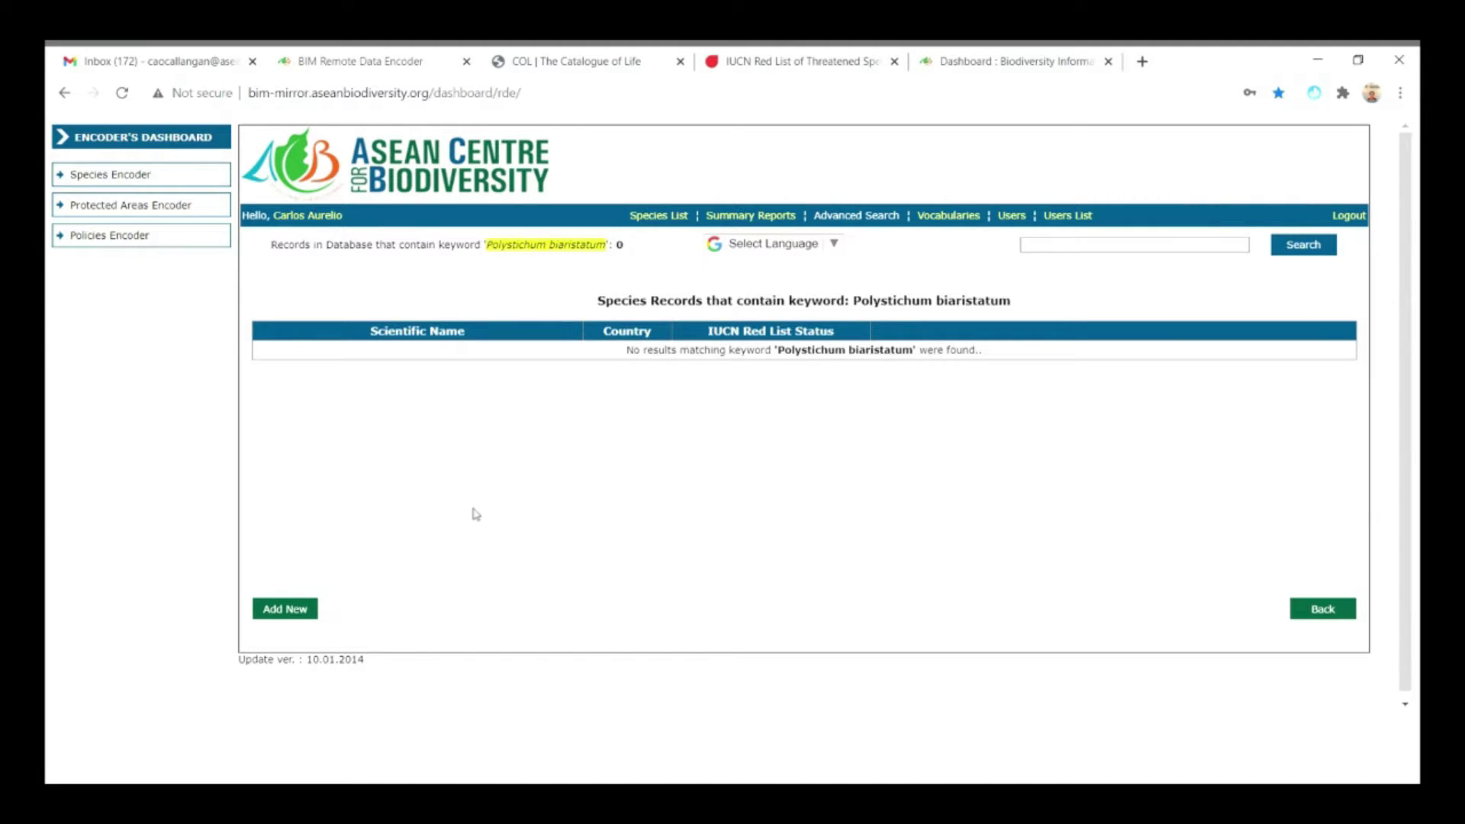
Step: Start a new species record, review its Classification, Taxonomy, Record Level, Growth Parameters and Collecting Event sections, and return to Country
{"action": "left_click", "coordinate": [294, 609]}
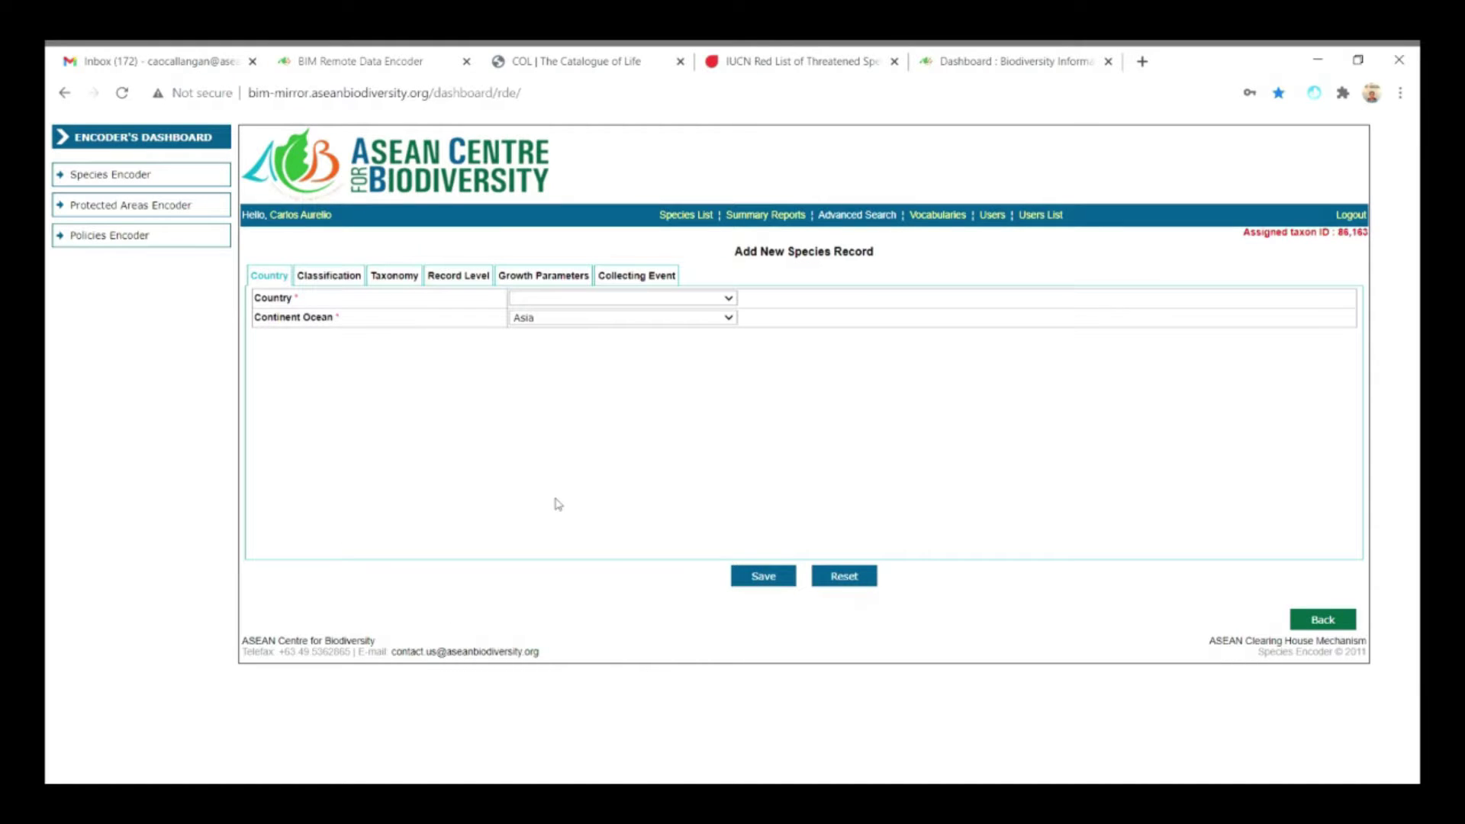
{"action": "left_click", "coordinate": [347, 277]}
{"action": "left_click", "coordinate": [417, 277]}
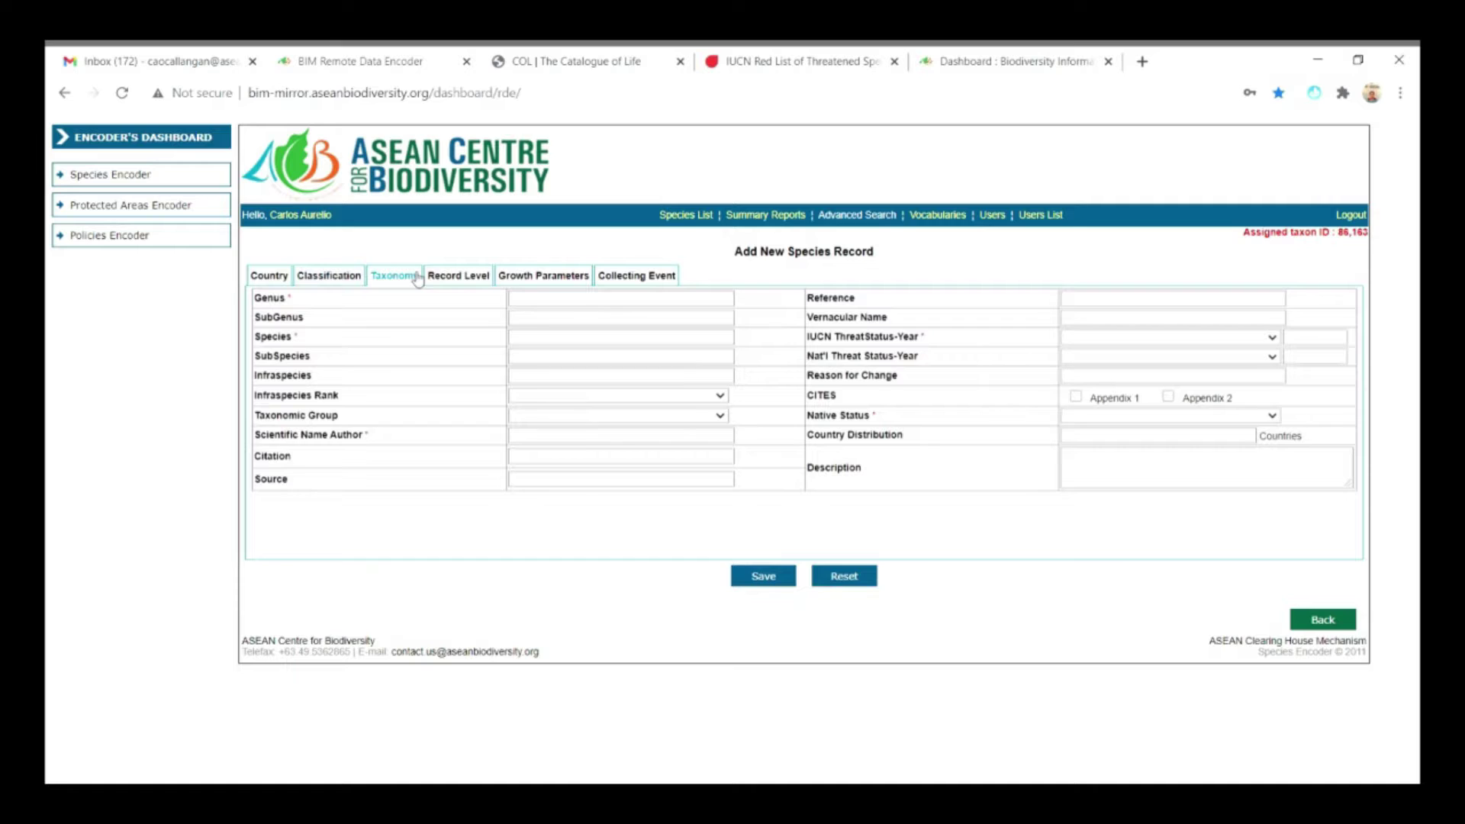
{"action": "left_click", "coordinate": [468, 279]}
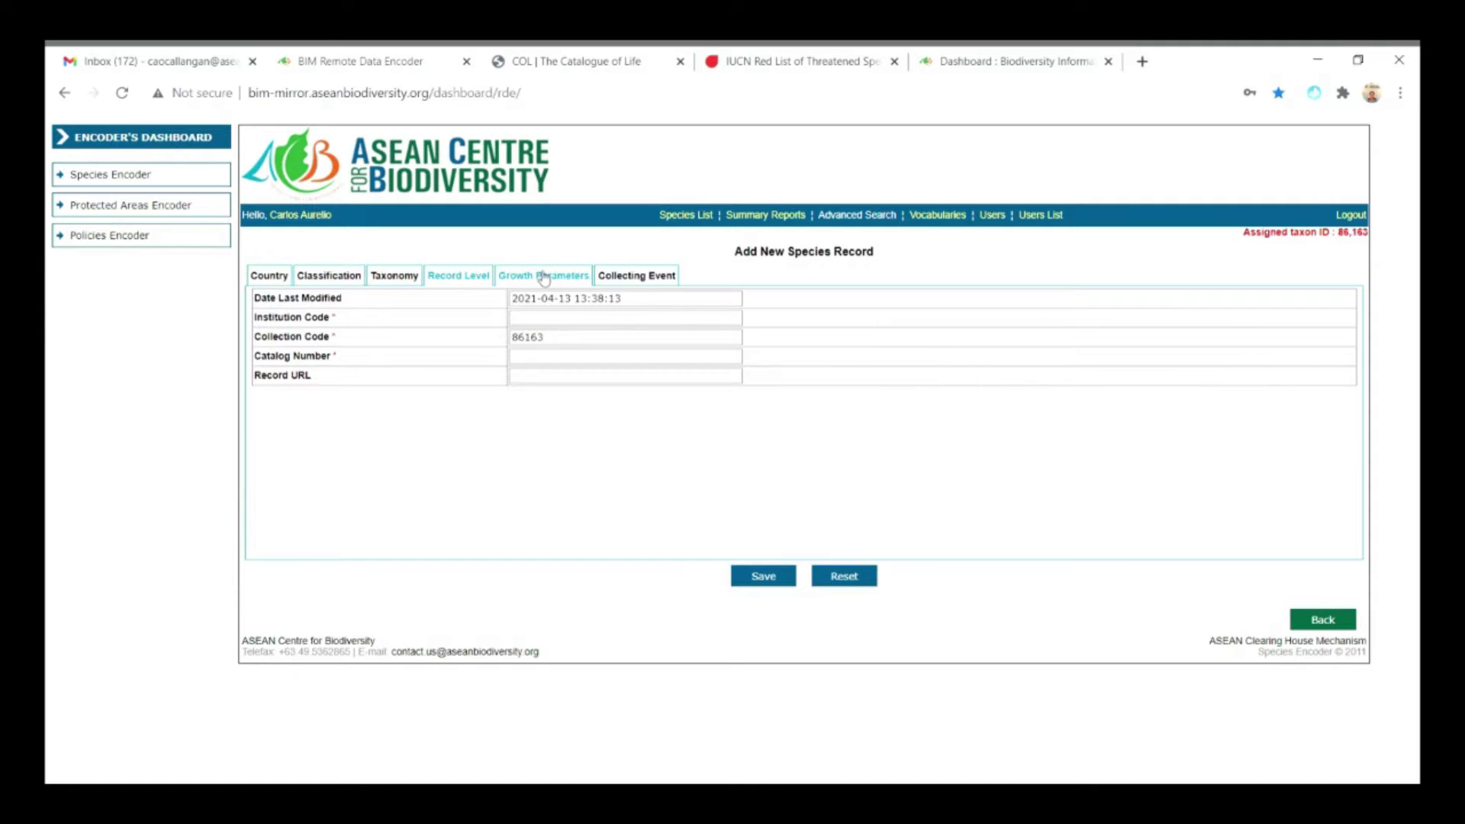
{"action": "left_click", "coordinate": [543, 277]}
{"action": "left_click", "coordinate": [638, 278]}
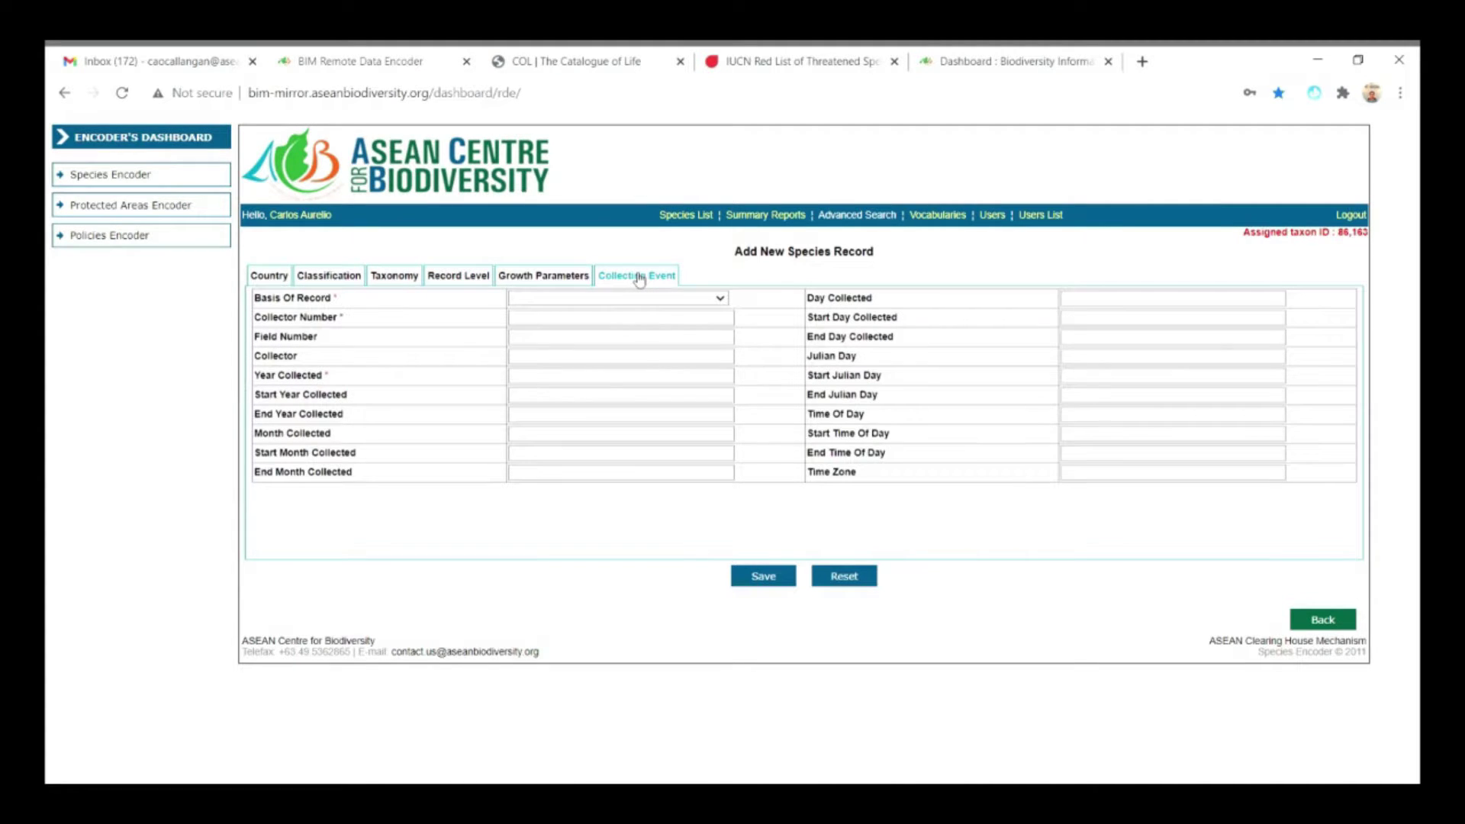
{"action": "left_click", "coordinate": [266, 279]}
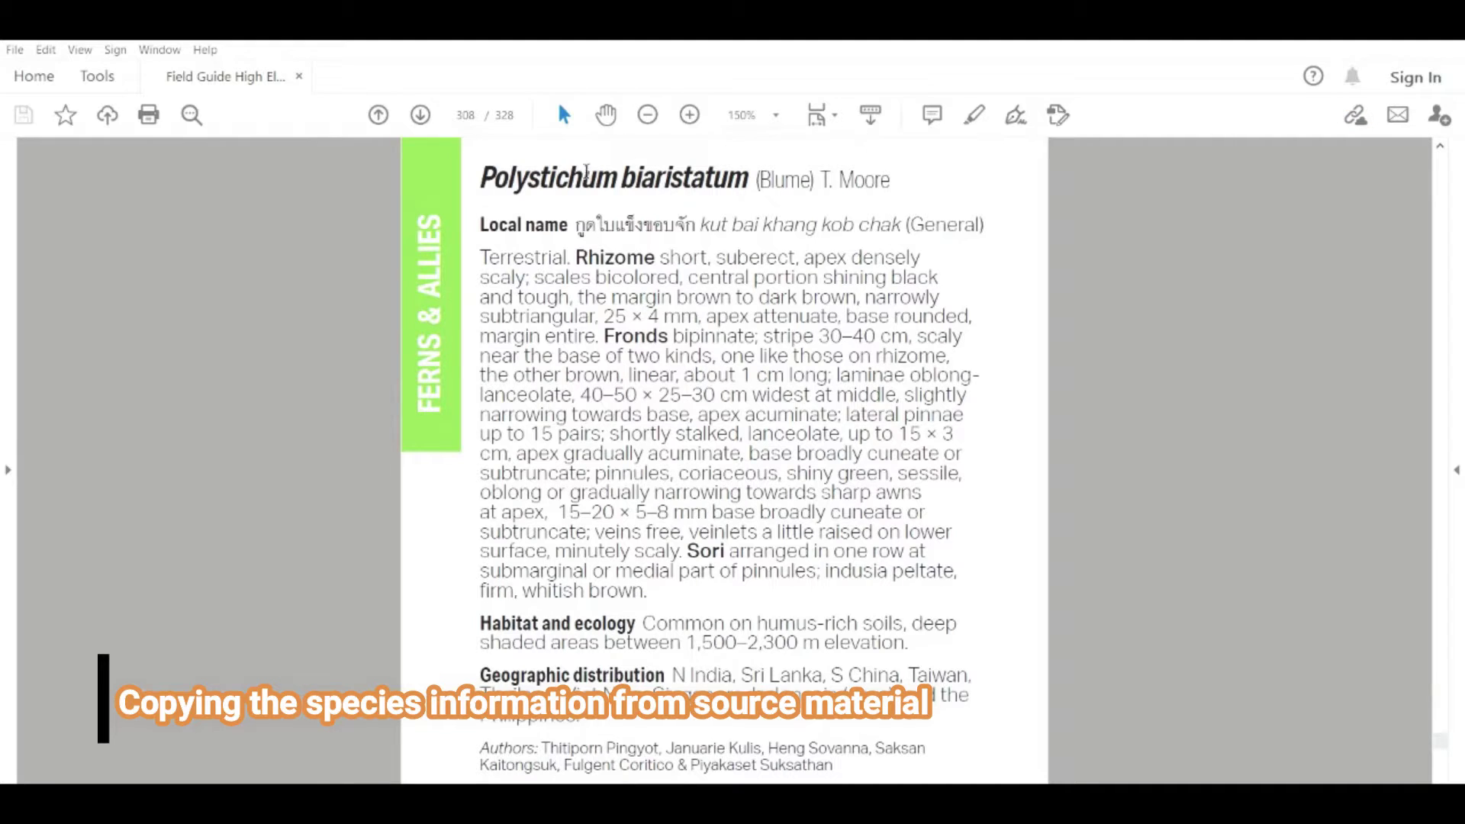
Step: Copy the Polystichum biaristatum entry text from page 308 of the field guide PDF into a blank Notepad document
{"action": "left_click_drag", "start_coordinate": [486, 171], "coordinate": [748, 177]}
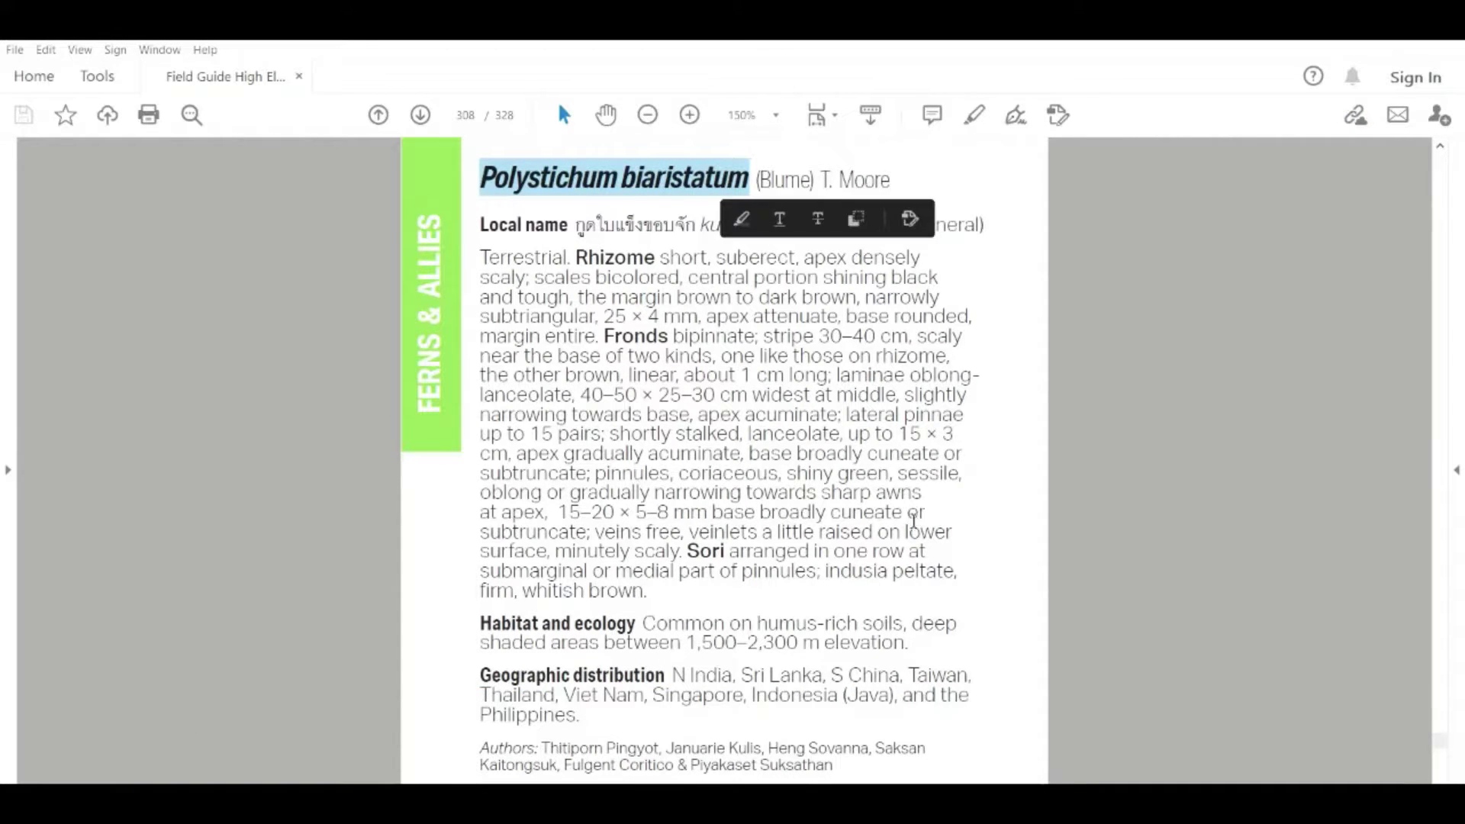
{"action": "left_click_drag", "start_coordinate": [421, 469], "coordinate": [431, 277]}
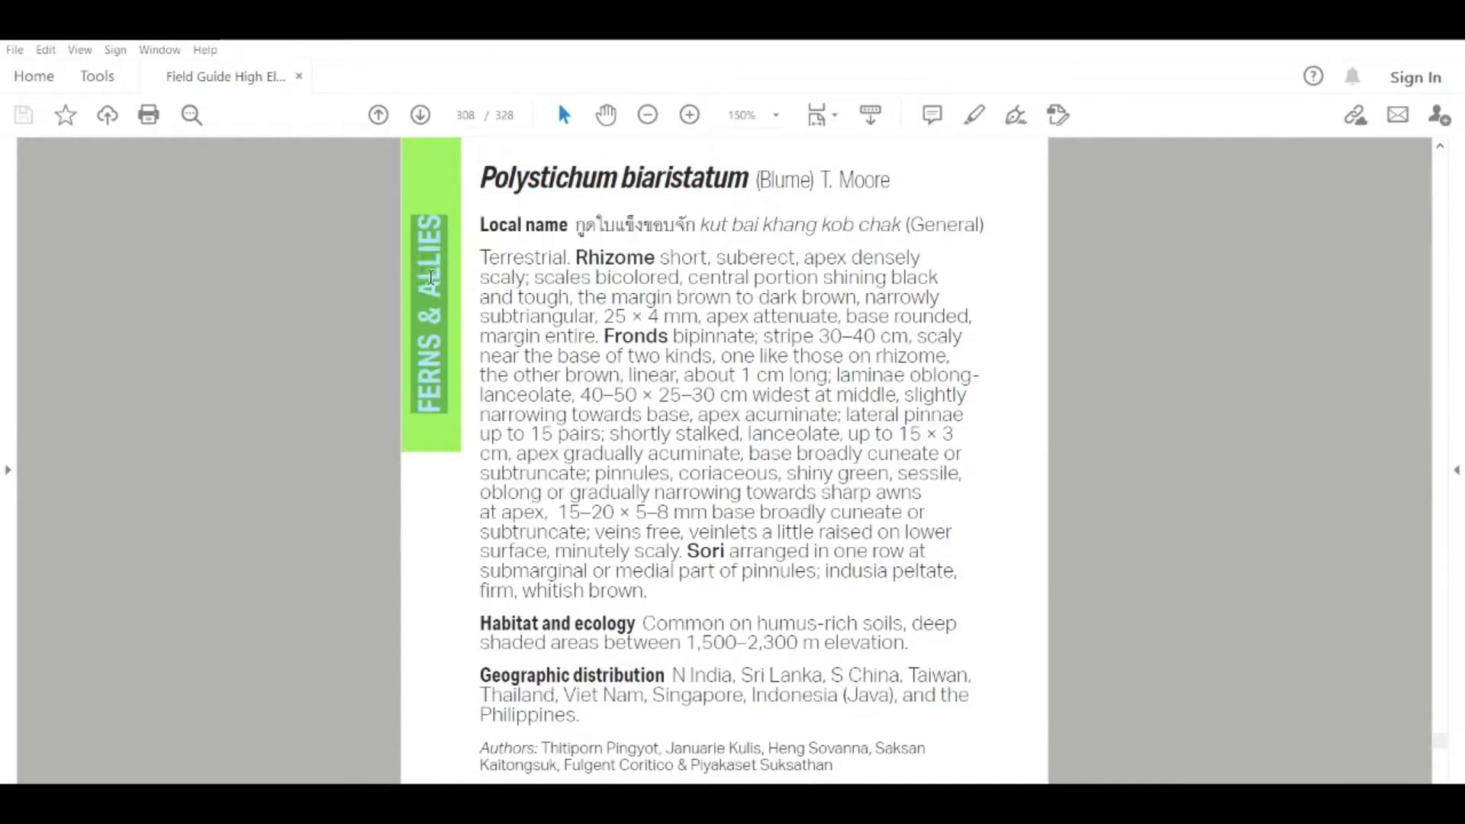
{"action": "left_click", "coordinate": [183, 586]}
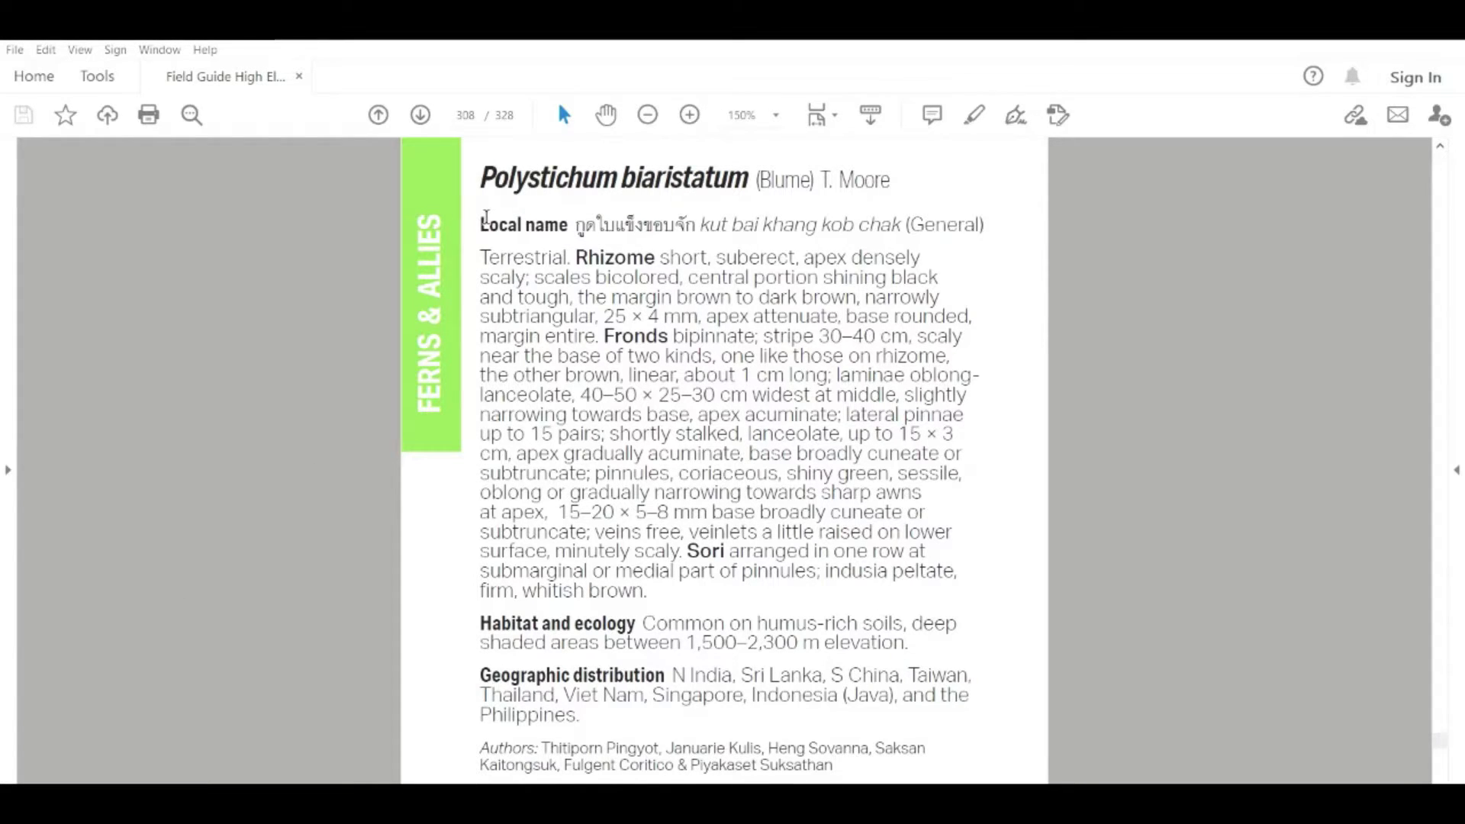
{"action": "left_click_drag", "start_coordinate": [482, 221], "coordinate": [1000, 221]}
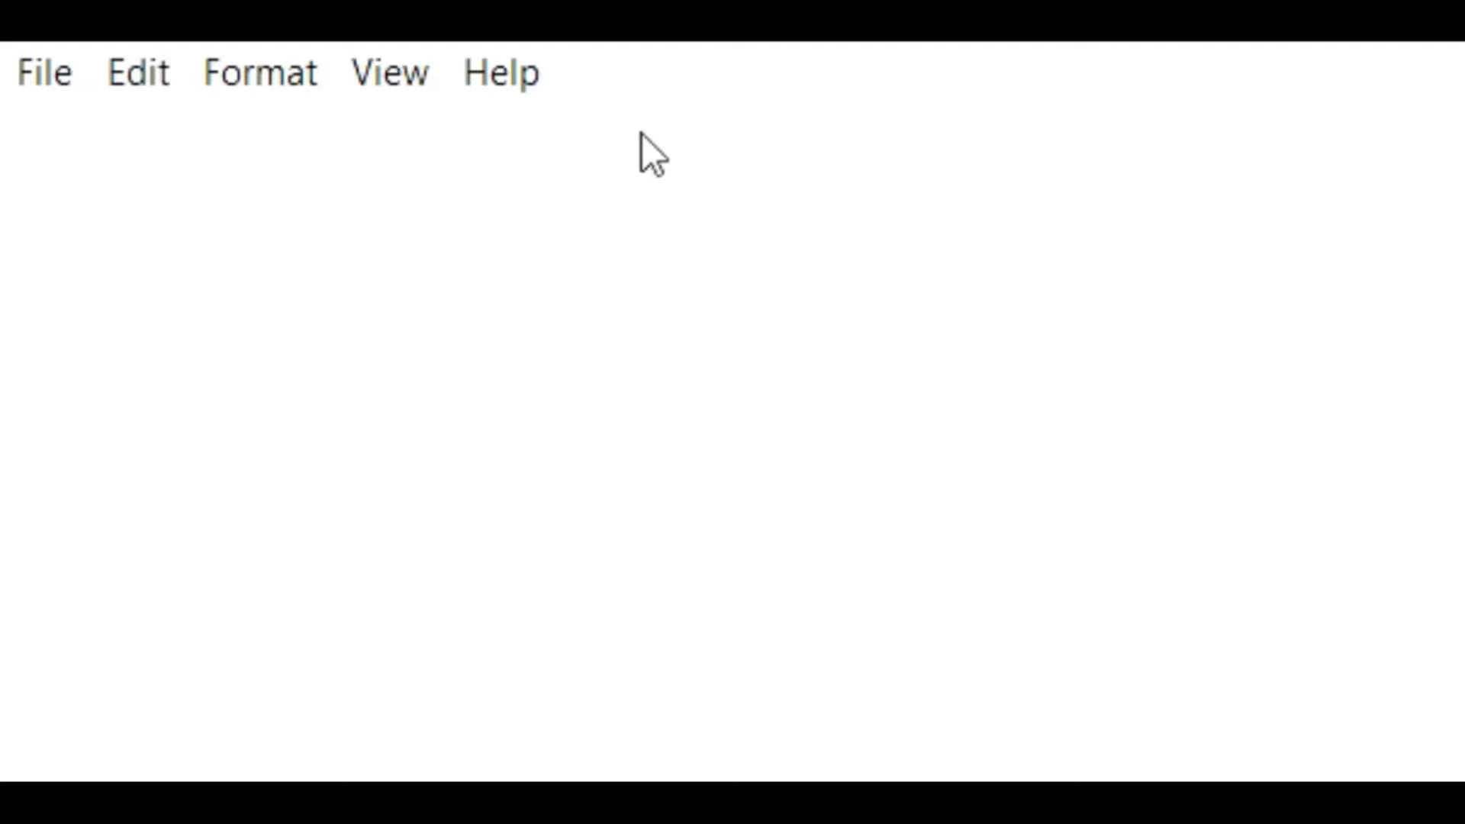
{"action": "key", "text": "ctrl+v"}
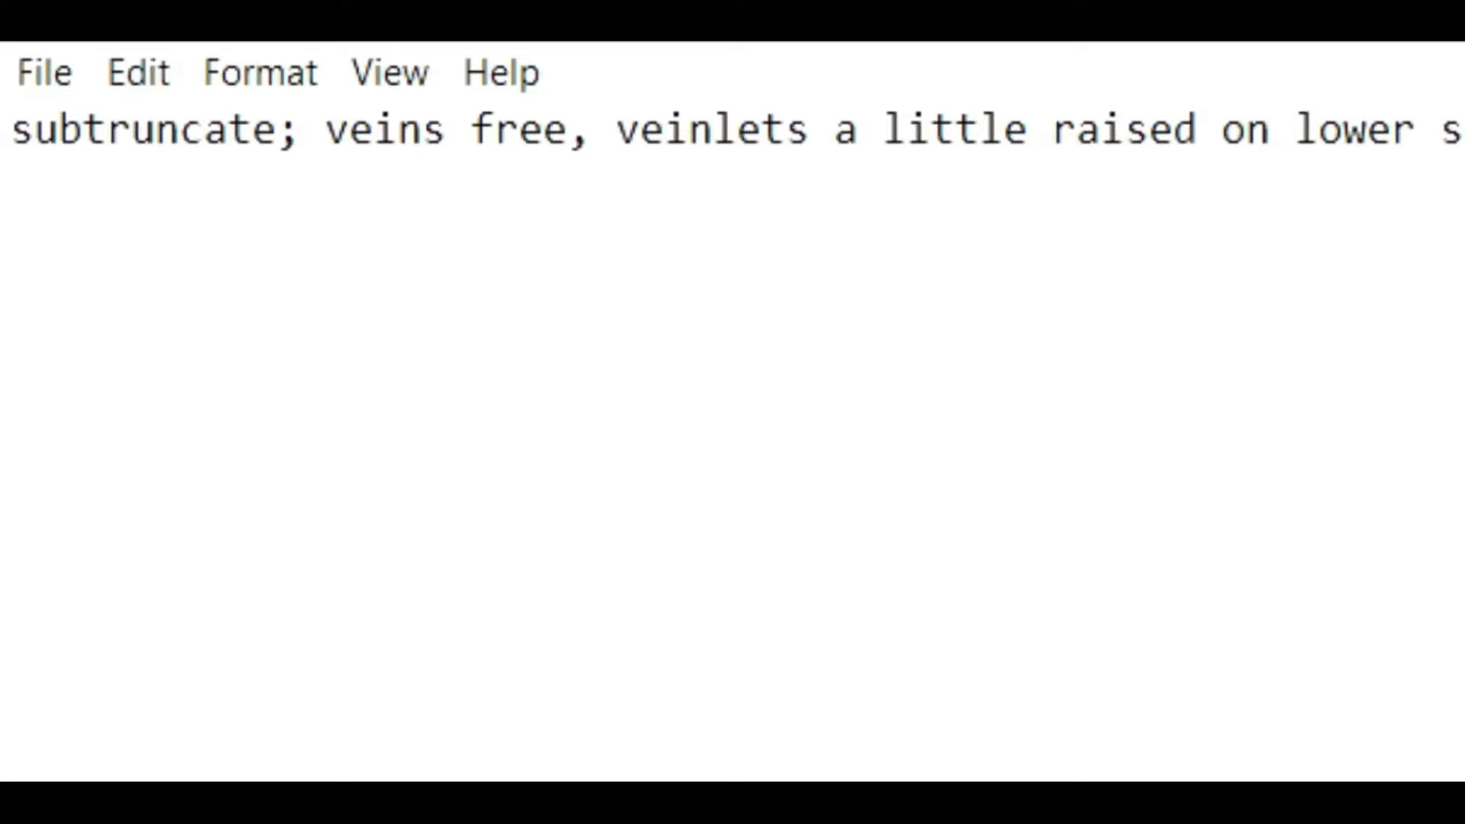
{"action": "scroll", "coordinate": [732, 132], "scroll_direction": "left", "scroll_amount": 15}
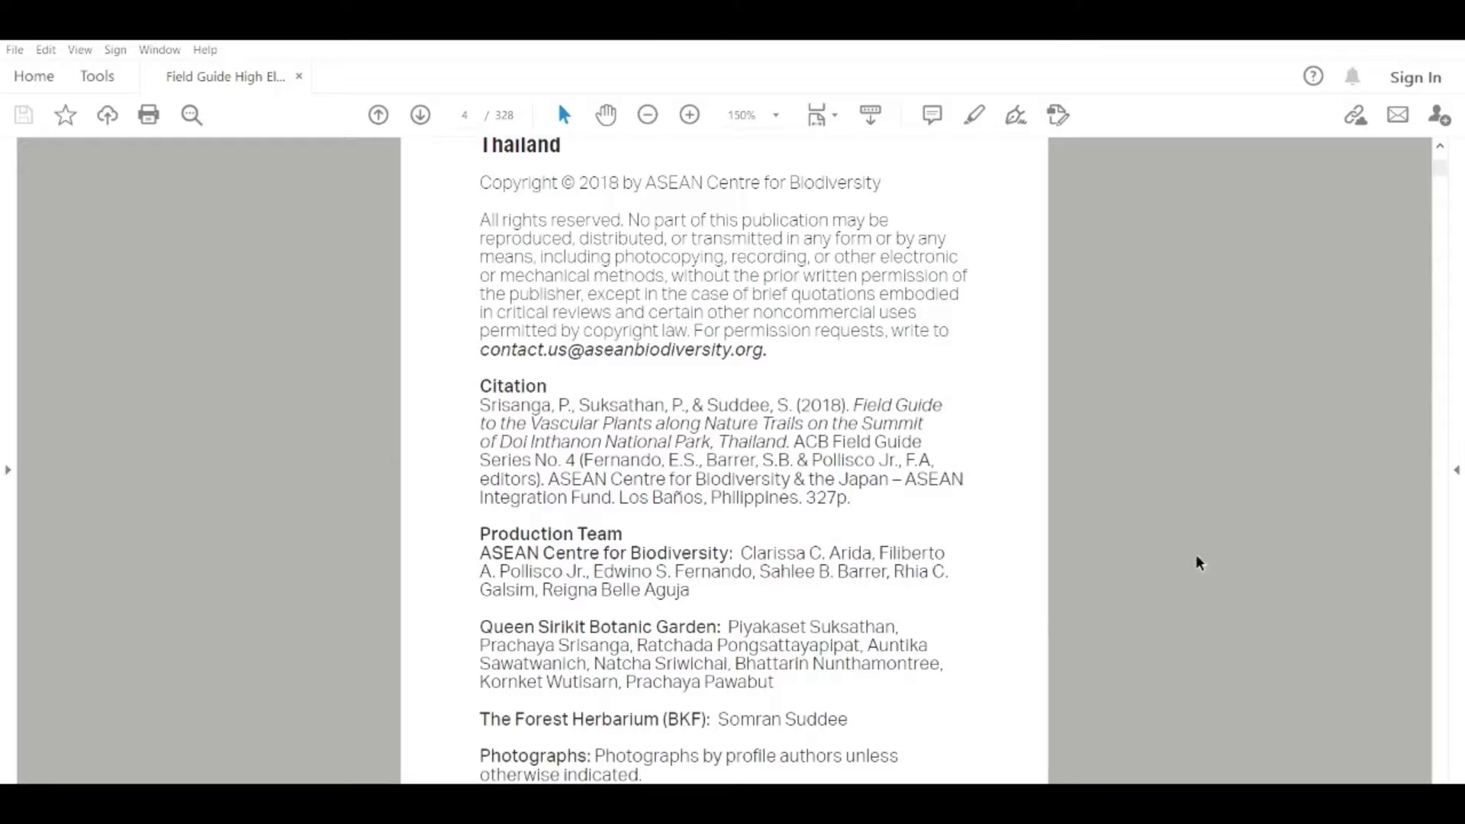
Step: Copy the Citation paragraph from page 4 of the field guide PDF into a blank Notepad document
{"action": "left_click_drag", "start_coordinate": [481, 386], "coordinate": [866, 497]}
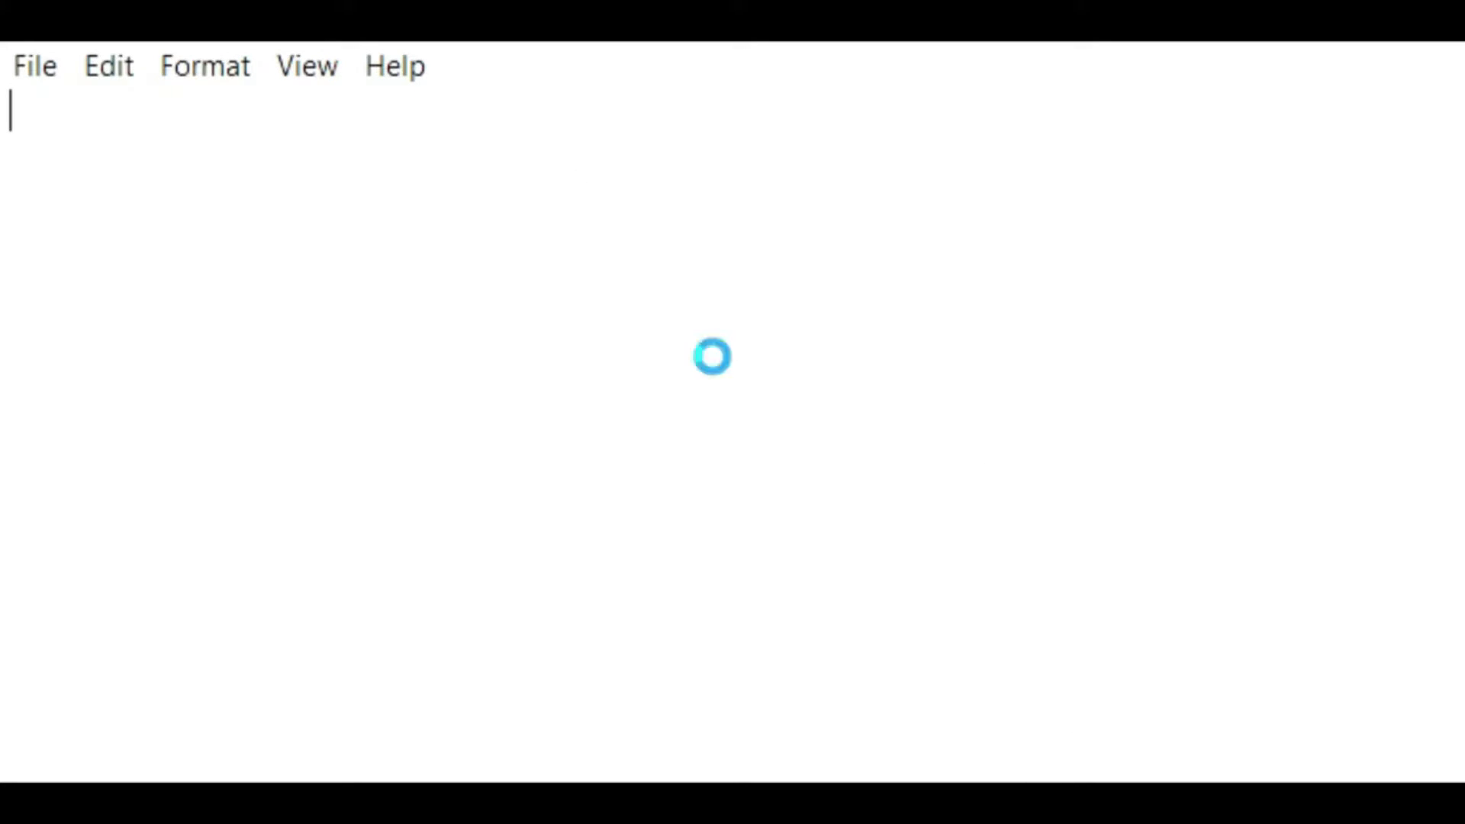
{"action": "key", "text": "ctrl+v"}
{"action": "scroll", "coordinate": [732, 412], "scroll_direction": "left", "scroll_amount": 10}
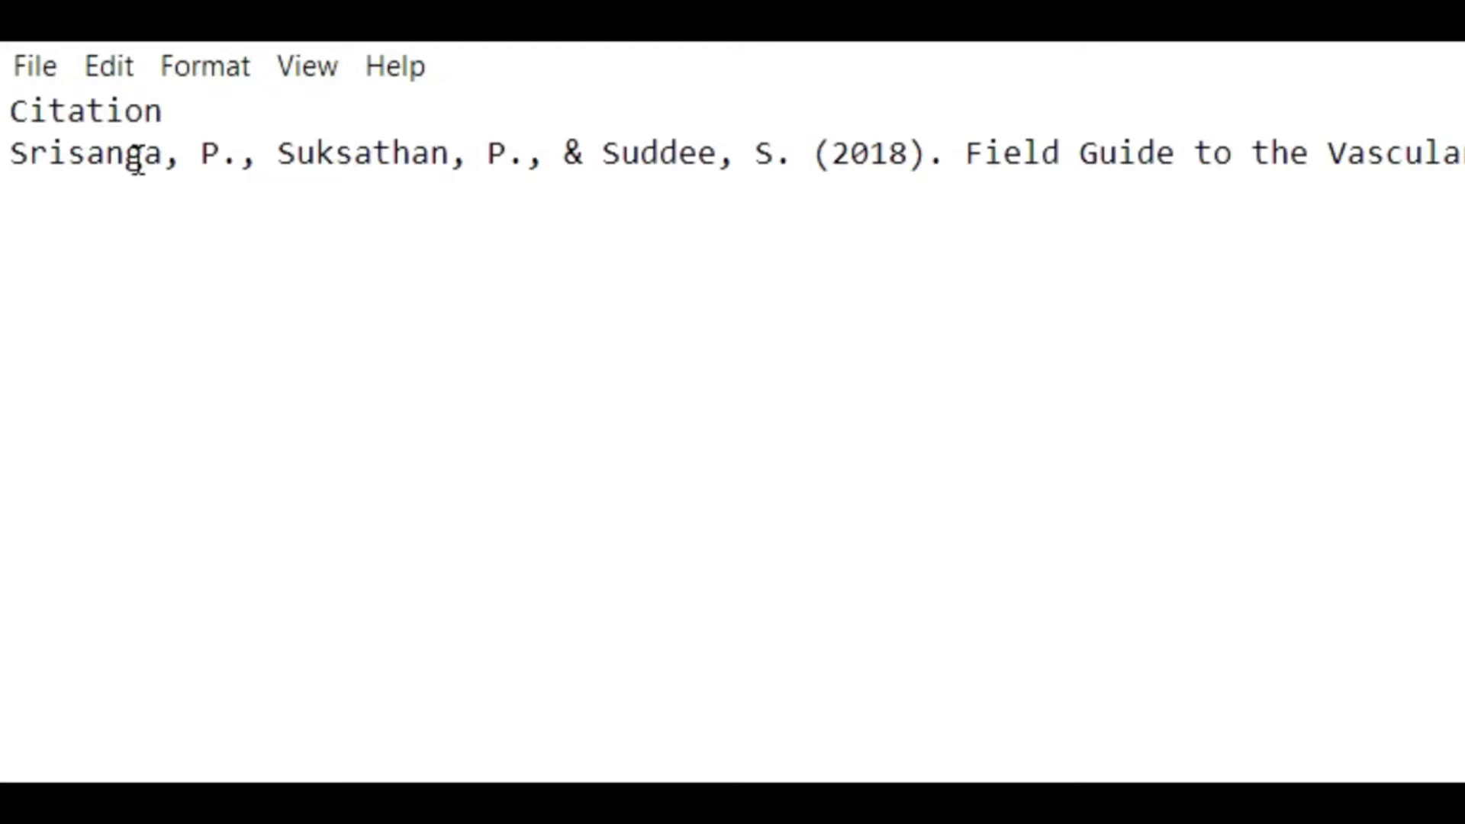
{"action": "left_click_drag", "start_coordinate": [180, 85], "coordinate": [15, 87]}
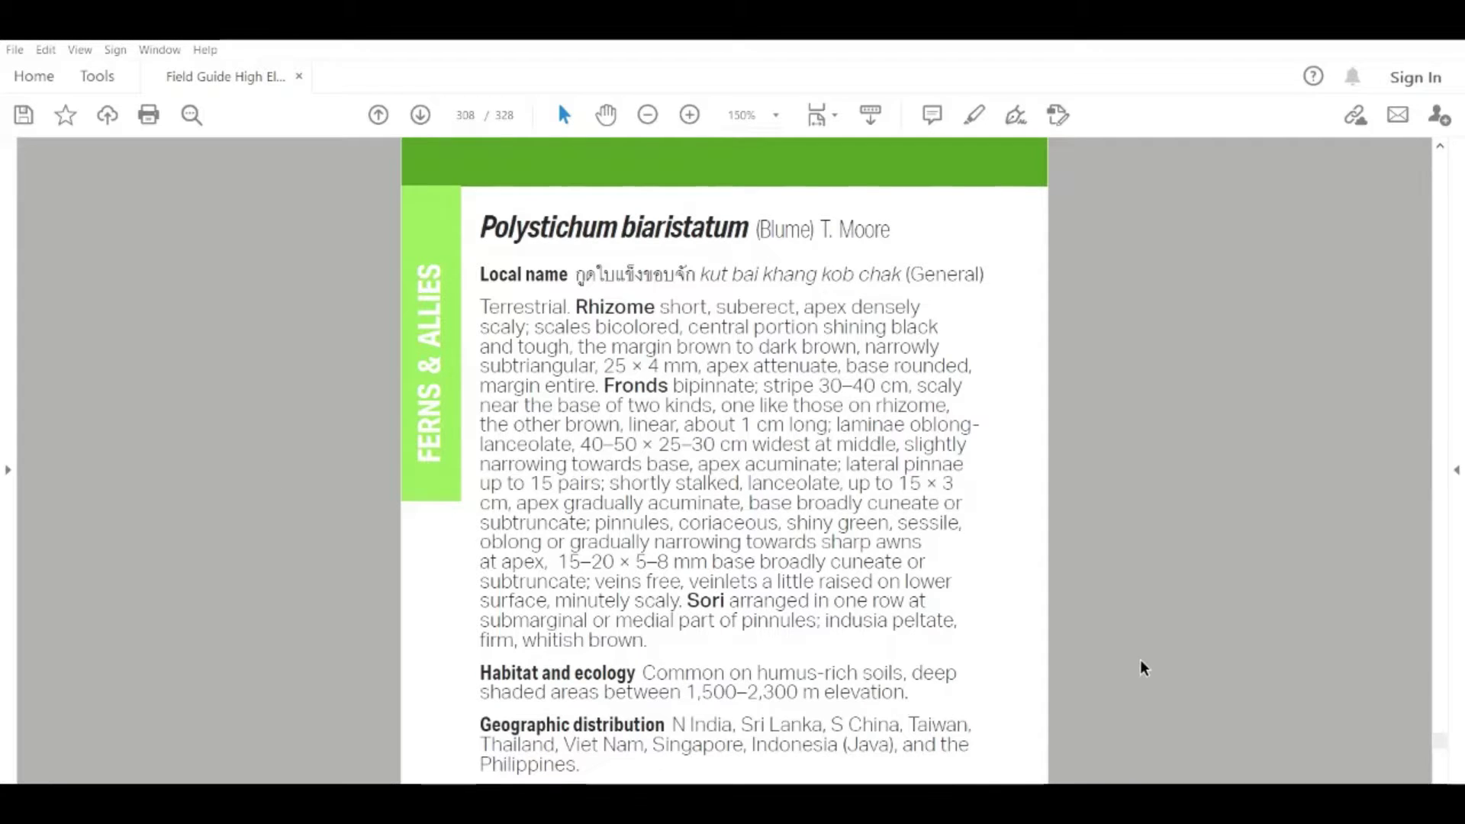
Step: Copy the species name from the field guide and search the Catalogue of Life checklist for Polystichum biaristatum
{"action": "left_click_drag", "start_coordinate": [489, 216], "coordinate": [678, 216]}
{"action": "key", "text": "ctrl+c"}
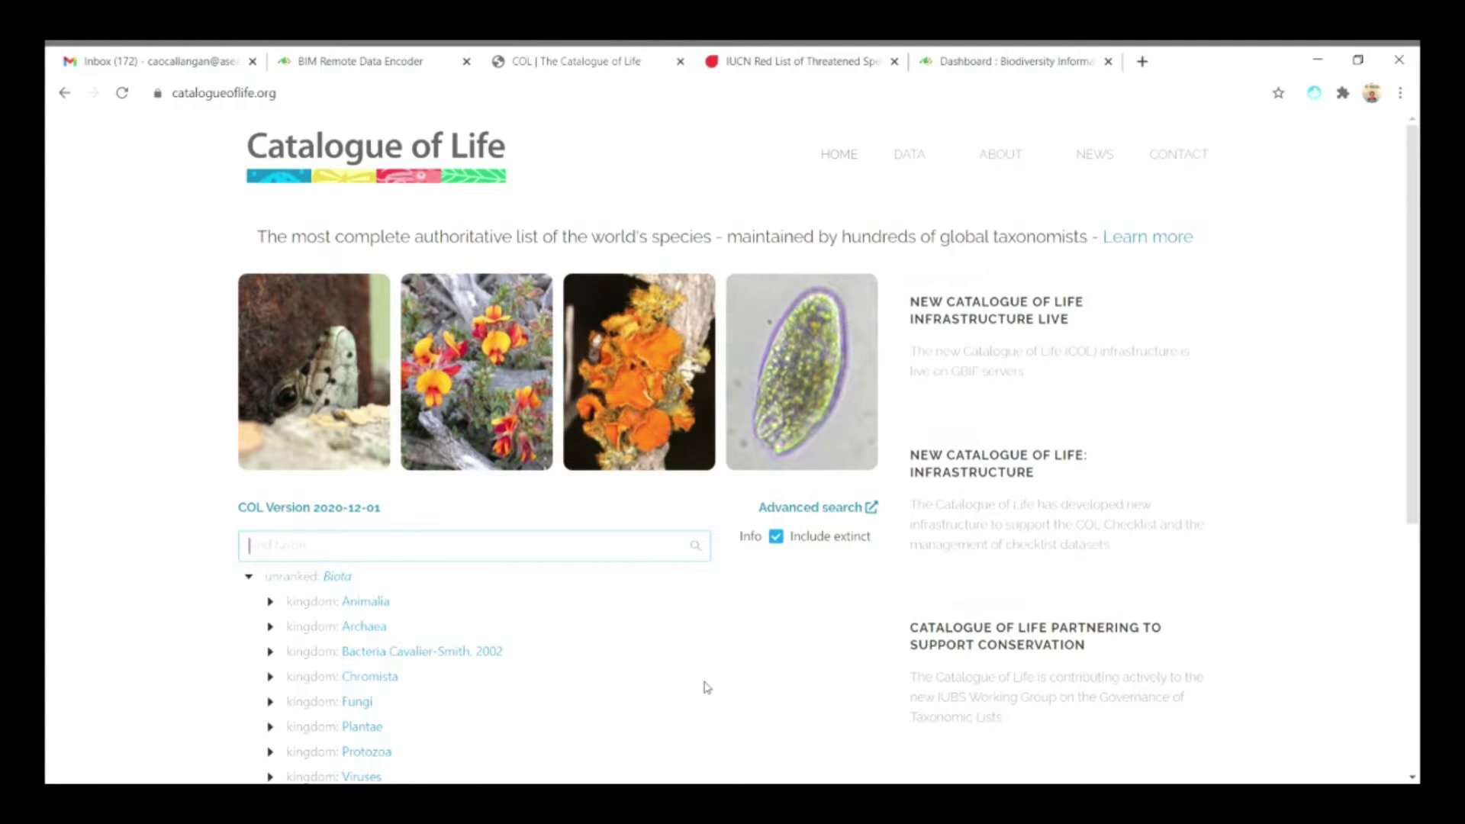
{"action": "mouse_move", "coordinate": [952, 187]}
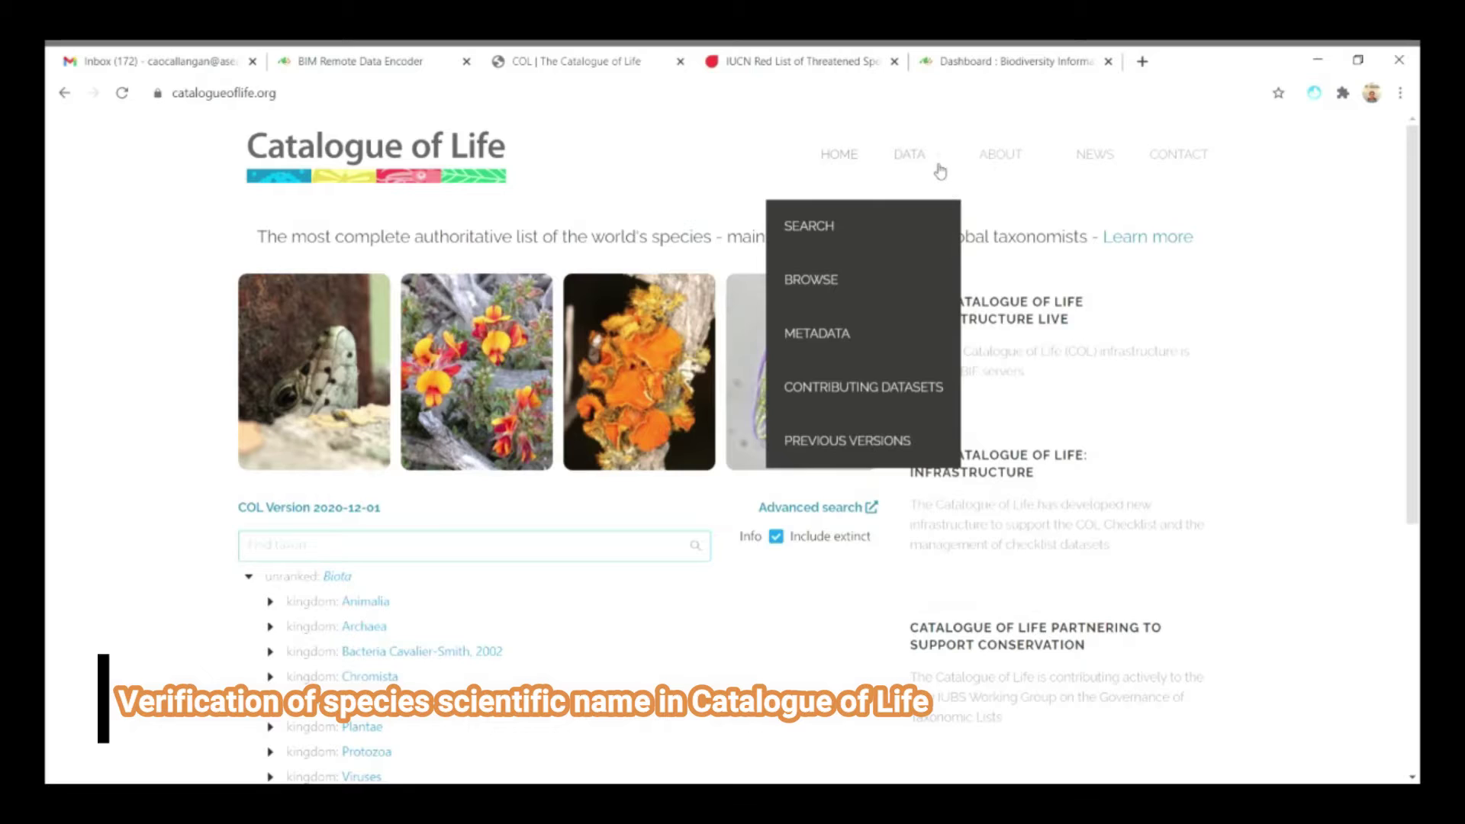
{"action": "left_click", "coordinate": [837, 225]}
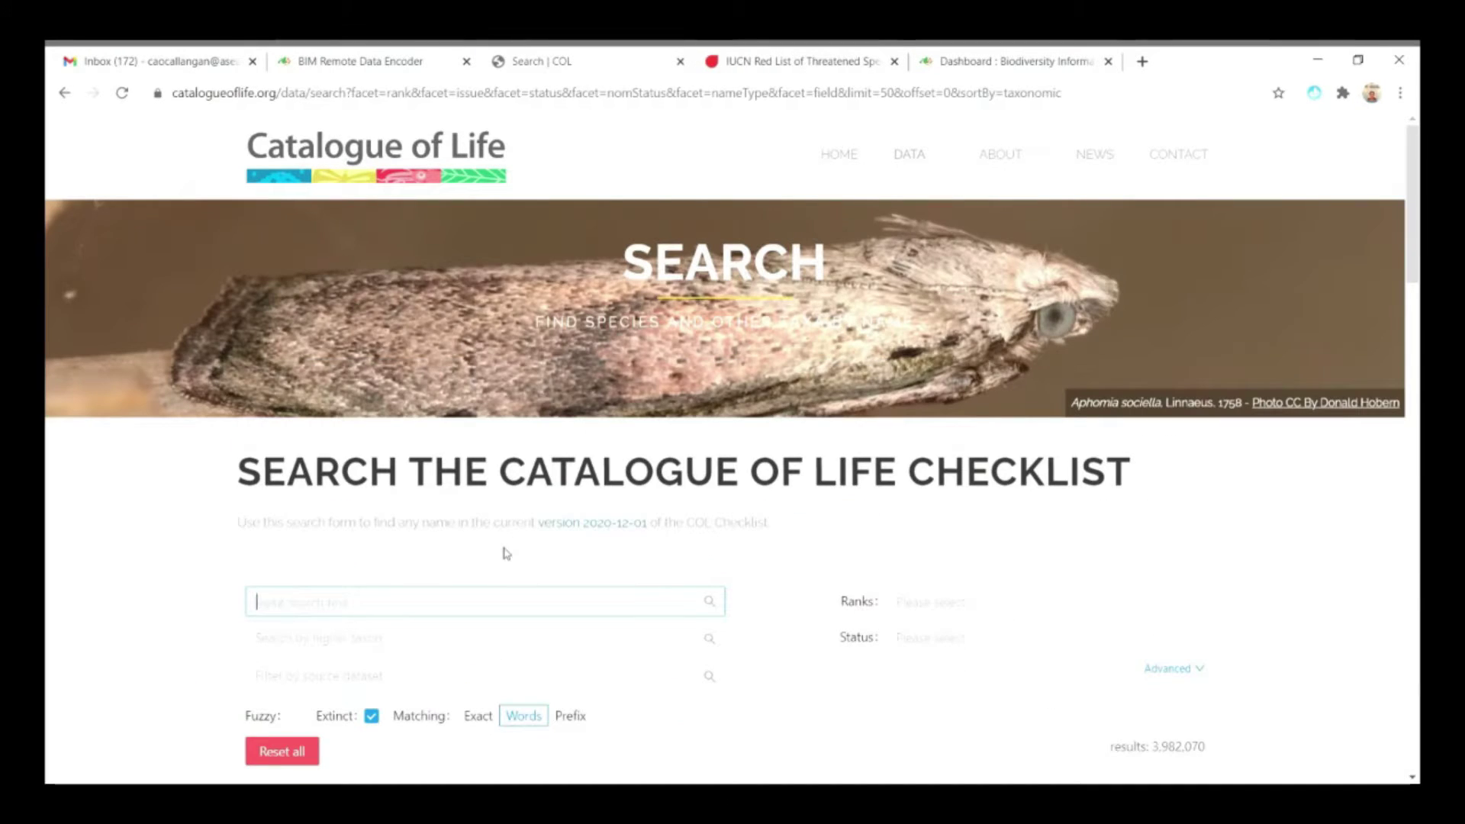
{"action": "scroll", "coordinate": [503, 549], "scroll_direction": "down", "scroll_amount": 5}
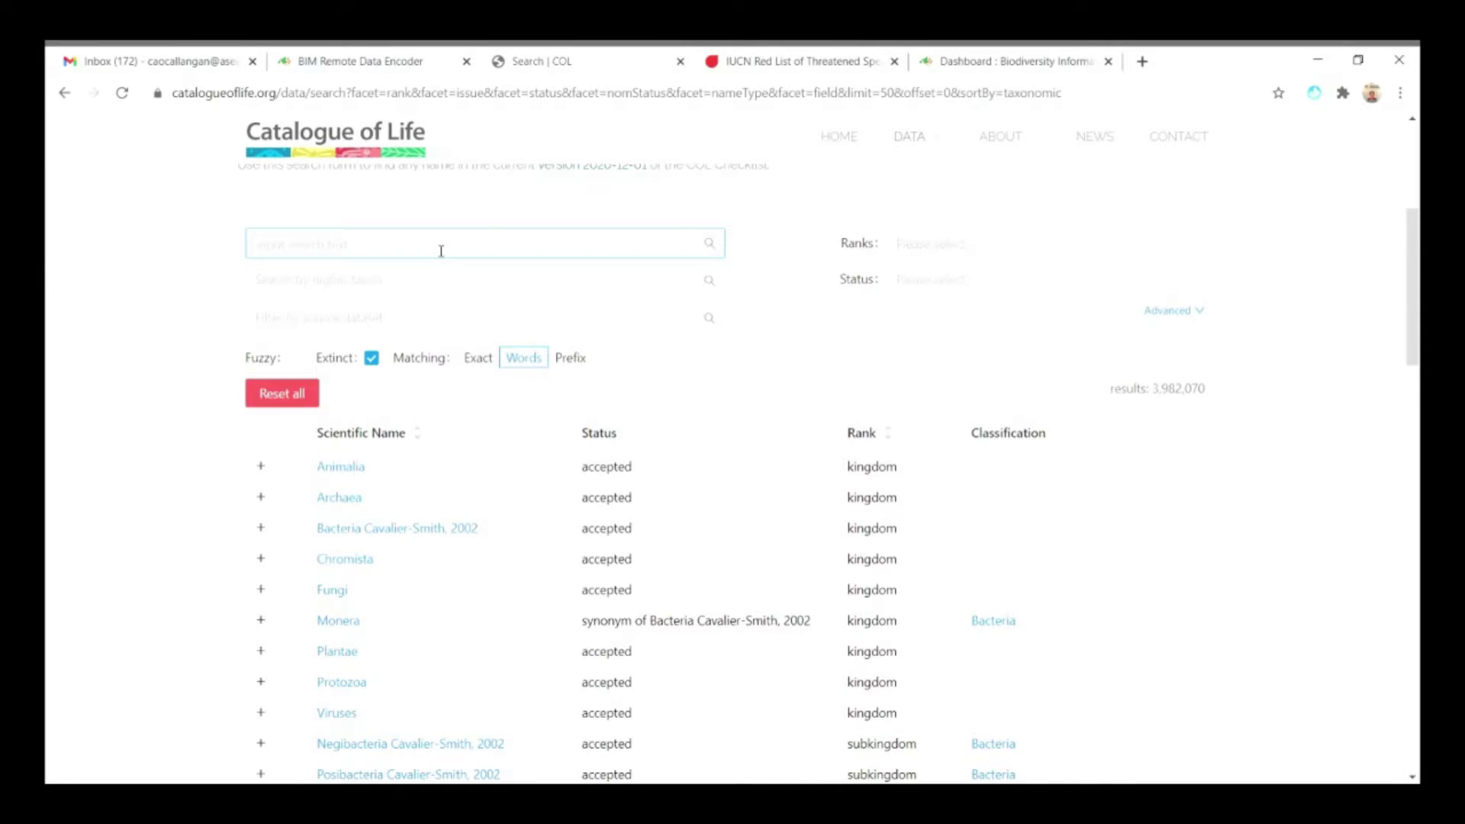
{"action": "key", "text": "ctrl+v"}
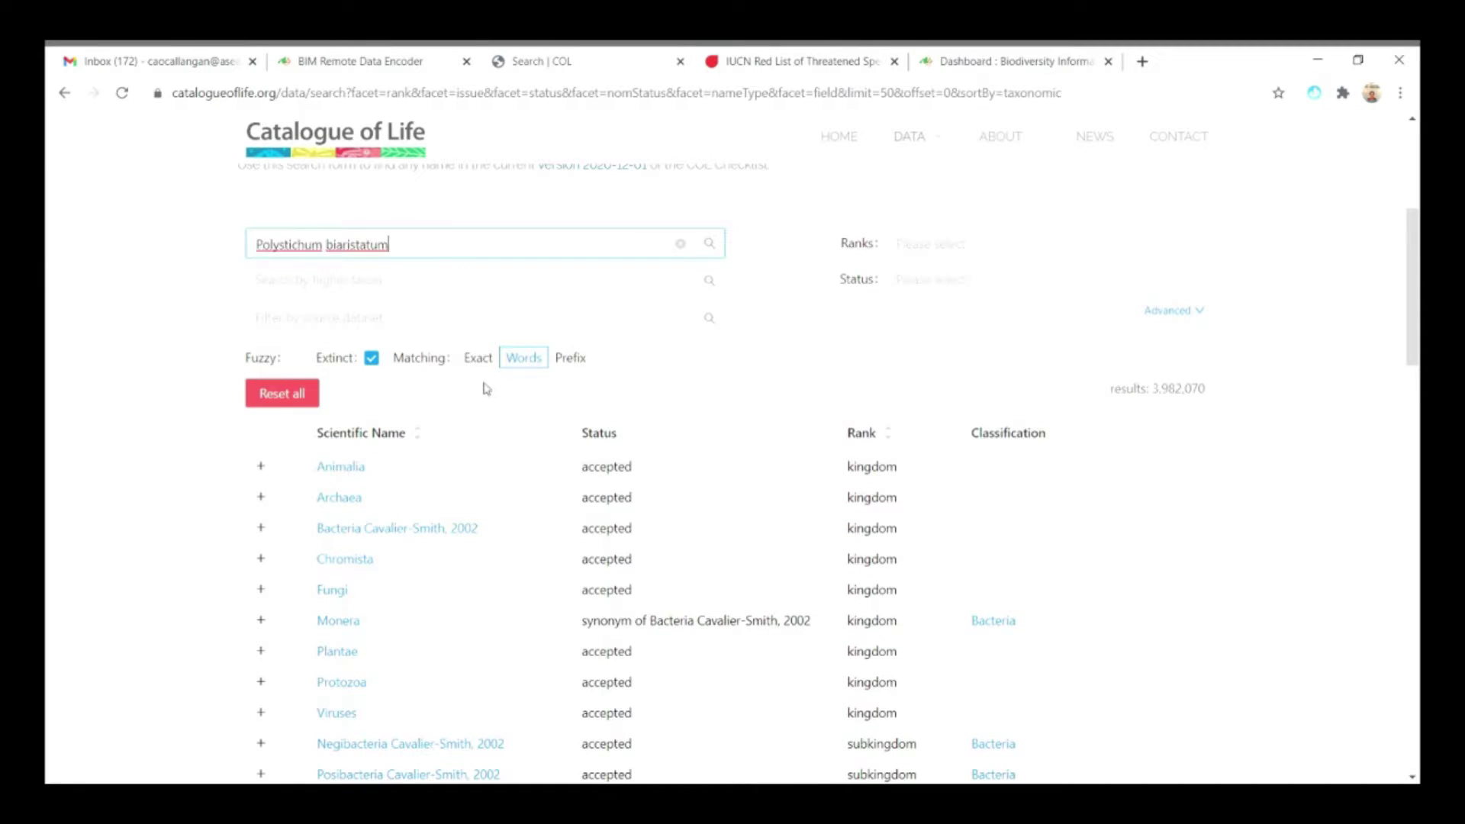
{"action": "key", "text": "Tab"}
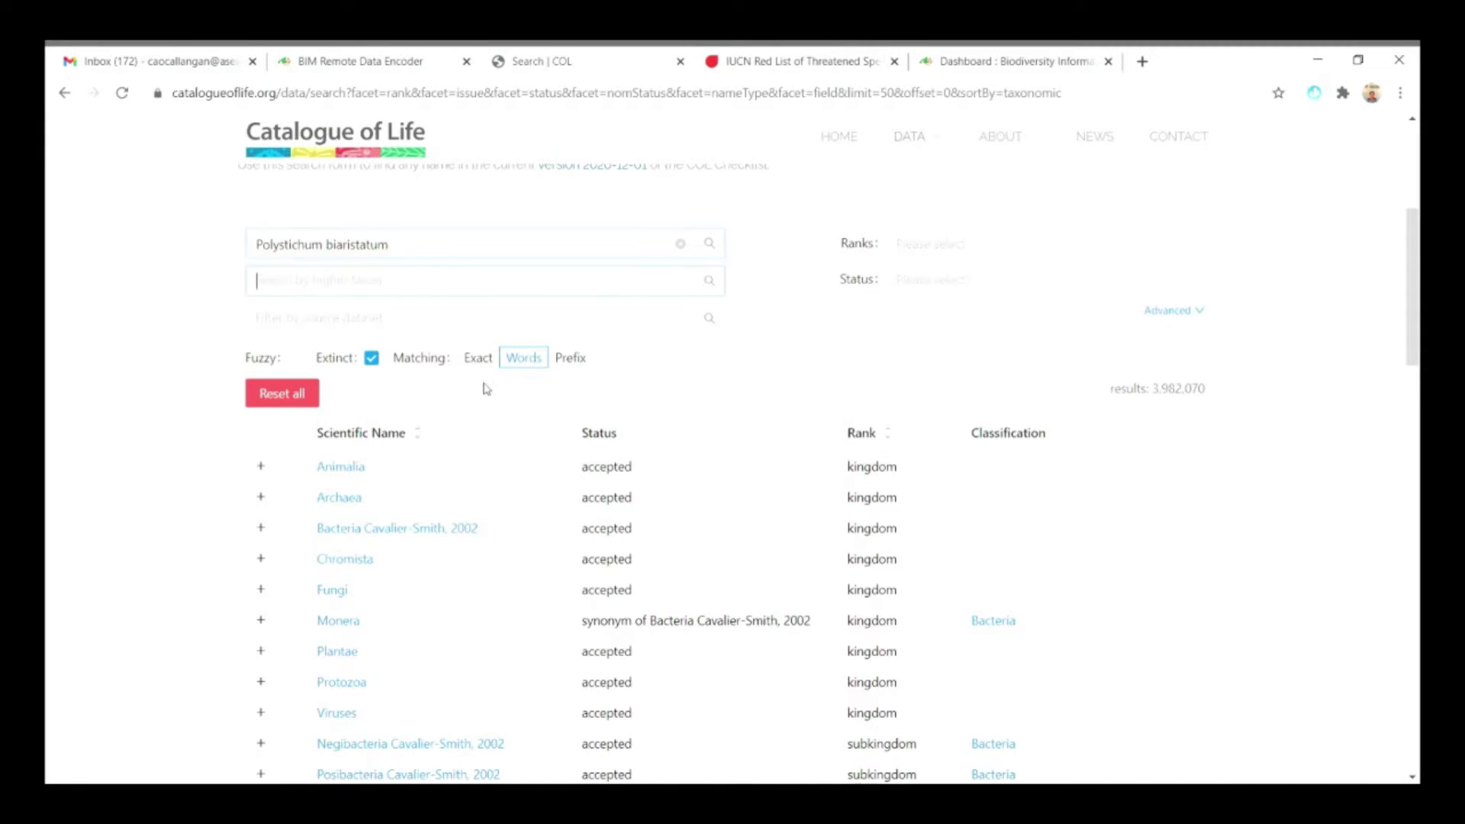
{"action": "left_click", "coordinate": [715, 246]}
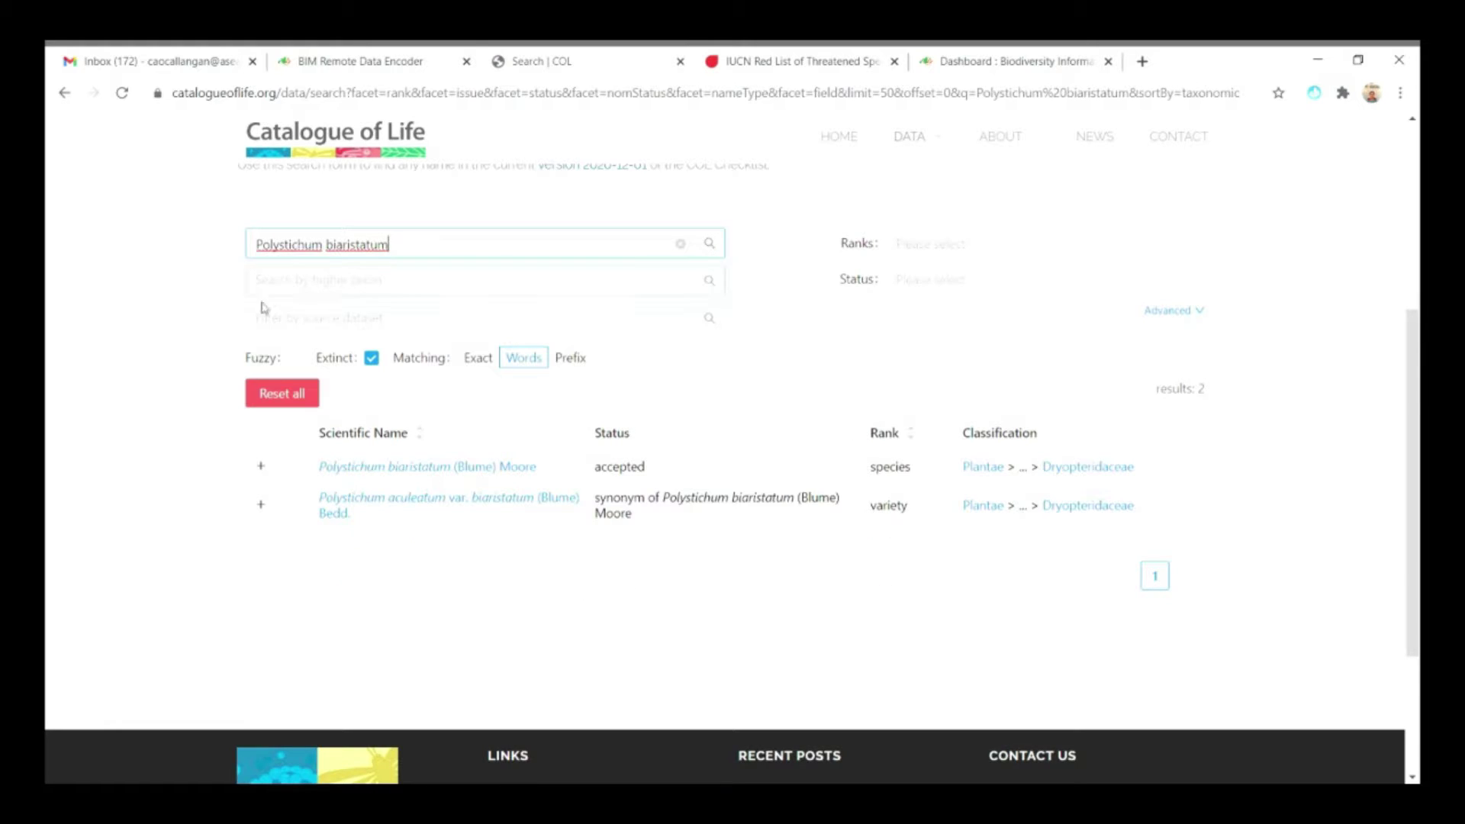
{"action": "scroll", "coordinate": [173, 337], "scroll_direction": "down", "scroll_amount": 3}
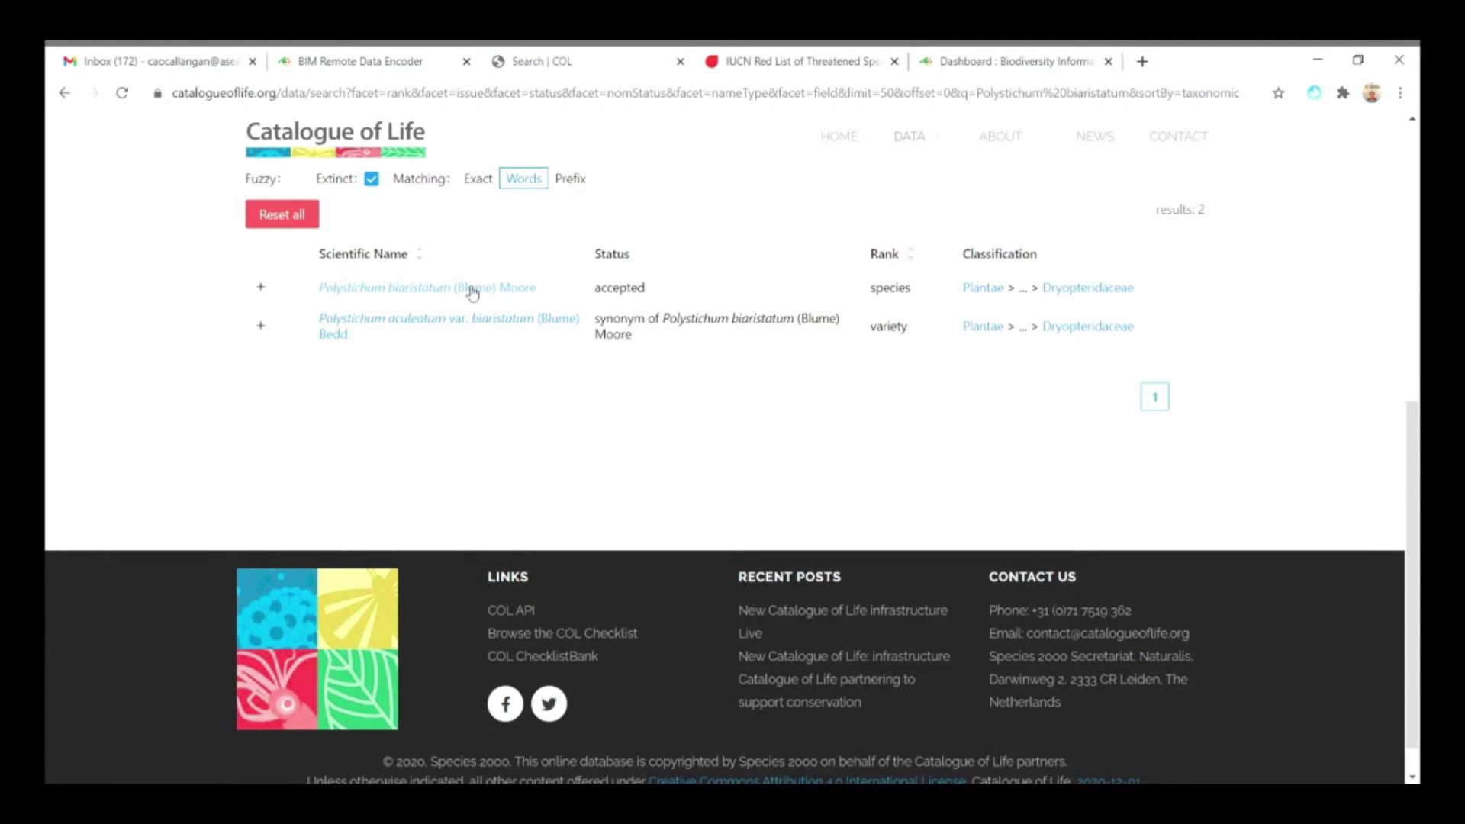
{"action": "left_click", "coordinate": [475, 292]}
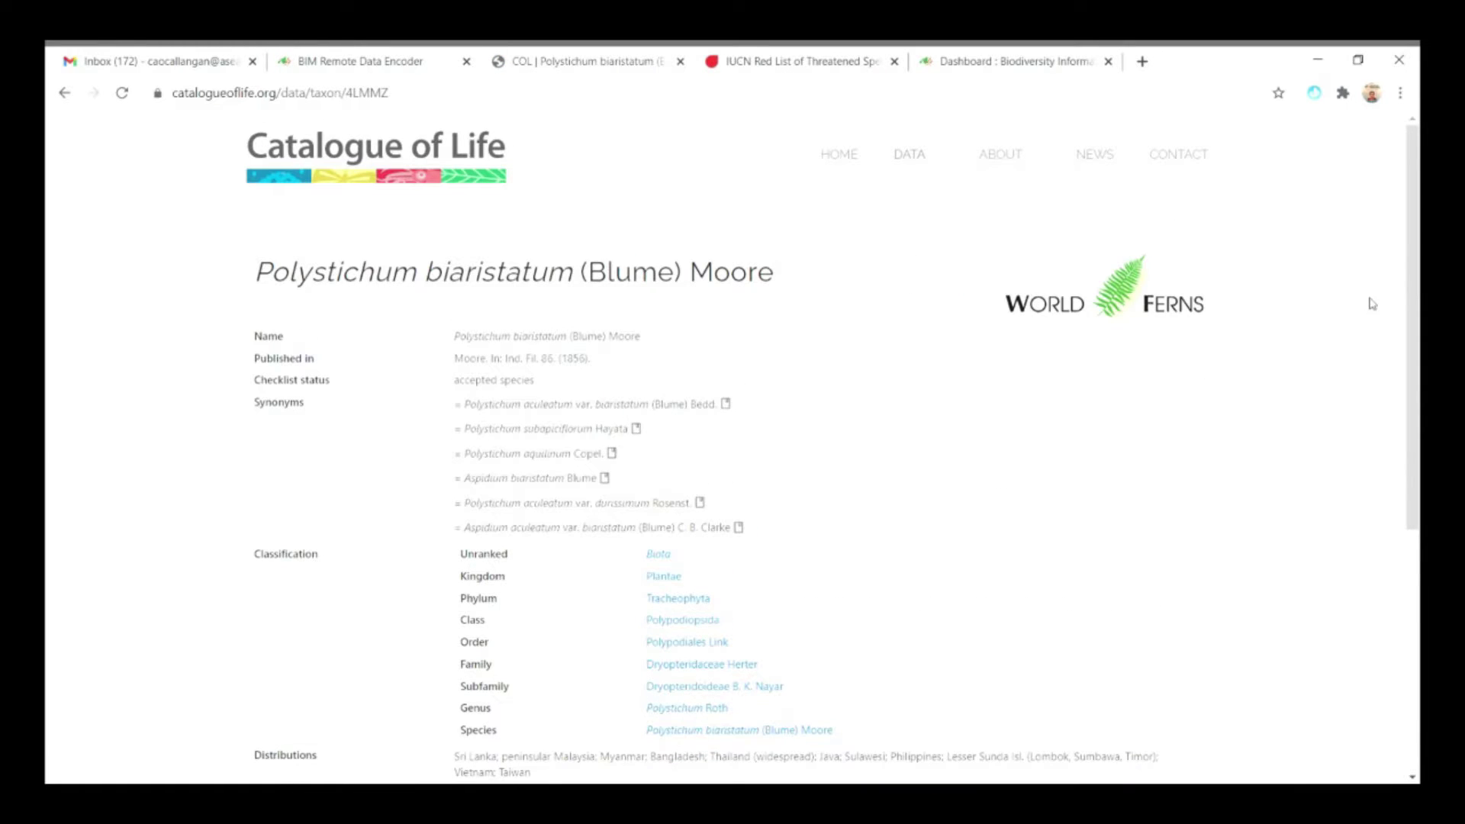
{"action": "mouse_move", "coordinate": [1412, 258]}
{"action": "left_mouse_down"}
{"action": "mouse_move", "coordinate": [1412, 364]}
{"action": "mouse_move", "coordinate": [1408, 286]}
{"action": "left_mouse_up"}
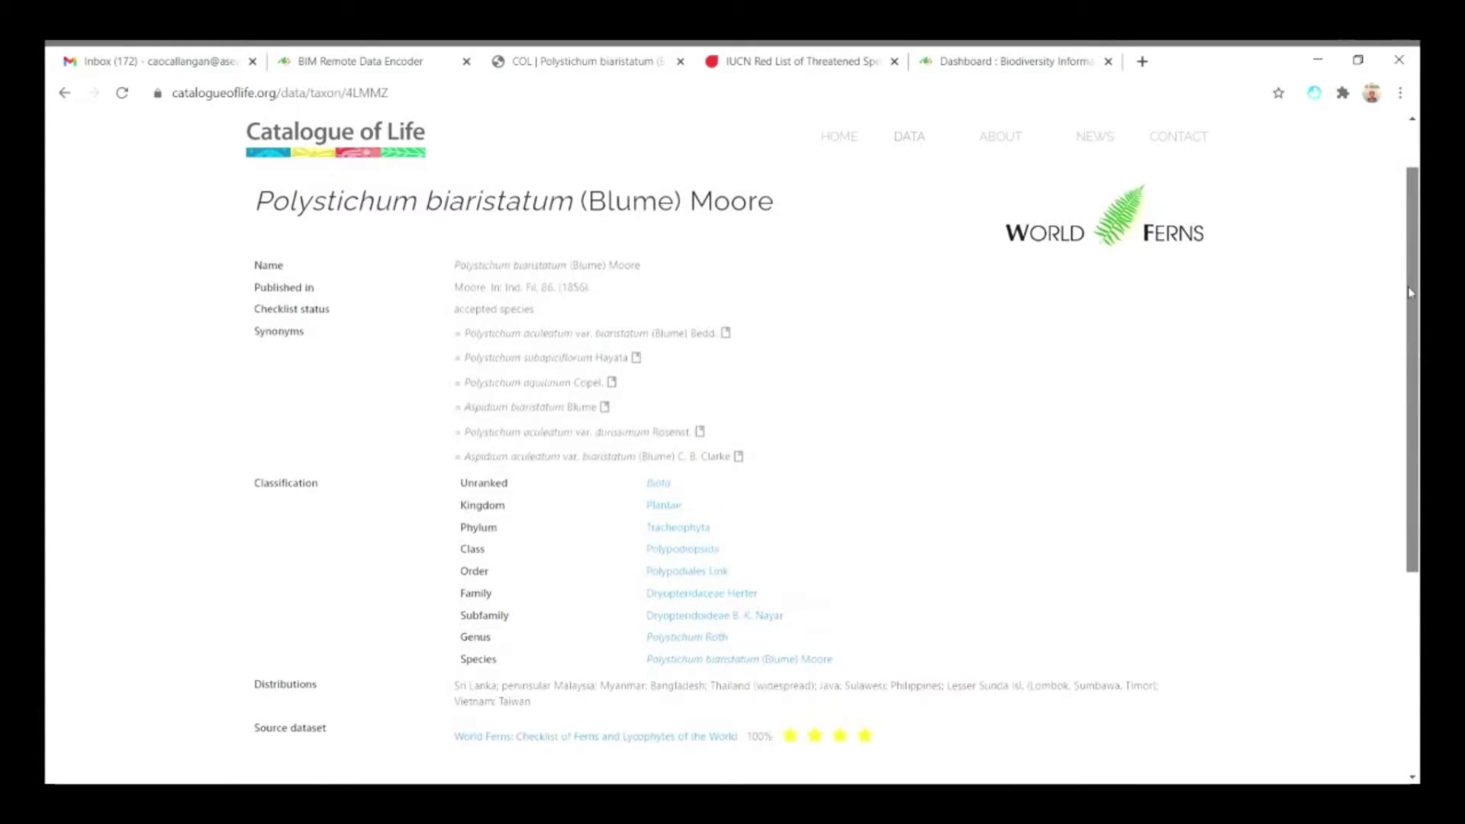
{"action": "left_click", "coordinate": [433, 102]}
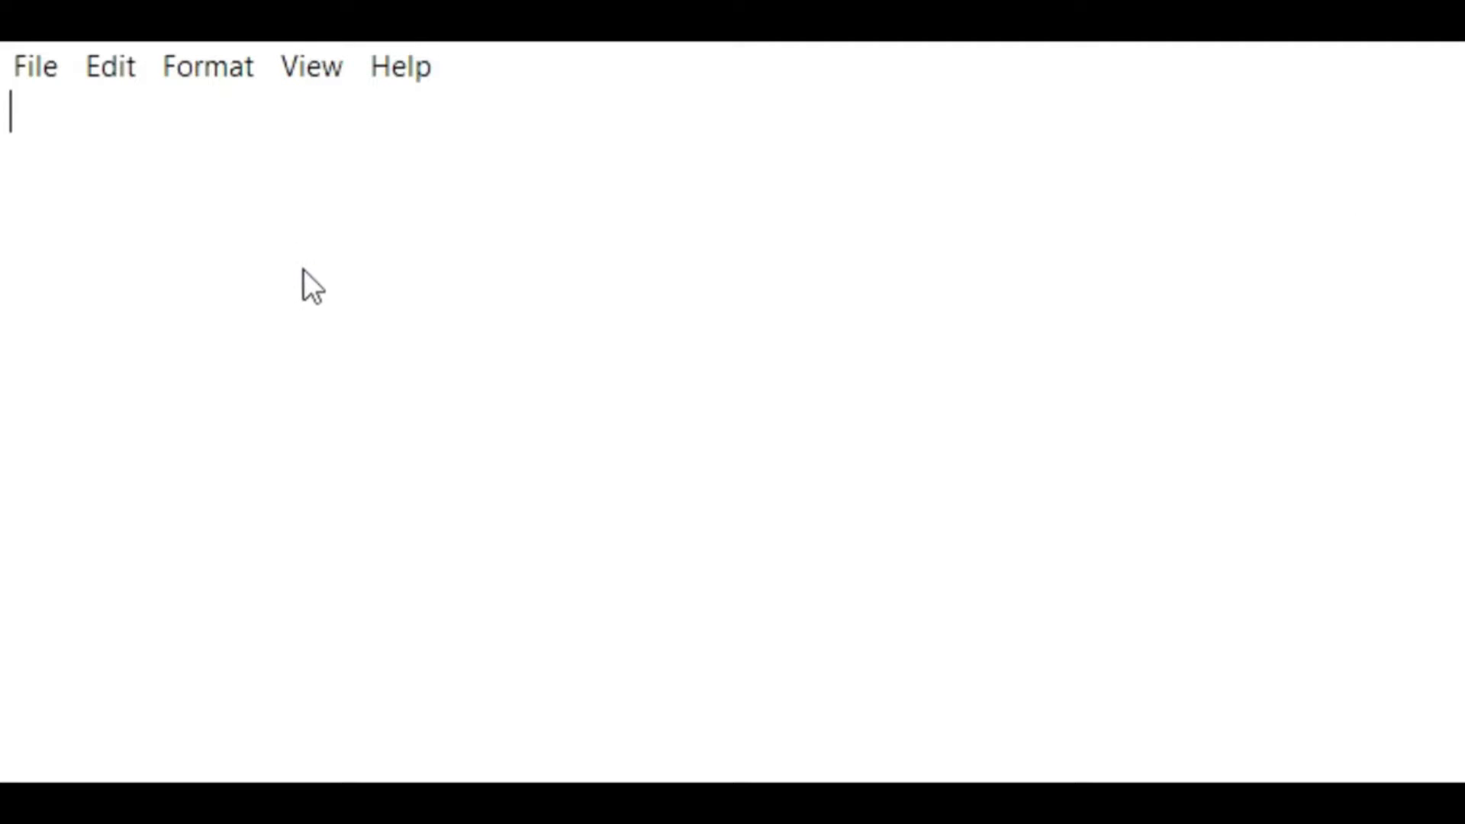
{"action": "type", "text": "https://www.catalogueoflife.org/data/taxon/4LMMZ"}
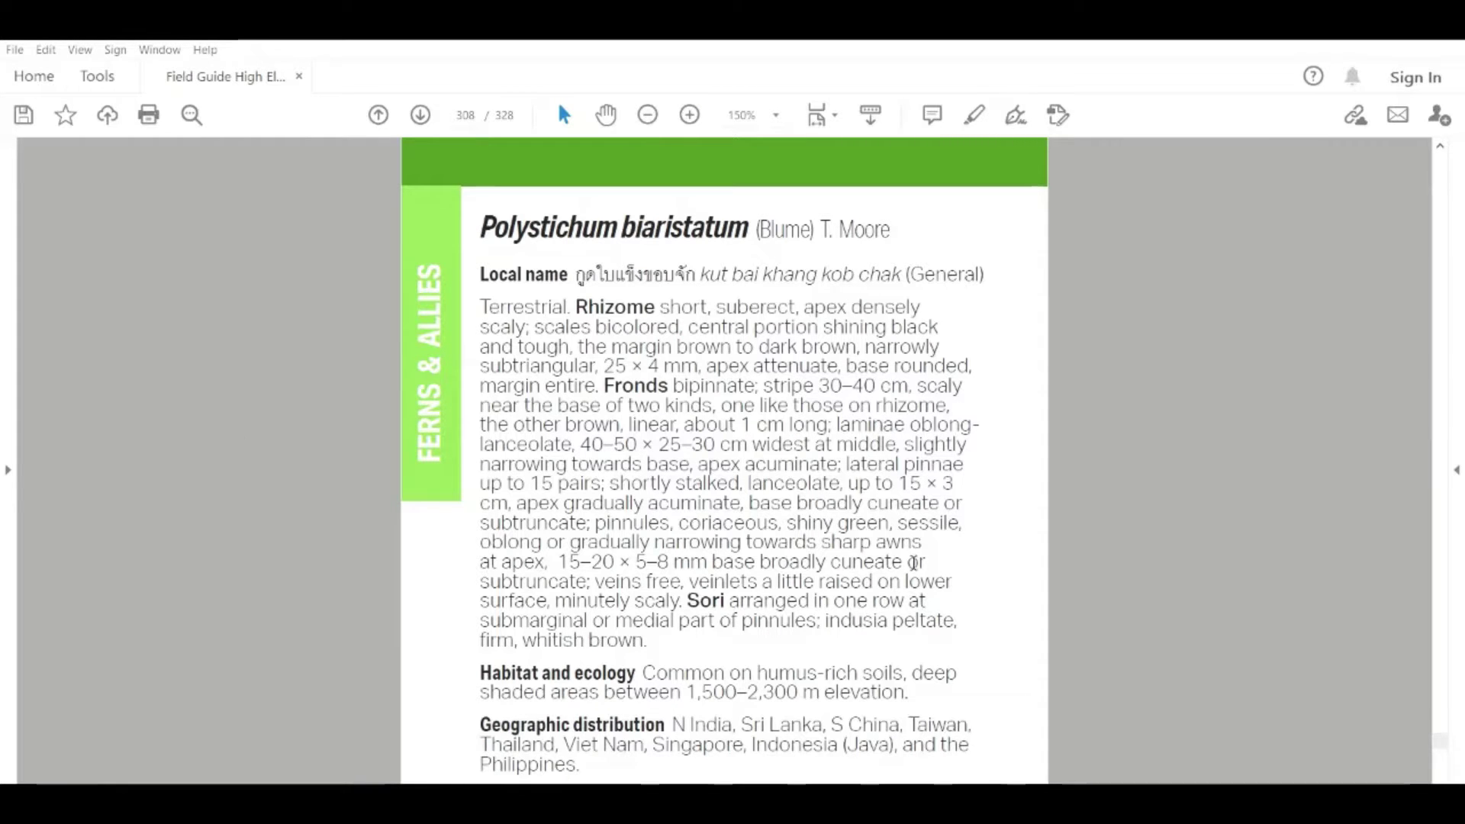
Step: Set the new species record's country to Thailand based on the field guide's geographic distribution, and open the Classification section
{"action": "scroll", "coordinate": [913, 563], "scroll_direction": "down", "scroll_amount": 5}
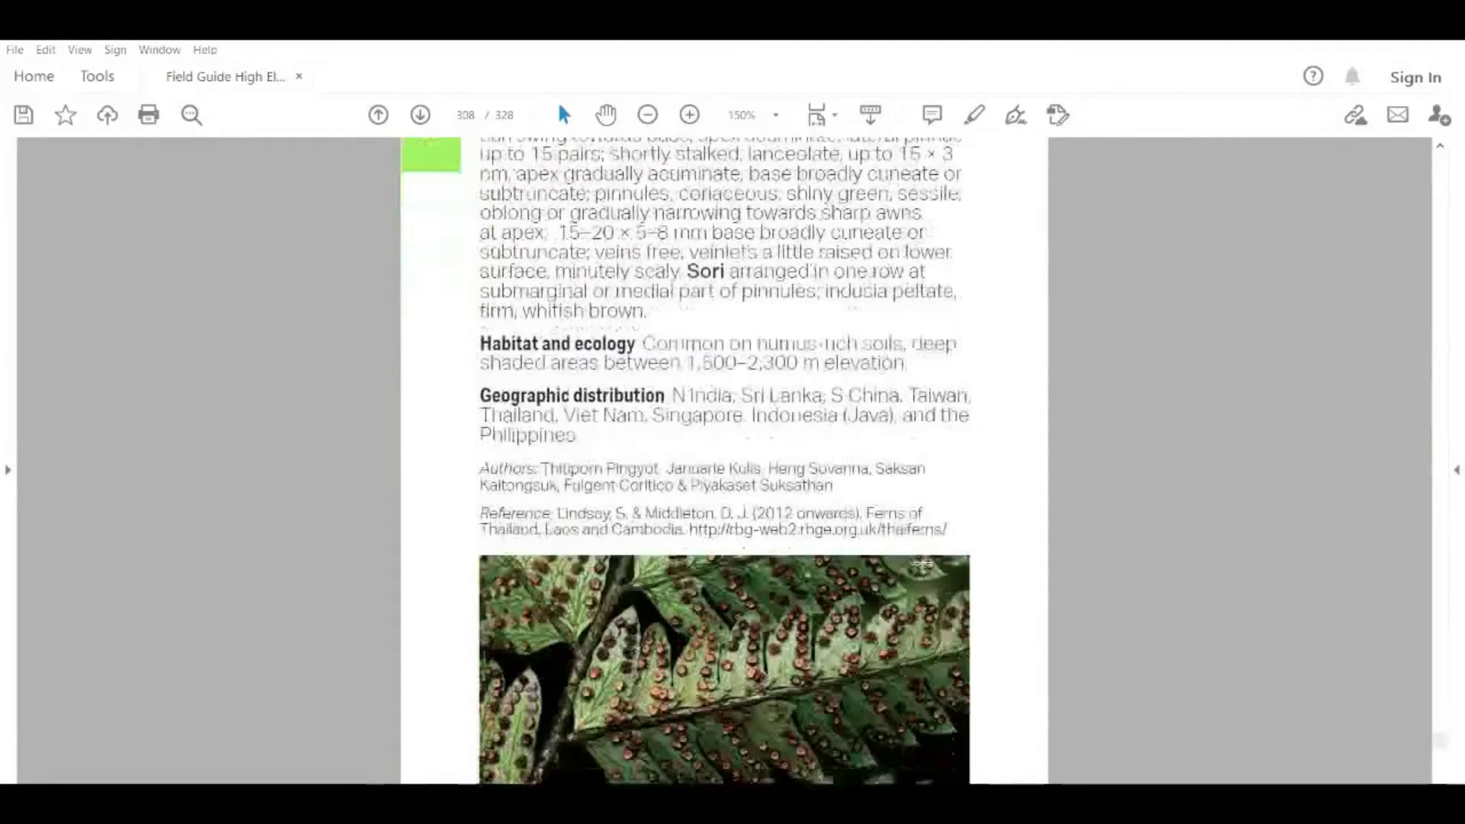
{"action": "mouse_move", "coordinate": [482, 393]}
{"action": "left_mouse_down"}
{"action": "mouse_move", "coordinate": [564, 398]}
{"action": "mouse_move", "coordinate": [588, 431]}
{"action": "mouse_move", "coordinate": [618, 431]}
{"action": "mouse_move", "coordinate": [602, 443]}
{"action": "left_mouse_up"}
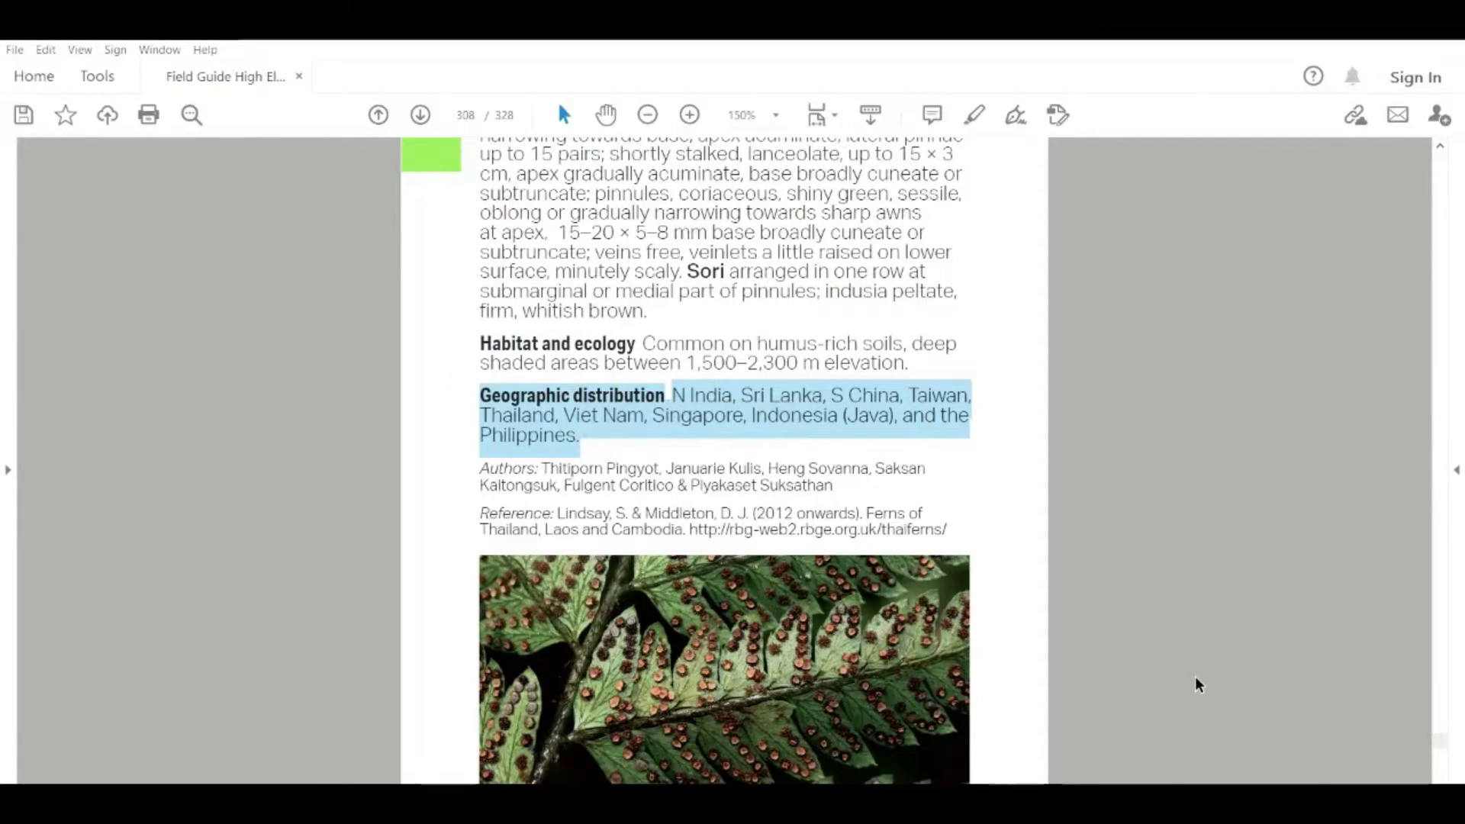
{"action": "left_click", "coordinate": [963, 461]}
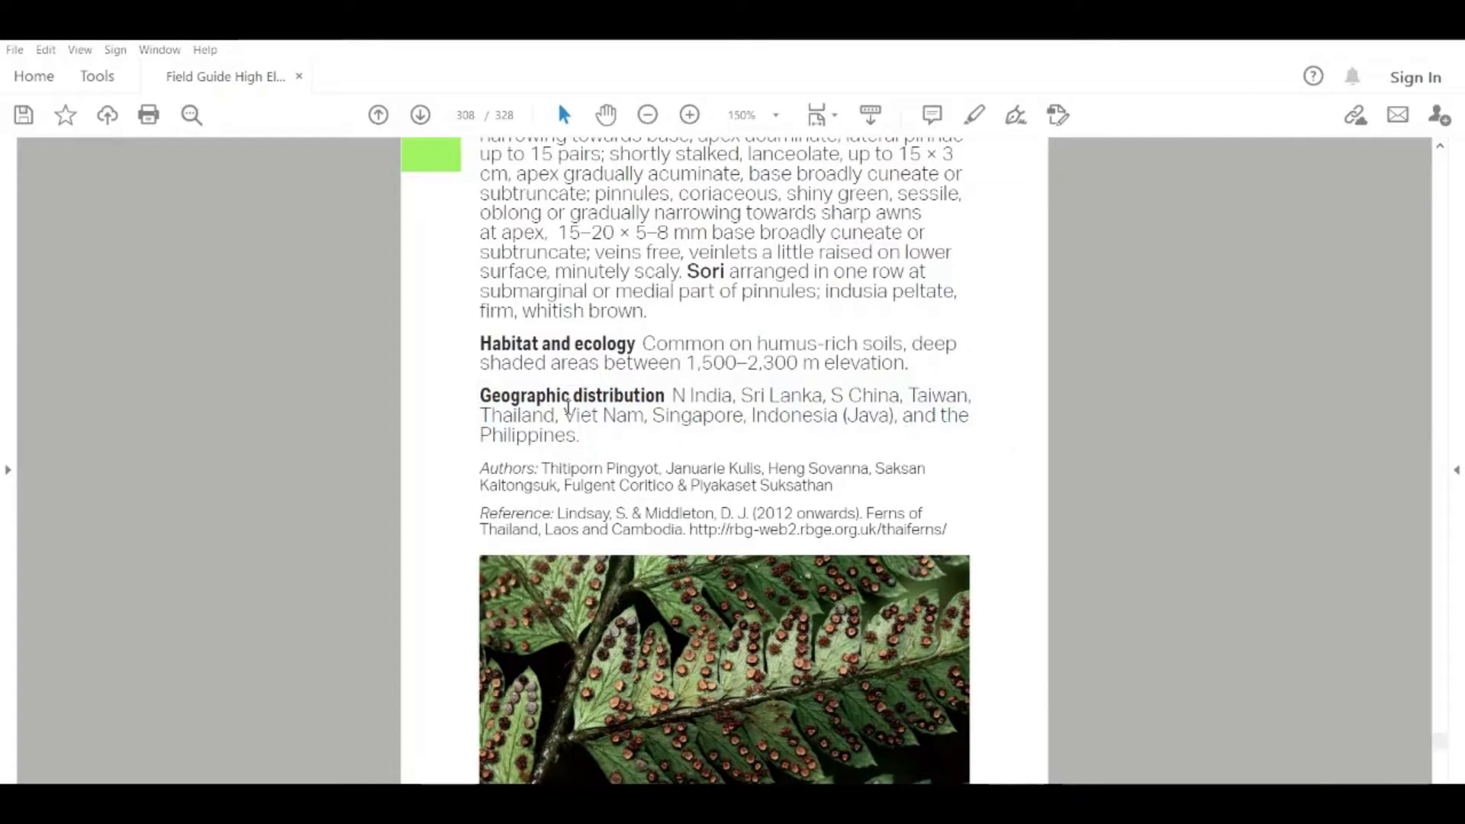
{"action": "left_click_drag", "start_coordinate": [567, 409], "coordinate": [547, 436]}
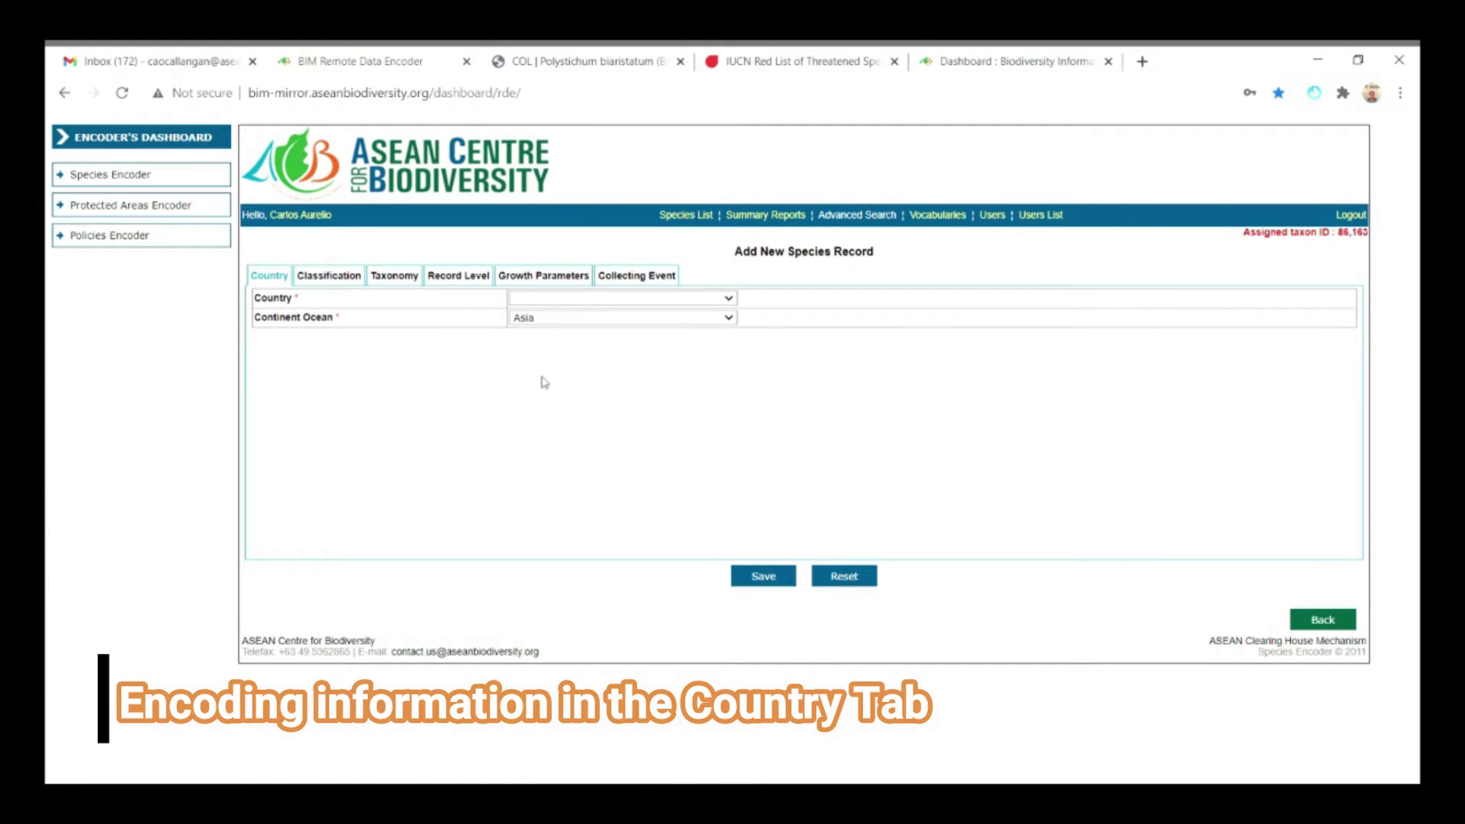
{"action": "left_click", "coordinate": [551, 456]}
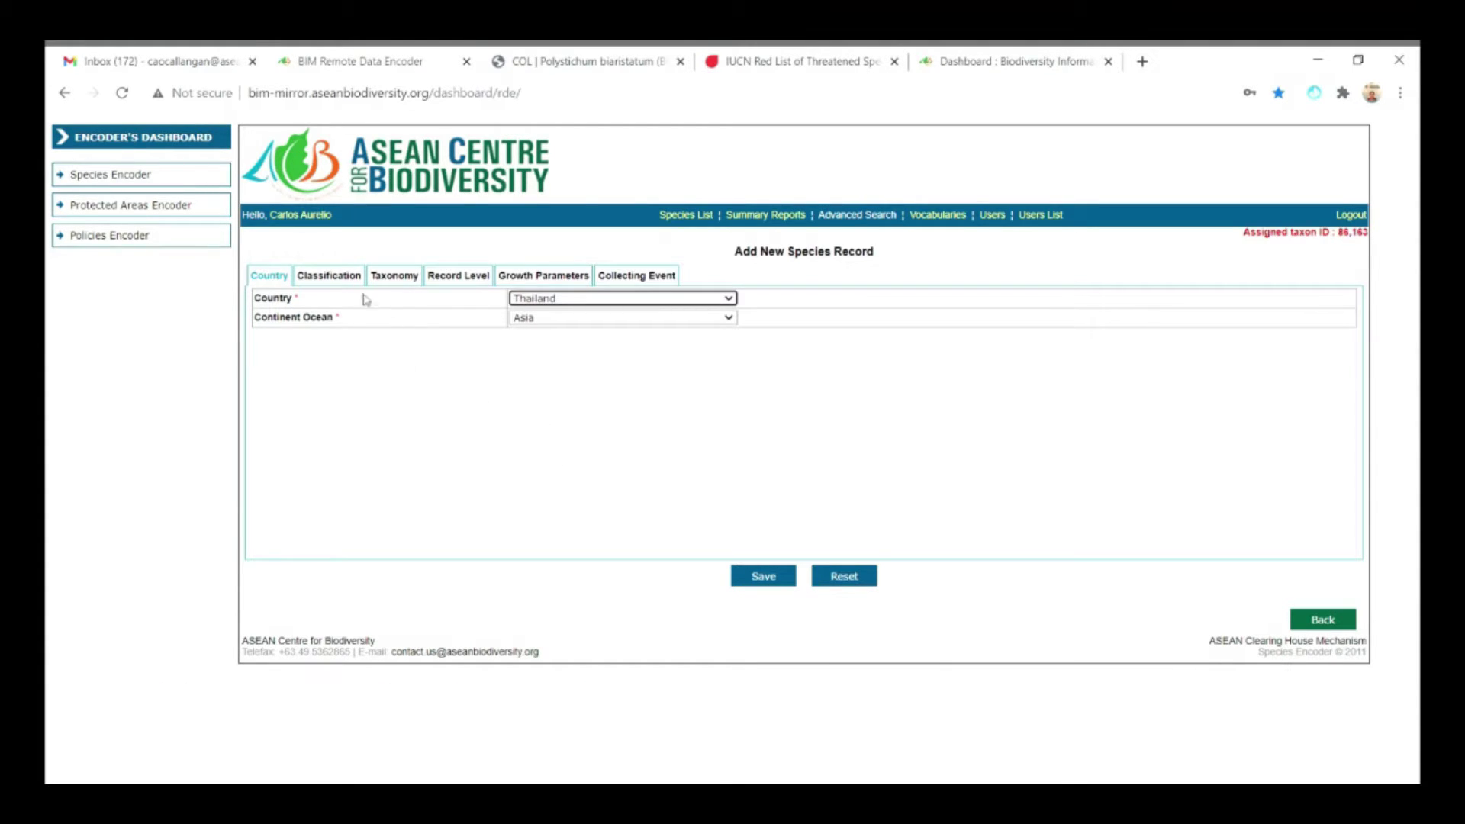
{"action": "left_click", "coordinate": [341, 284]}
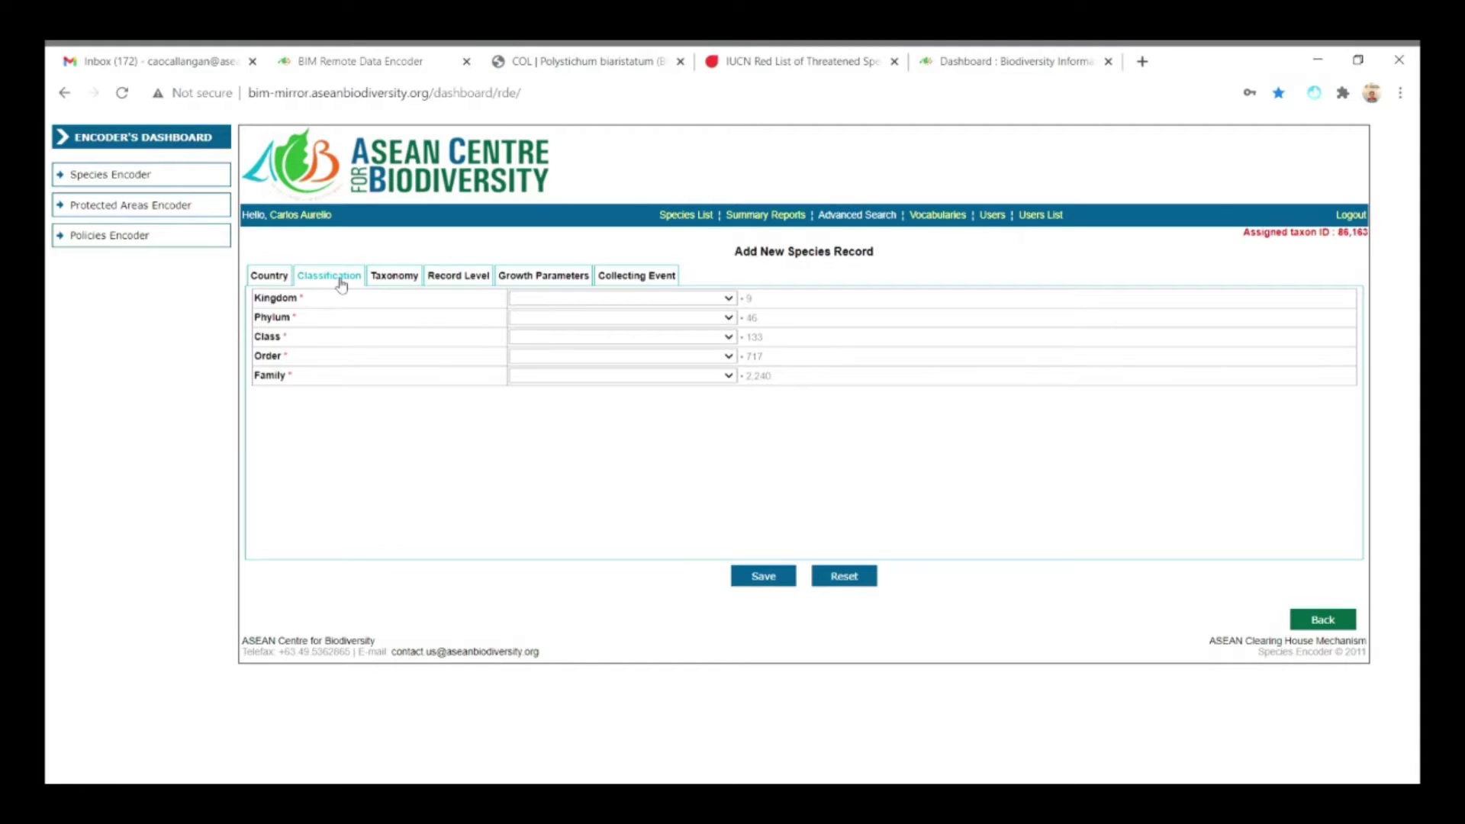
Step: Set the record's classification from the Catalogue of Life entry: Plantae, Tracheophyta, Polypodiopsida, Polypodiales and Dryopteridaceae
{"action": "key", "text": "ctrl+Tab"}
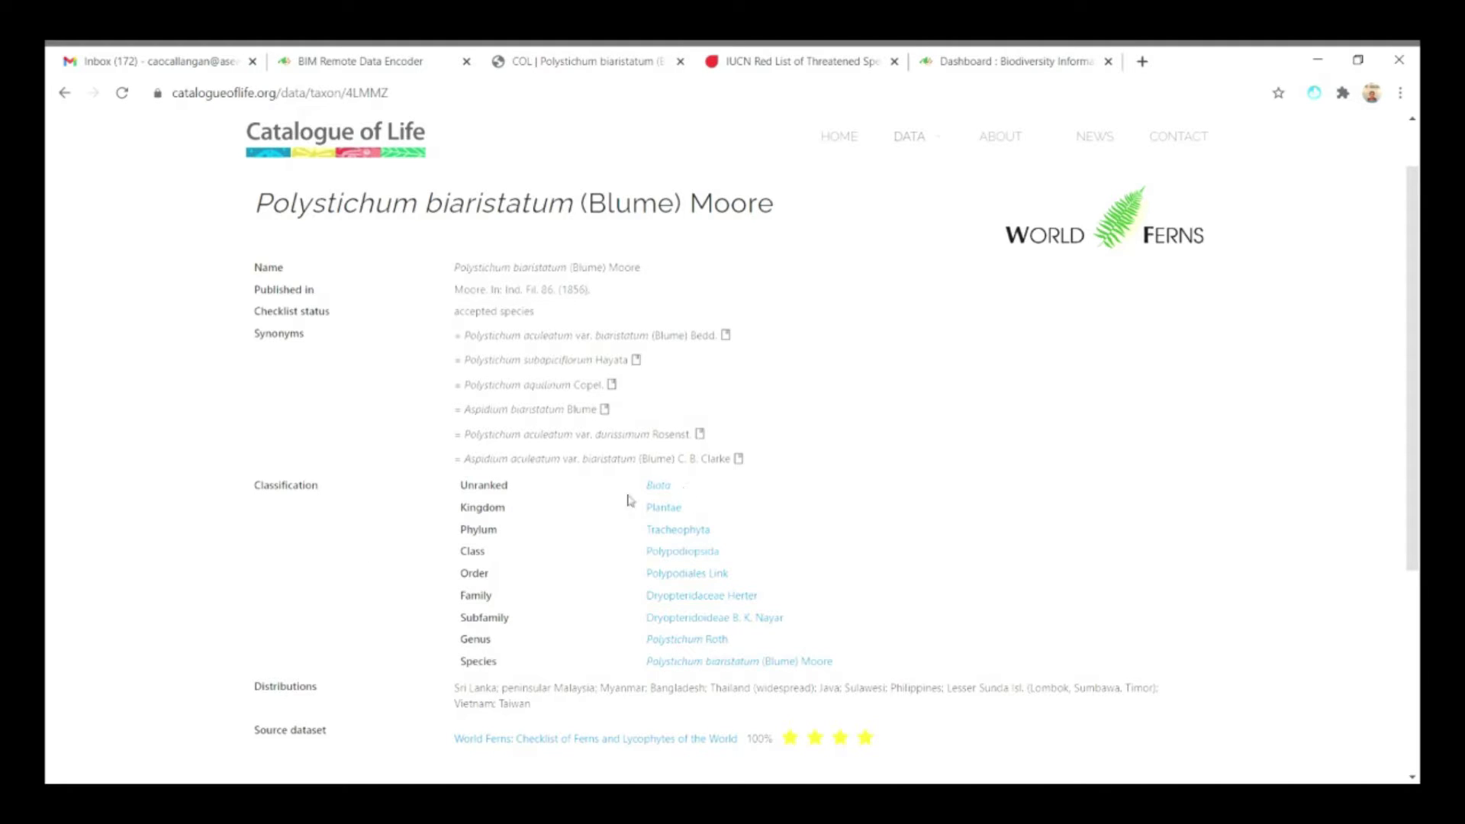
{"action": "left_click_drag", "start_coordinate": [460, 510], "coordinate": [507, 666]}
{"action": "left_click", "coordinate": [404, 592]}
{"action": "left_click_drag", "start_coordinate": [643, 515], "coordinate": [712, 533]}
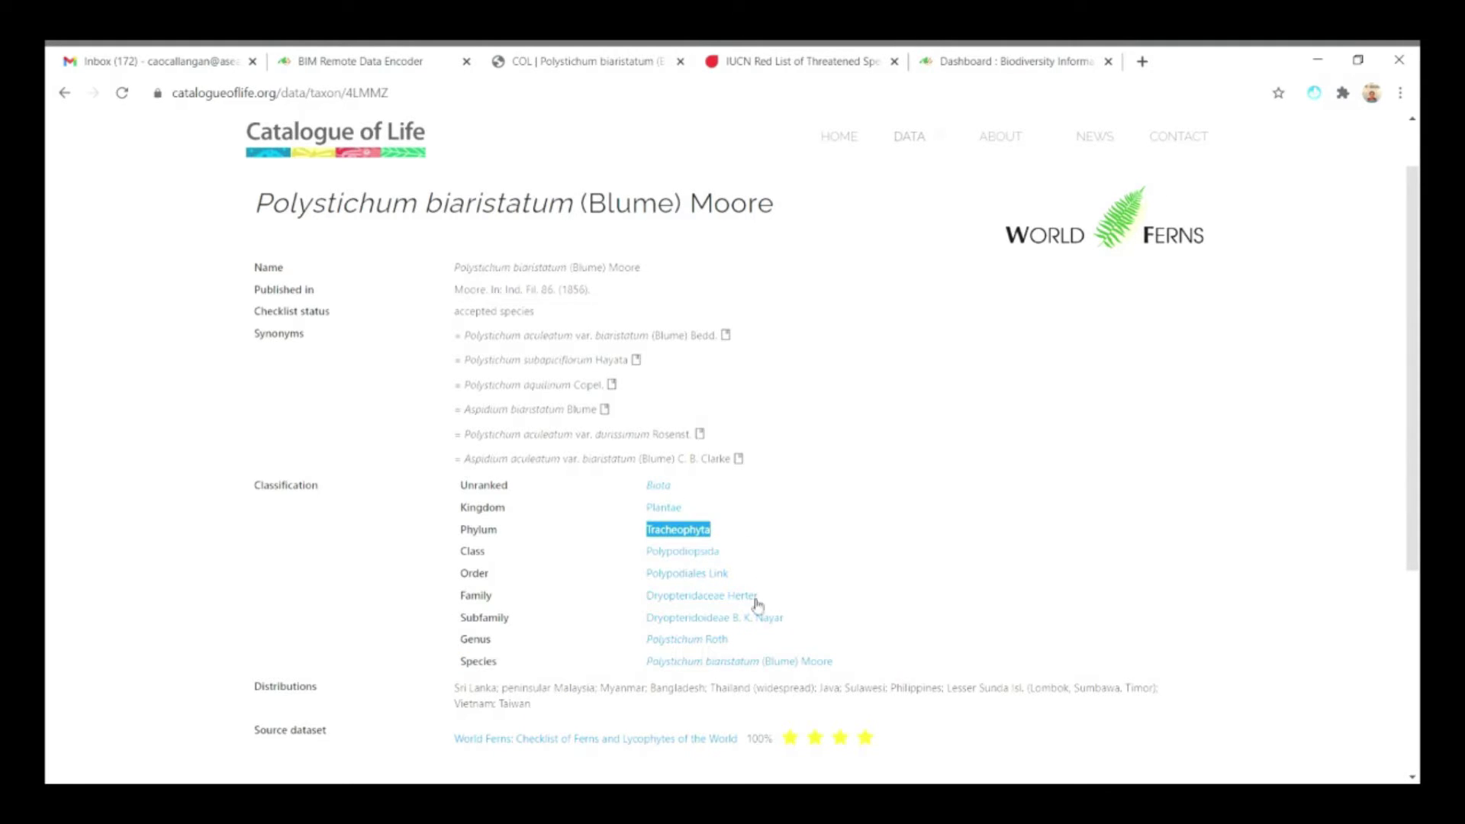
{"action": "left_click_drag", "start_coordinate": [639, 560], "coordinate": [736, 560]}
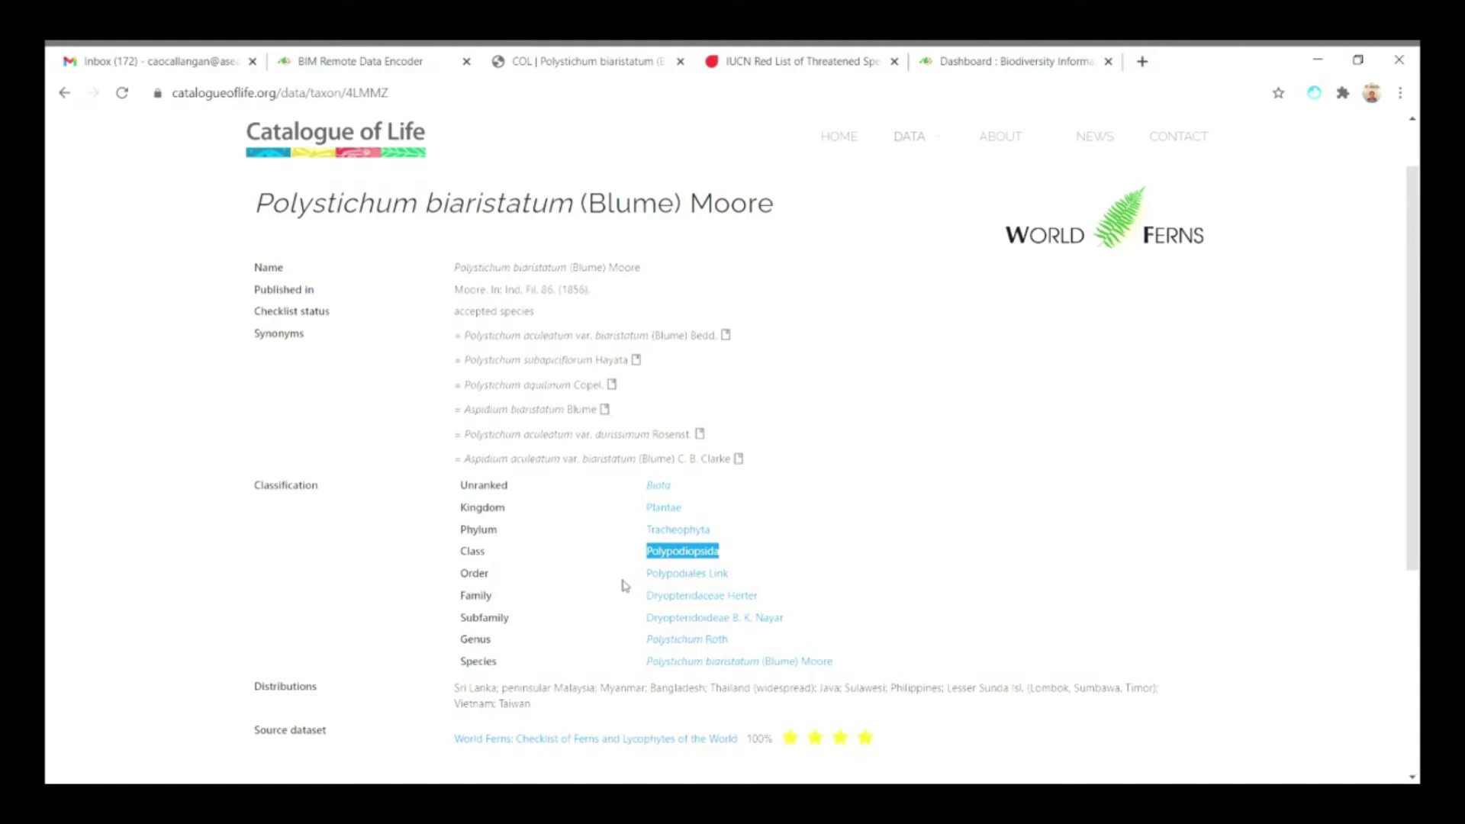
{"action": "left_click_drag", "start_coordinate": [639, 573], "coordinate": [736, 598]}
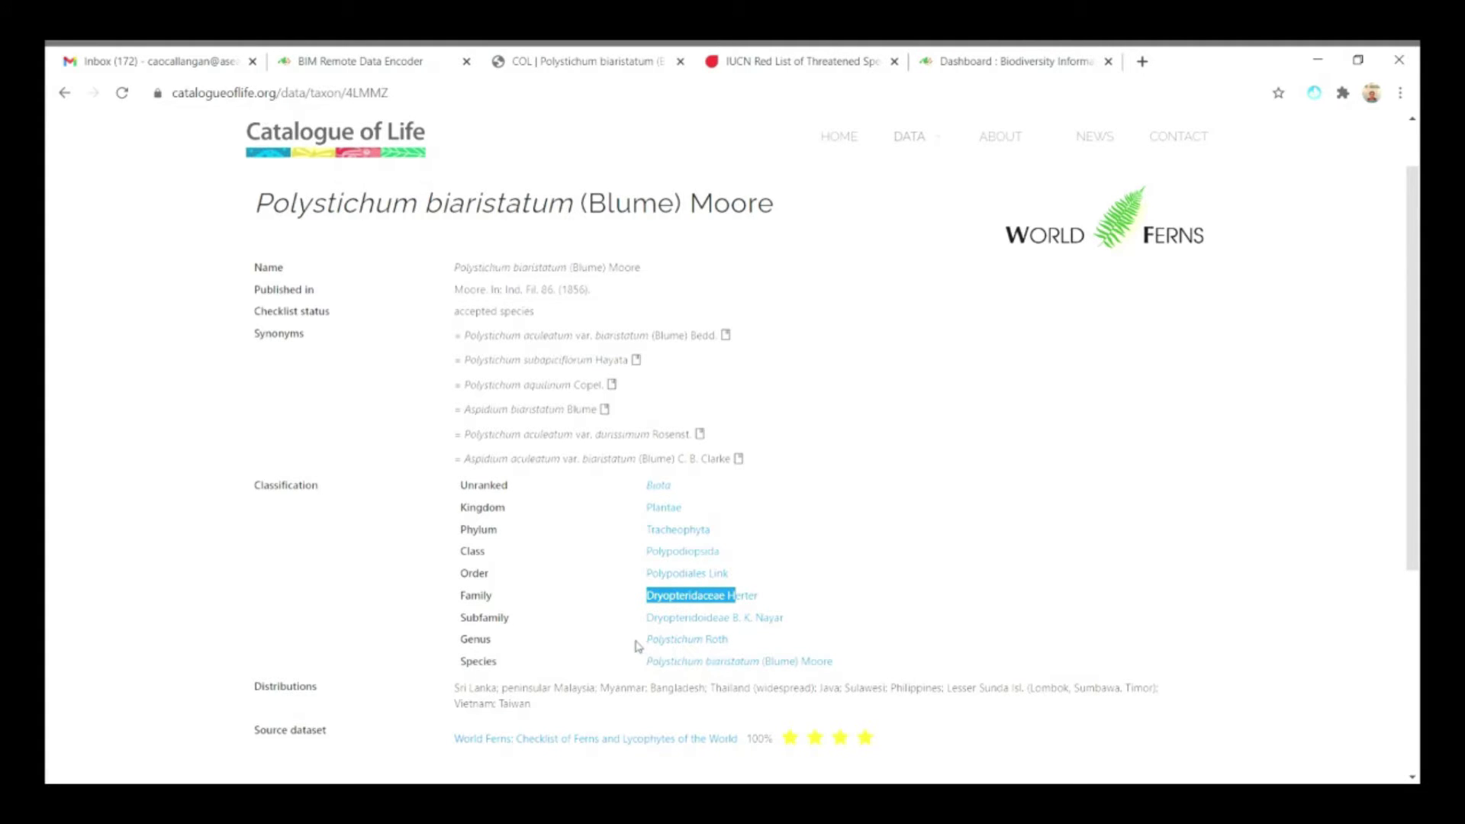
{"action": "left_click_drag", "start_coordinate": [644, 618], "coordinate": [733, 620]}
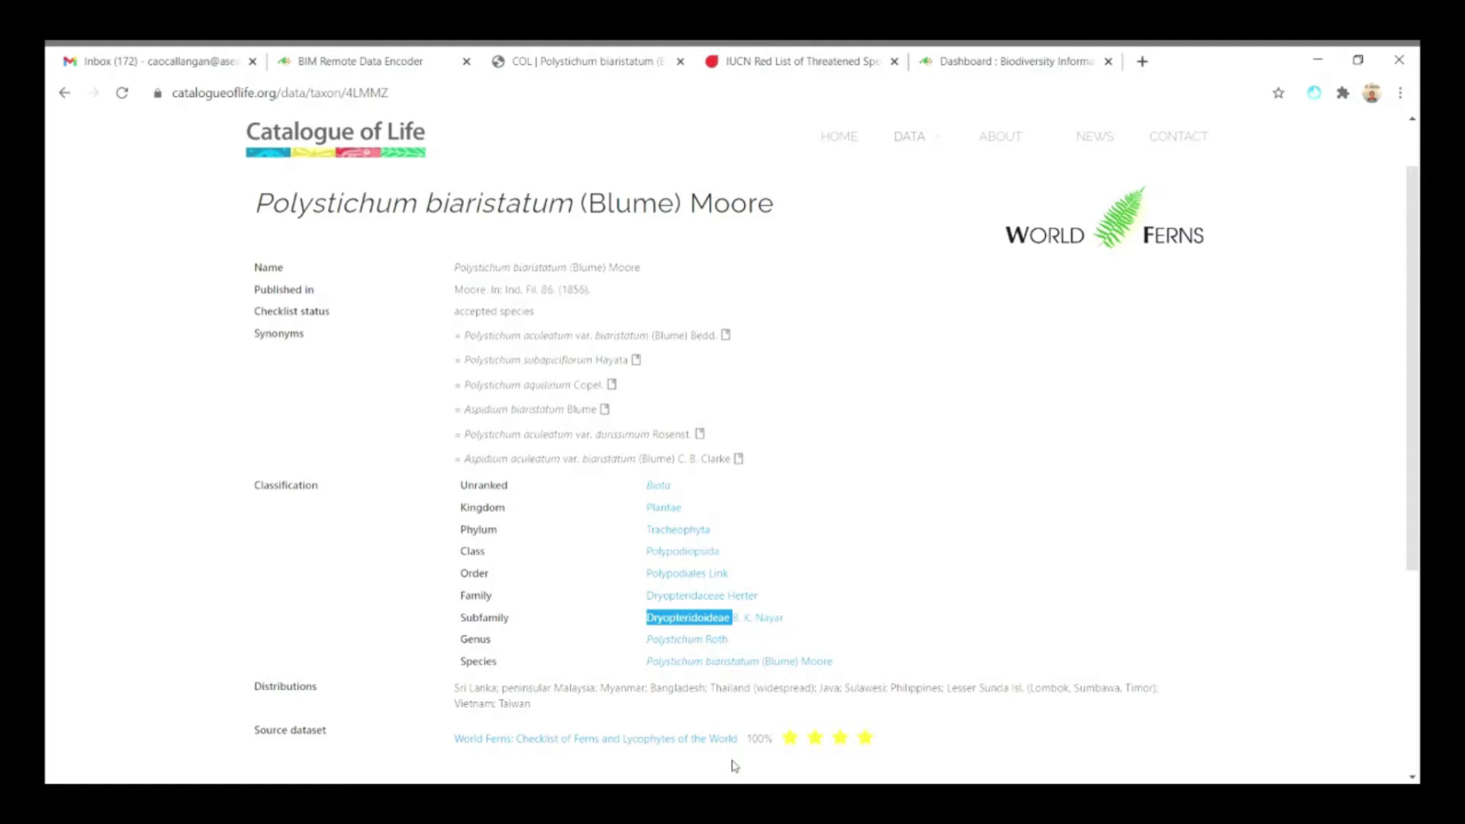
{"action": "left_click_drag", "start_coordinate": [645, 641], "coordinate": [760, 661]}
{"action": "left_click", "coordinate": [311, 617]}
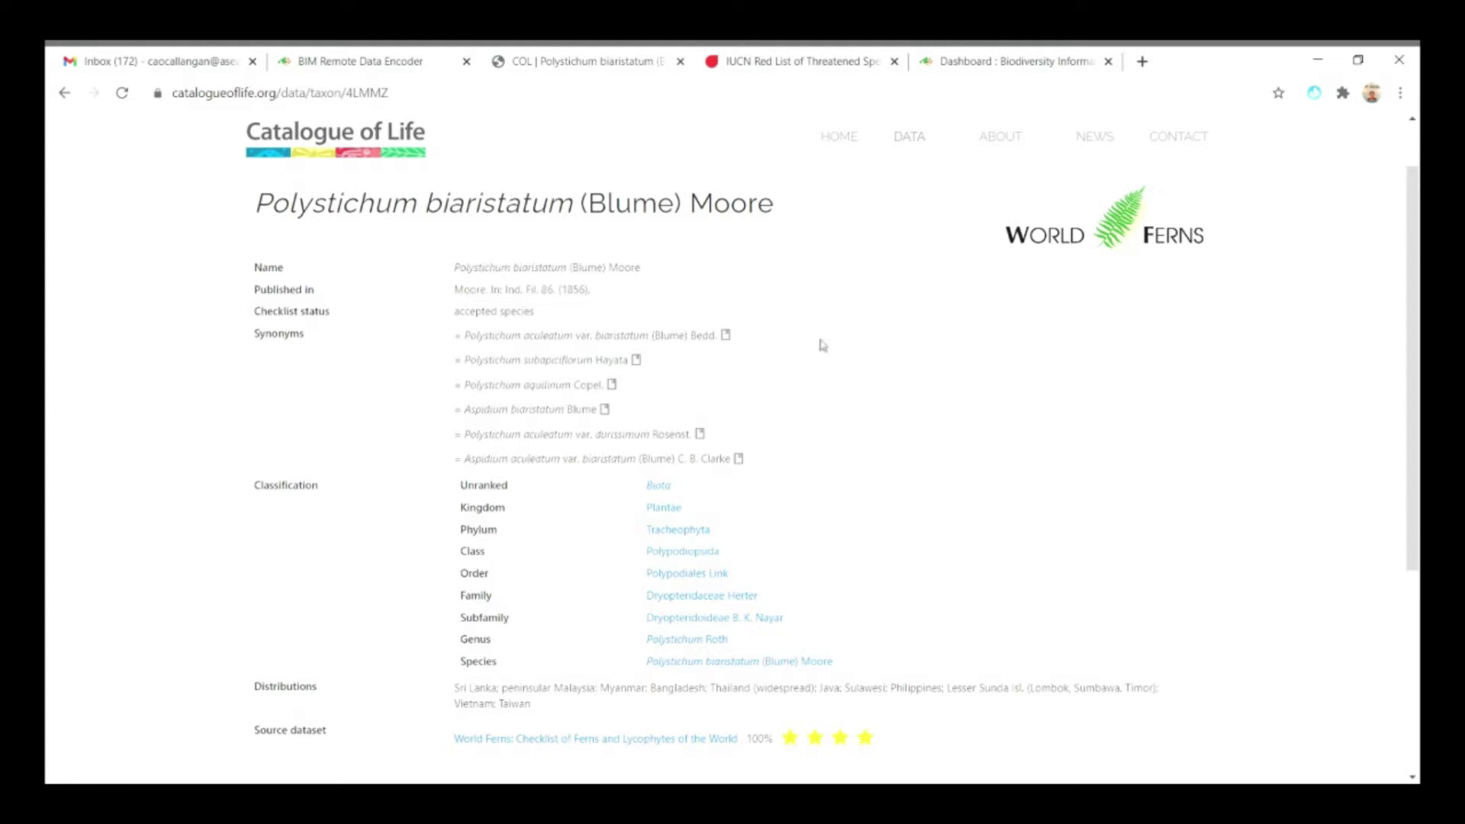
{"action": "left_click", "coordinate": [400, 66]}
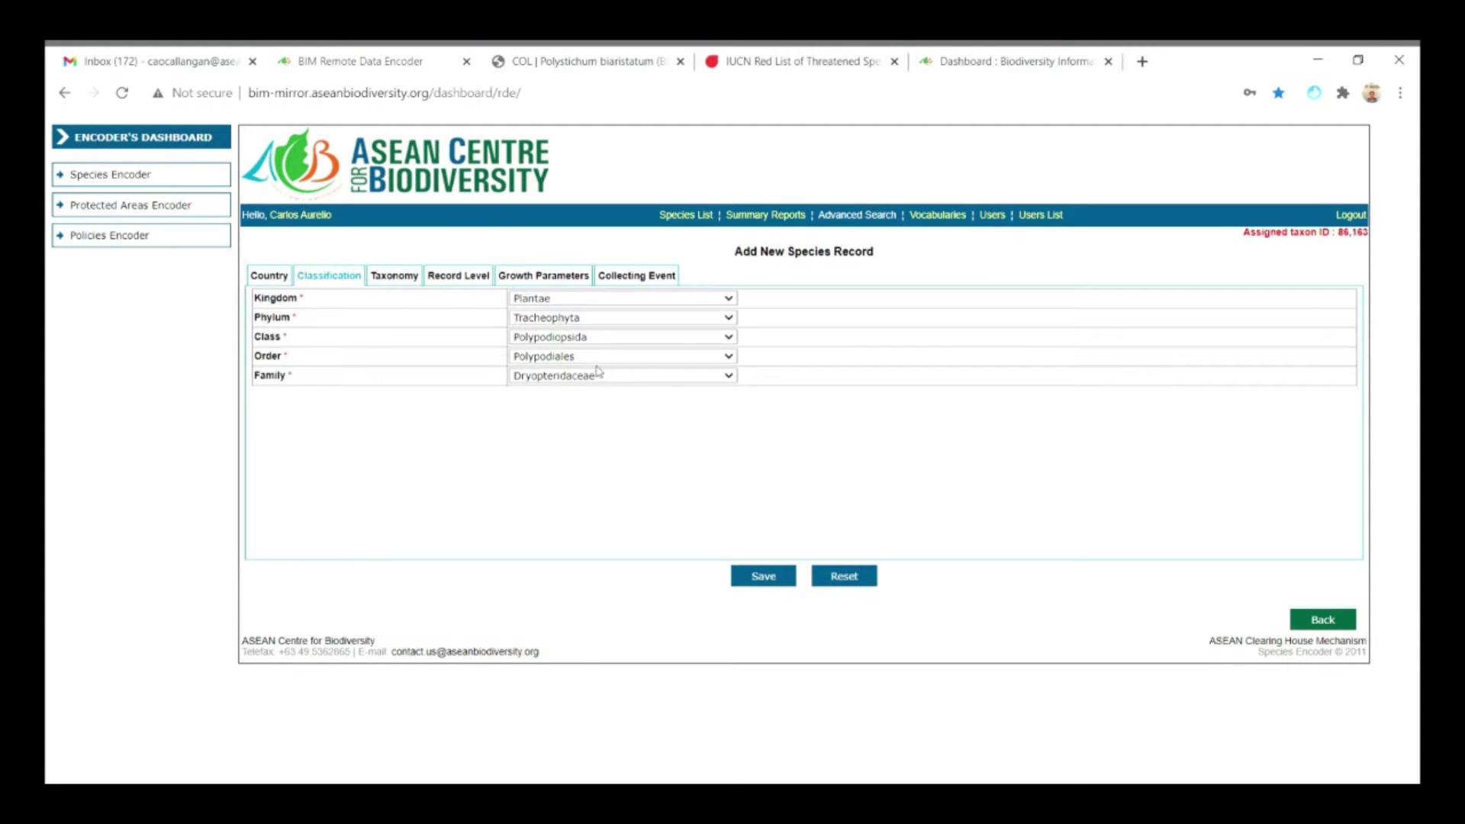
Step: Copy the full name Polystichum biaristatum (Blume) Moore from the Catalogue of Life entry into the Taxonomy section's Genus field
{"action": "left_click", "coordinate": [393, 276]}
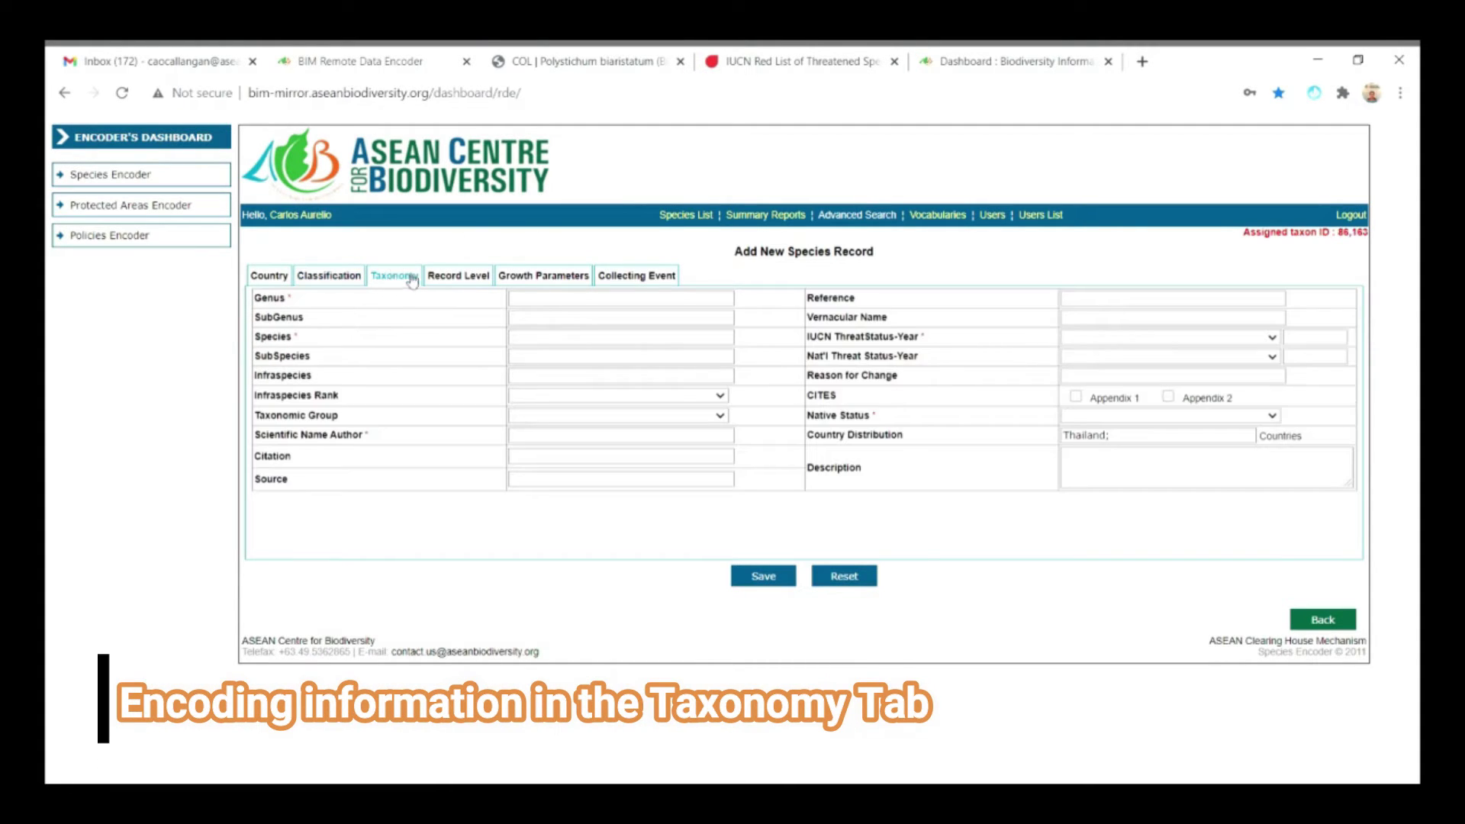
{"action": "left_click", "coordinate": [611, 64]}
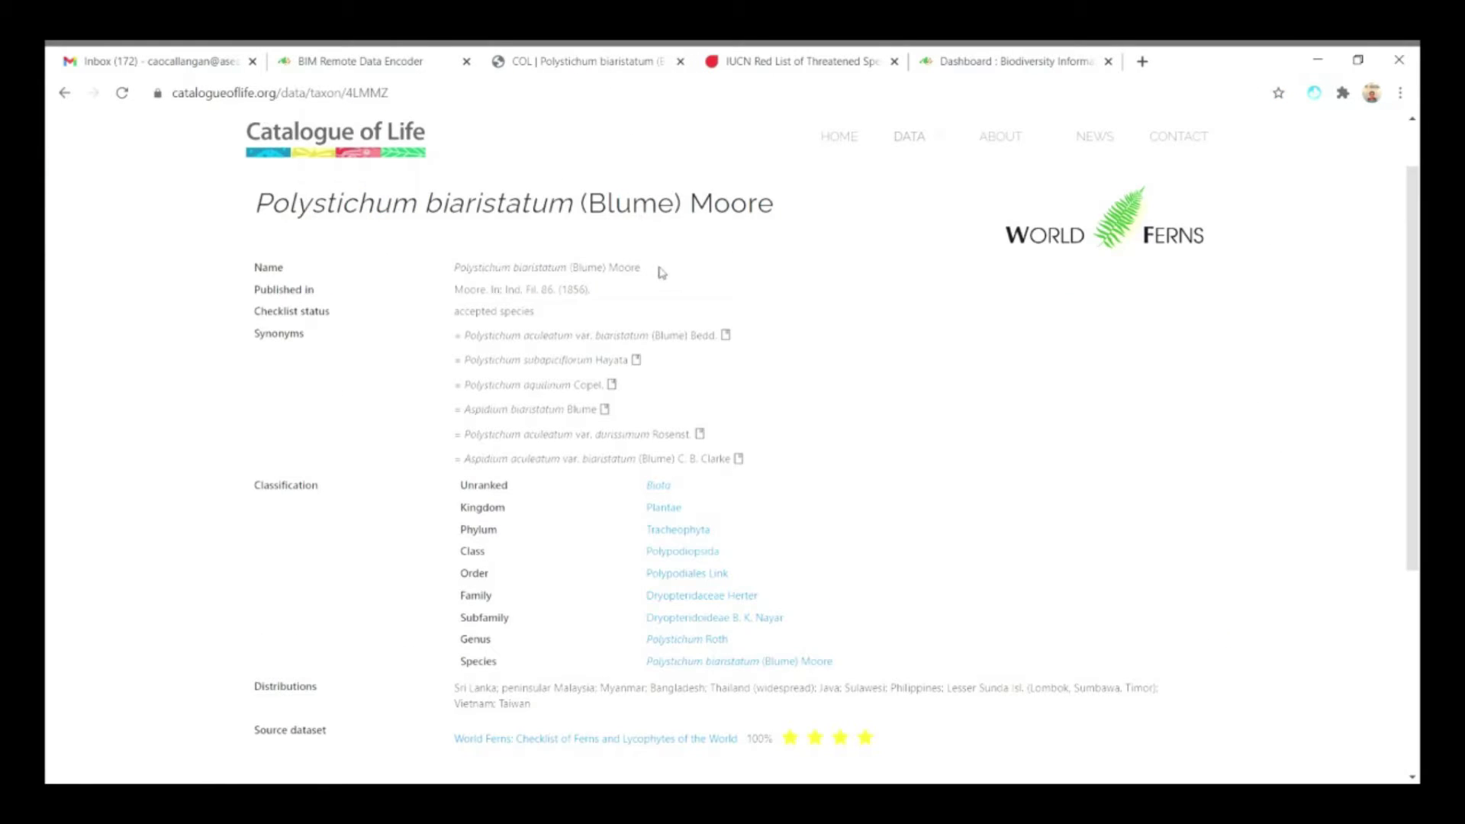
{"action": "left_click_drag", "start_coordinate": [648, 269], "coordinate": [454, 267]}
{"action": "key", "text": "ctrl+c"}
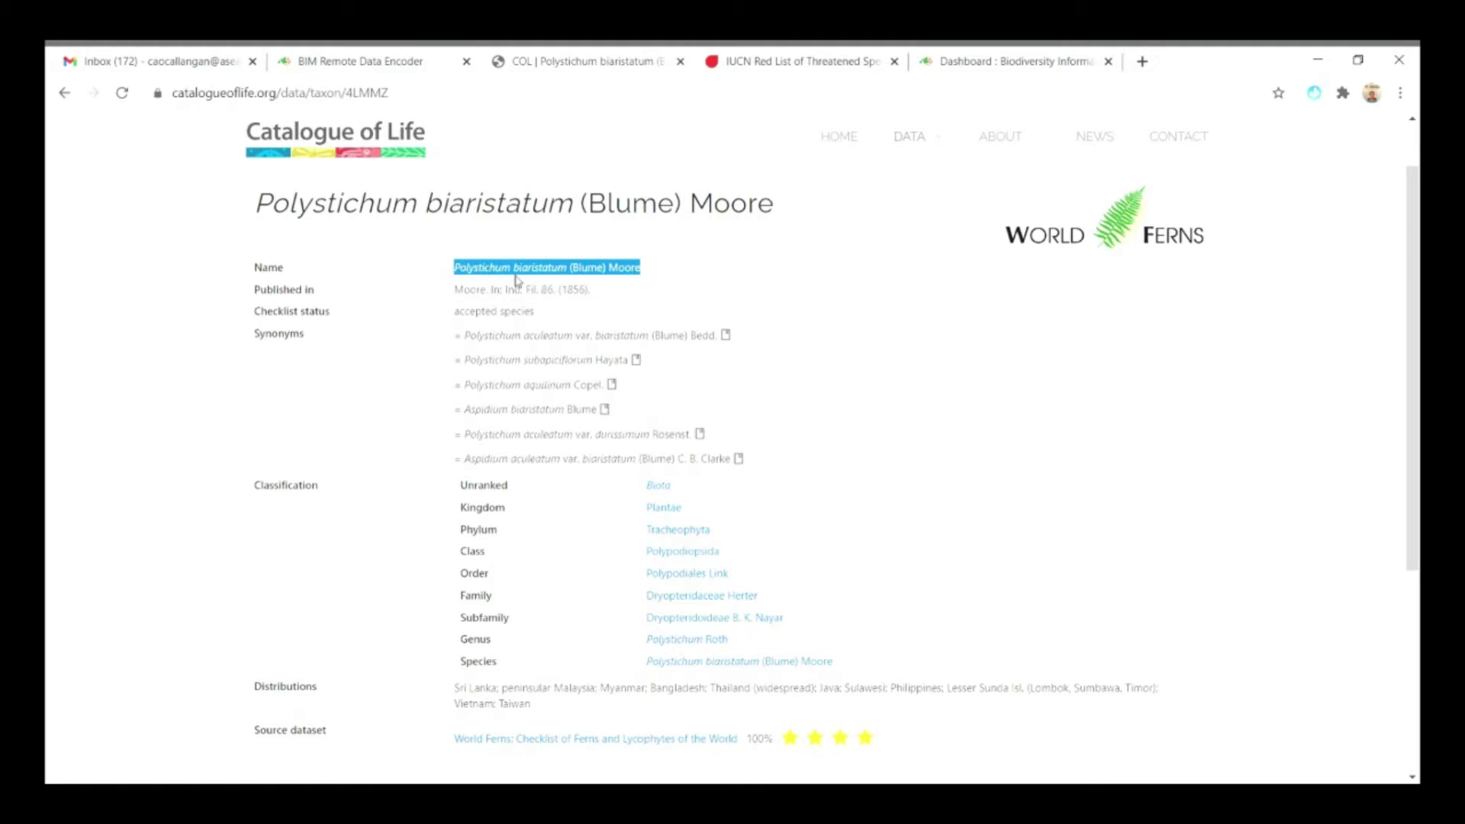
{"action": "left_click", "coordinate": [412, 60]}
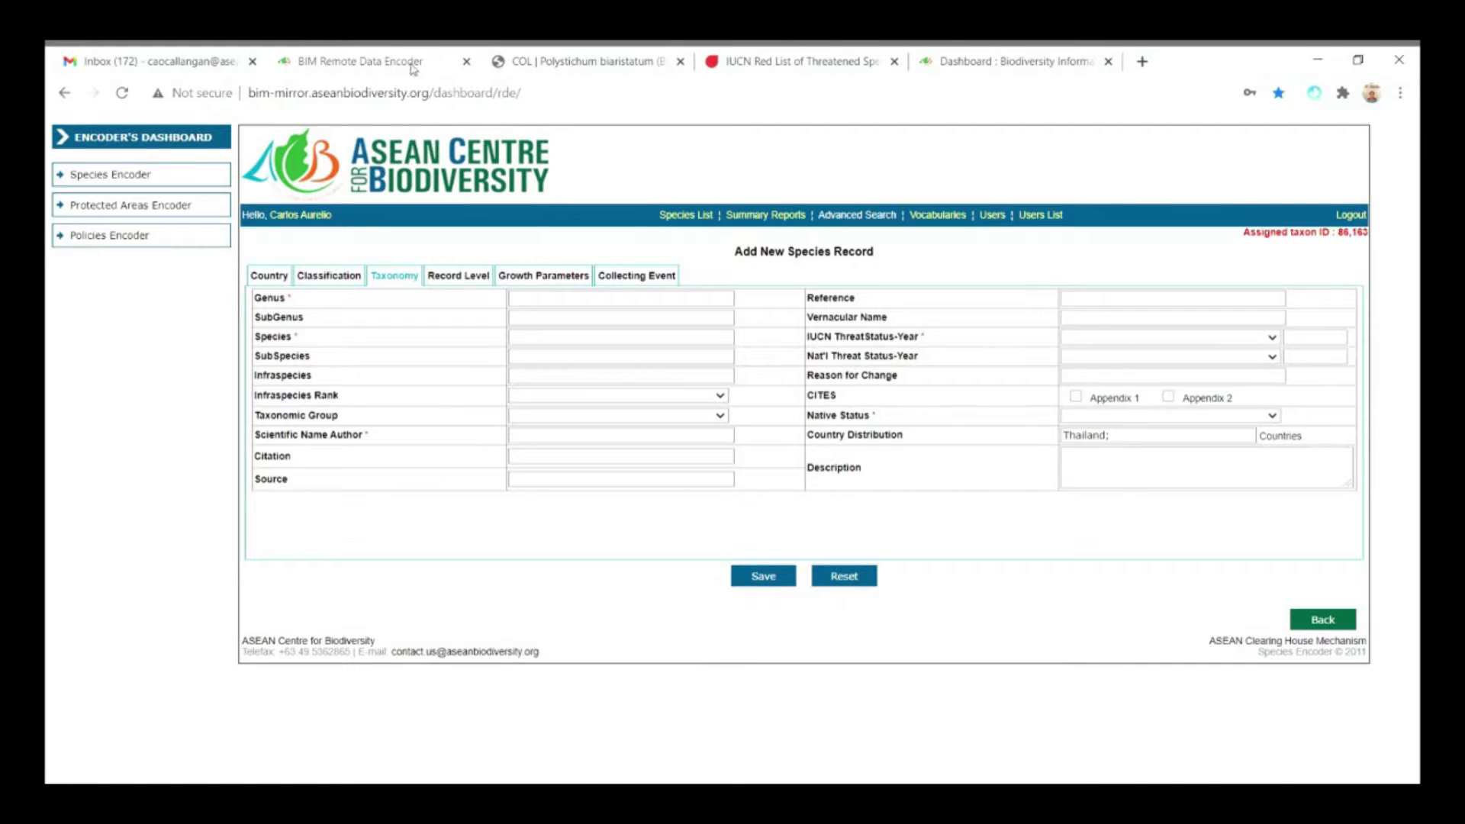
{"action": "left_click", "coordinate": [536, 306]}
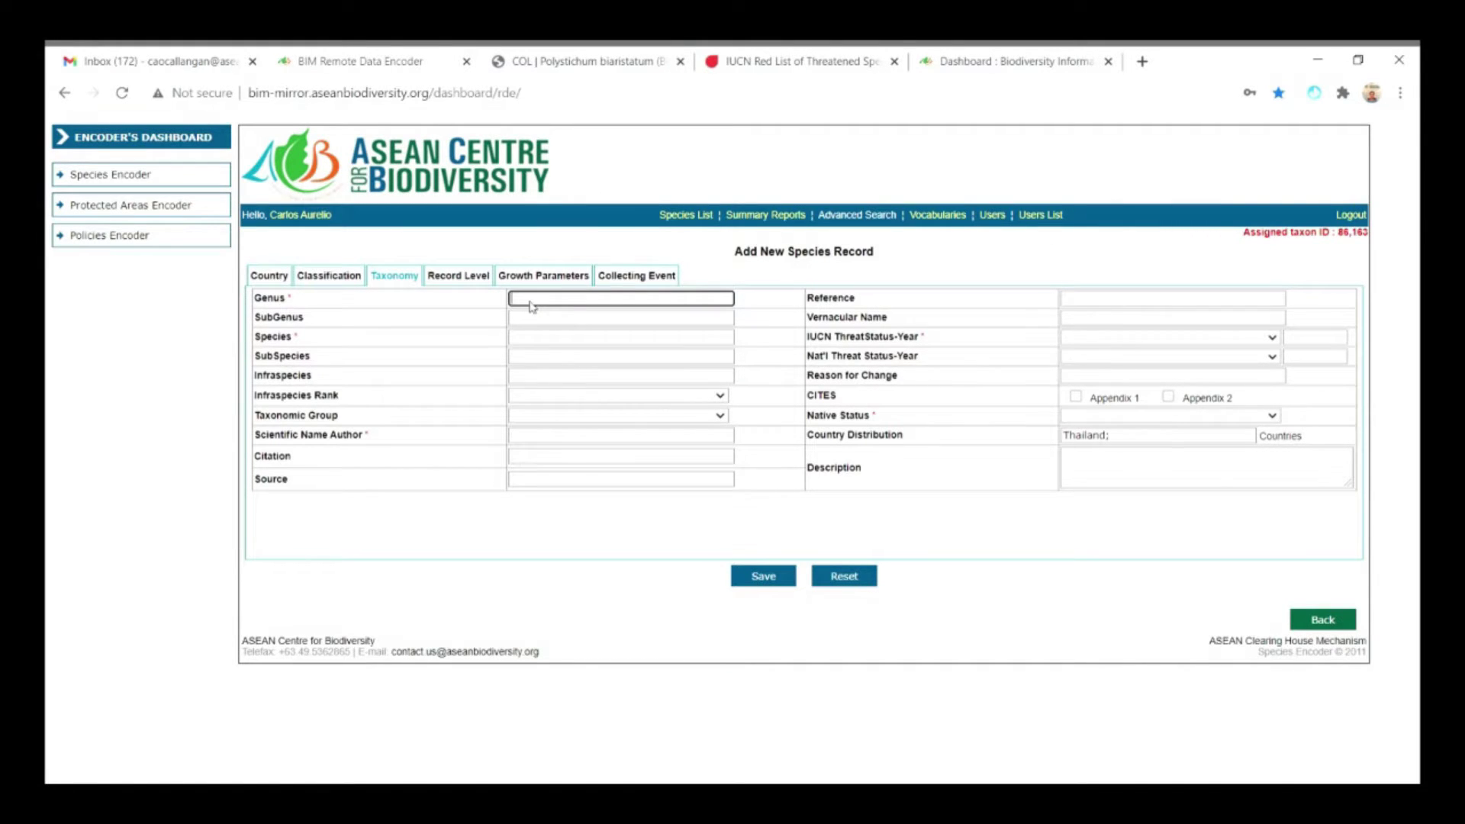
{"action": "type", "text": "Tropidophorus"}
{"action": "key", "text": "Tab"}
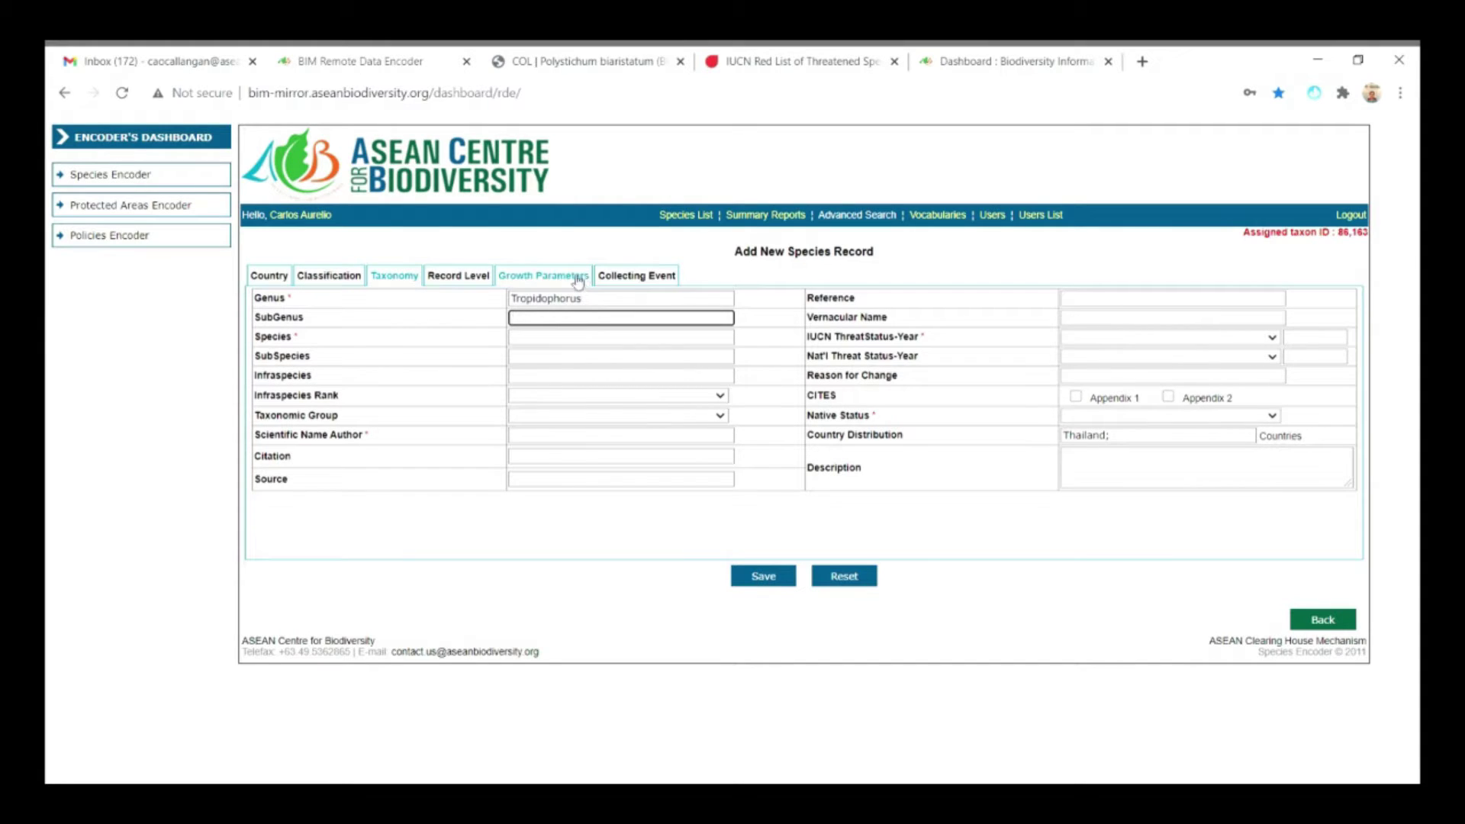
{"action": "double_click", "coordinate": [525, 299]}
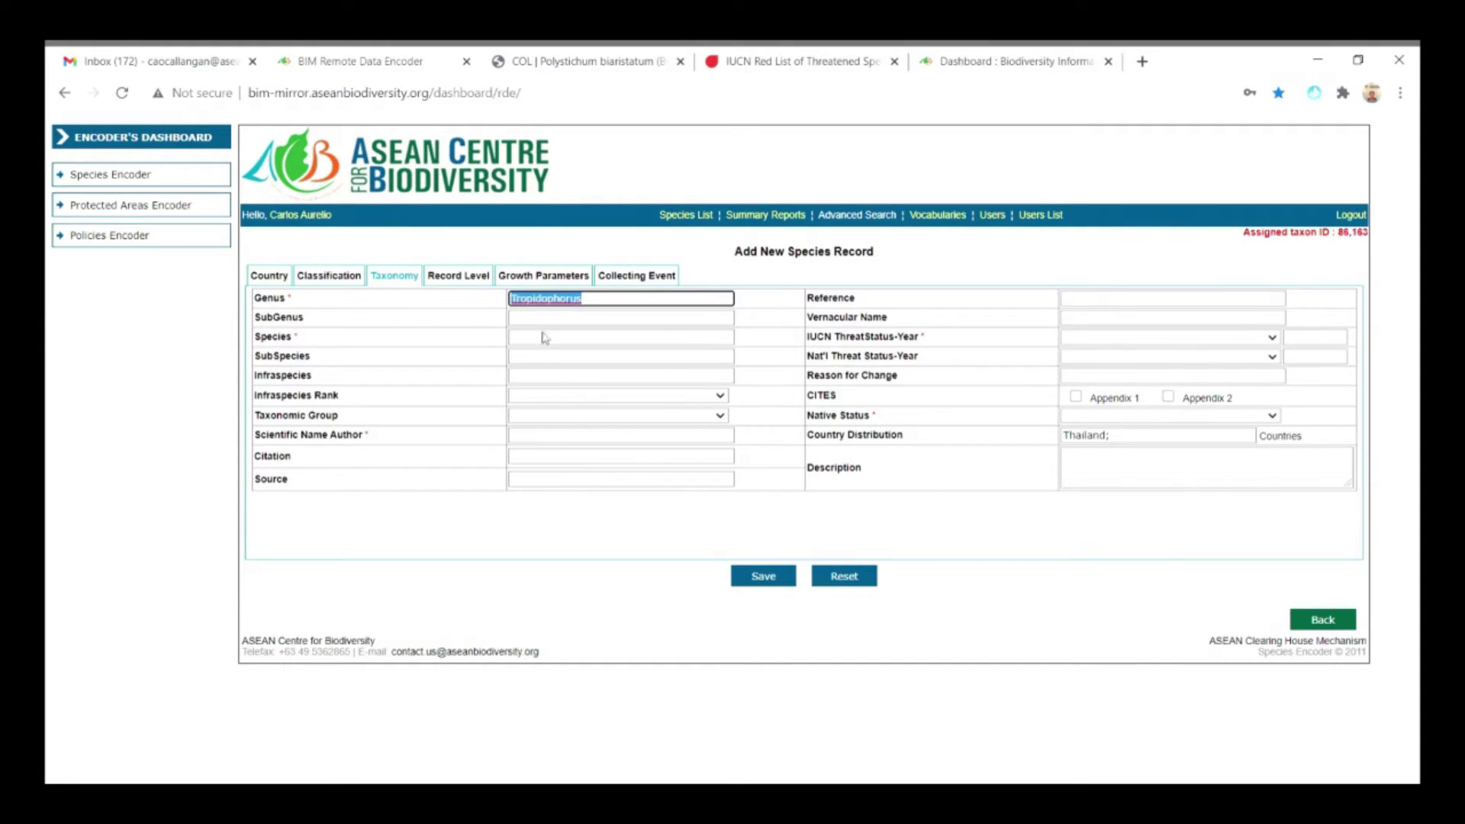
{"action": "key", "text": "ctrl+v"}
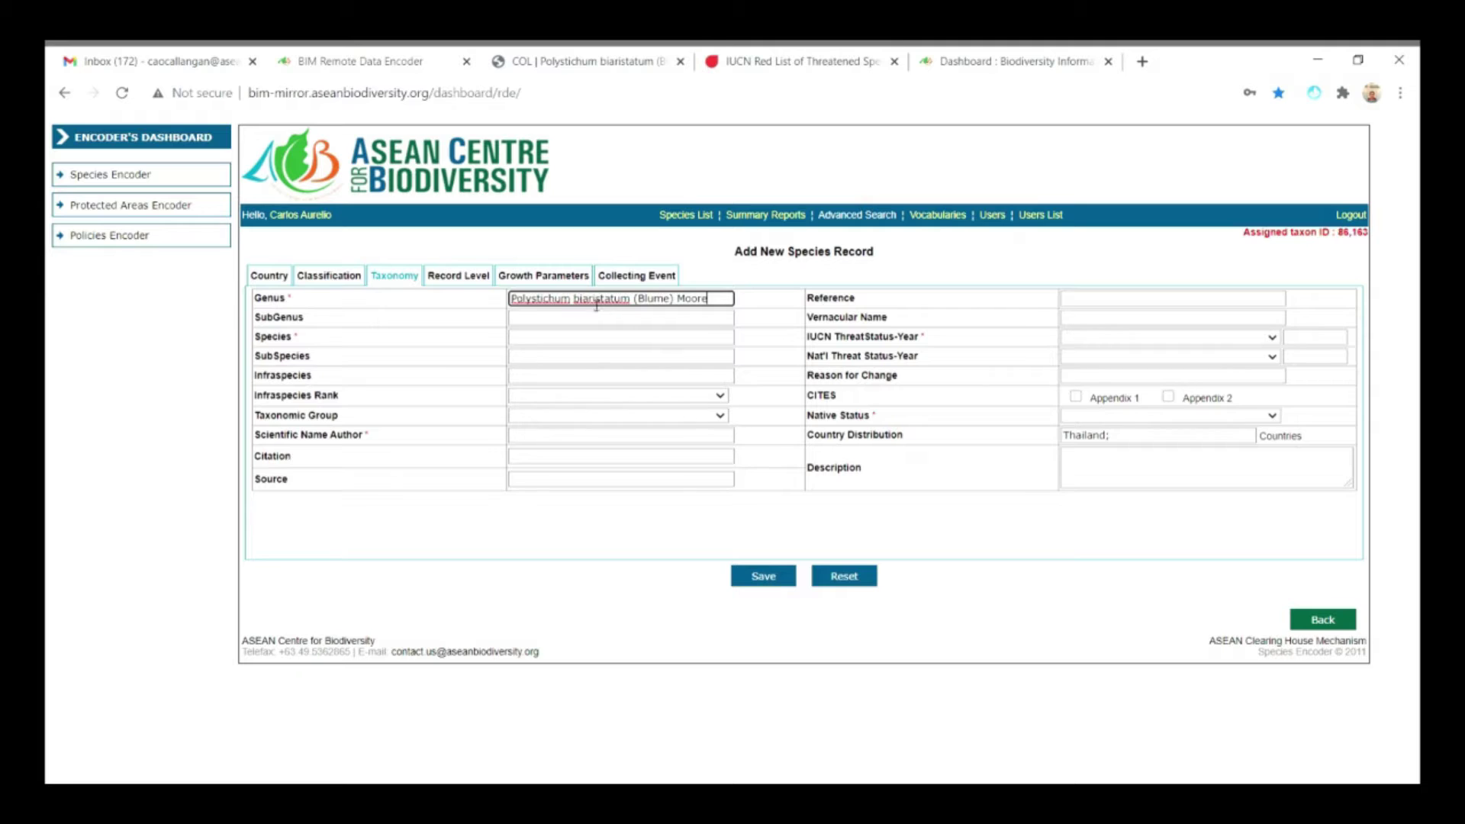
Step: Split the pasted name, leaving Polystichum as Genus and moving biaristatum to Species and (Blume) Moore to Scientific Name Author
{"action": "left_click_drag", "start_coordinate": [575, 300], "coordinate": [738, 321]}
{"action": "key", "text": "ctrl+x"}
{"action": "left_click", "coordinate": [539, 336]}
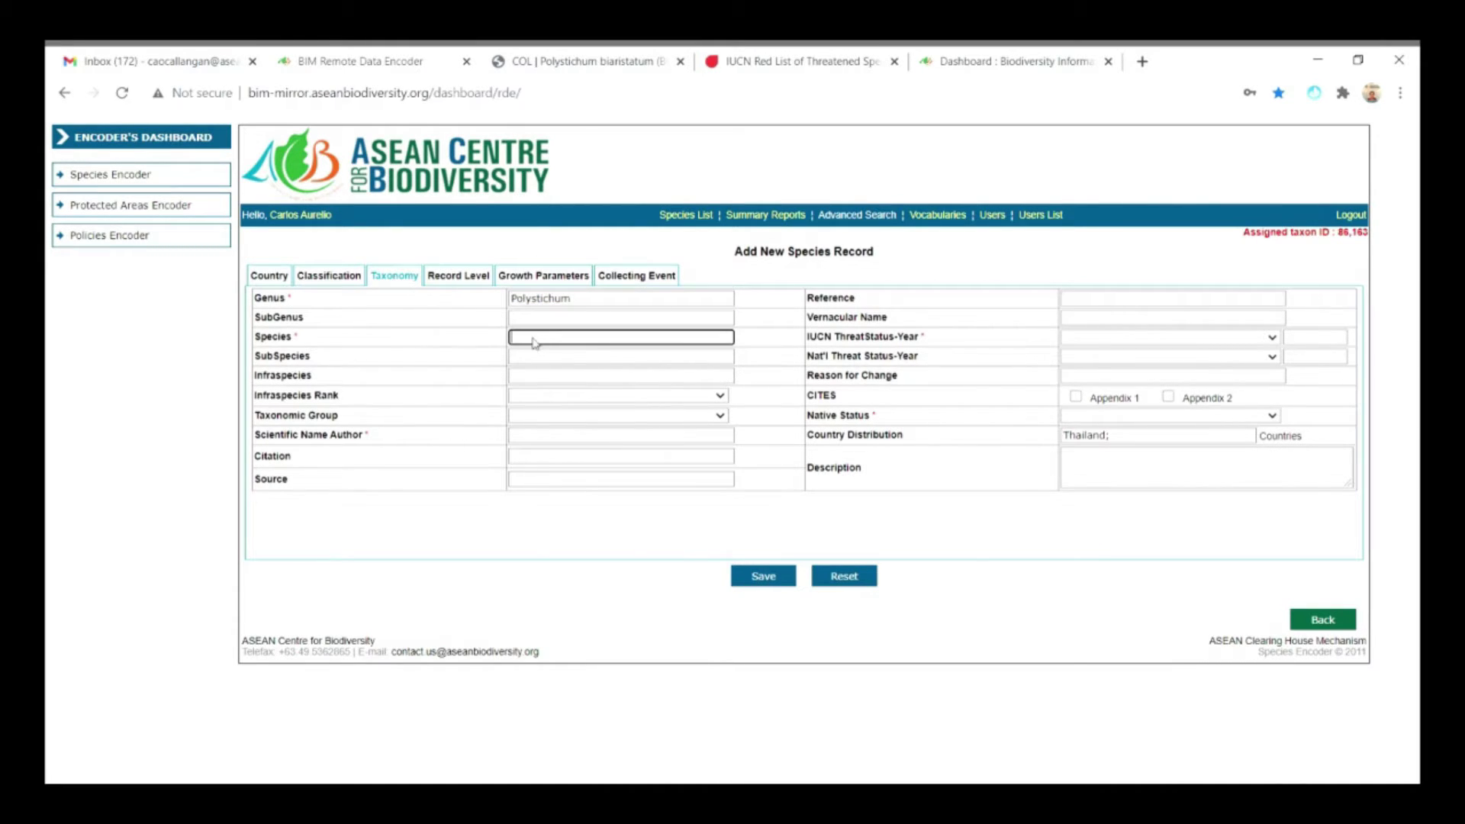
{"action": "type", "text": "eldii"}
{"action": "left_click", "coordinate": [570, 356]}
{"action": "key", "text": "Tab"}
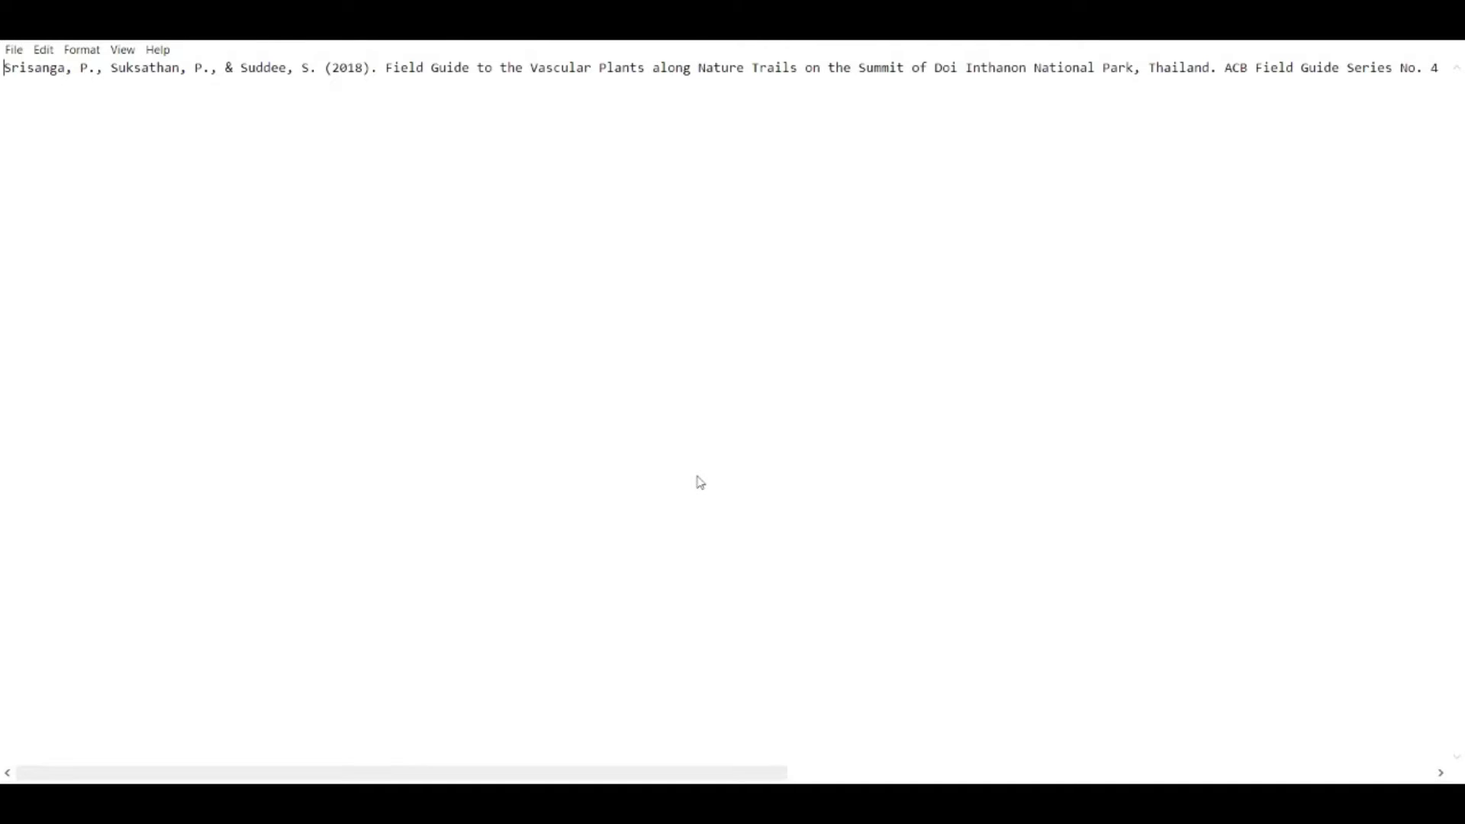
Step: Copy the field guide citation saved in Notepad into the record's Citation field
{"action": "left_click", "coordinate": [90, 73]}
{"action": "key", "text": "ctrl+a"}
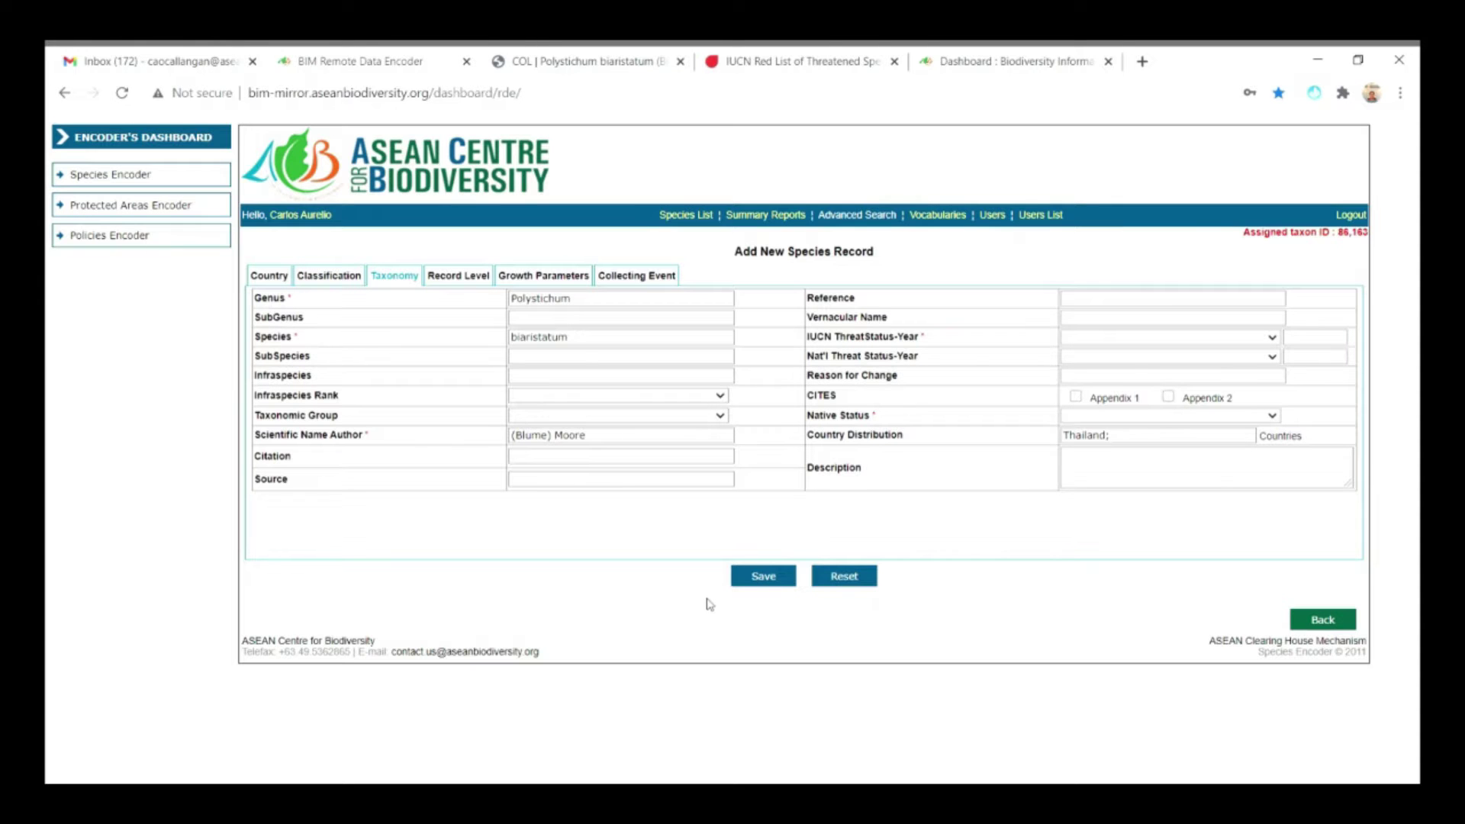
{"action": "left_click", "coordinate": [542, 460]}
{"action": "key", "text": "ctrl+v"}
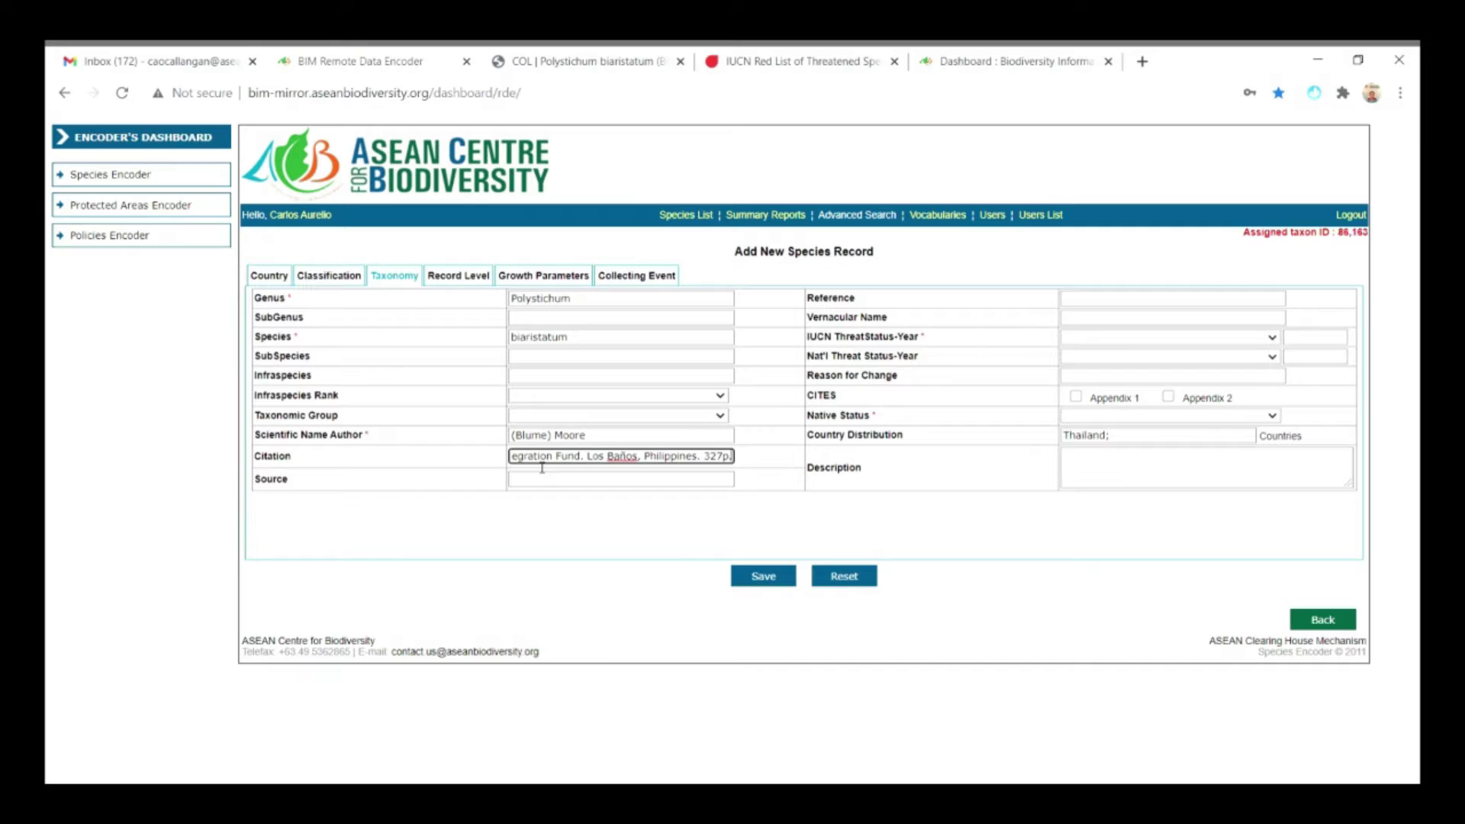
{"action": "key", "text": "Tab"}
{"action": "left_click", "coordinate": [568, 579]}
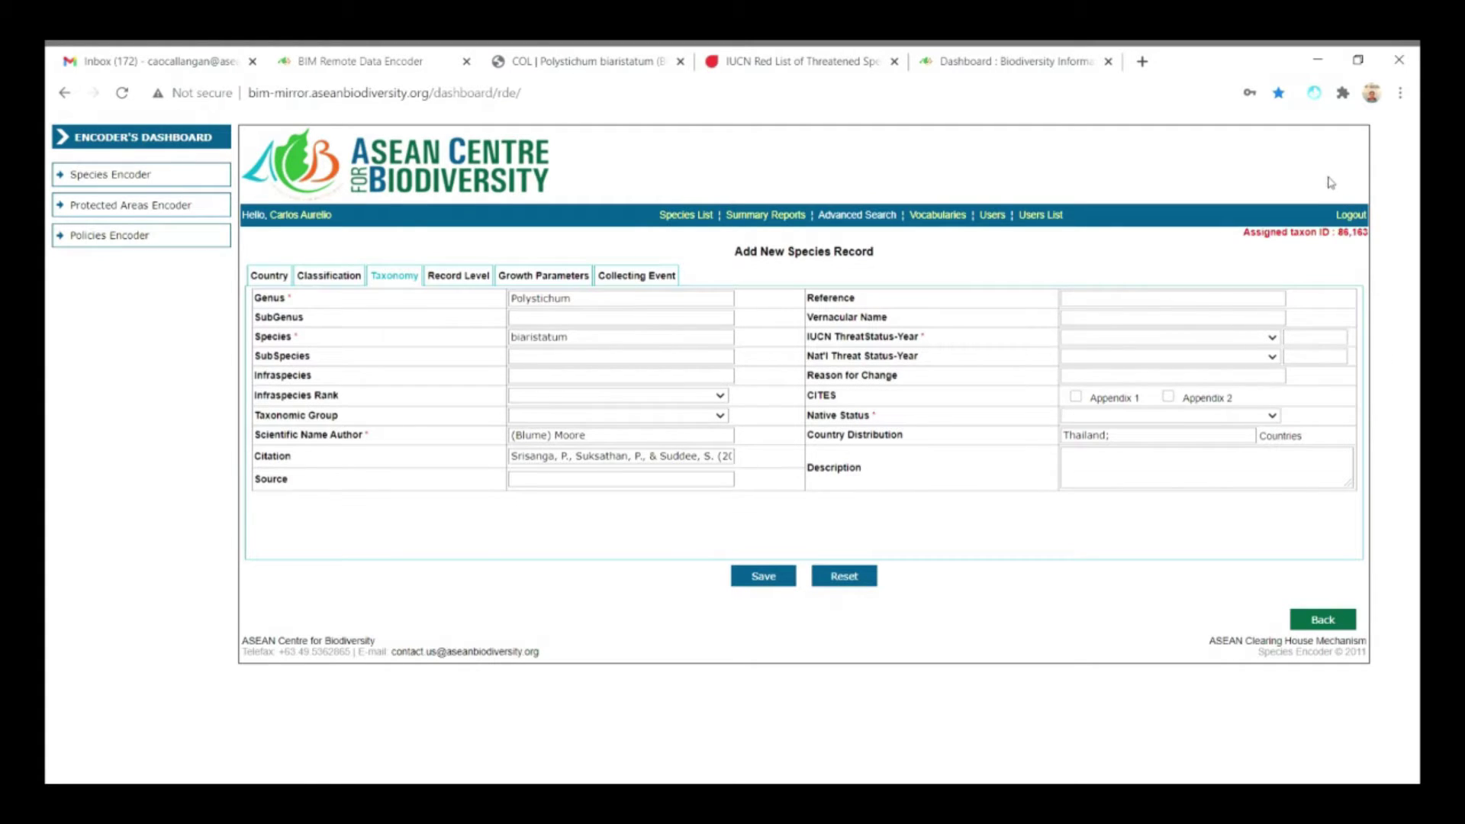
Step: Search the IUCN Red List for Polystichum biaristatum, using the name from the Catalogue of Life entry, and check the result count
{"action": "left_click", "coordinate": [789, 59]}
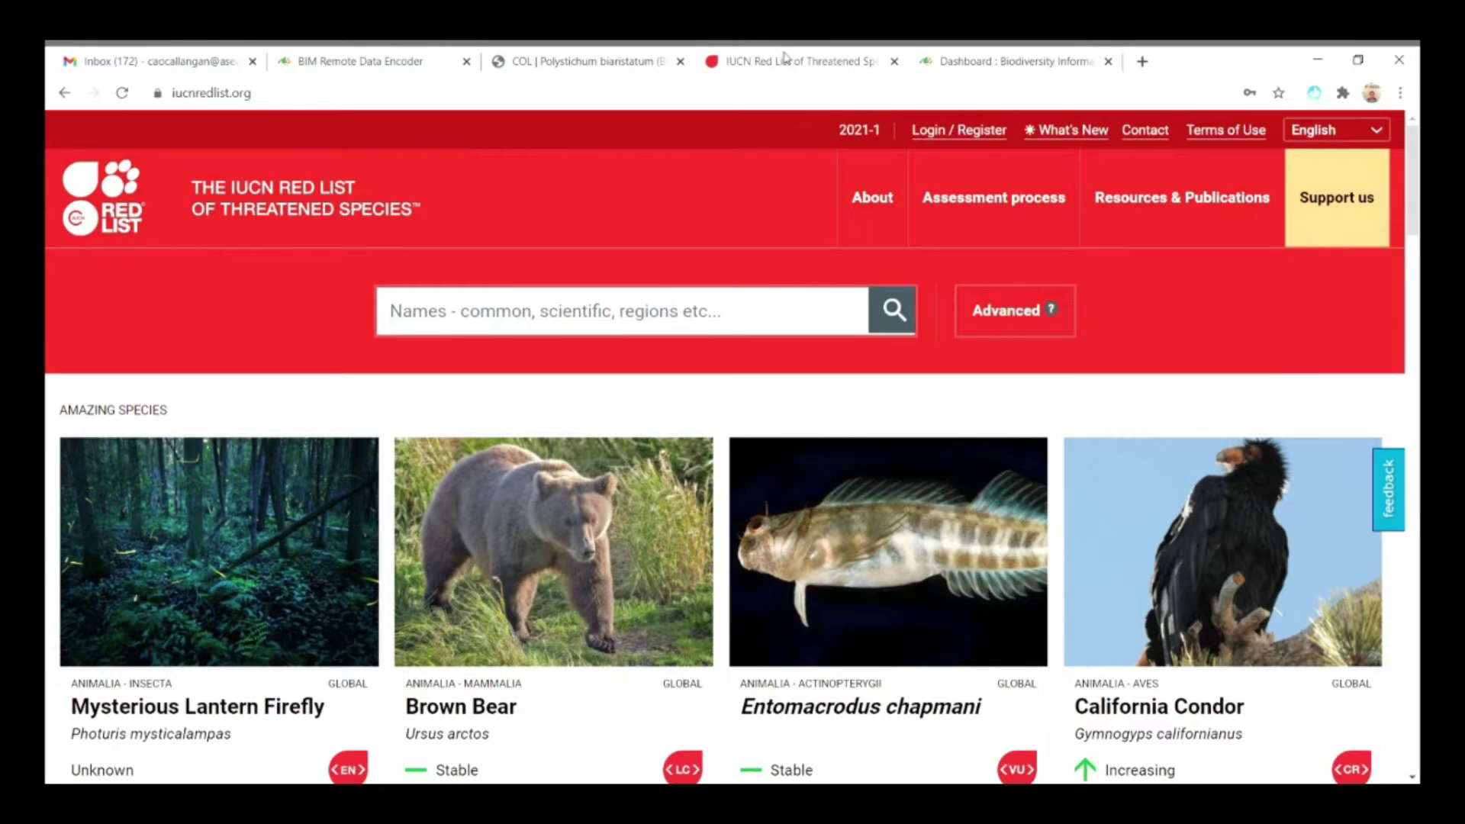
{"action": "left_click", "coordinate": [631, 59]}
{"action": "left_click_drag", "start_coordinate": [574, 203], "coordinate": [265, 202]}
{"action": "key", "text": "ctrl+c"}
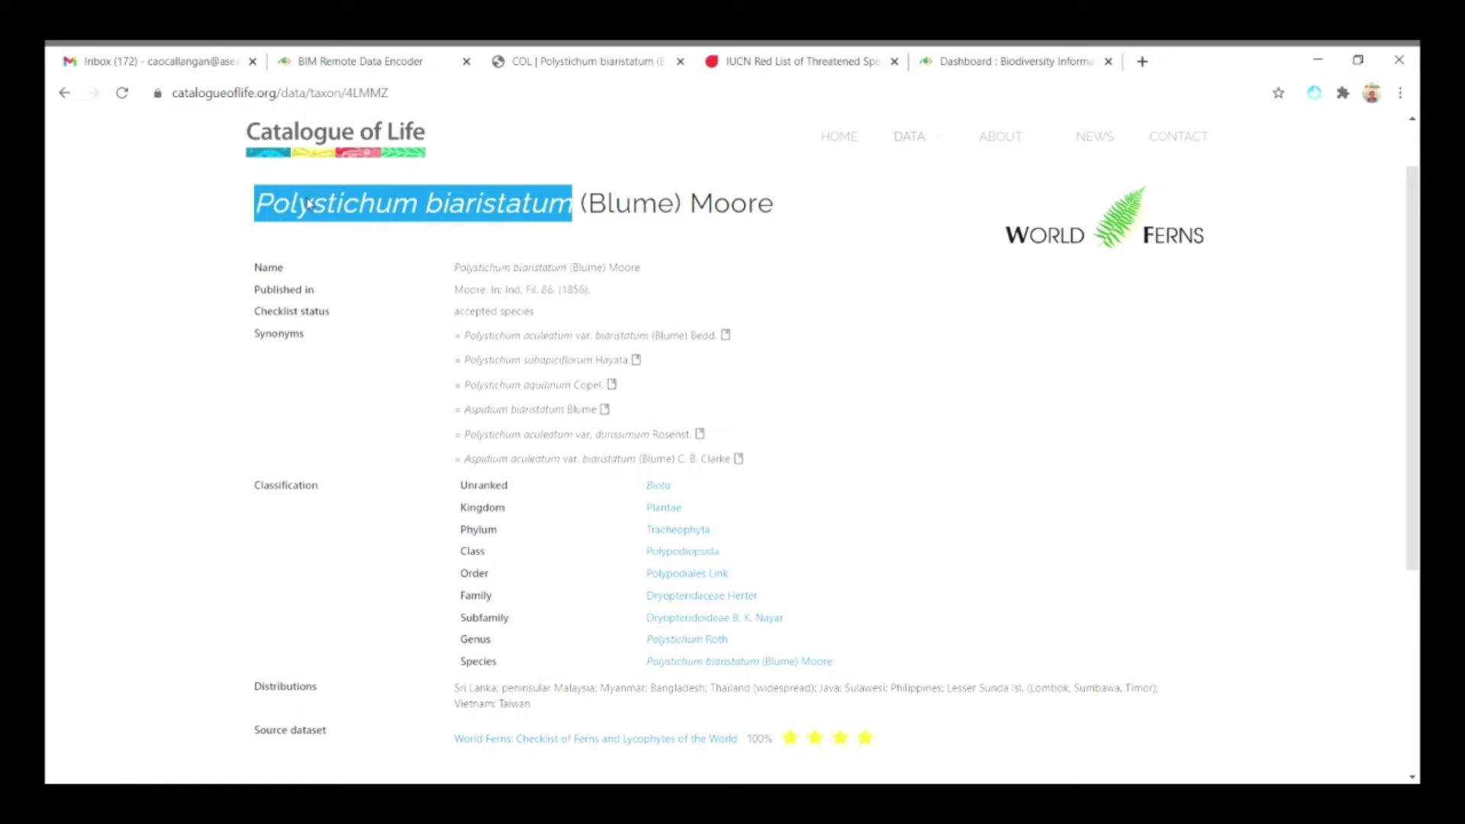
{"action": "left_click", "coordinate": [786, 69]}
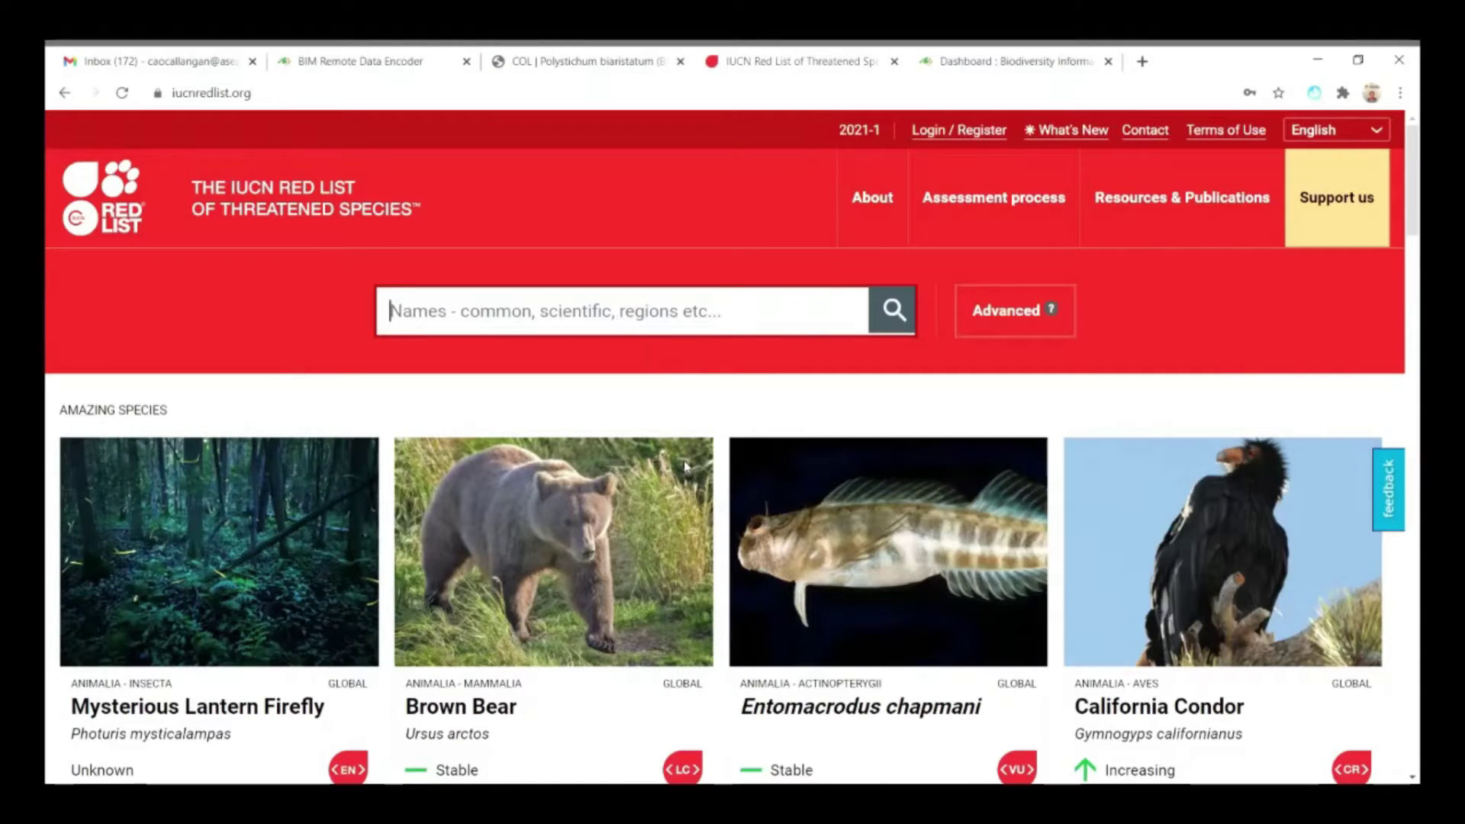
{"action": "key", "text": "ctrl+v"}
{"action": "left_click", "coordinate": [895, 314]}
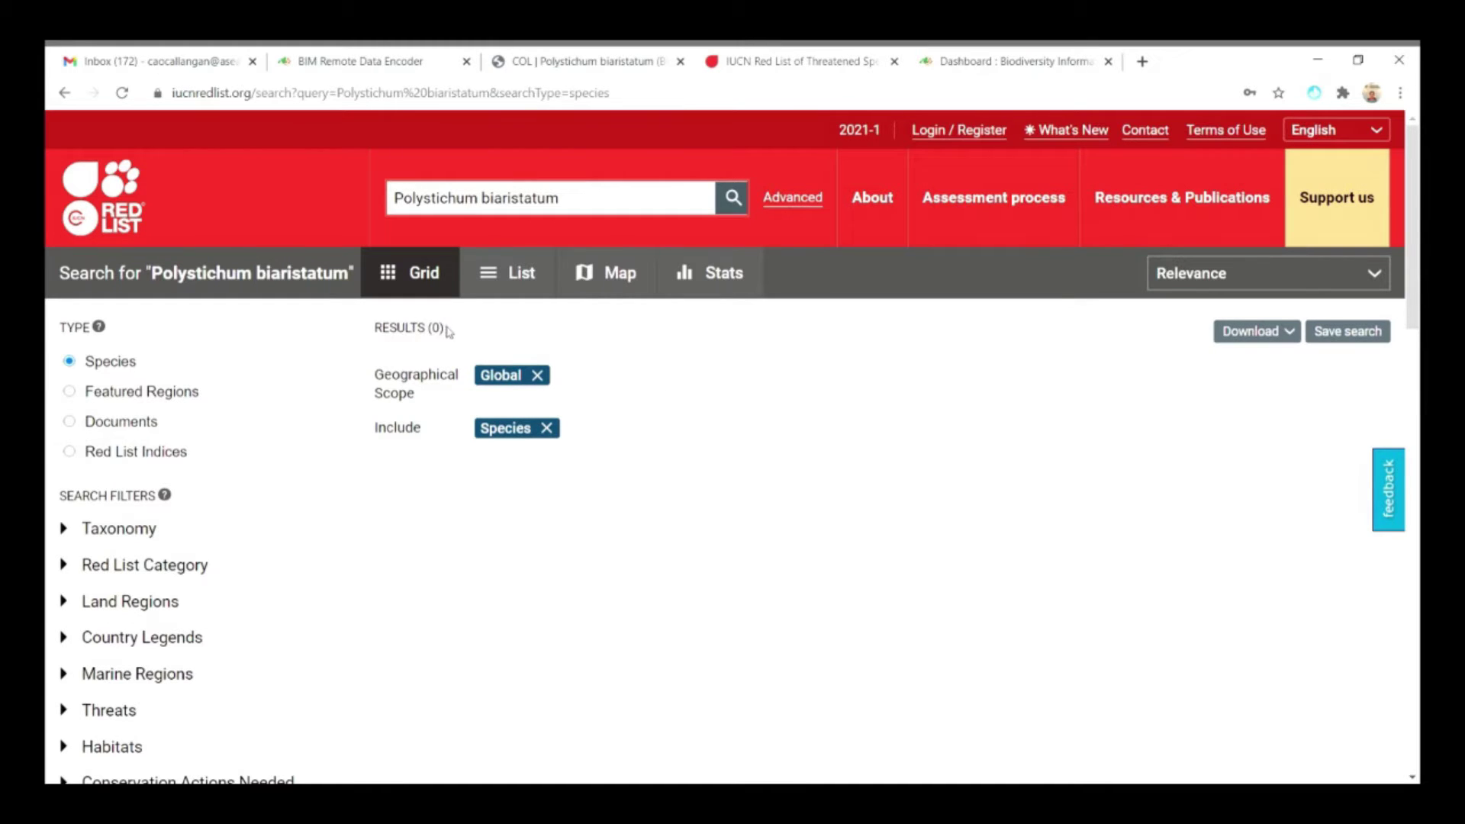
{"action": "left_click_drag", "start_coordinate": [448, 330], "coordinate": [375, 329]}
{"action": "left_click", "coordinate": [378, 329]}
{"action": "triple_click", "coordinate": [381, 330]}
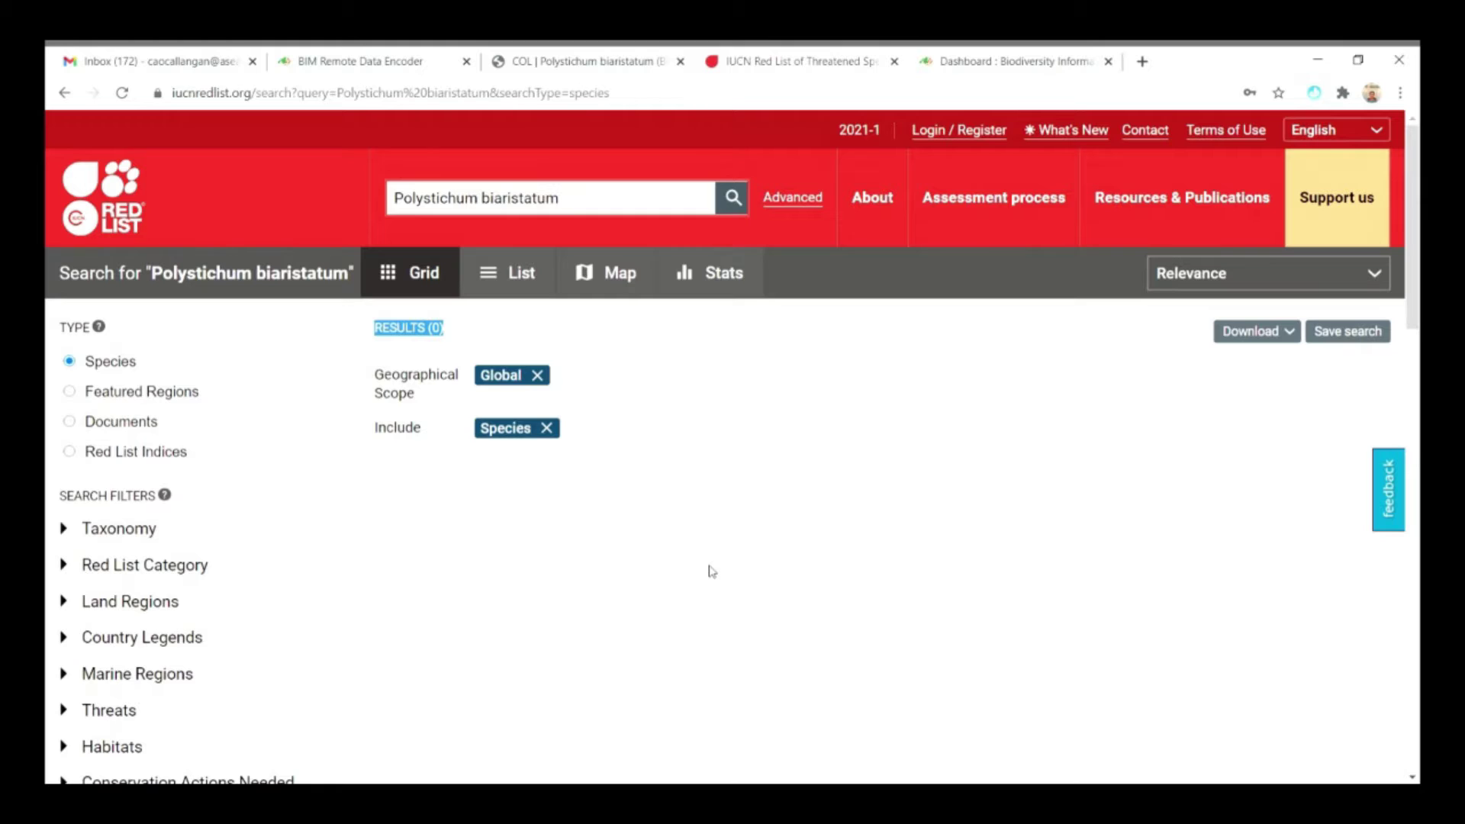
Step: Set both the IUCN and national threat statuses of the species record to Not Evaluated with the year 2021
{"action": "left_click", "coordinate": [599, 55]}
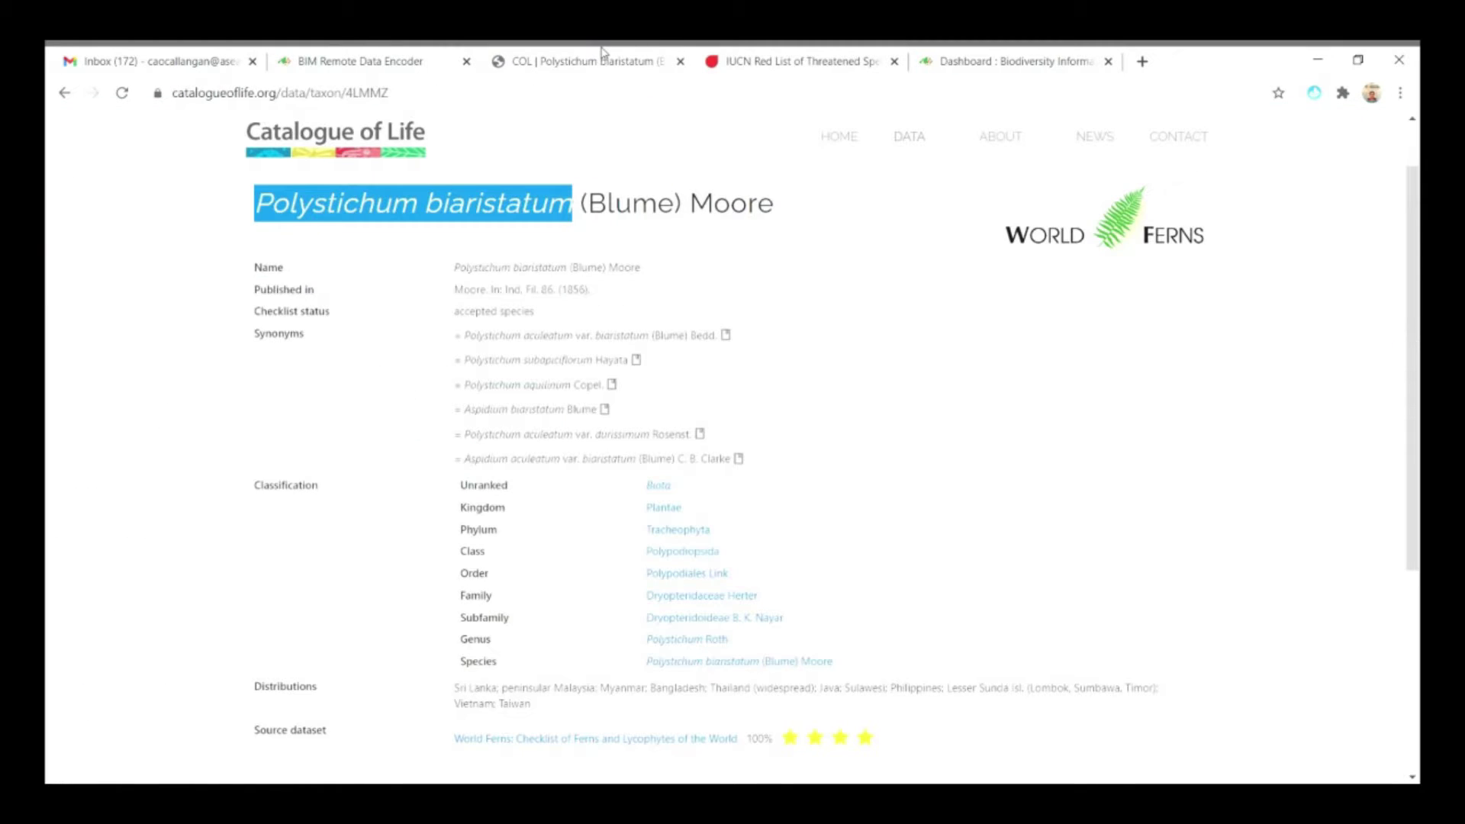
{"action": "left_click", "coordinate": [376, 54]}
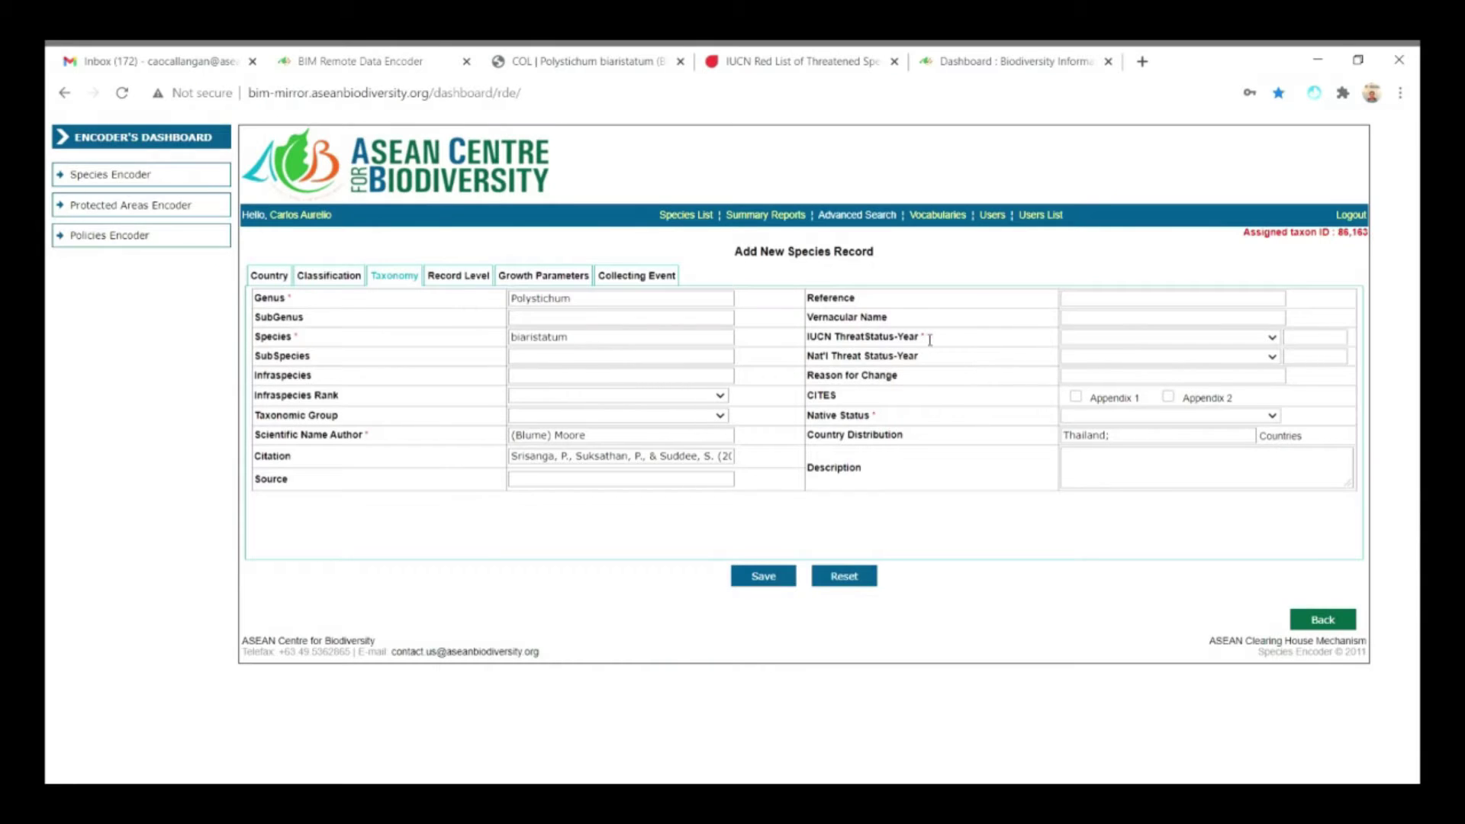
{"action": "left_click", "coordinate": [1110, 465]}
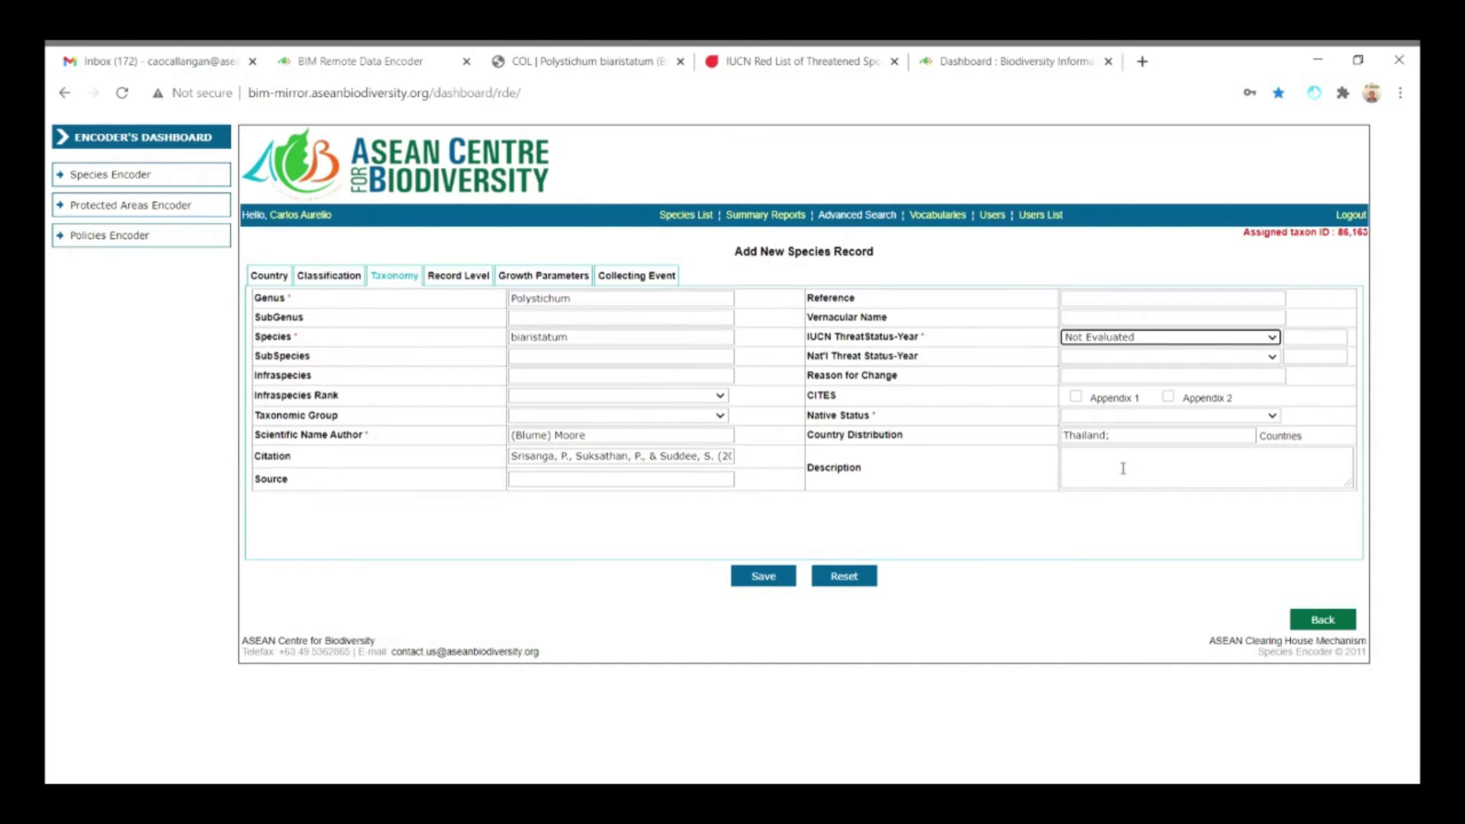
{"action": "left_click", "coordinate": [1193, 356]}
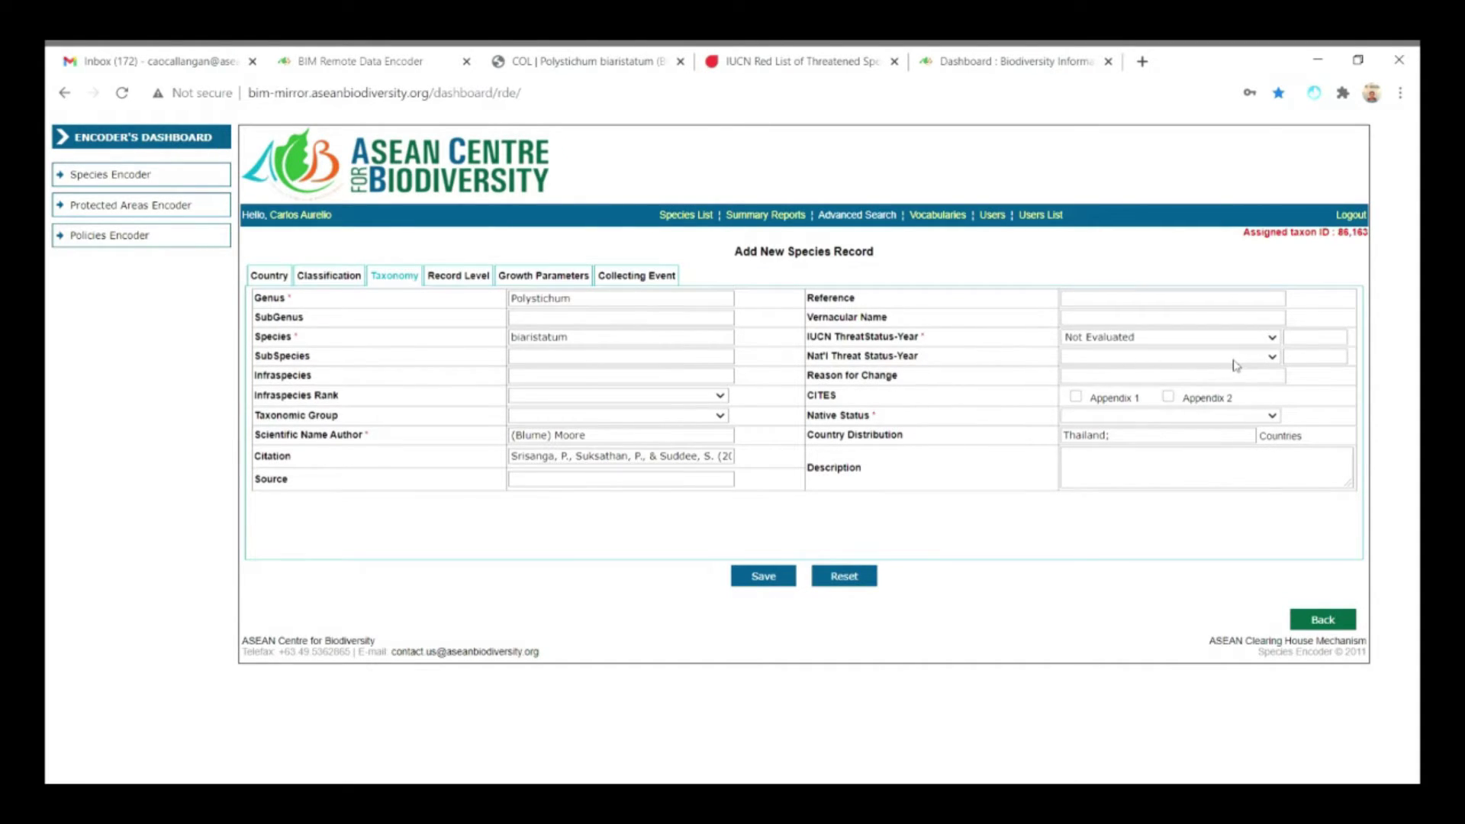
{"action": "left_click", "coordinate": [1207, 497]}
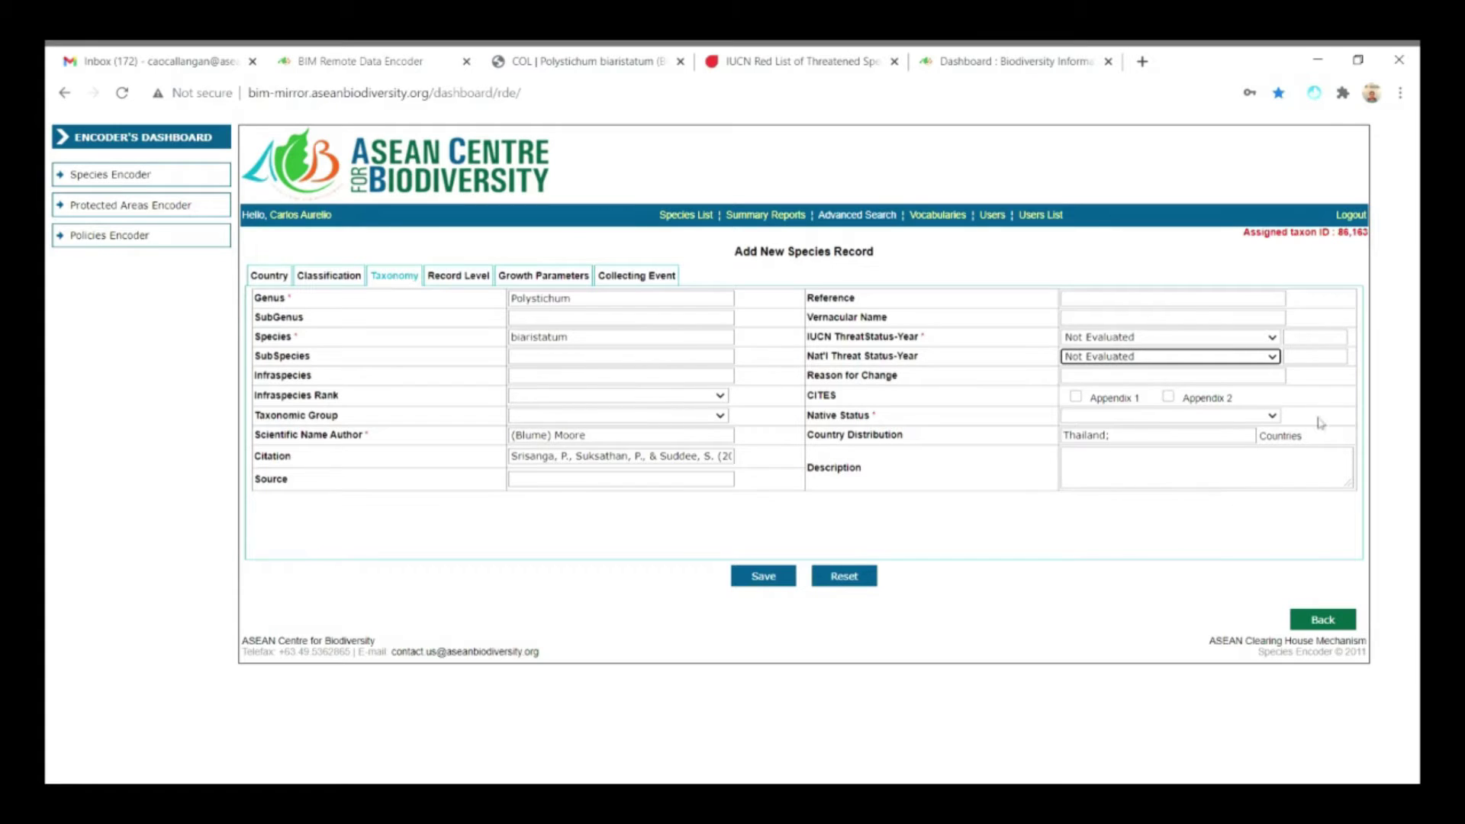
{"action": "left_click", "coordinate": [1331, 338]}
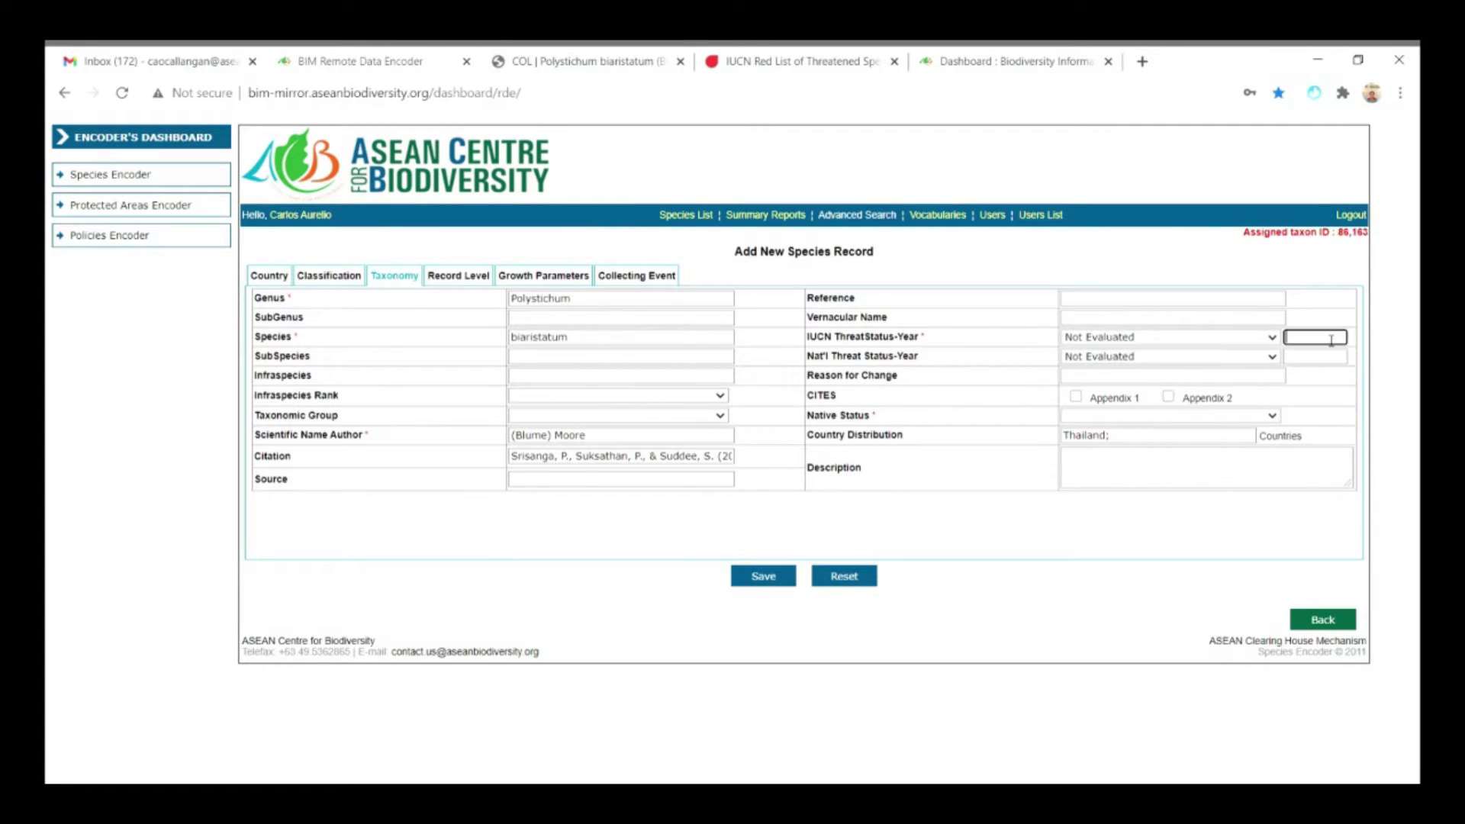
{"action": "type", "text": "2022"}
{"action": "left_click", "coordinate": [1310, 364]}
{"action": "type", "text": "2021"}
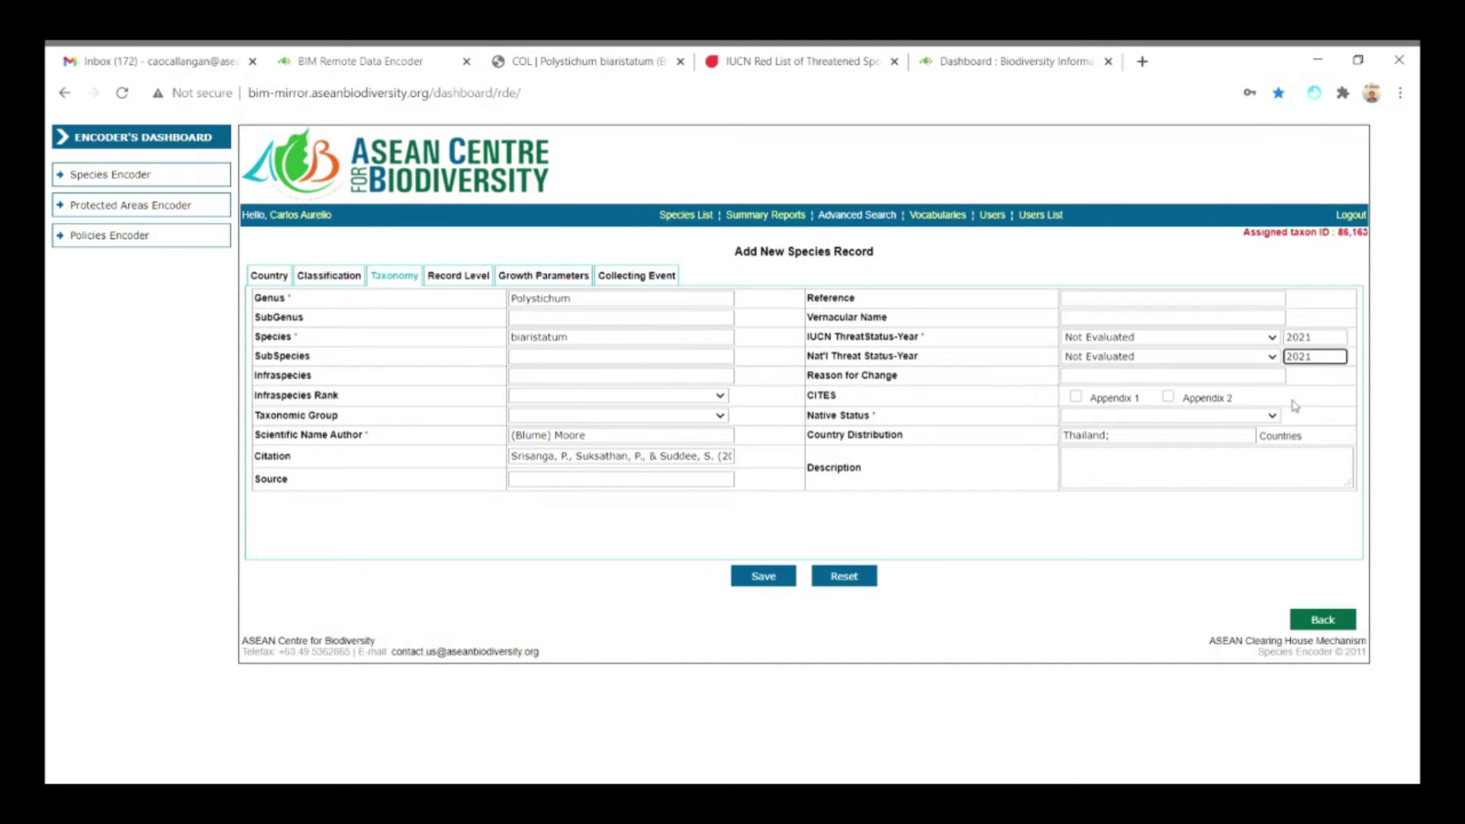
Step: Set the native status to Native and copy the species description from Notepad into the record's Description field
{"action": "left_click", "coordinate": [1255, 417]}
{"action": "left_click", "coordinate": [1097, 497]}
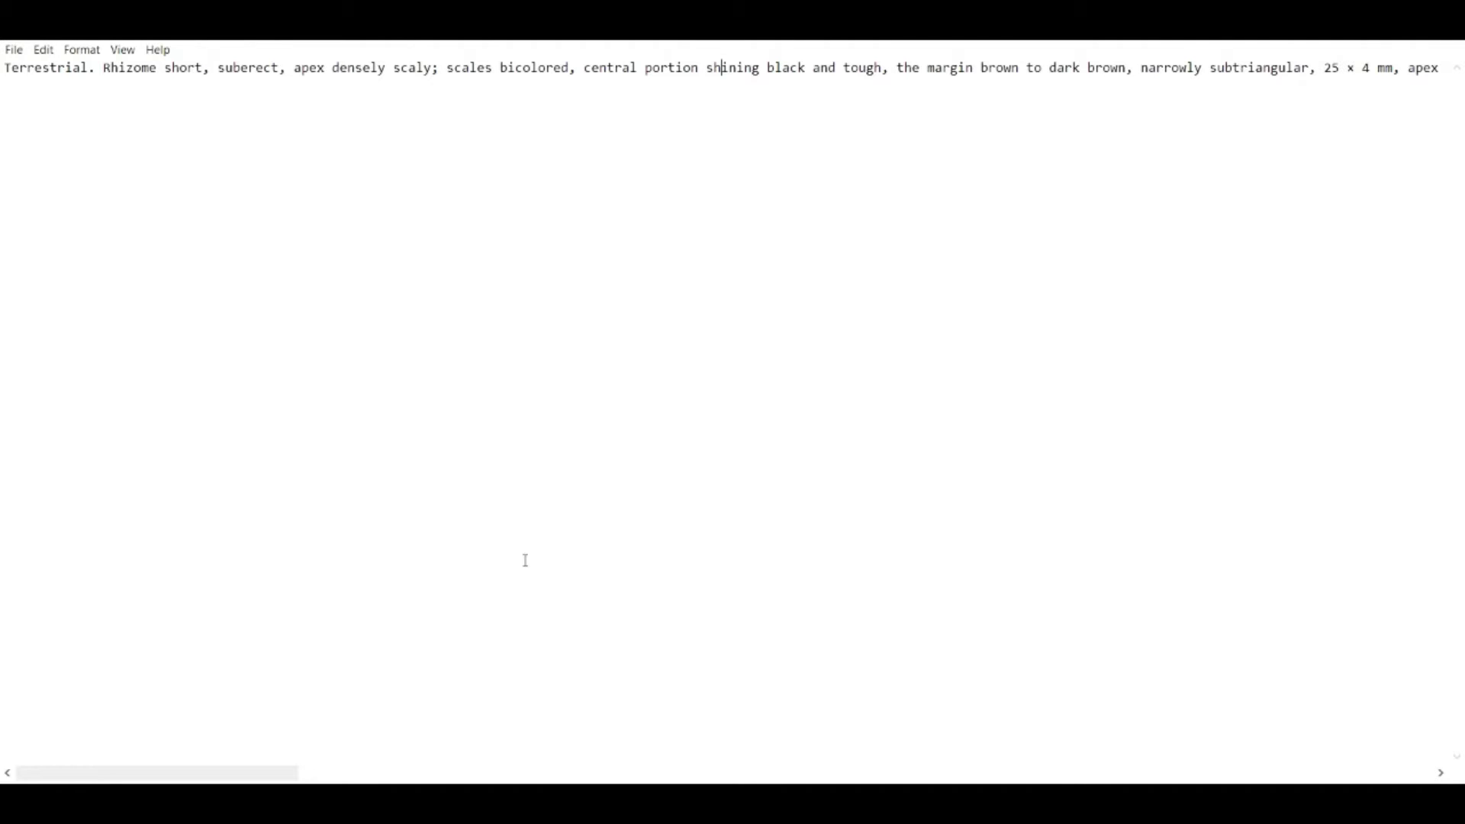
{"action": "key", "text": "ctrl+a"}
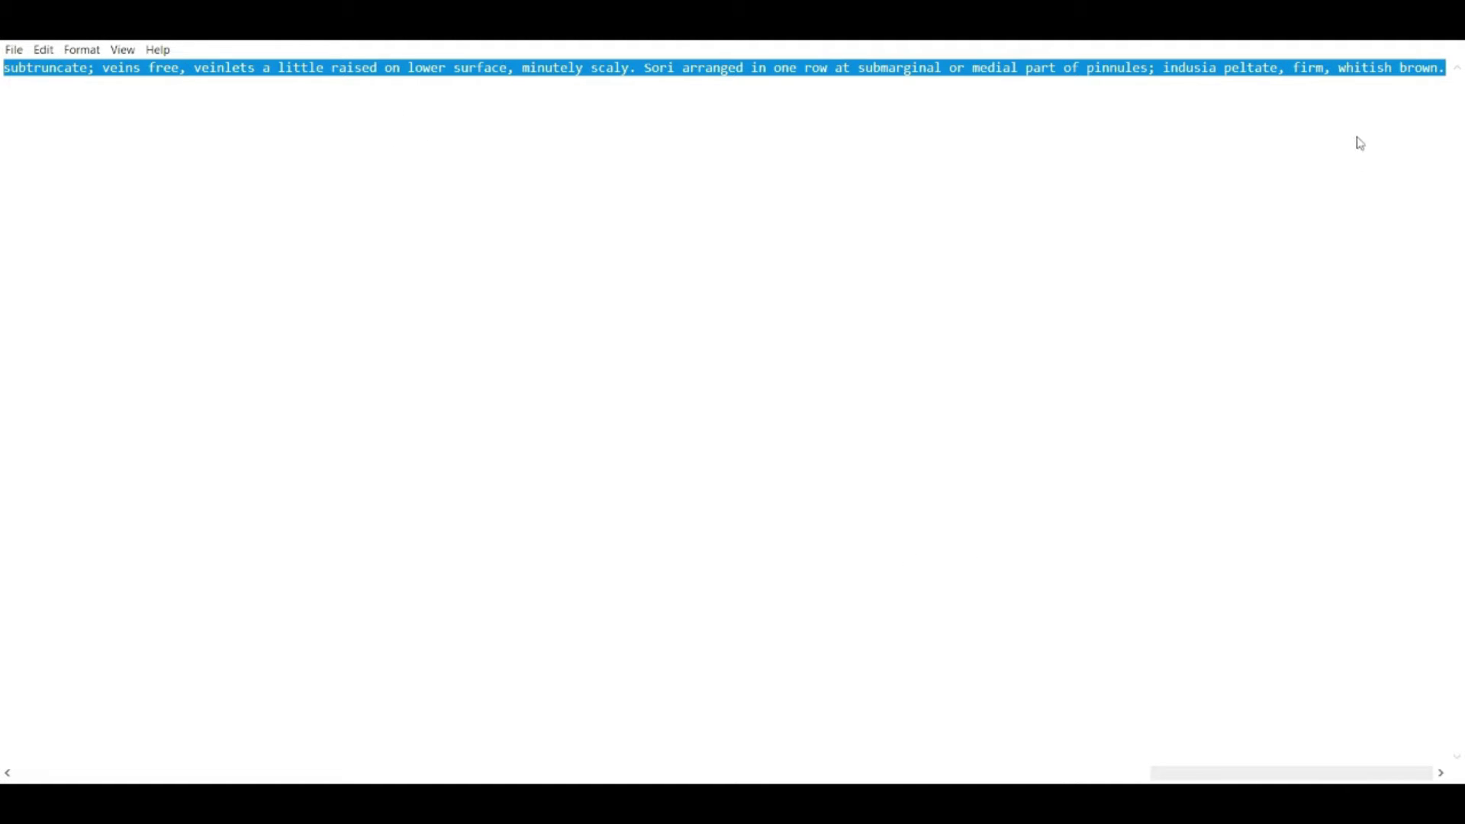
{"action": "key", "text": "alt+Tab"}
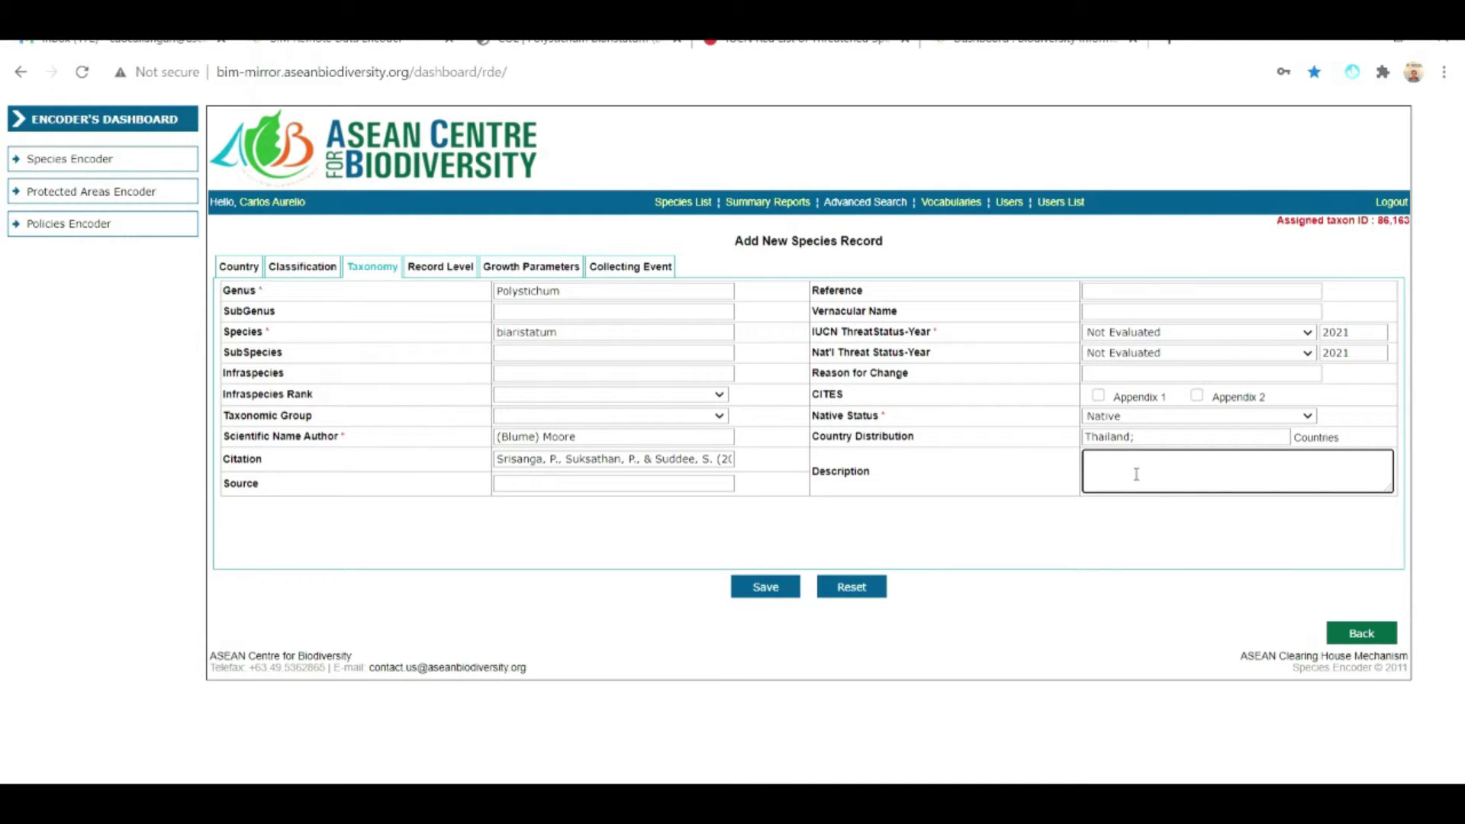
{"action": "key", "text": "ctrl+v"}
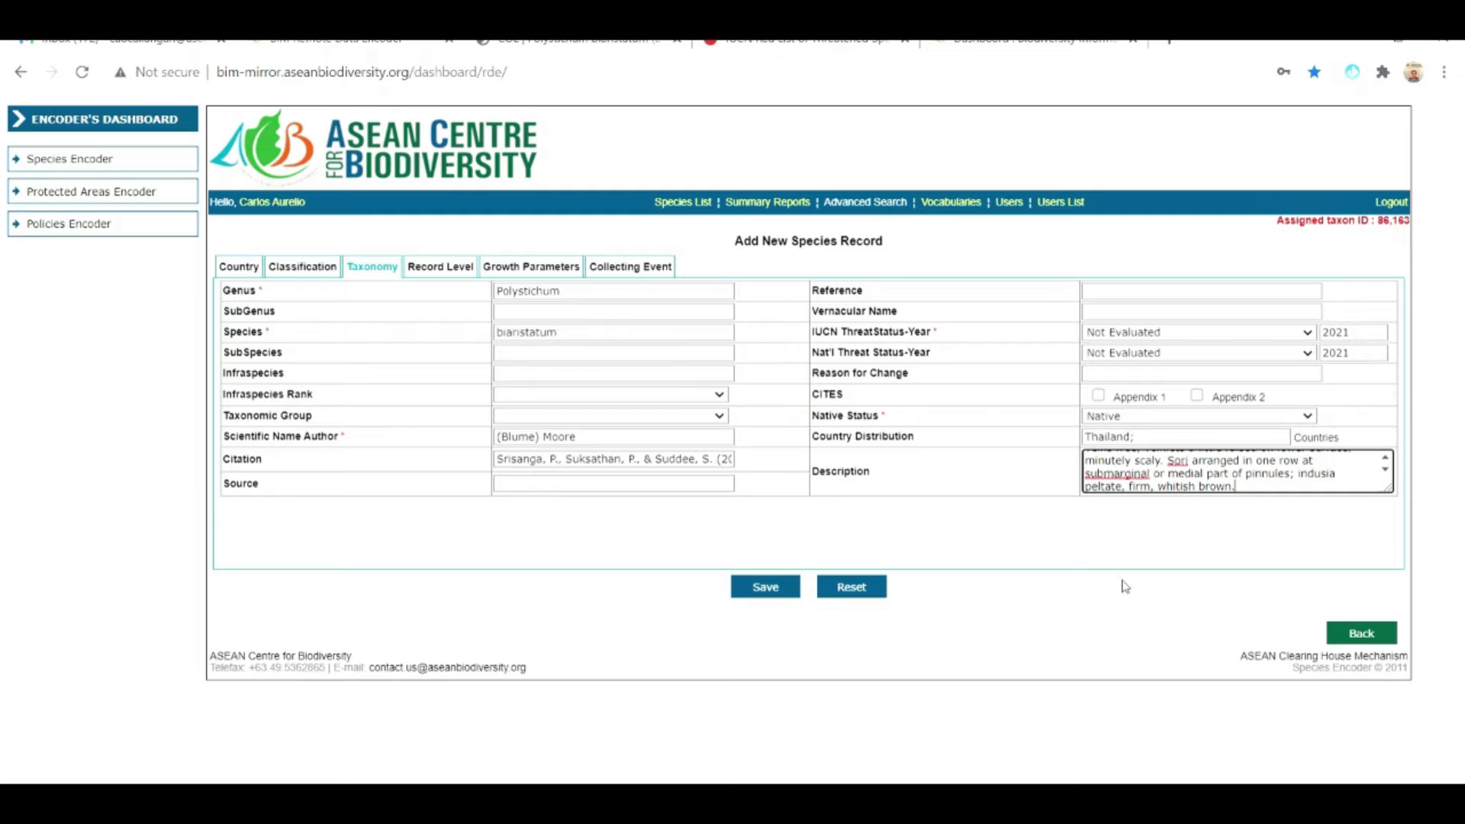
{"action": "scroll", "coordinate": [1386, 466], "scroll_direction": "up", "scroll_amount": 5}
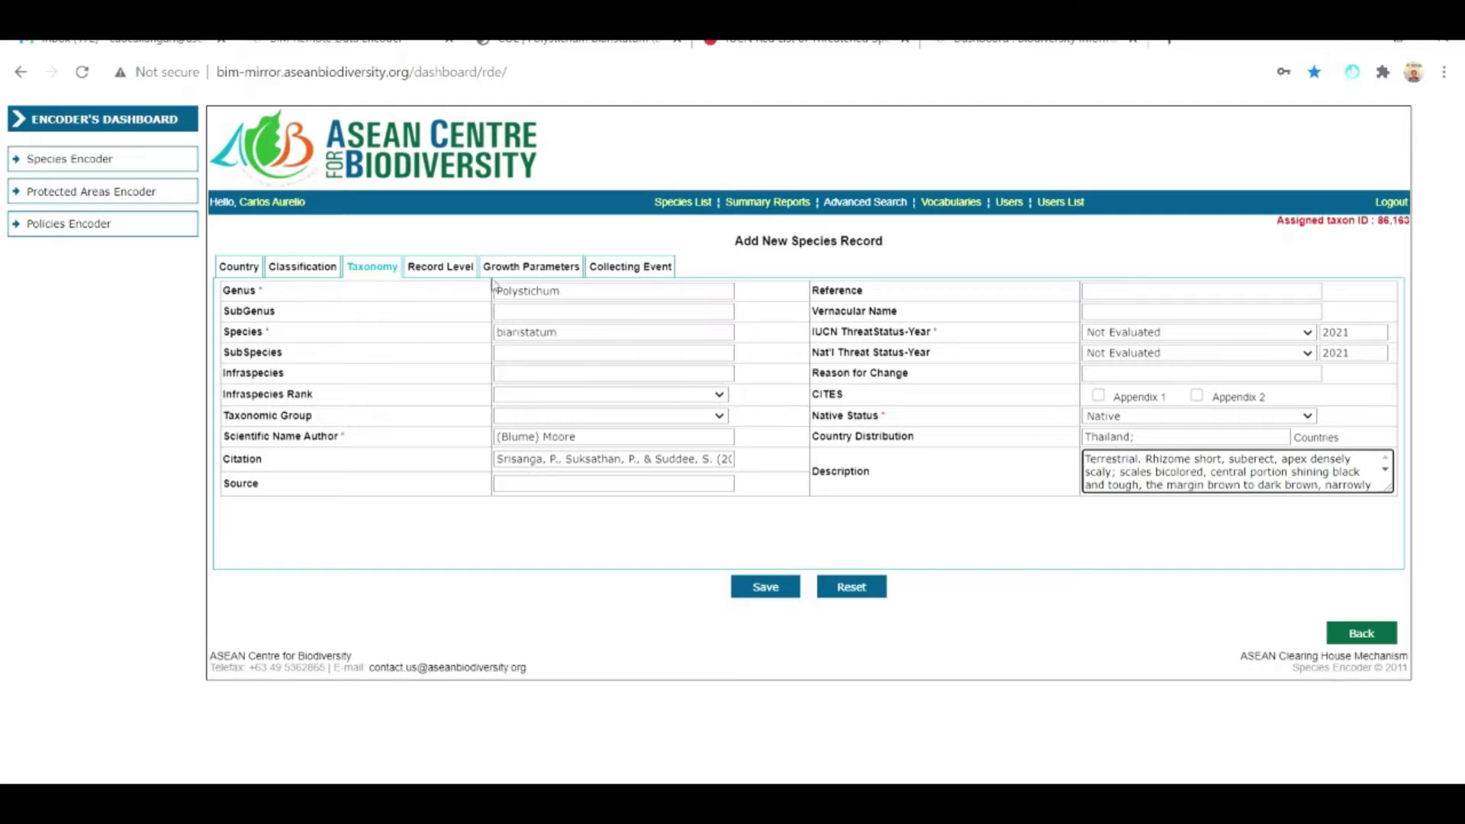
Step: Set the record-level Institution Code to ACBBISS-TH, replacing the suggested country suffix with TH
{"action": "left_click", "coordinate": [453, 269]}
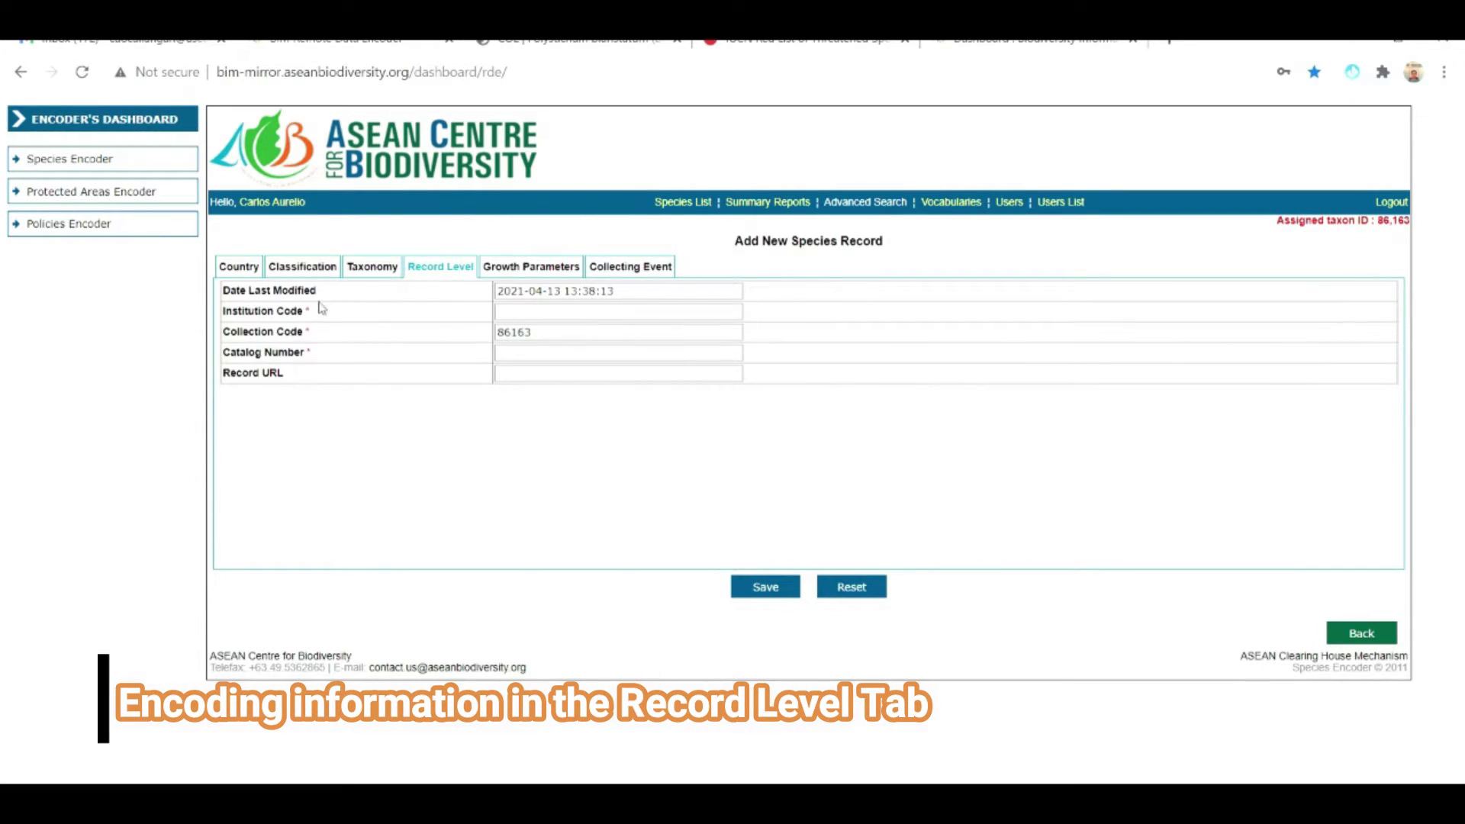
{"action": "left_click", "coordinate": [527, 314]}
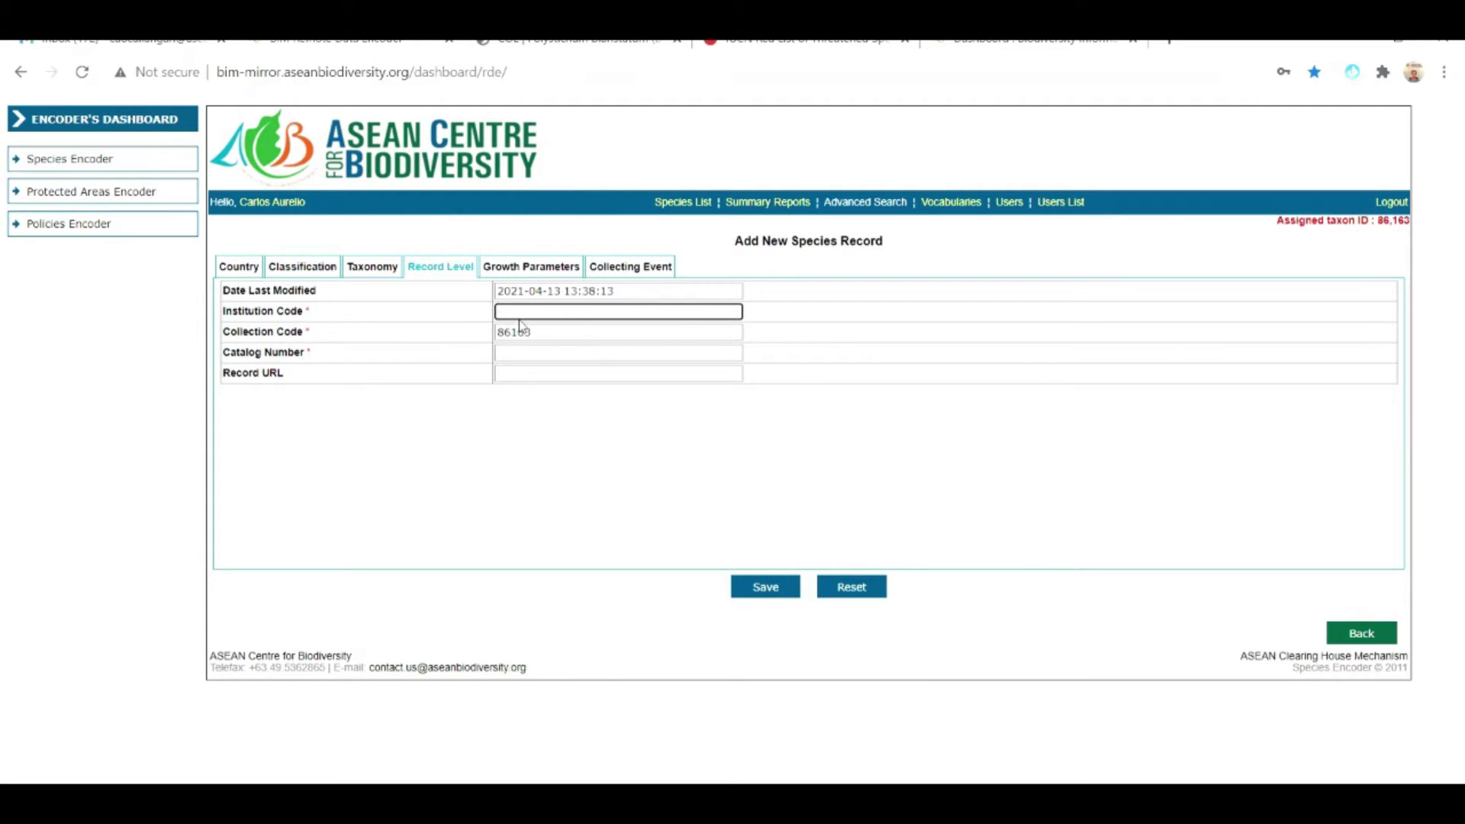
{"action": "left_click", "coordinate": [532, 344]}
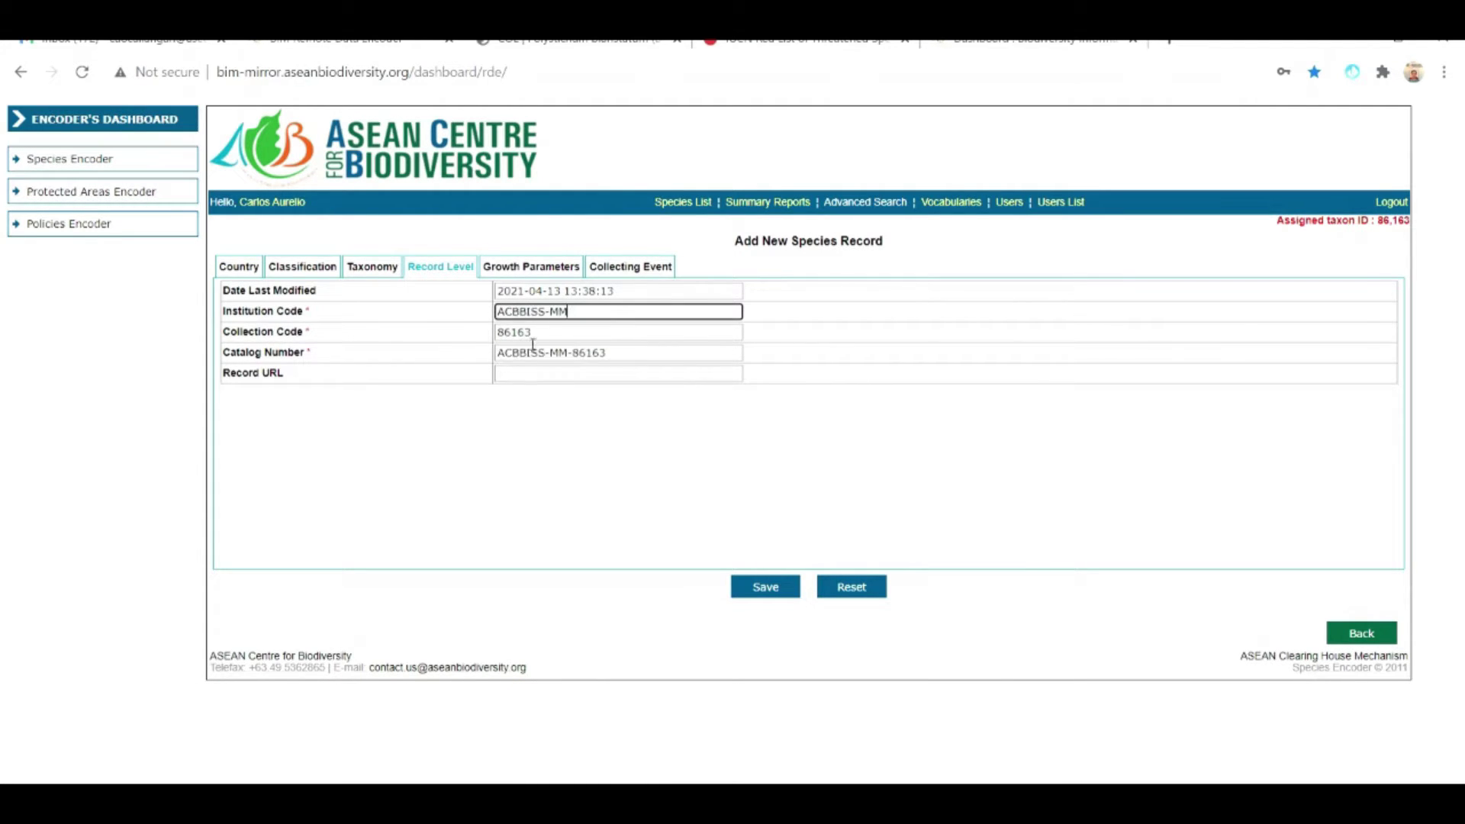
{"action": "double_click", "coordinate": [582, 316]}
{"action": "type", "text": "TH"}
{"action": "key", "text": "Tab"}
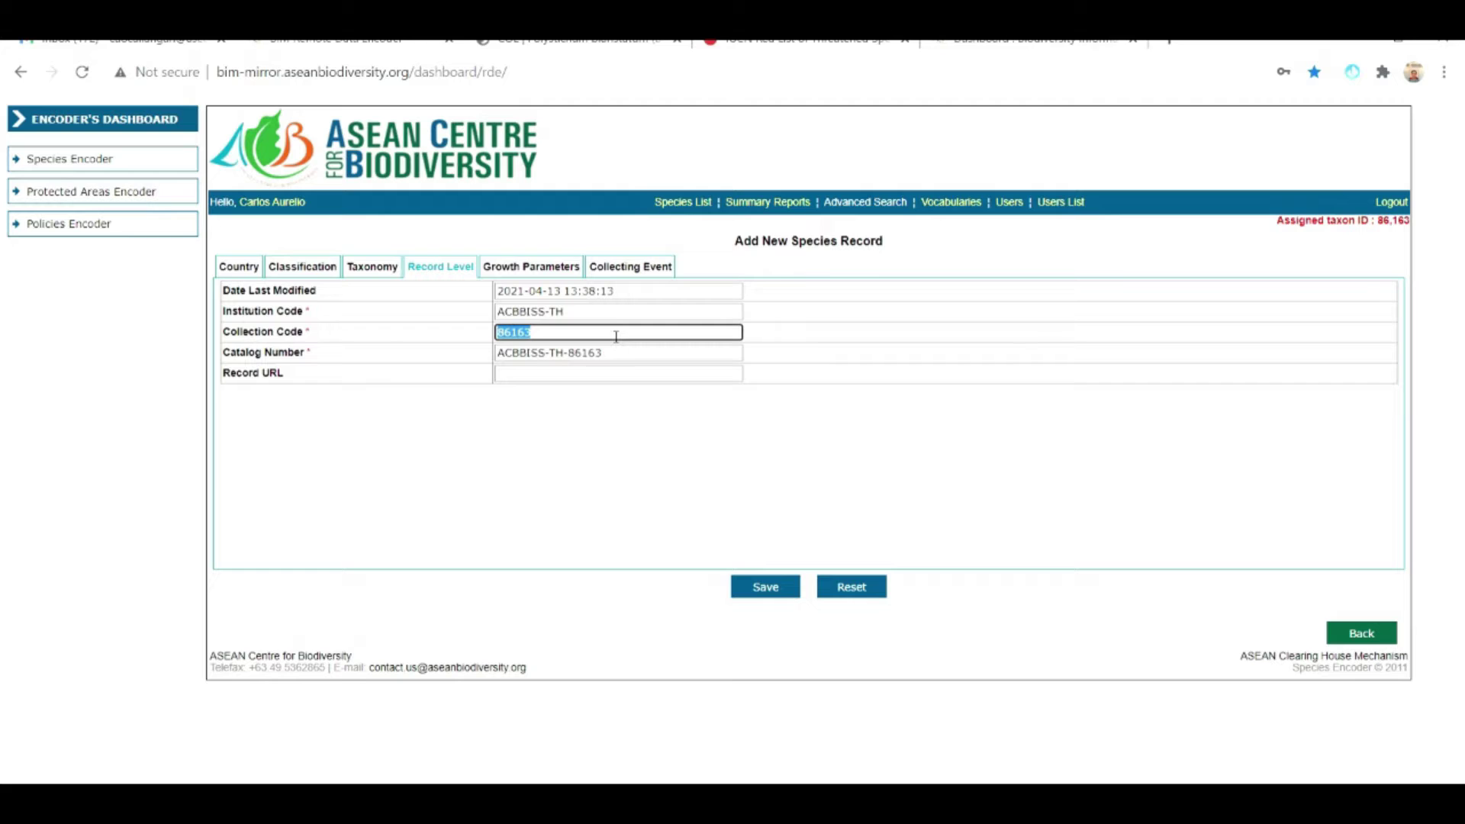
{"action": "left_click", "coordinate": [550, 374]}
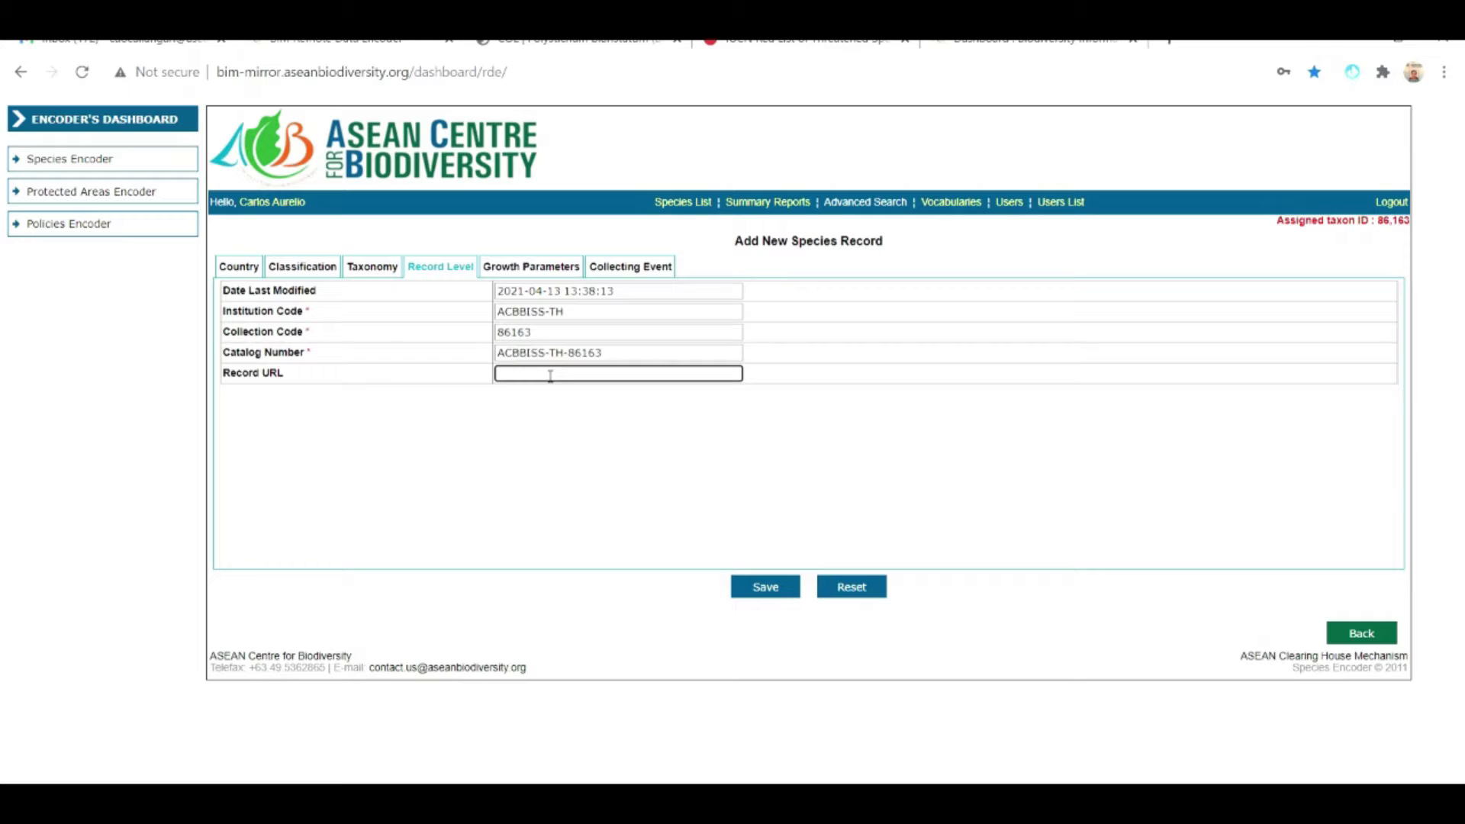
{"action": "left_click", "coordinate": [421, 457]}
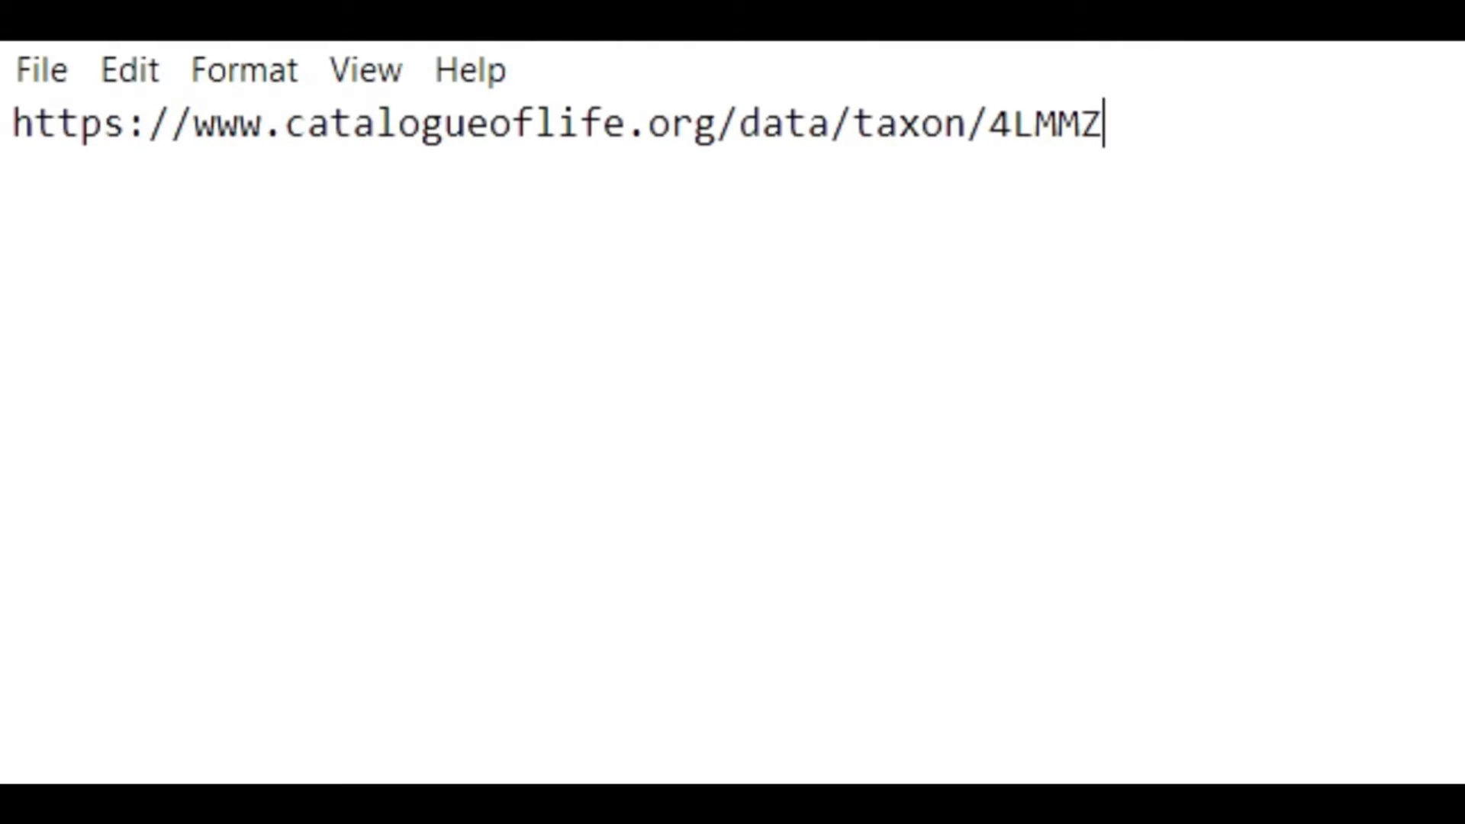
{"action": "left_click_drag", "start_coordinate": [1297, 197], "coordinate": [11, 122]}
{"action": "key", "text": "ctrl+c"}
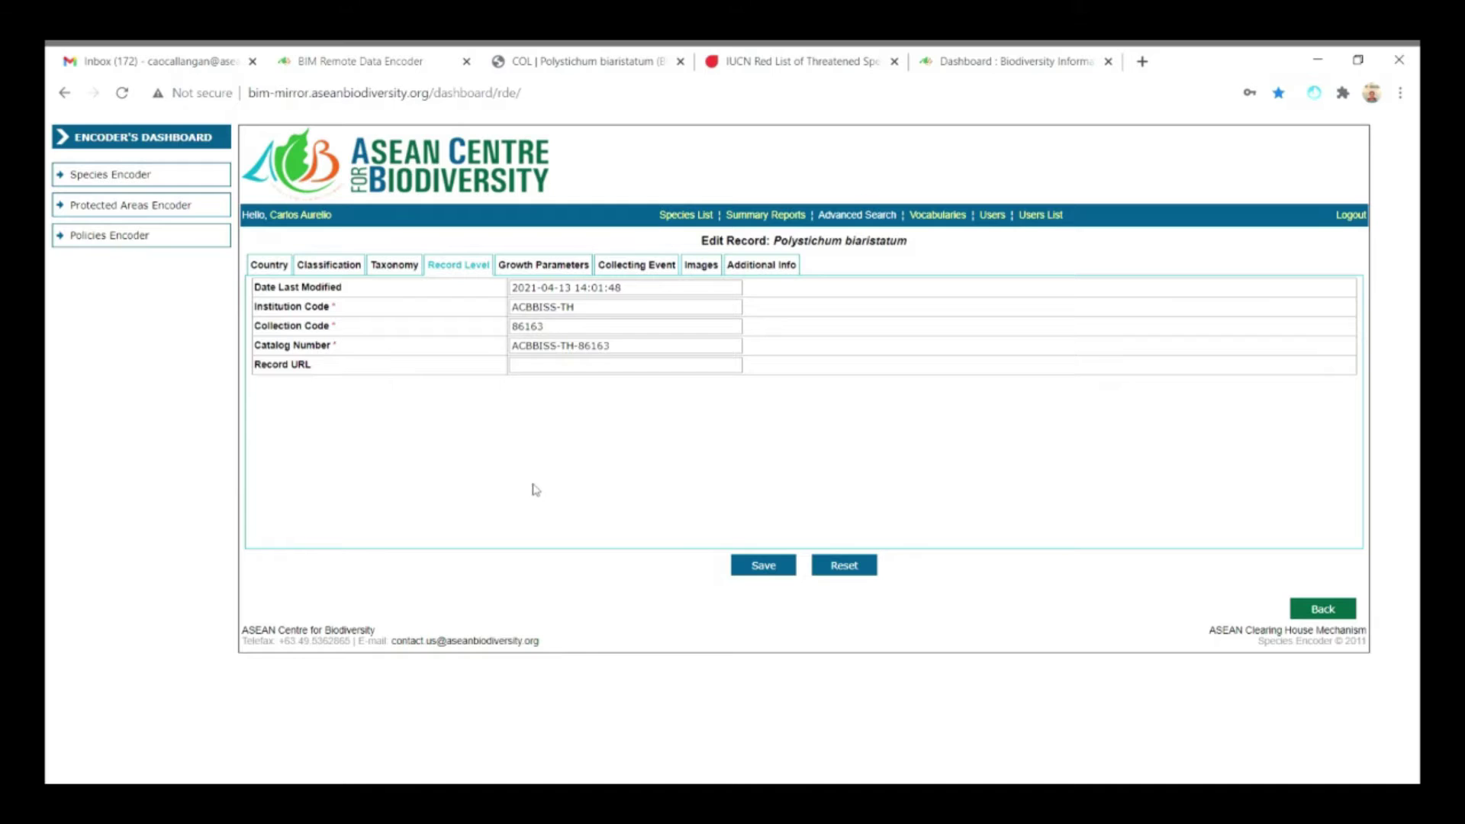
{"action": "left_click", "coordinate": [543, 367]}
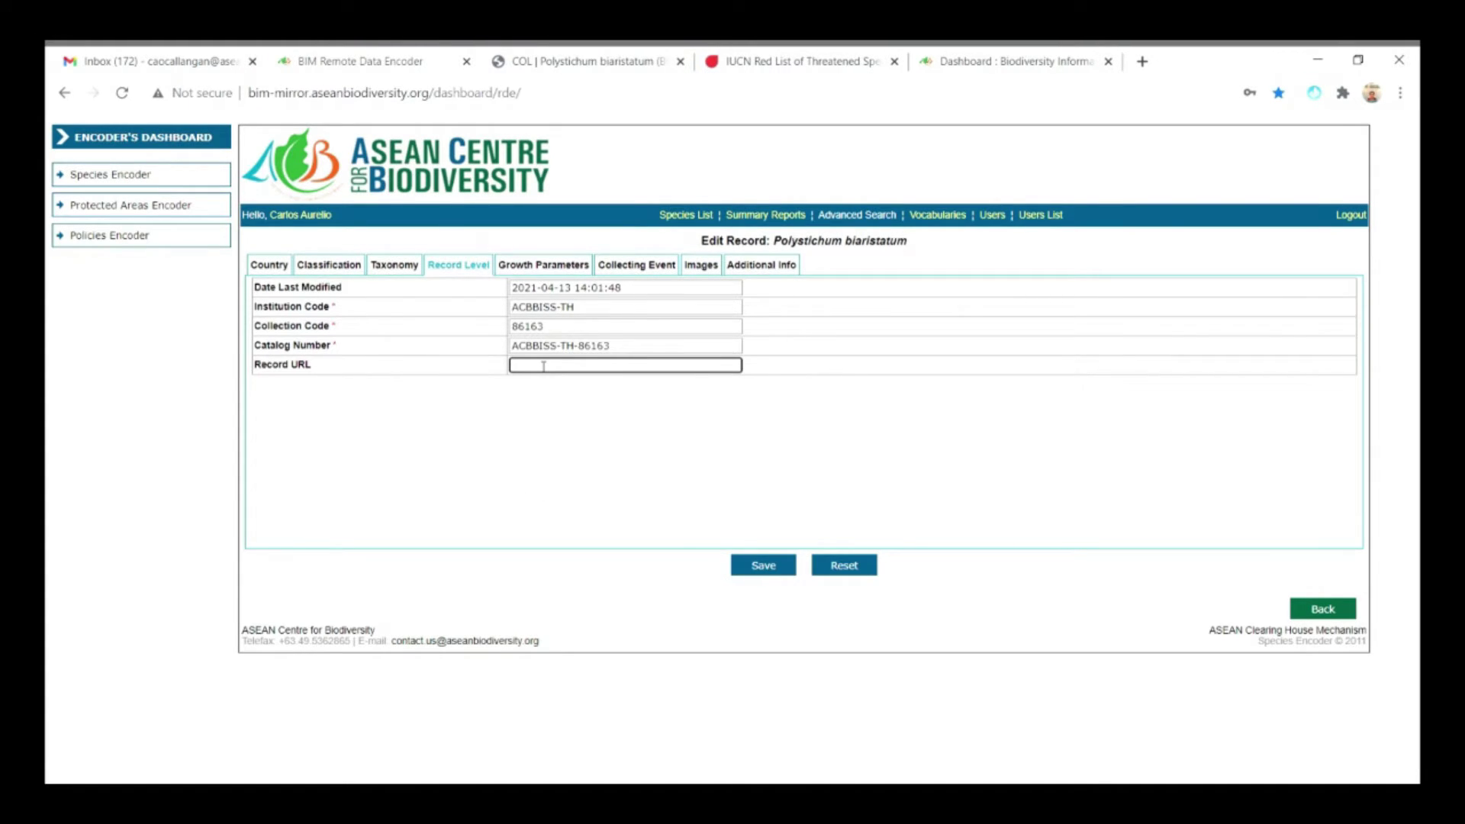
{"action": "key", "text": "ctrl+v"}
{"action": "left_click", "coordinate": [608, 472]}
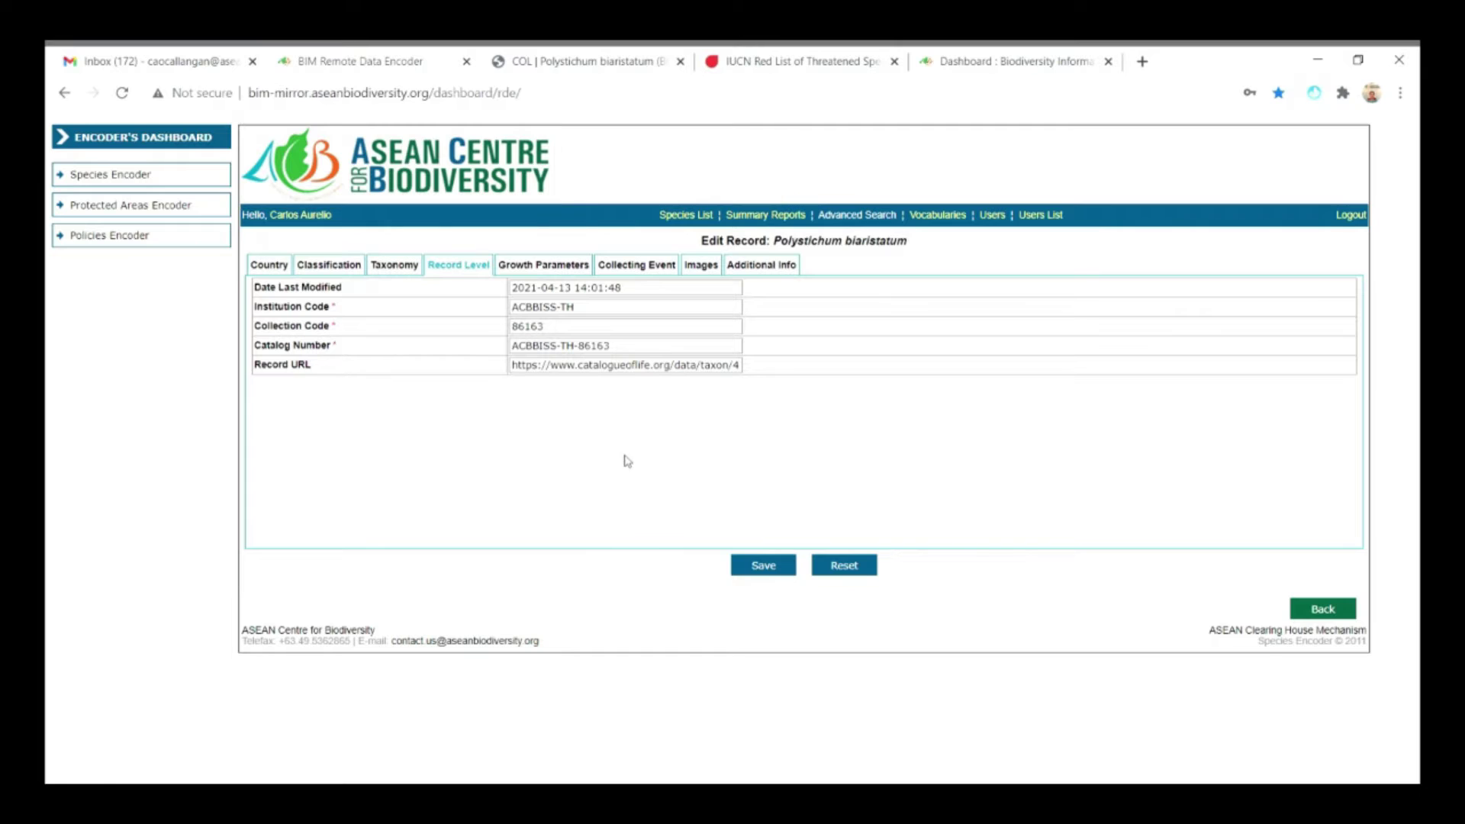
Step: Leave the growth parameters as they are, set the collecting event's Basis of Record to Taxon and Year Collected to 2021, and save the record
{"action": "left_click", "coordinate": [566, 274]}
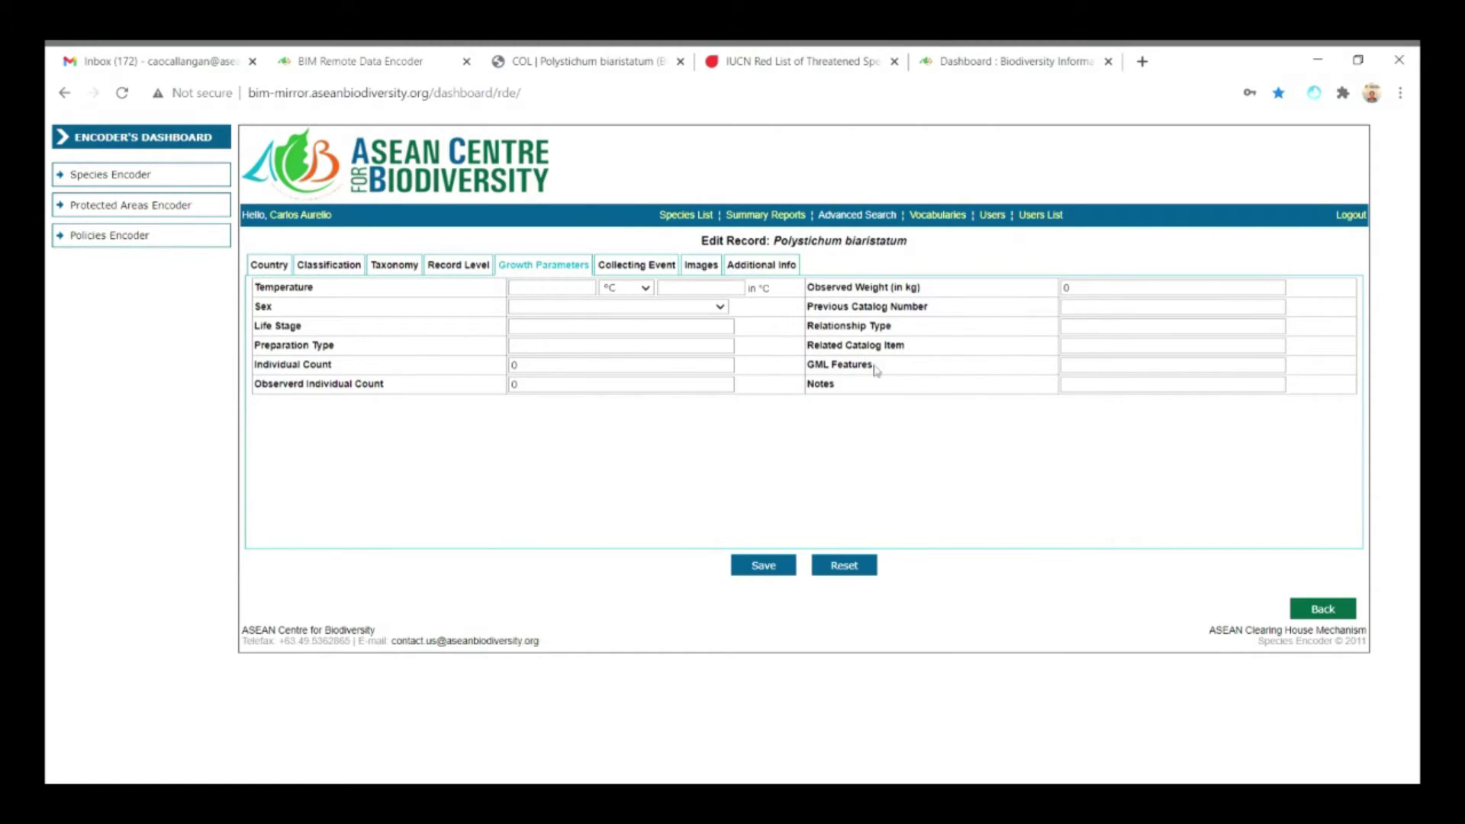
{"action": "left_click_drag", "start_coordinate": [841, 386], "coordinate": [806, 386]}
{"action": "left_click", "coordinate": [645, 268]}
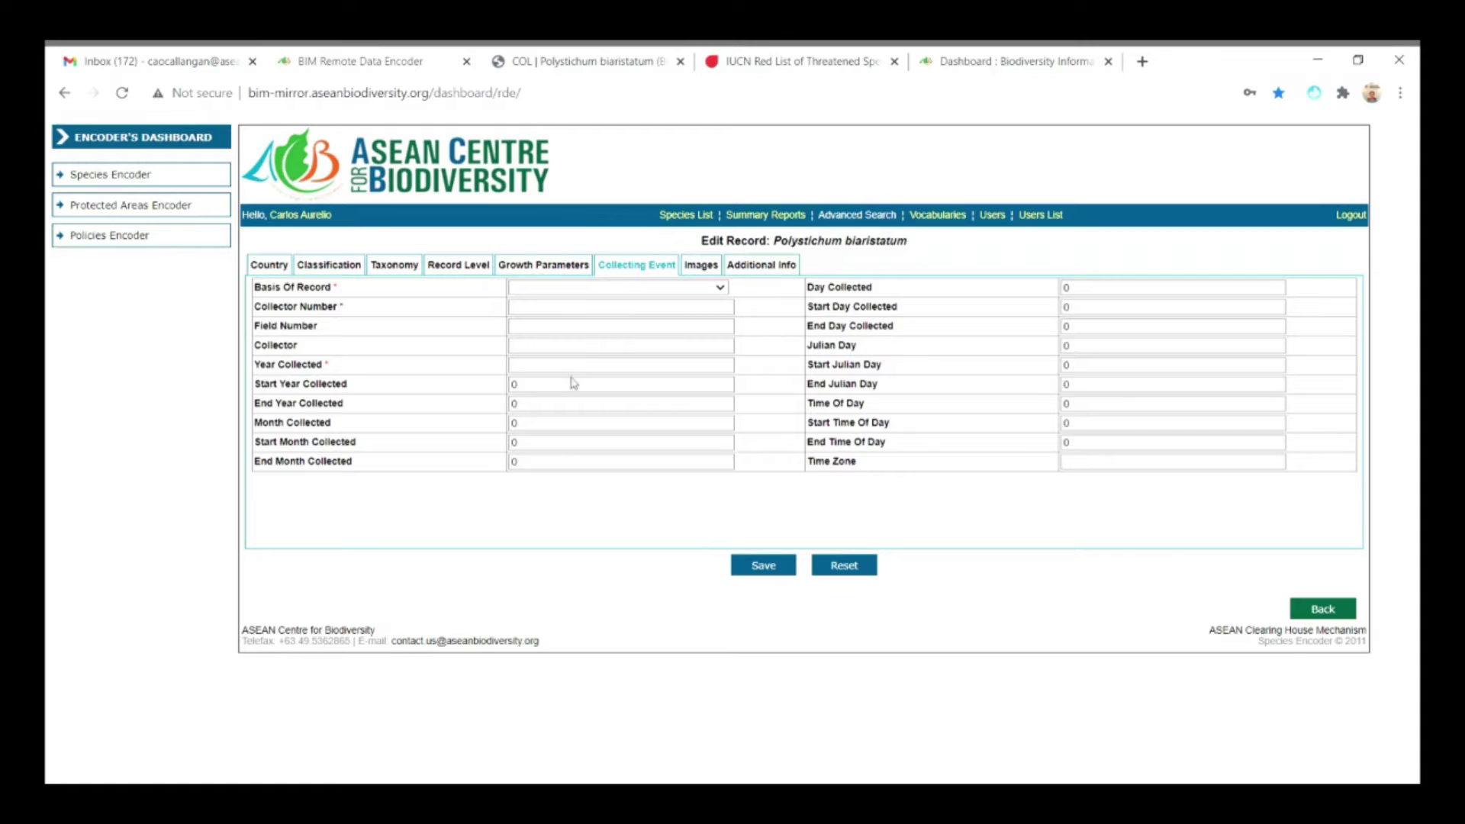
{"action": "left_click", "coordinate": [532, 417]}
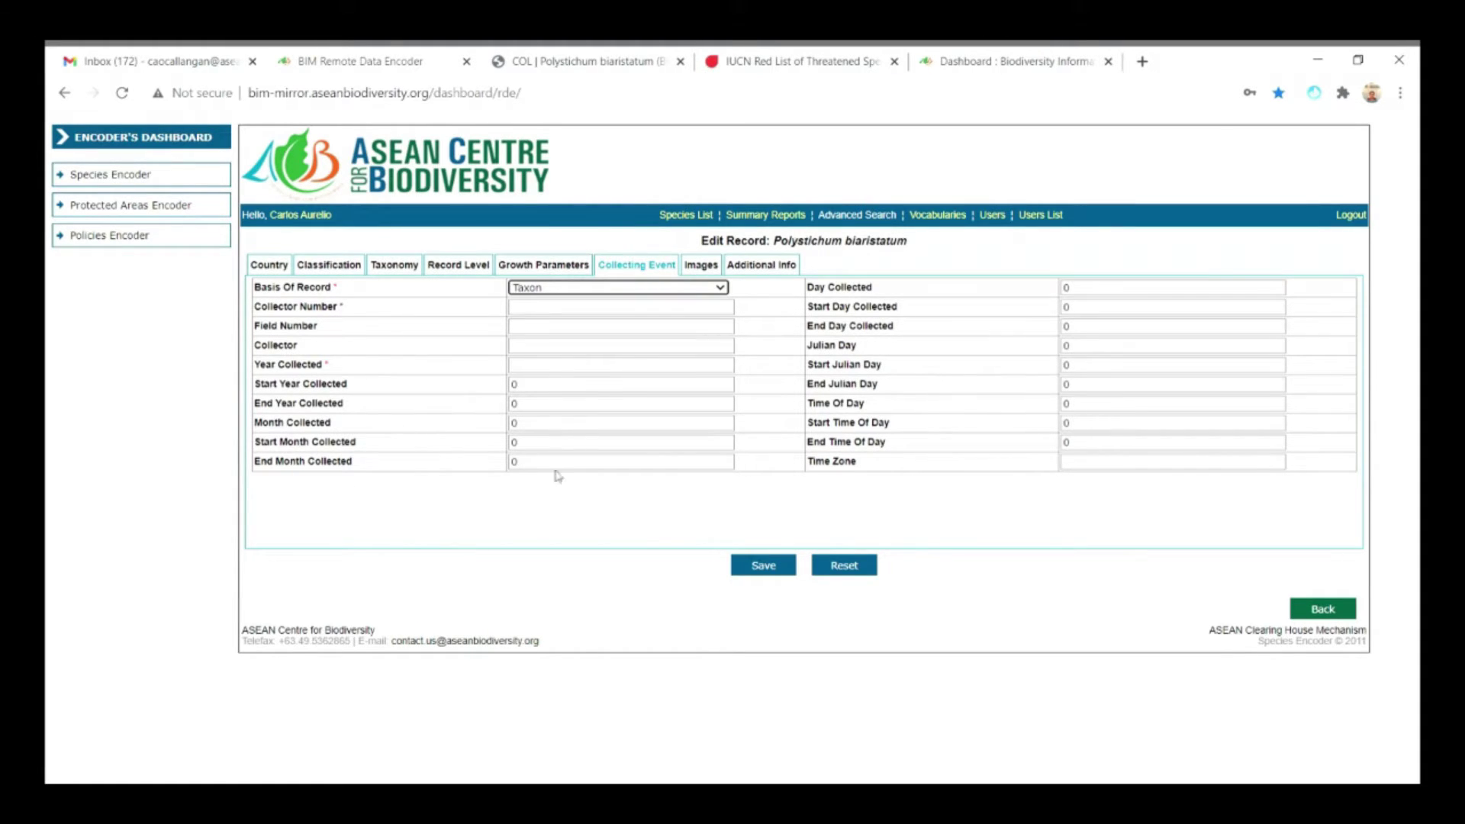
{"action": "left_click", "coordinate": [544, 369]}
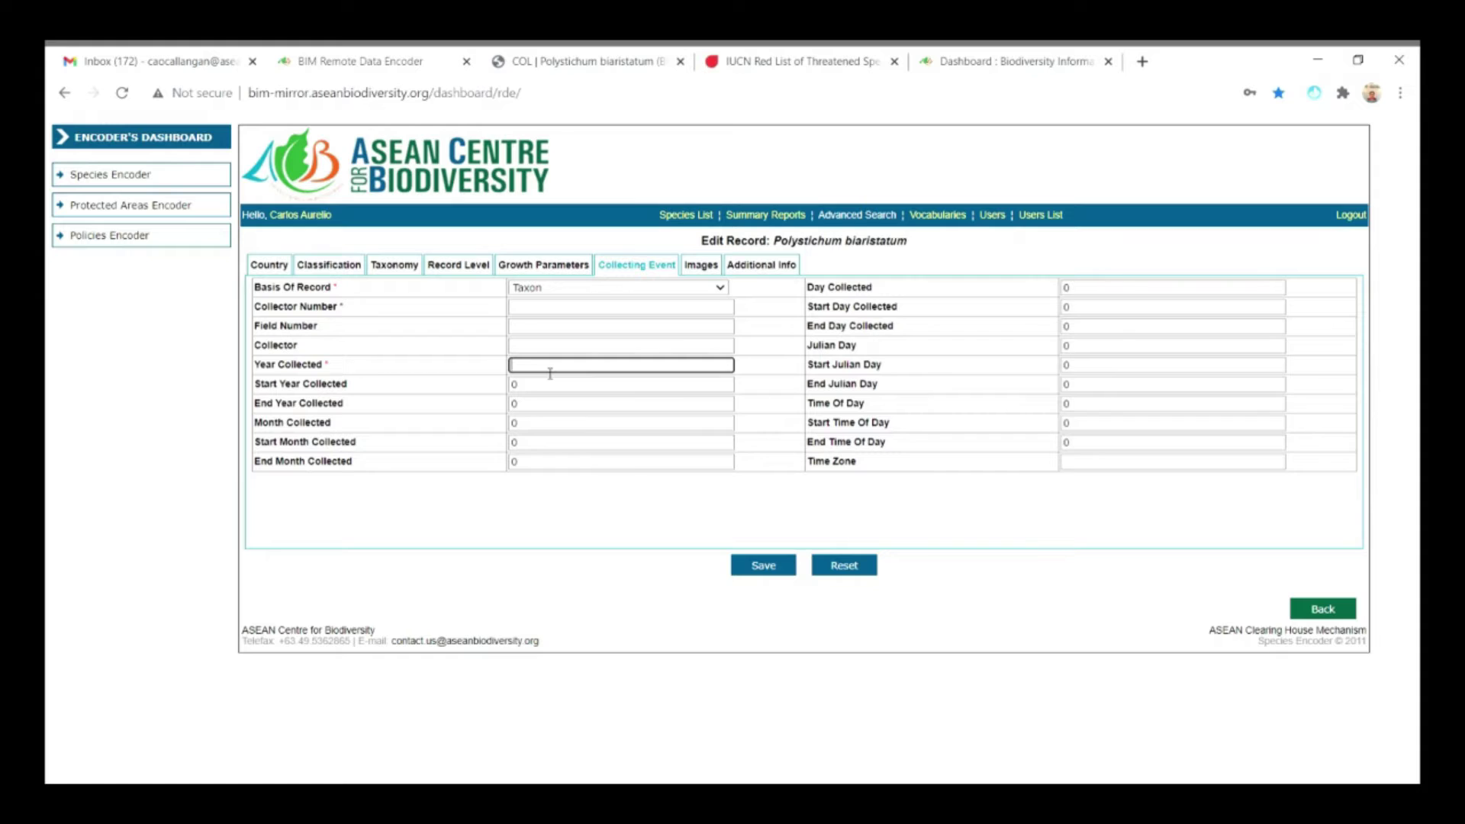
{"action": "key", "text": "Tab"}
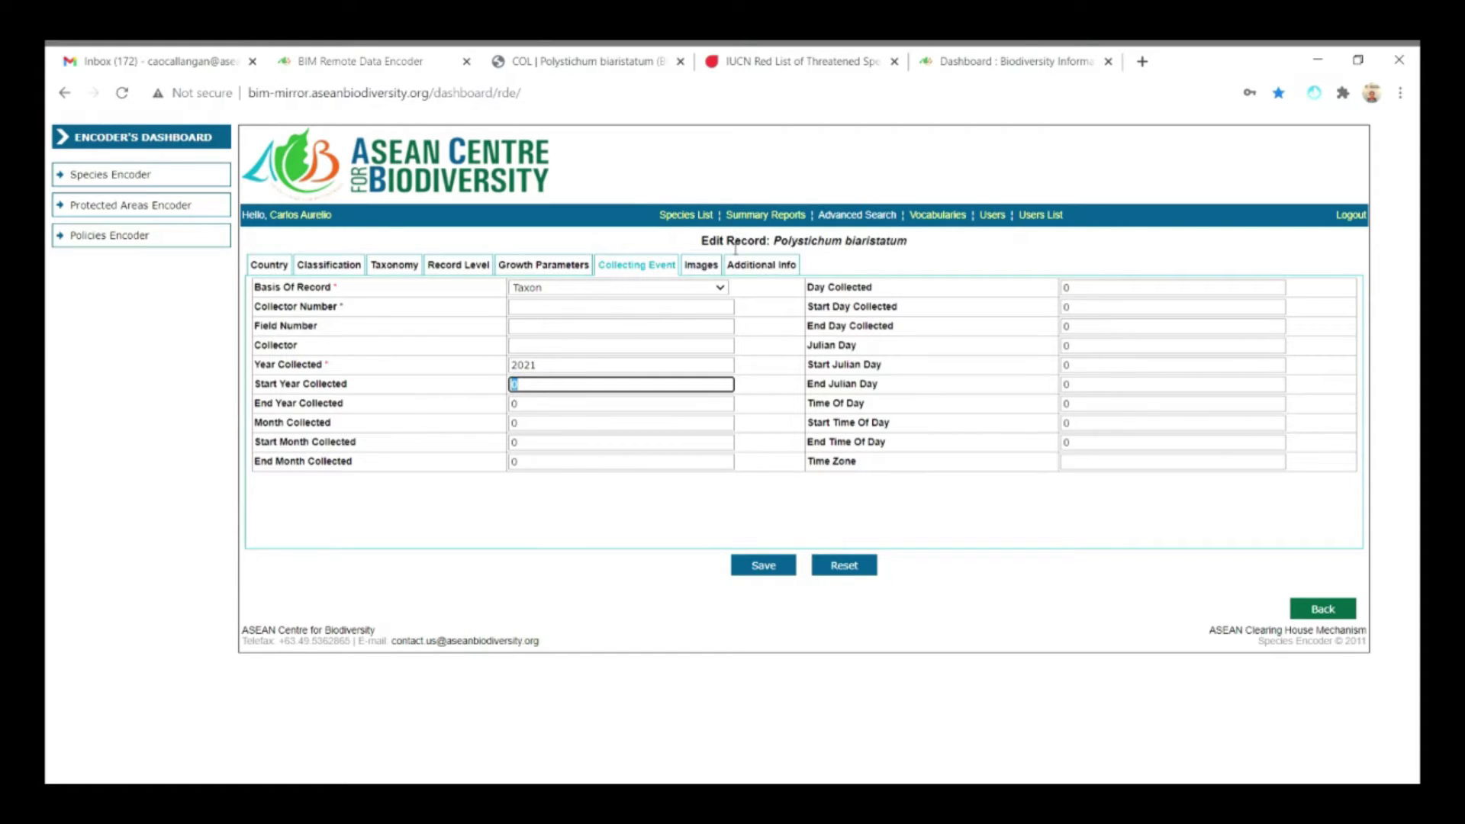
{"action": "left_click", "coordinate": [769, 566]}
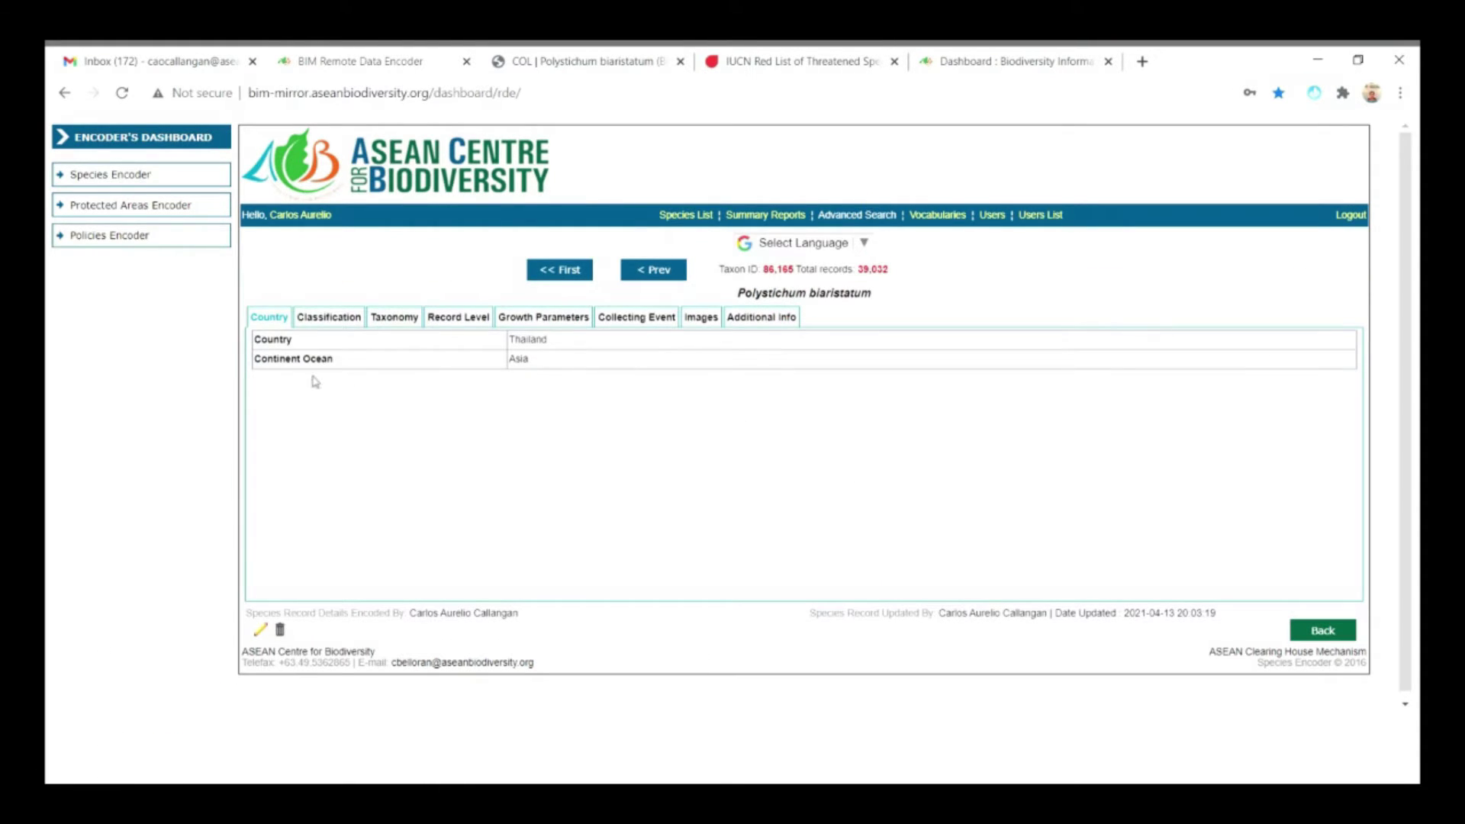
Step: Review the saved record's classification, taxonomy, growth parameters, collecting event, images and additional information
{"action": "left_click", "coordinate": [336, 320]}
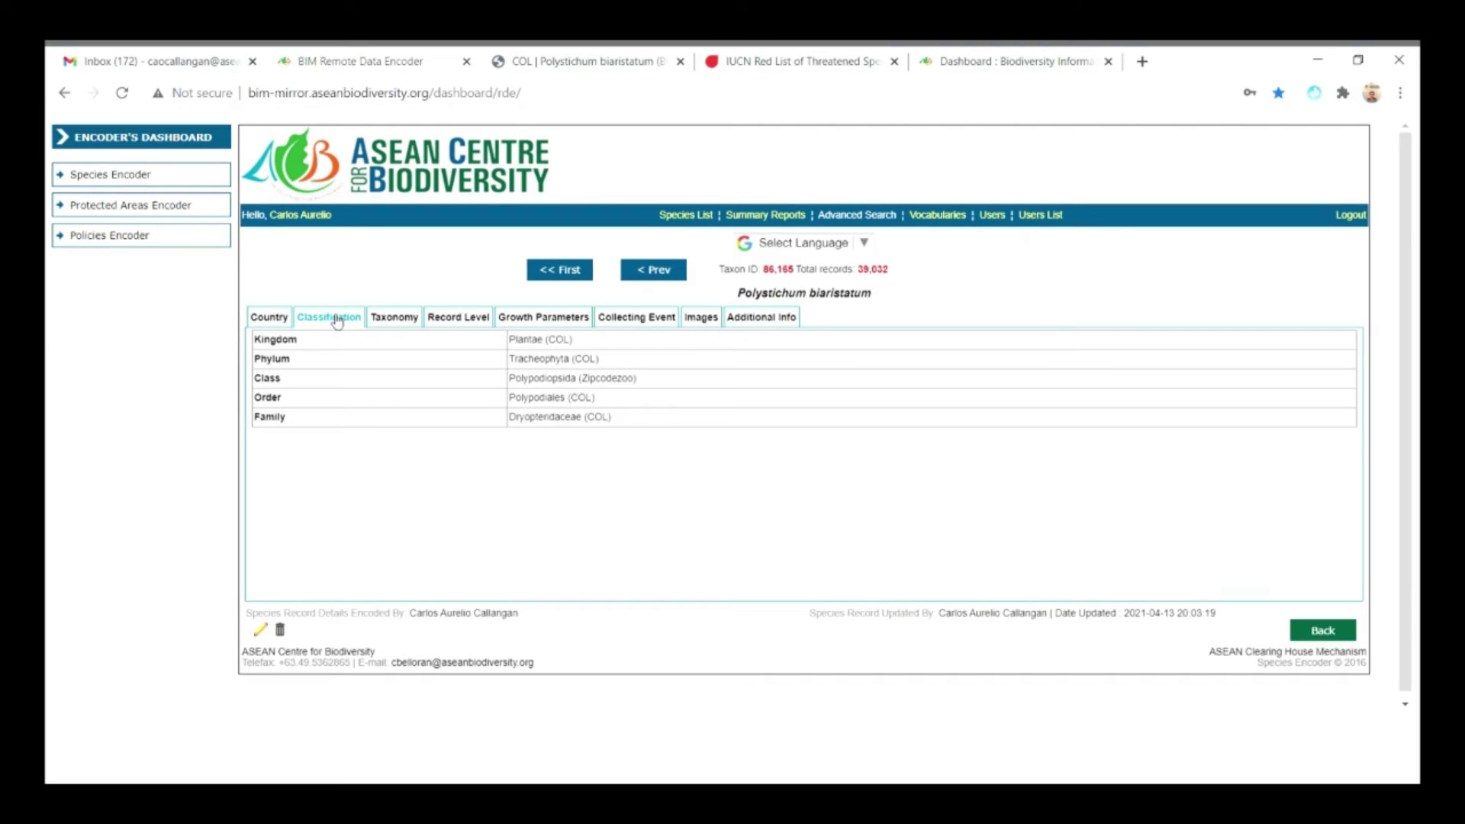
{"action": "left_click", "coordinate": [409, 322]}
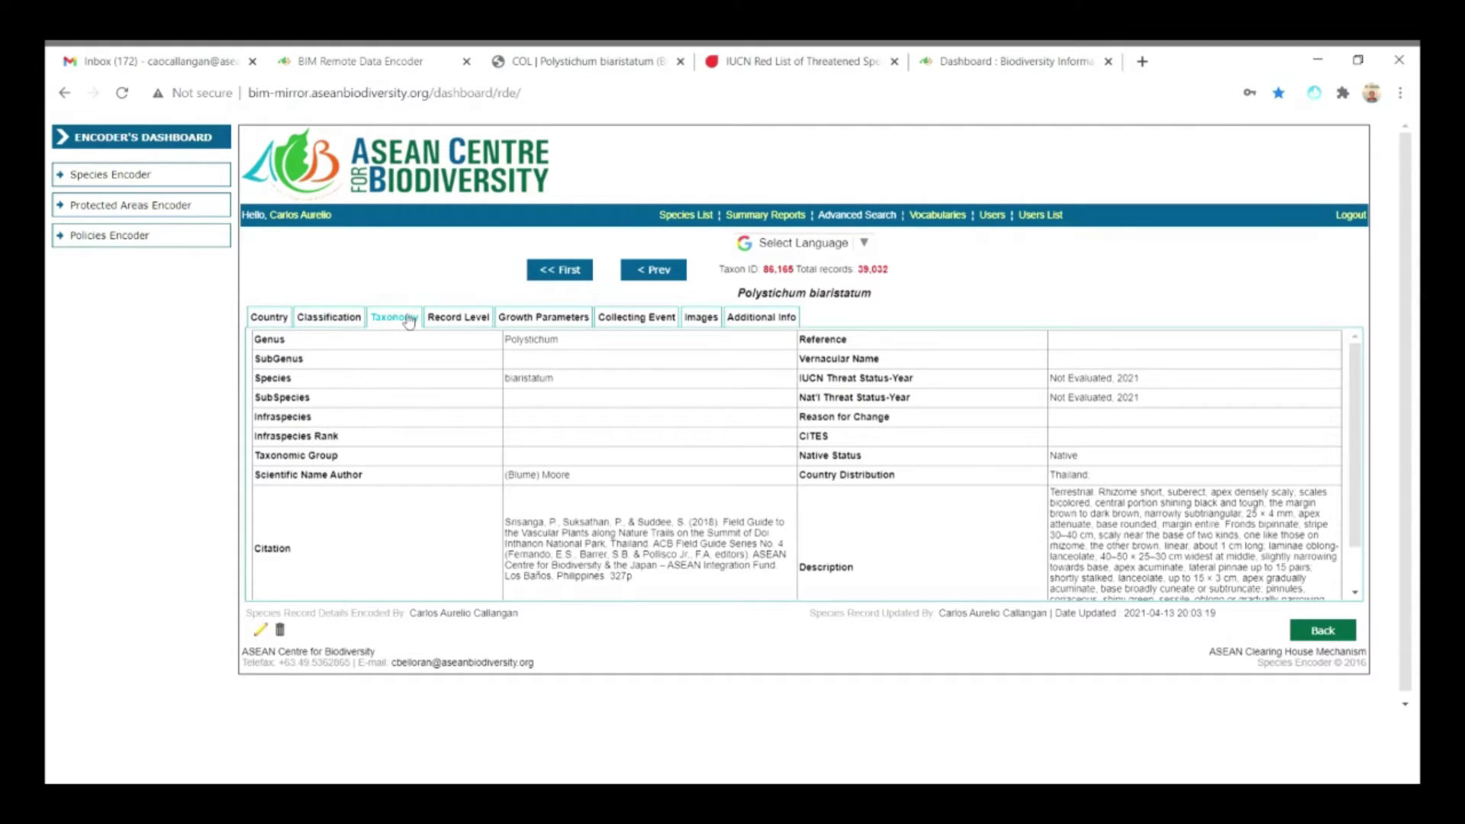
{"action": "scroll", "coordinate": [948, 442], "scroll_direction": "down", "scroll_amount": 2}
{"action": "scroll", "coordinate": [948, 442], "scroll_direction": "up", "scroll_amount": 2}
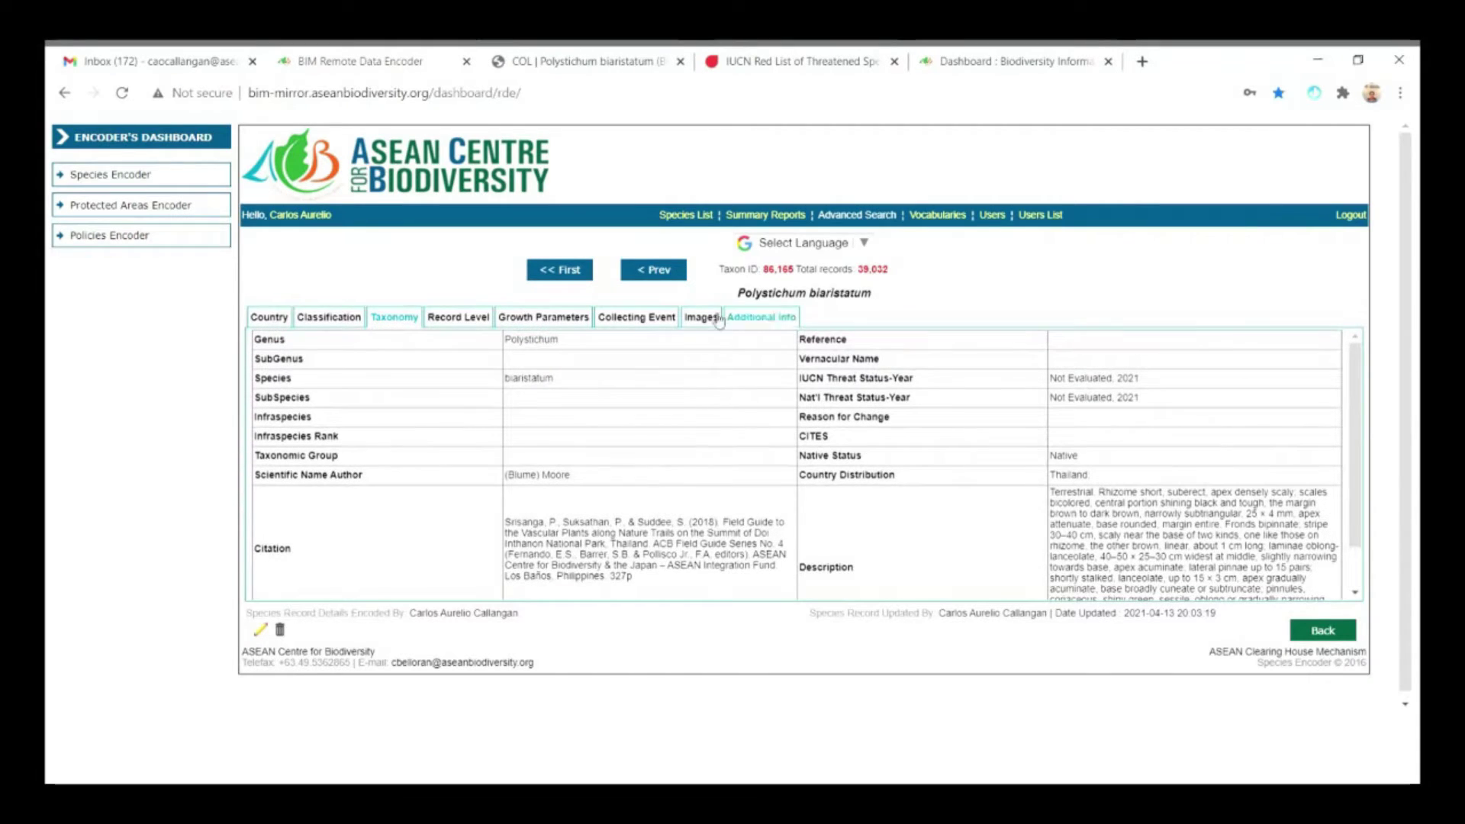
{"action": "left_click", "coordinate": [565, 317]}
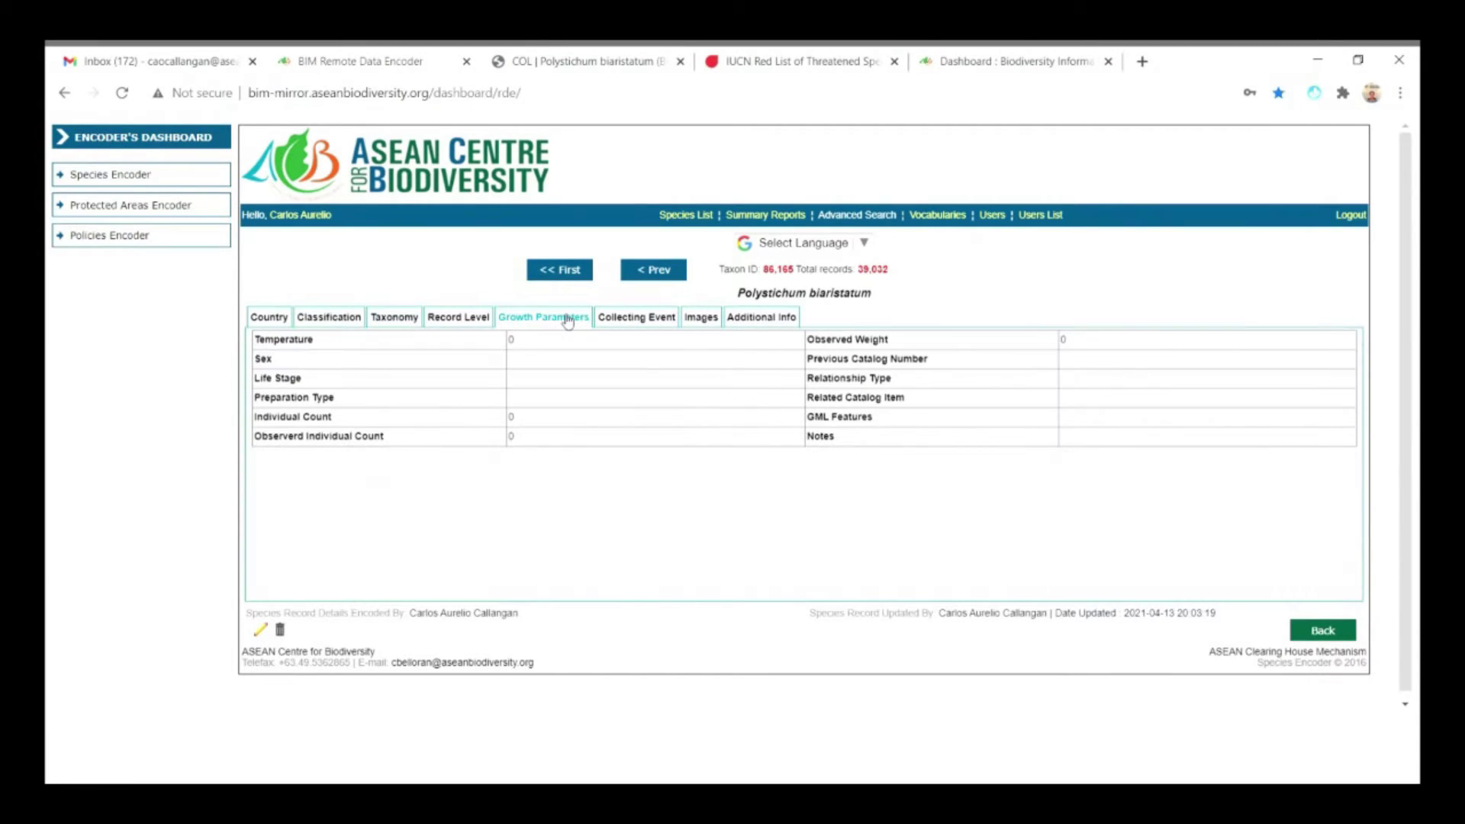
{"action": "left_click", "coordinate": [650, 320]}
{"action": "left_click", "coordinate": [701, 318]}
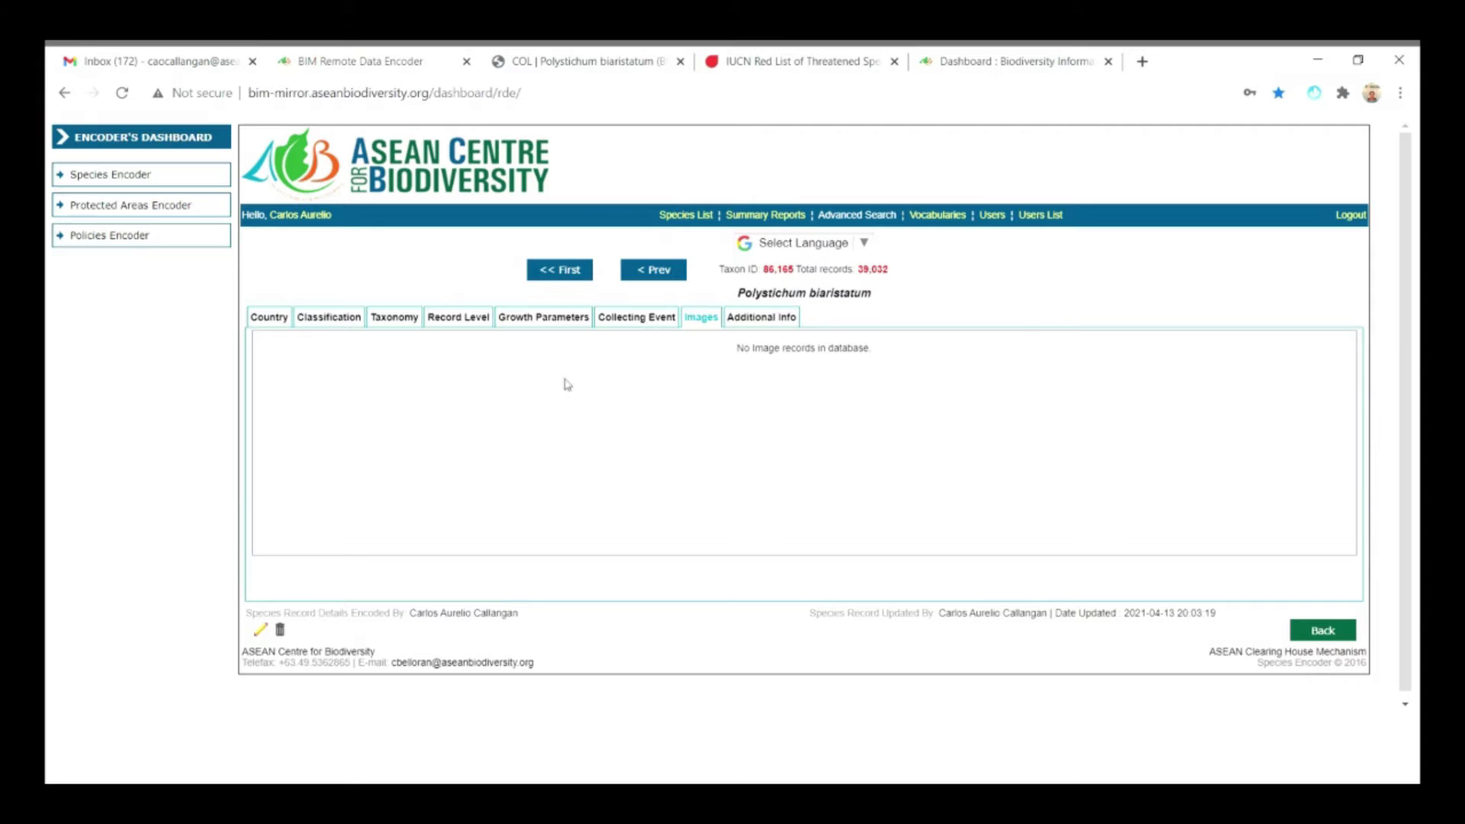
{"action": "left_click", "coordinate": [770, 319]}
{"action": "left_click", "coordinate": [701, 318]}
{"action": "left_click", "coordinate": [657, 322]}
{"action": "left_click", "coordinate": [700, 319]}
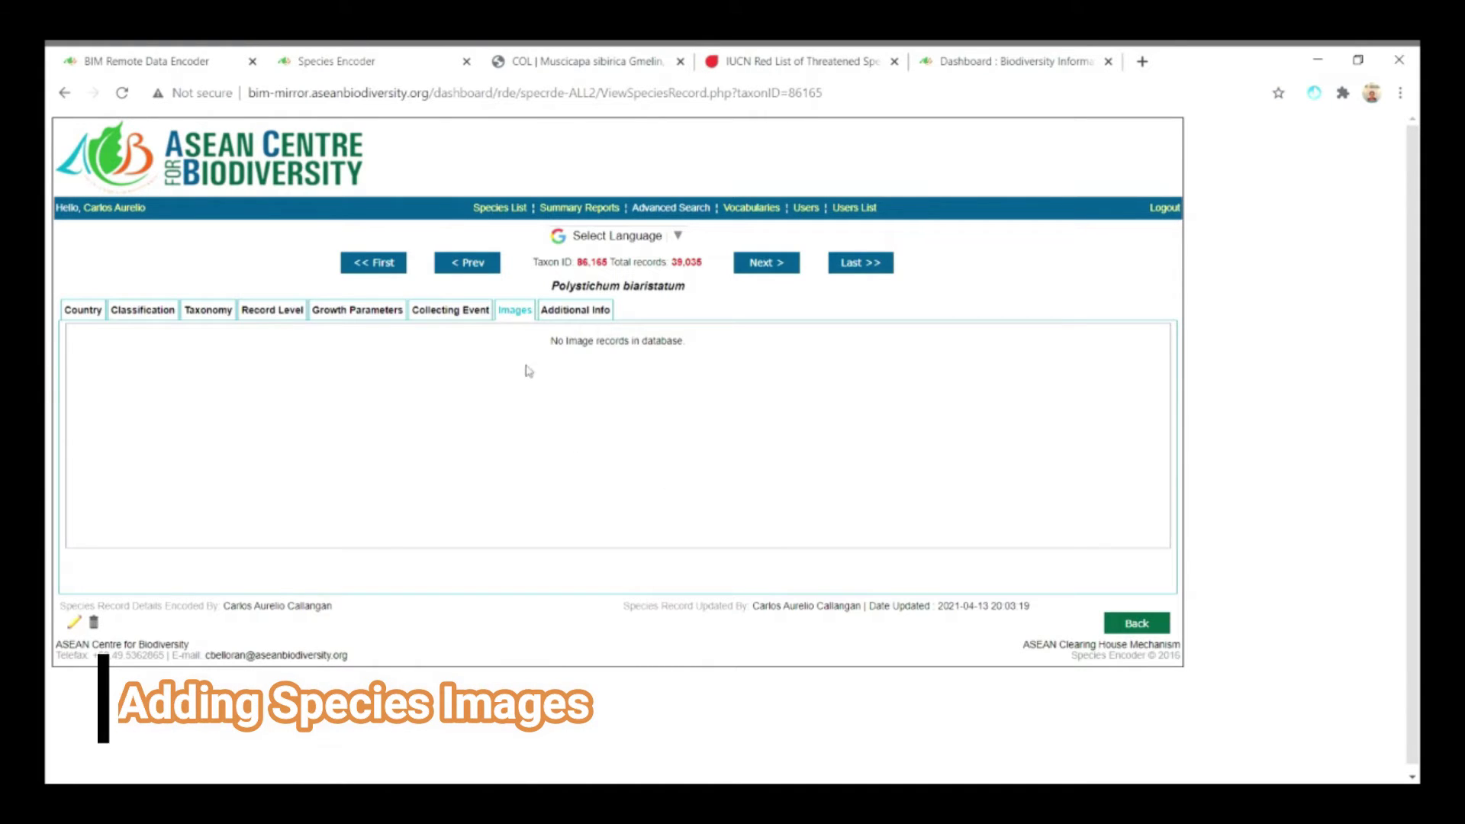
Step: Attach Polystichum biaristatum.PNG and the matching files numbered 2 to 5 as the record's images, save, and view the record's images
{"action": "left_click", "coordinate": [75, 624]}
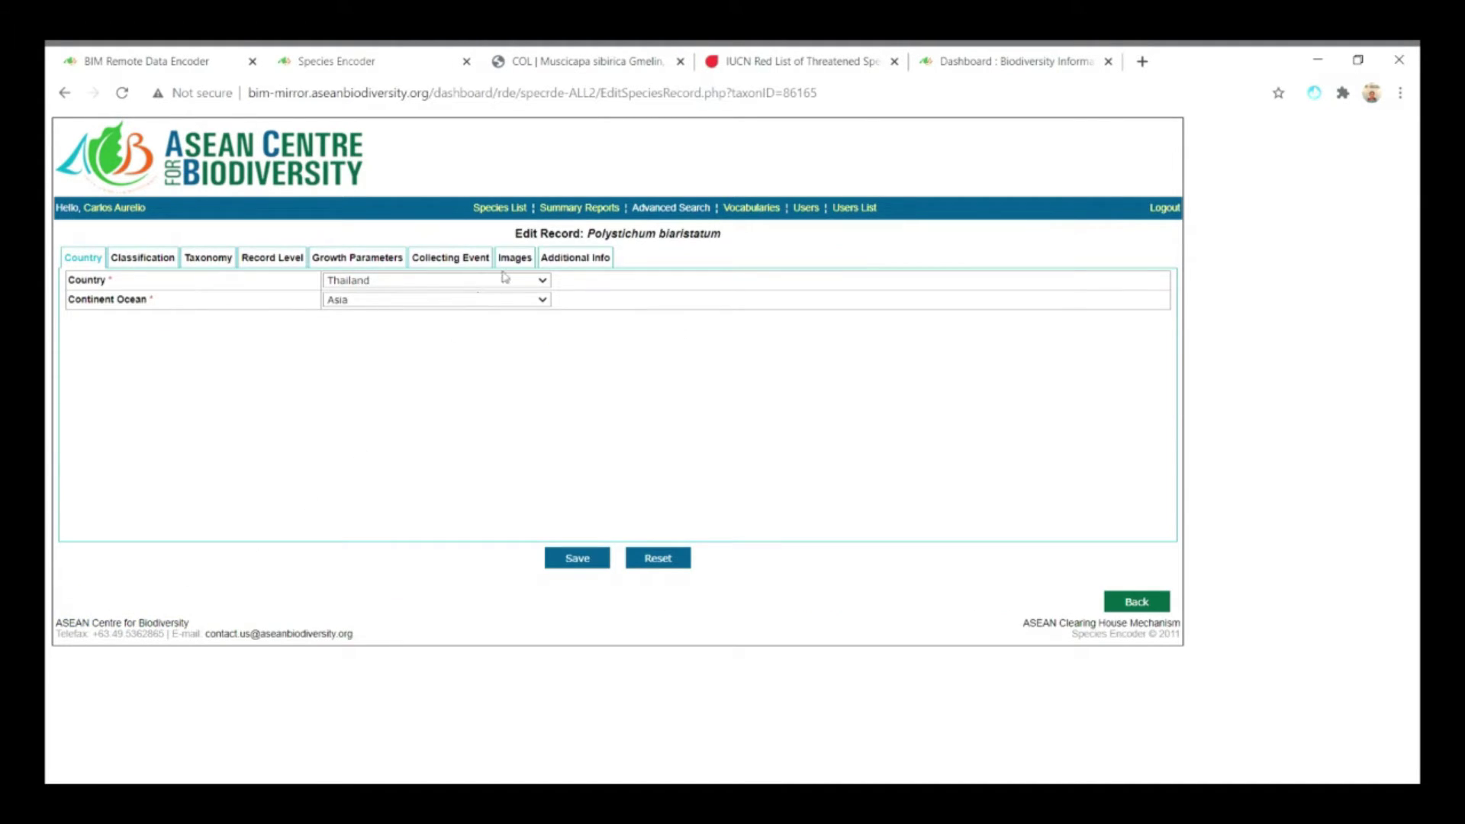
{"action": "left_click", "coordinate": [523, 259]}
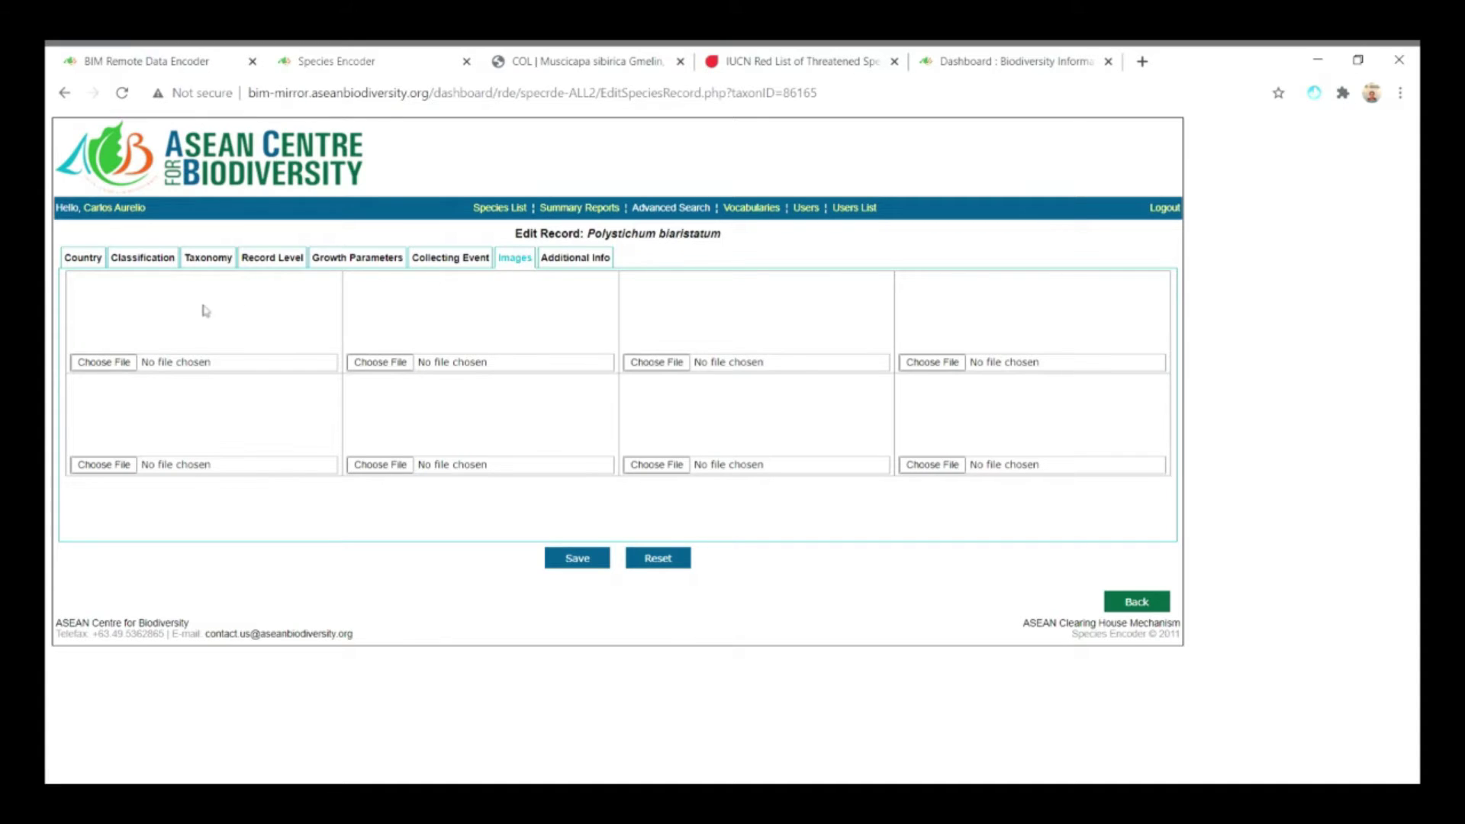
{"action": "left_click", "coordinate": [122, 365]}
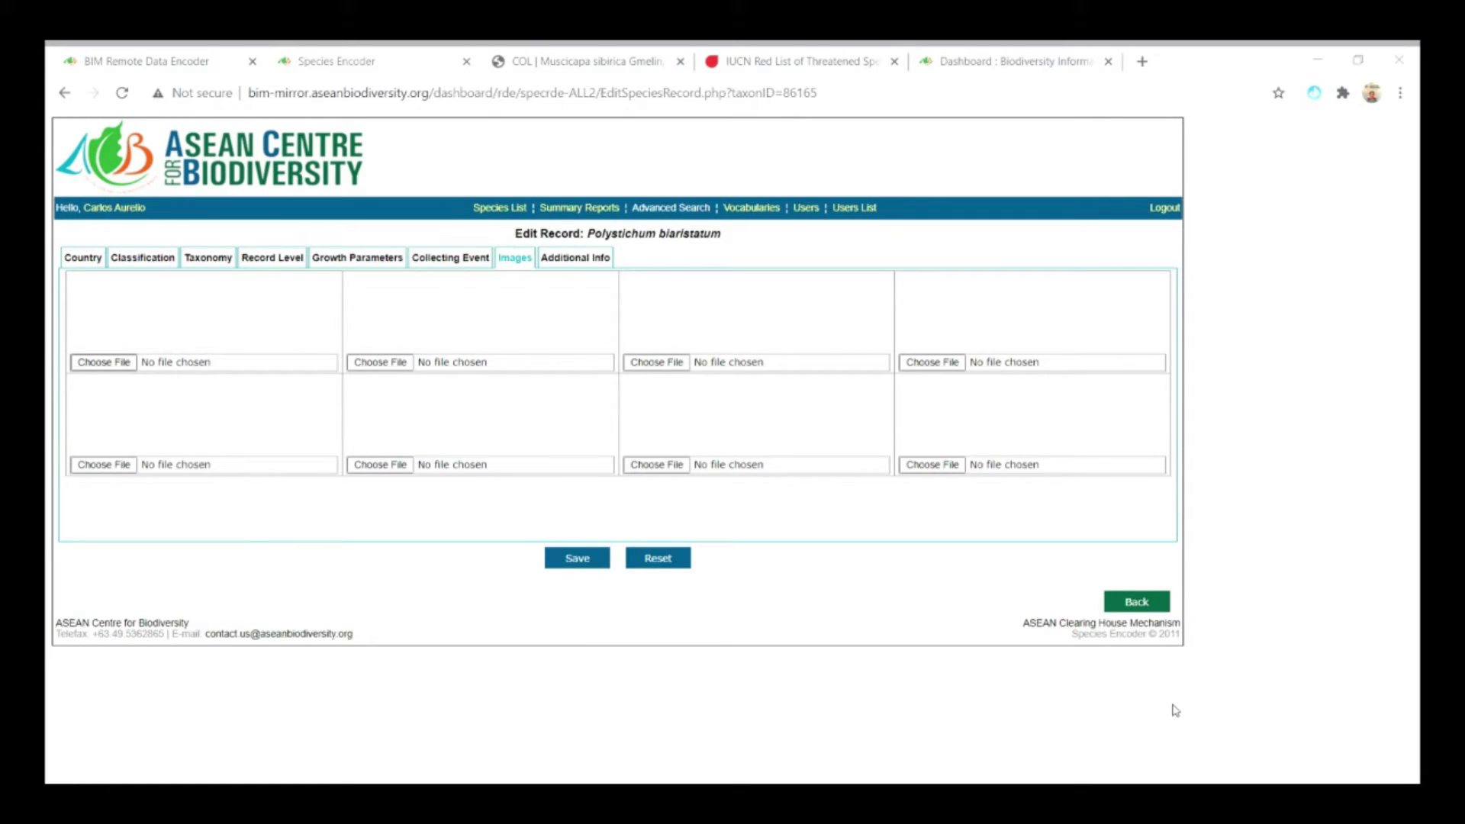
{"action": "left_click", "coordinate": [370, 364]}
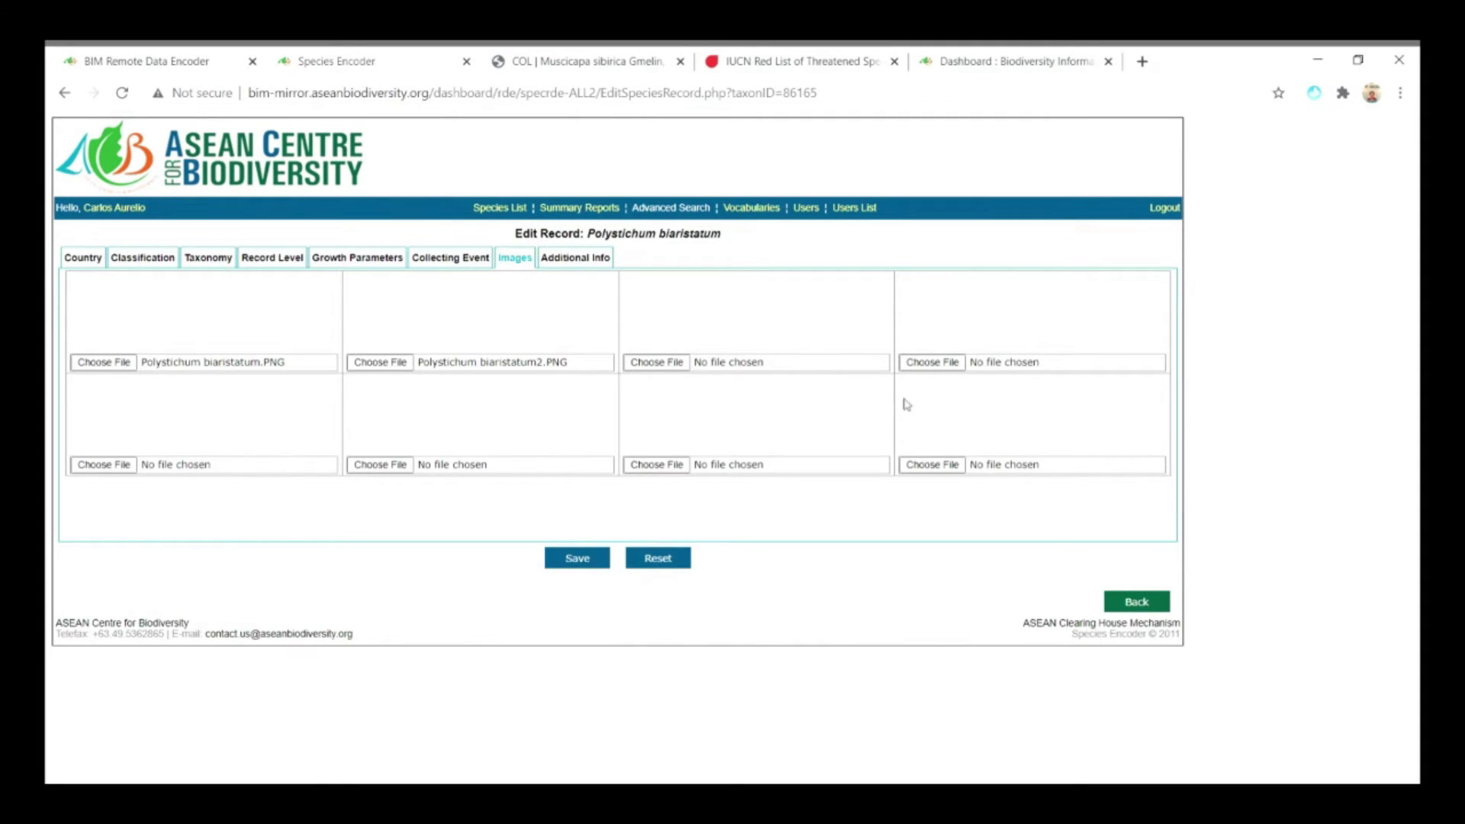
{"action": "left_click", "coordinate": [657, 363]}
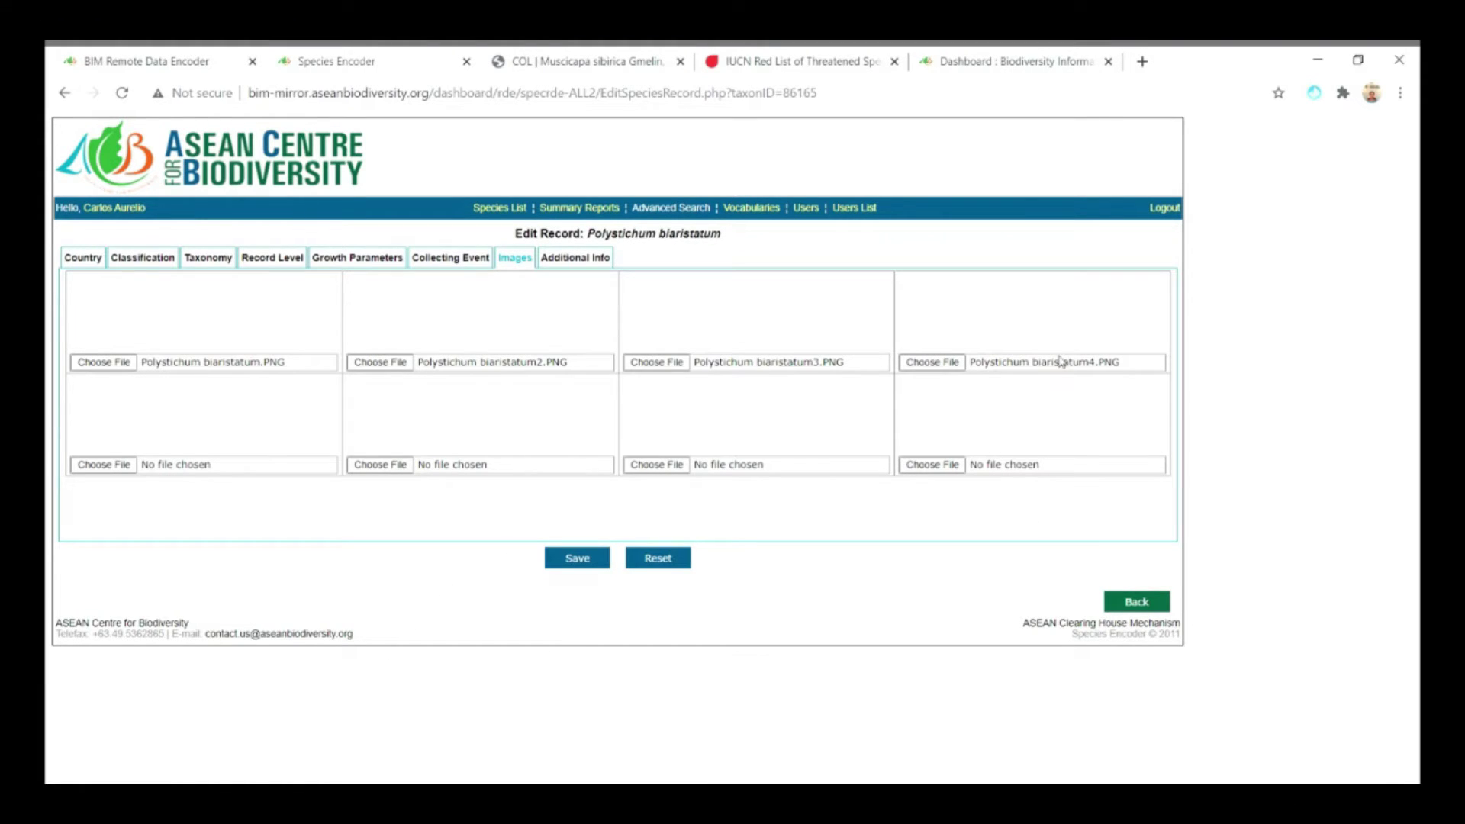
{"action": "left_click", "coordinate": [153, 460]}
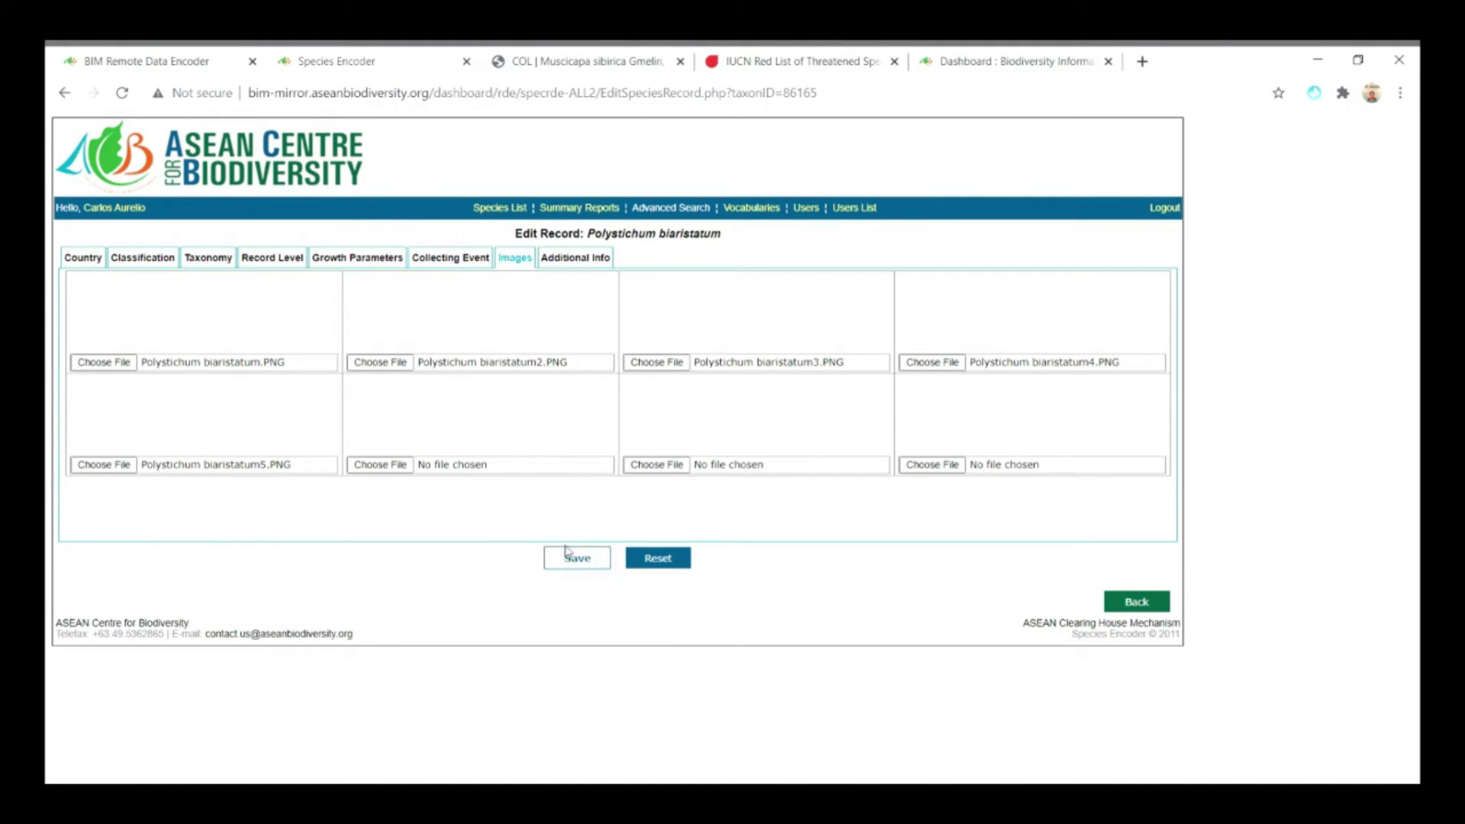
{"action": "left_click", "coordinate": [588, 566]}
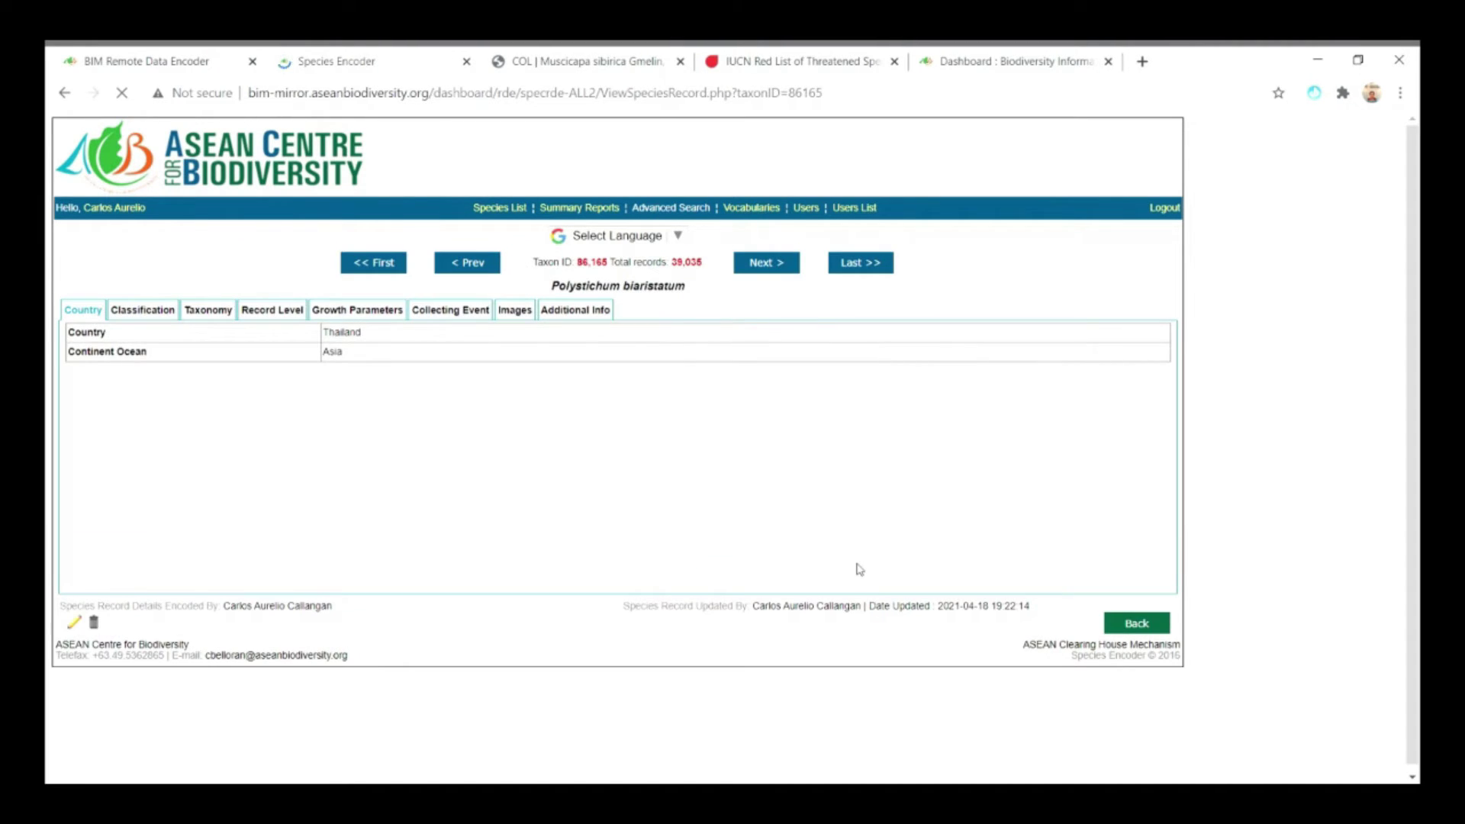
{"action": "left_click", "coordinate": [524, 319]}
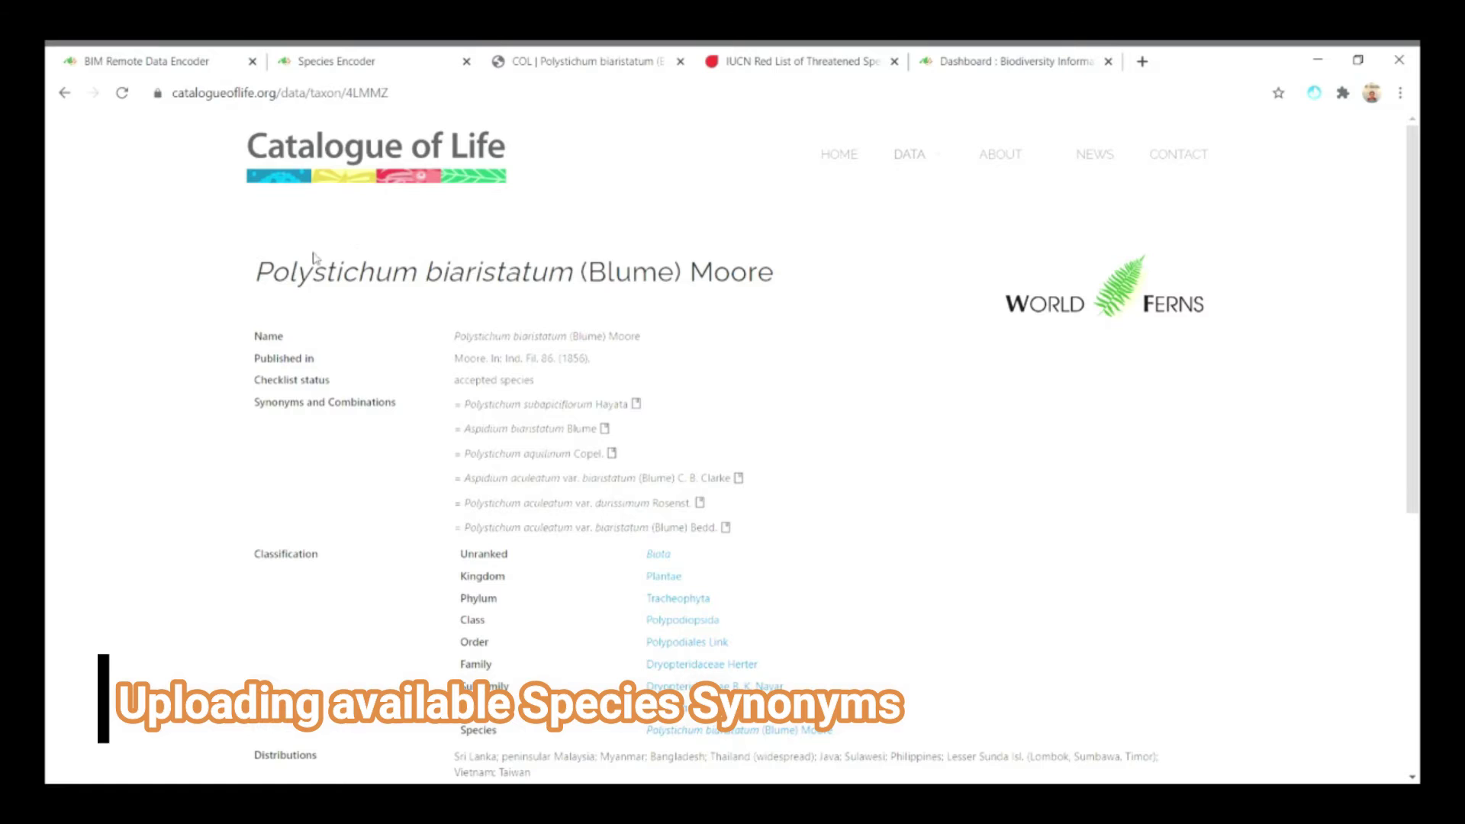
Step: Check the synonyms listed for Polystichum biaristatum in Catalogue of Life and copy the first one, Polystichum subapiciflorum Hayata
{"action": "left_click_drag", "start_coordinate": [265, 276], "coordinate": [797, 302]}
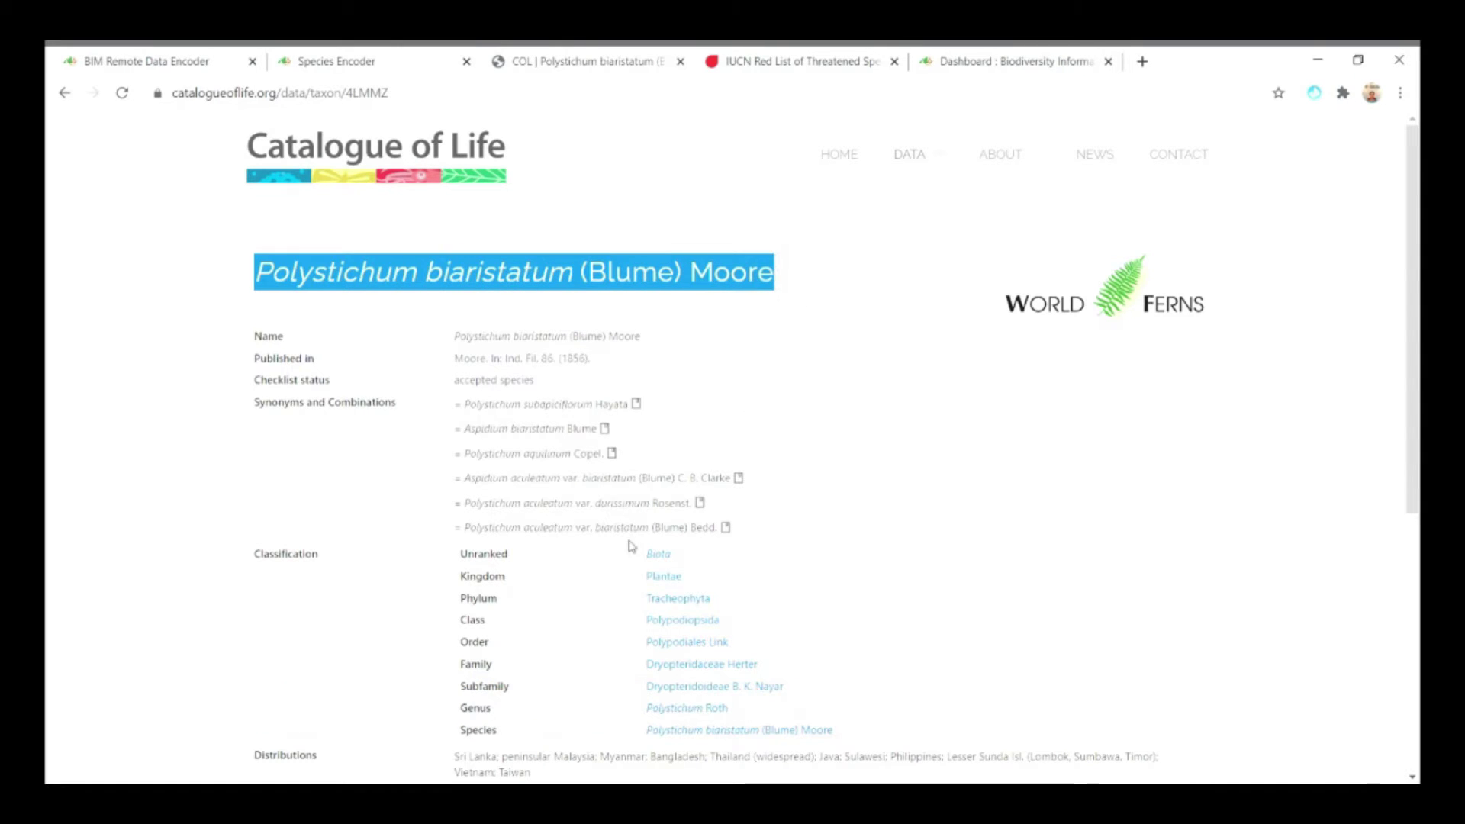
{"action": "left_click_drag", "start_coordinate": [262, 410], "coordinate": [737, 534]}
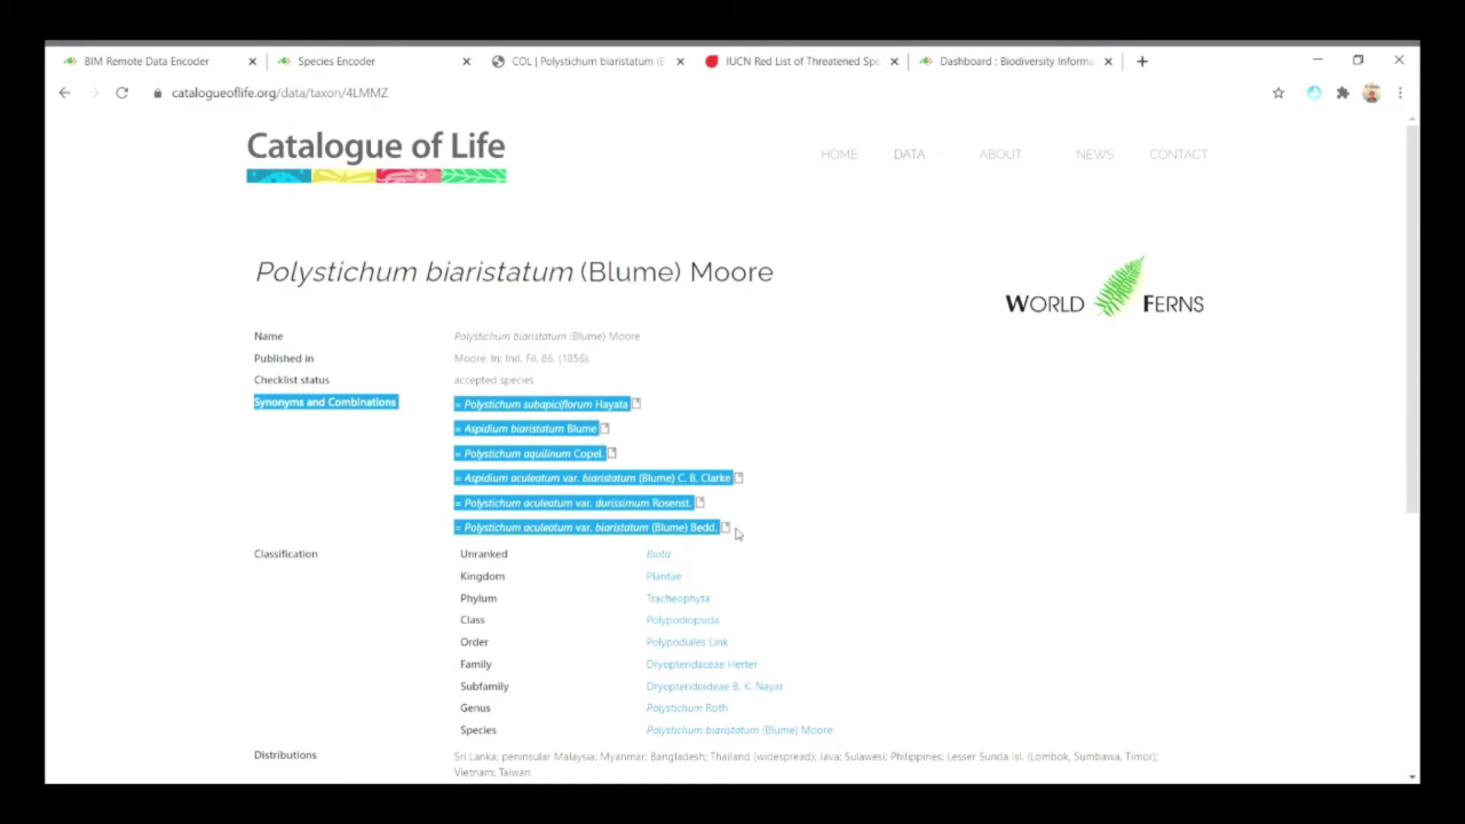
{"action": "left_click", "coordinate": [341, 456]}
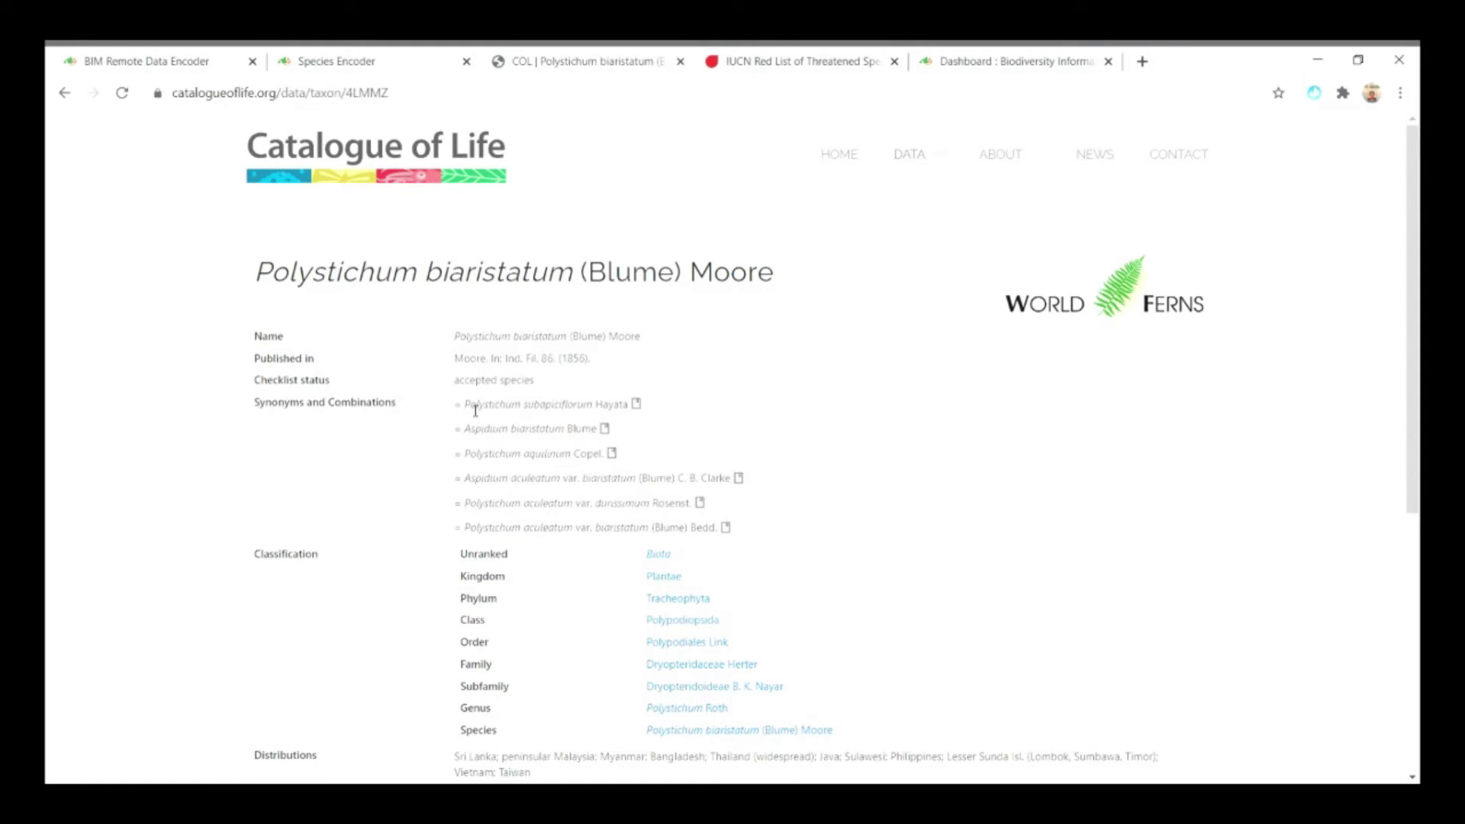
{"action": "left_click_drag", "start_coordinate": [473, 410], "coordinate": [638, 412]}
{"action": "key", "text": "ctrl+c"}
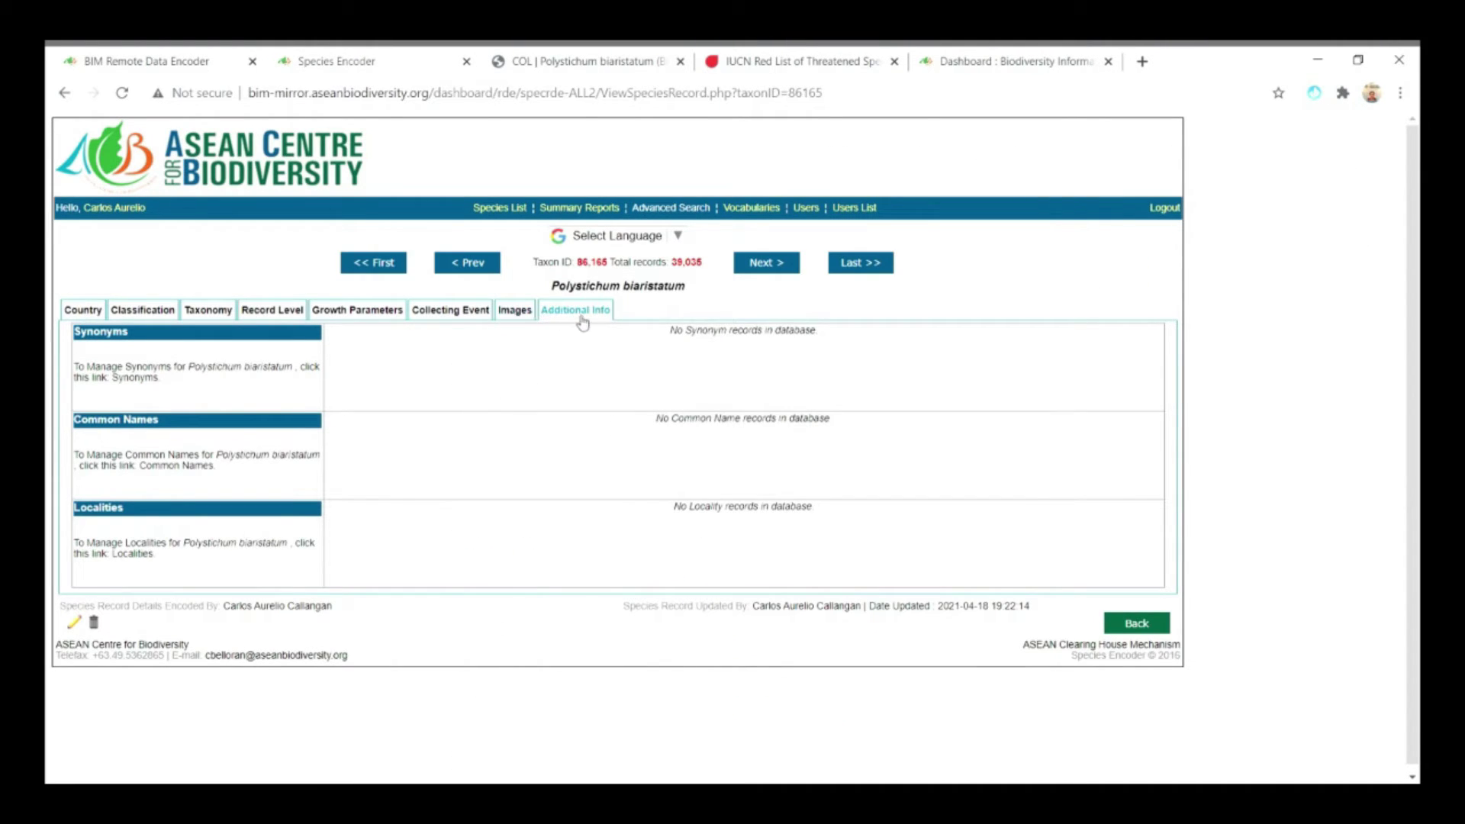
Step: Open the Polystichum biaristatum synonym list in the ASEAN database, start a new synonym entry and check its required fields
{"action": "left_click", "coordinate": [137, 378]}
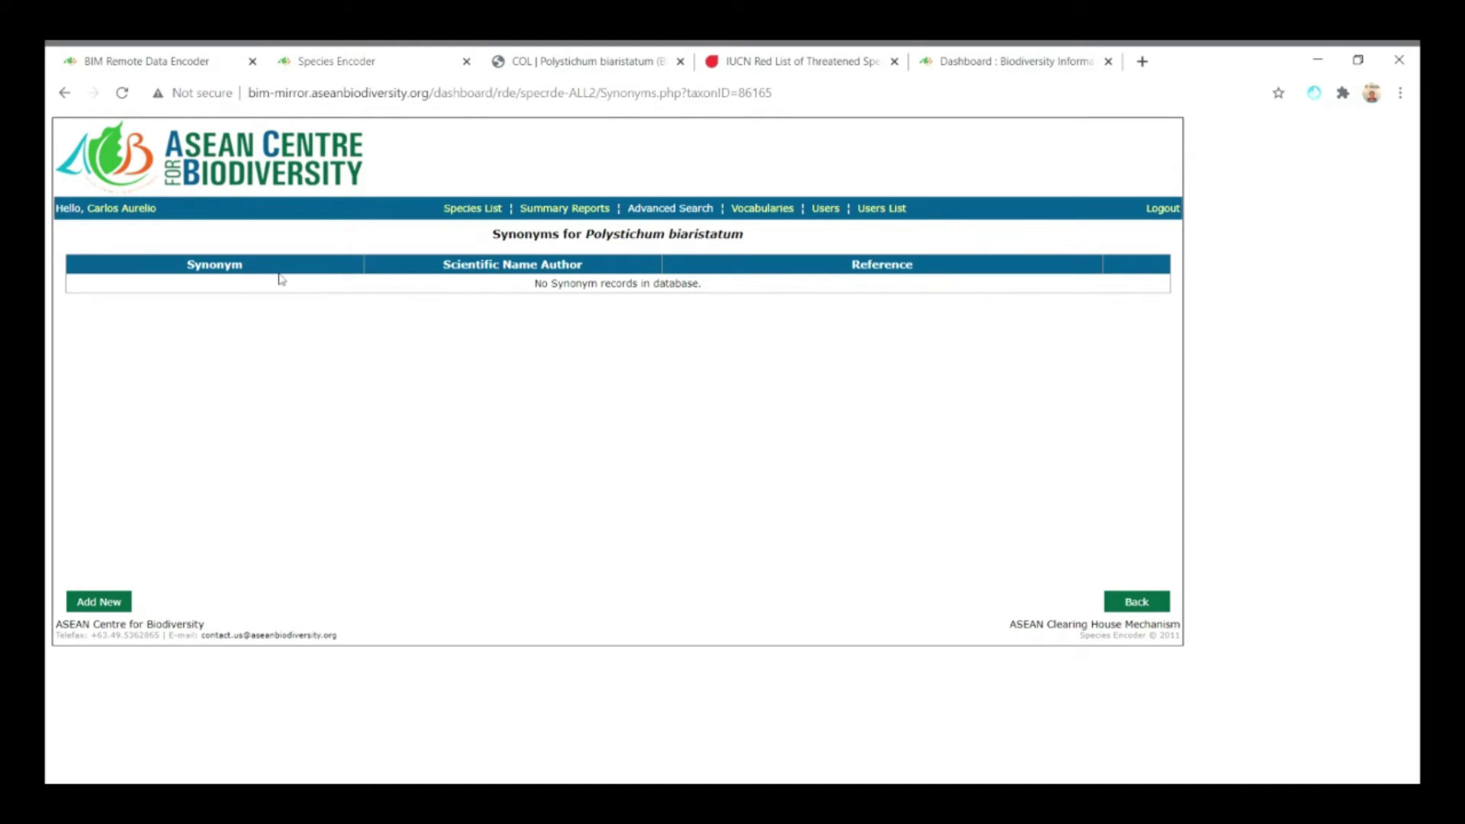
{"action": "left_click", "coordinate": [105, 604]}
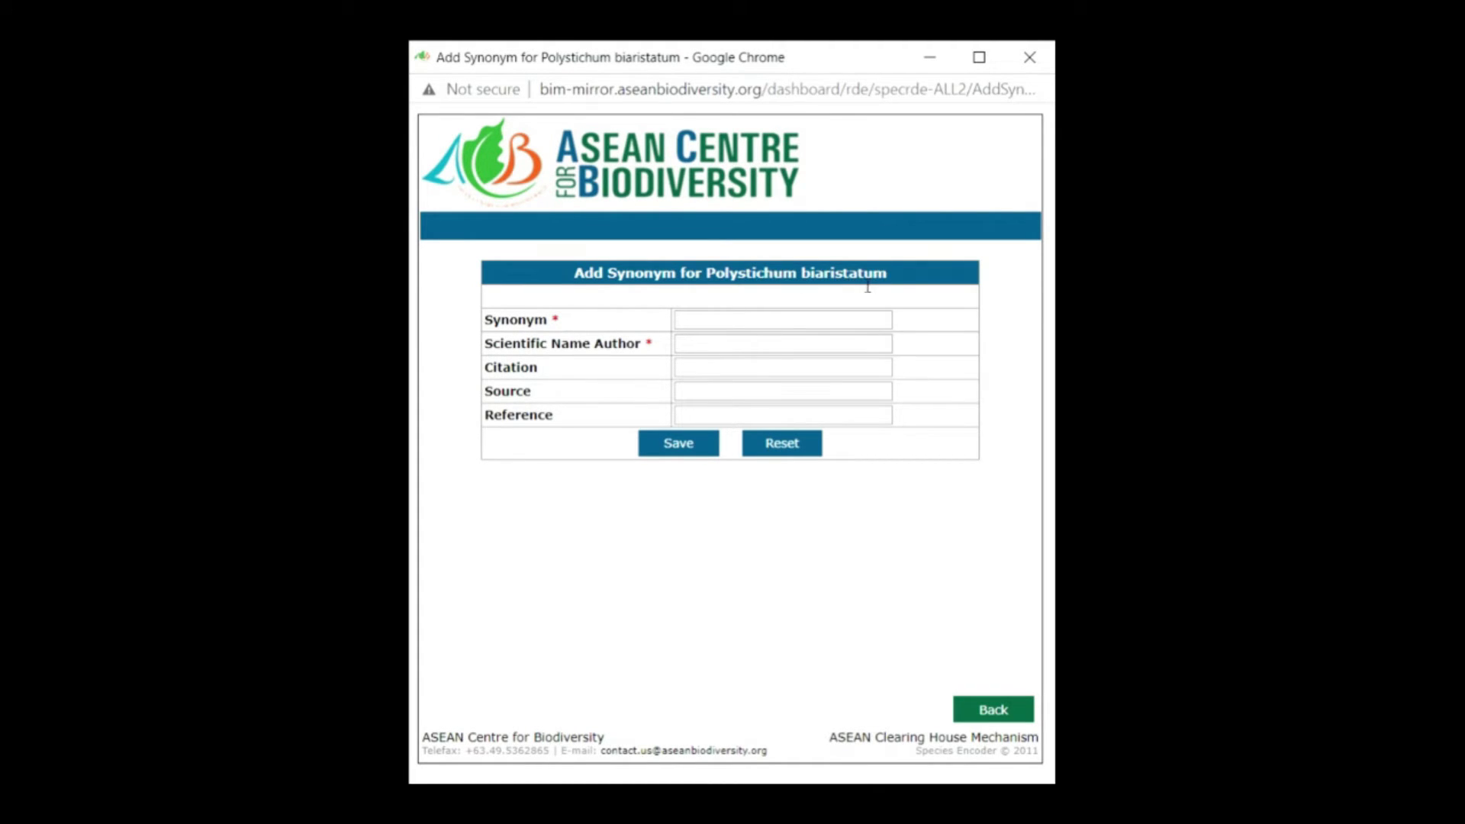
{"action": "left_click_drag", "start_coordinate": [560, 327], "coordinate": [485, 325]}
{"action": "left_click", "coordinate": [622, 353]}
{"action": "left_click_drag", "start_coordinate": [659, 347], "coordinate": [486, 347]}
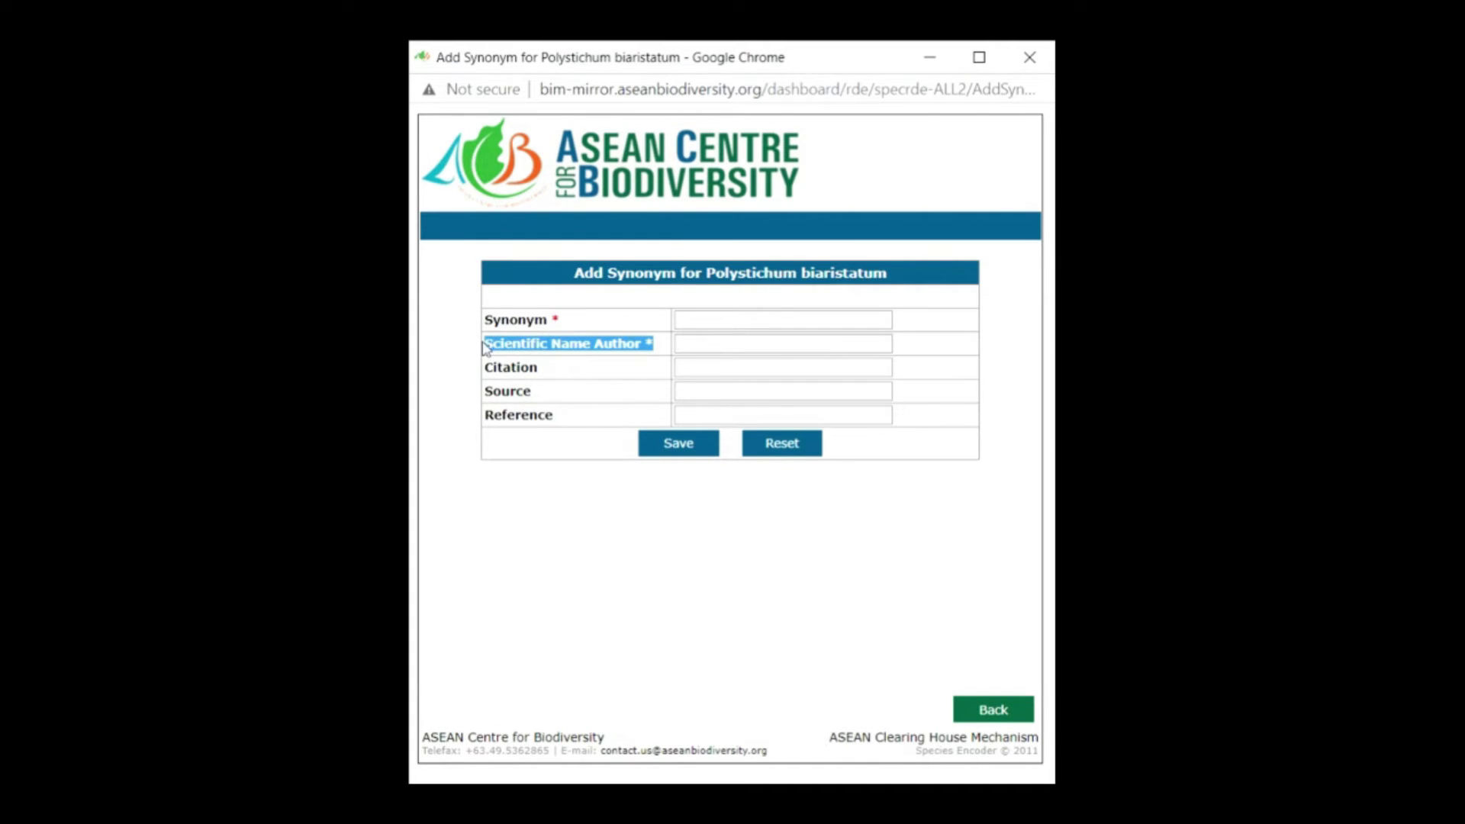
{"action": "left_click", "coordinate": [818, 588]}
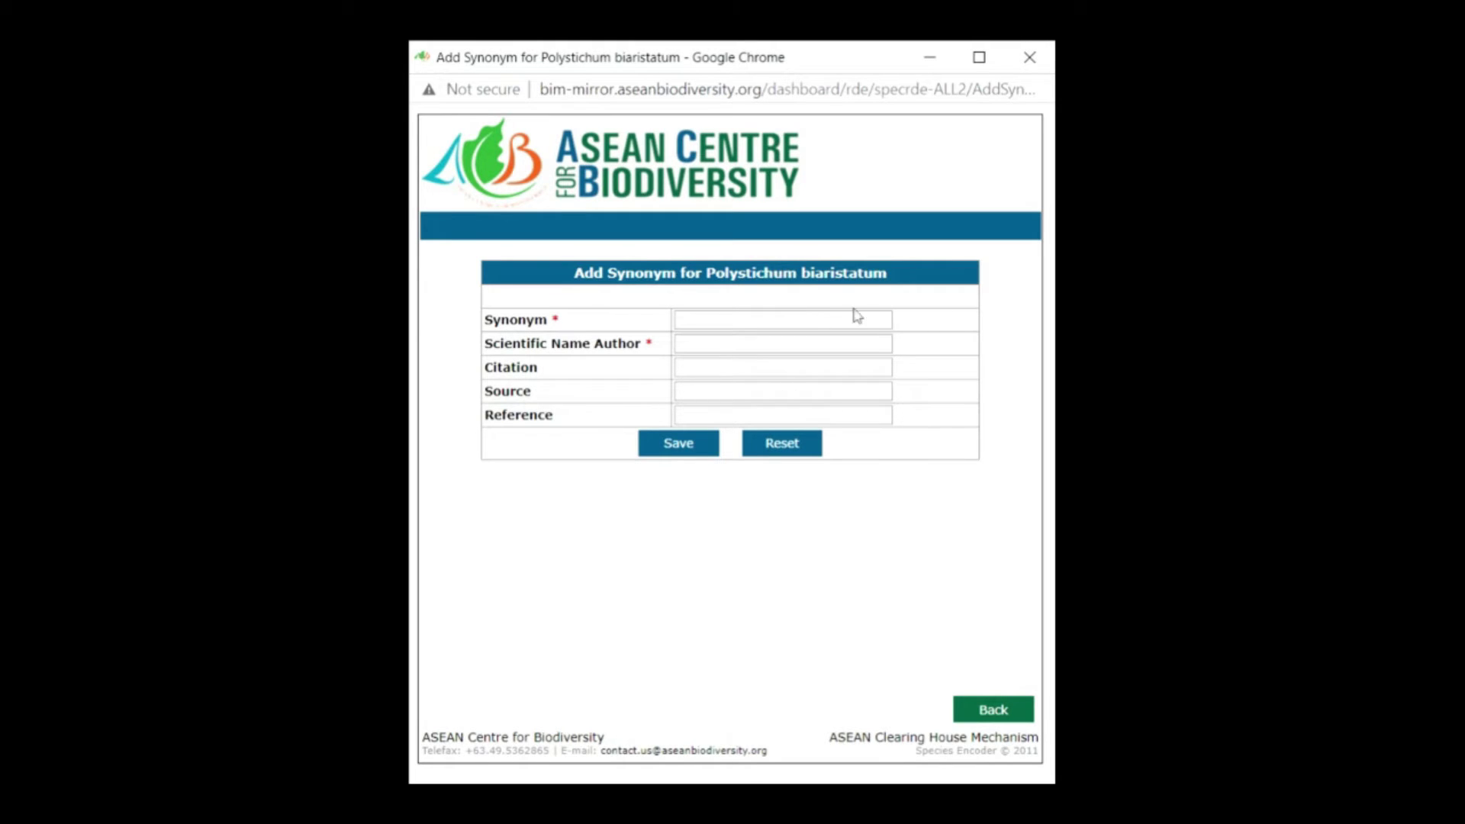
Step: Enter Polystichum subapiciflorum as the synonym with Hayata as its Scientific Name Author, and save the entry
{"action": "left_click", "coordinate": [801, 324]}
{"action": "key", "text": "ctrl+v"}
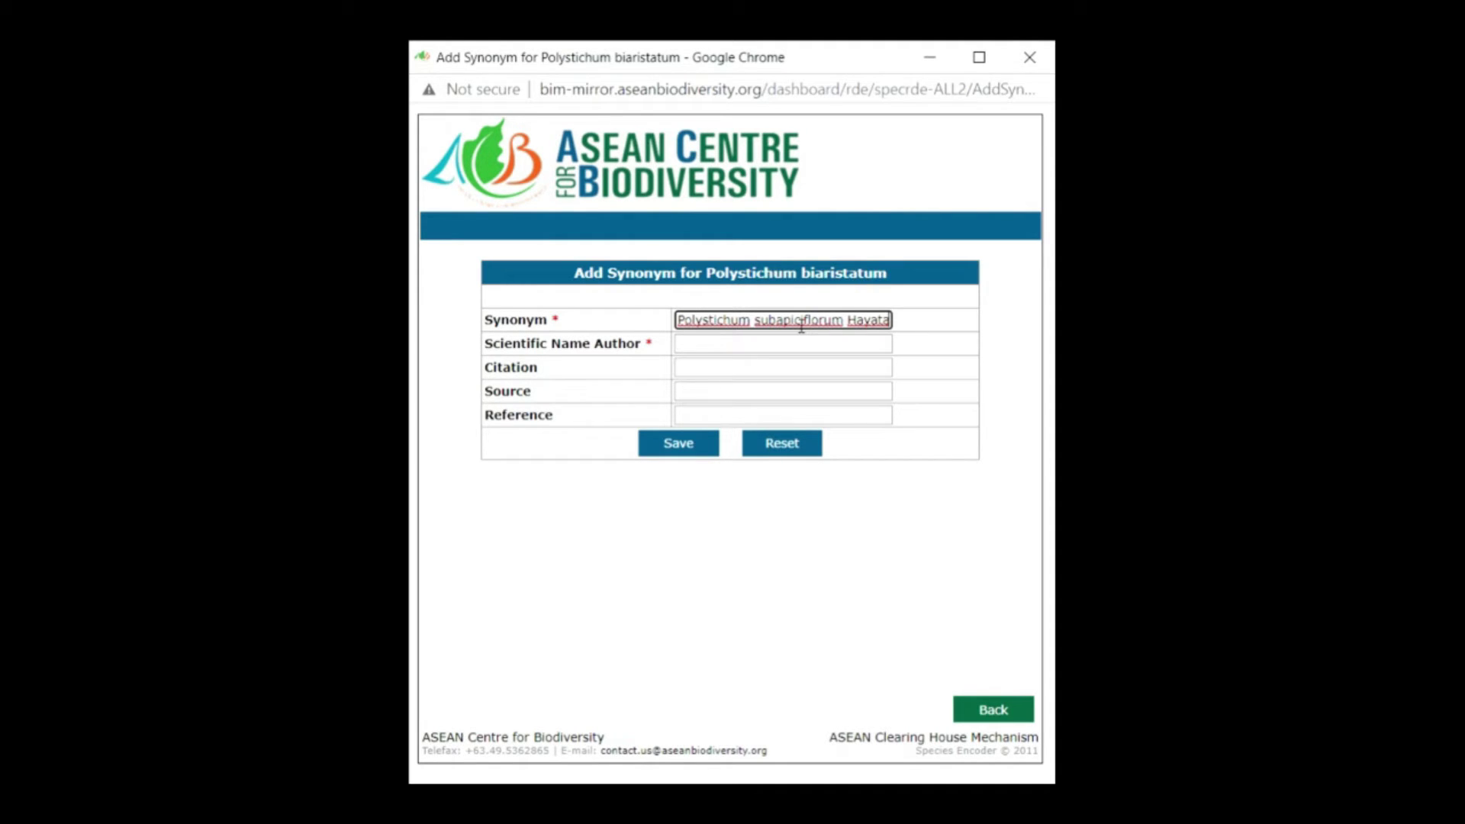
{"action": "left_click_drag", "start_coordinate": [847, 320], "coordinate": [958, 338]}
{"action": "key", "text": "ctrl+x"}
{"action": "key", "text": "Tab"}
{"action": "key", "text": "ctrl+v"}
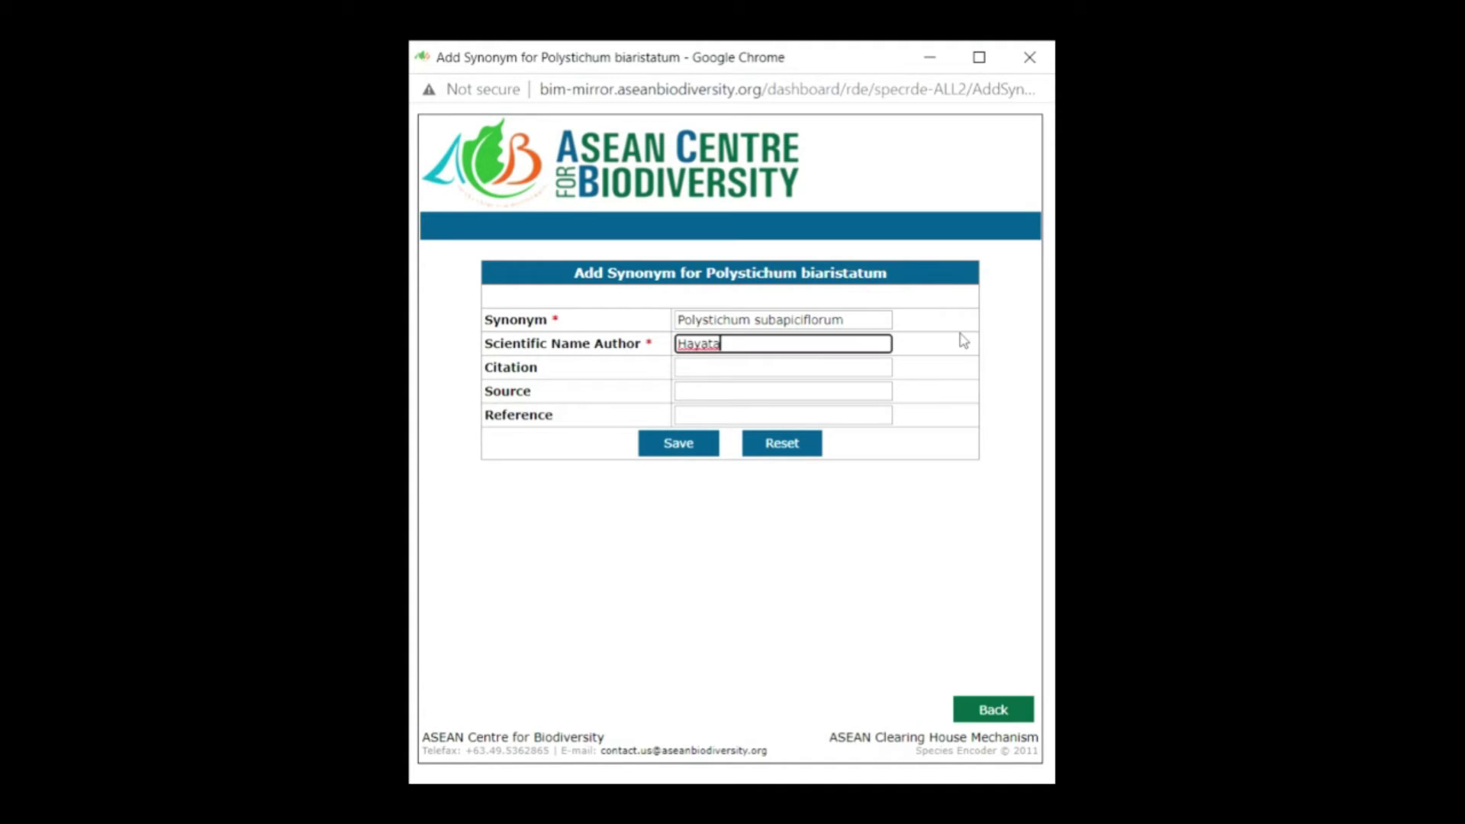
{"action": "left_click", "coordinate": [683, 449]}
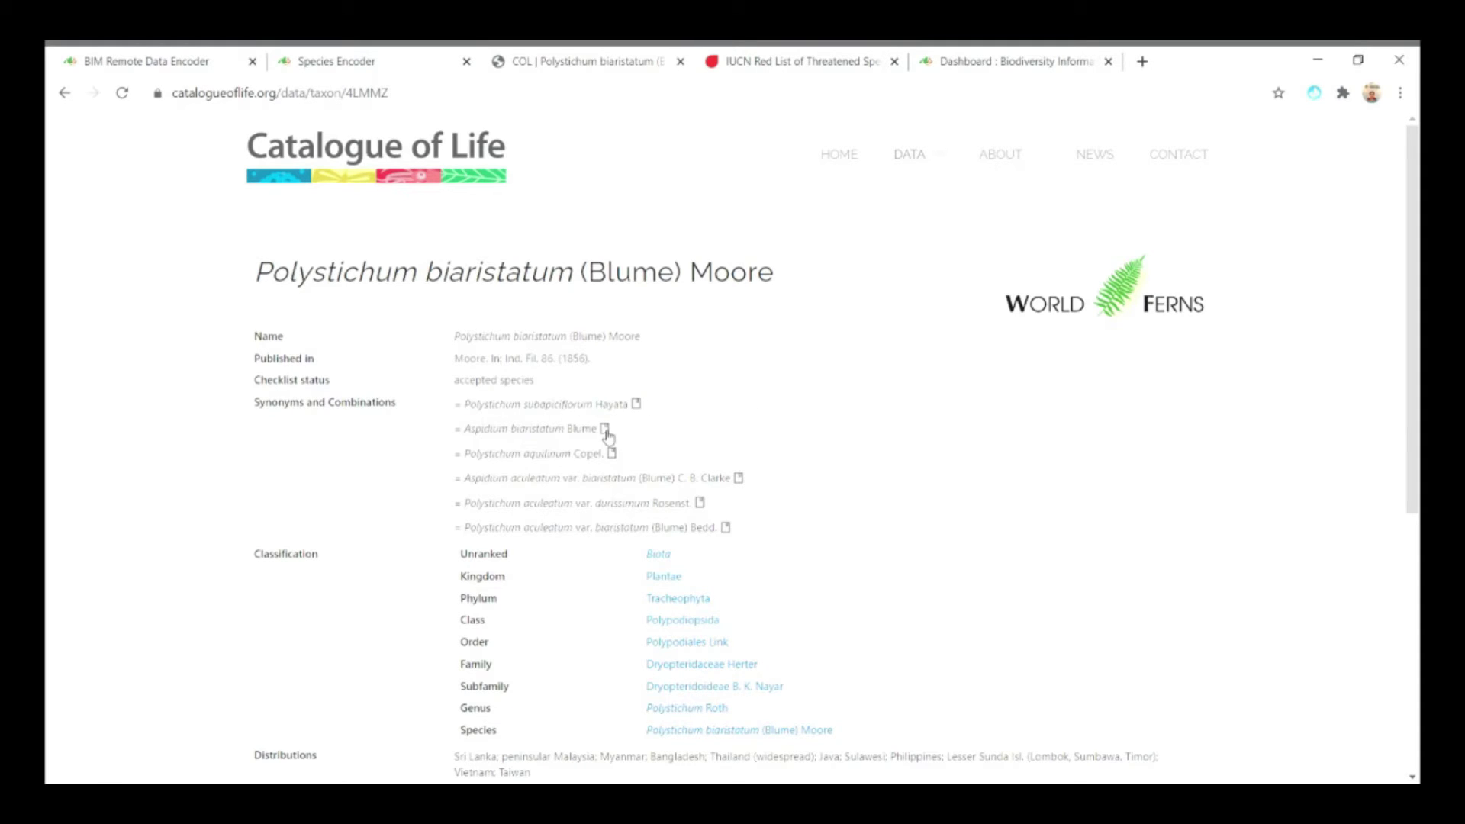
Step: Add the Catalogue of Life synonym Aspidium biaristatum with Blume as its Scientific Name Author, and save the entry
{"action": "left_click_drag", "start_coordinate": [598, 429], "coordinate": [462, 431]}
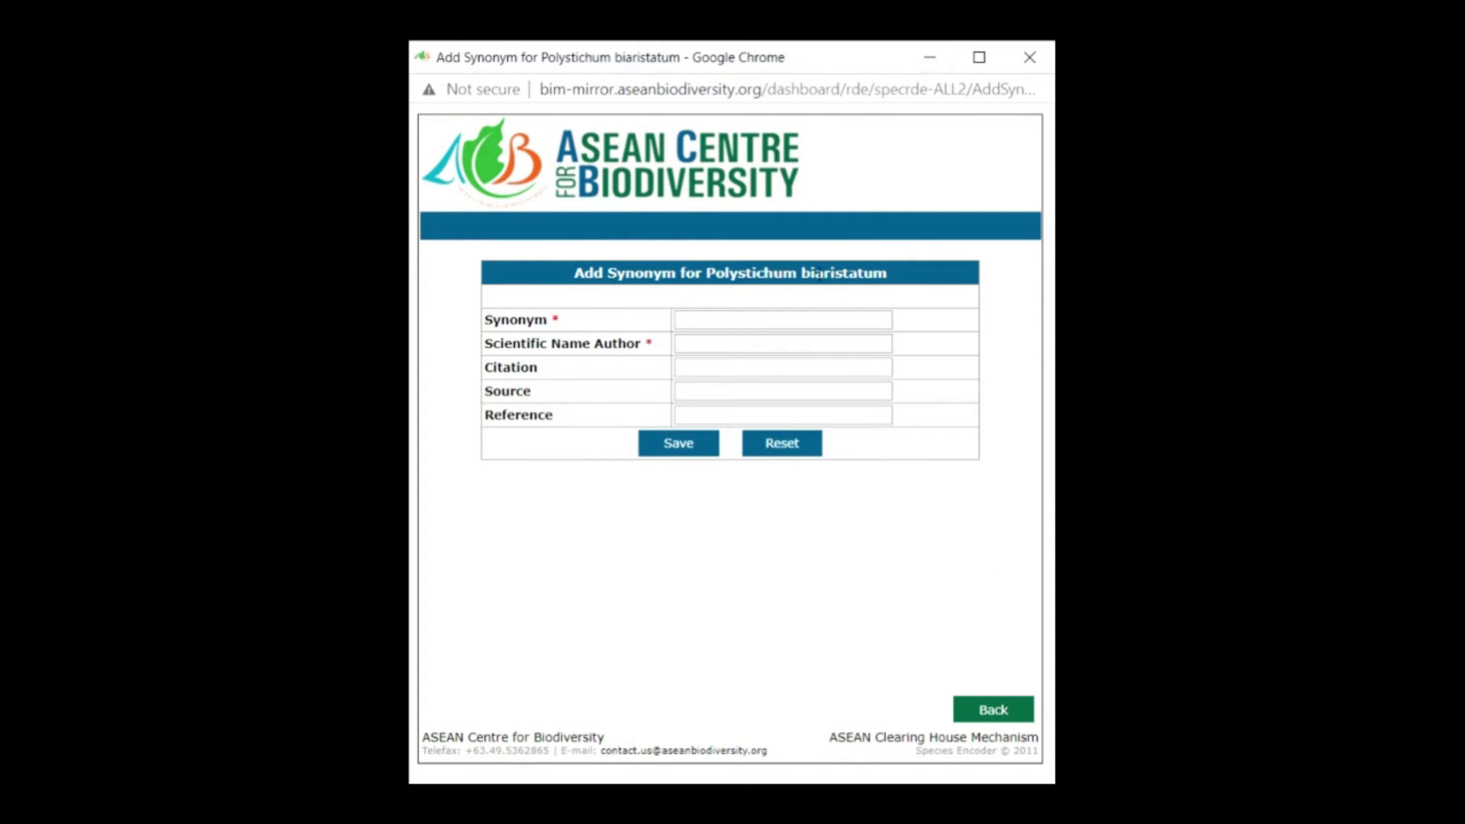
{"action": "left_click", "coordinate": [740, 327]}
{"action": "key", "text": "ctrl+v"}
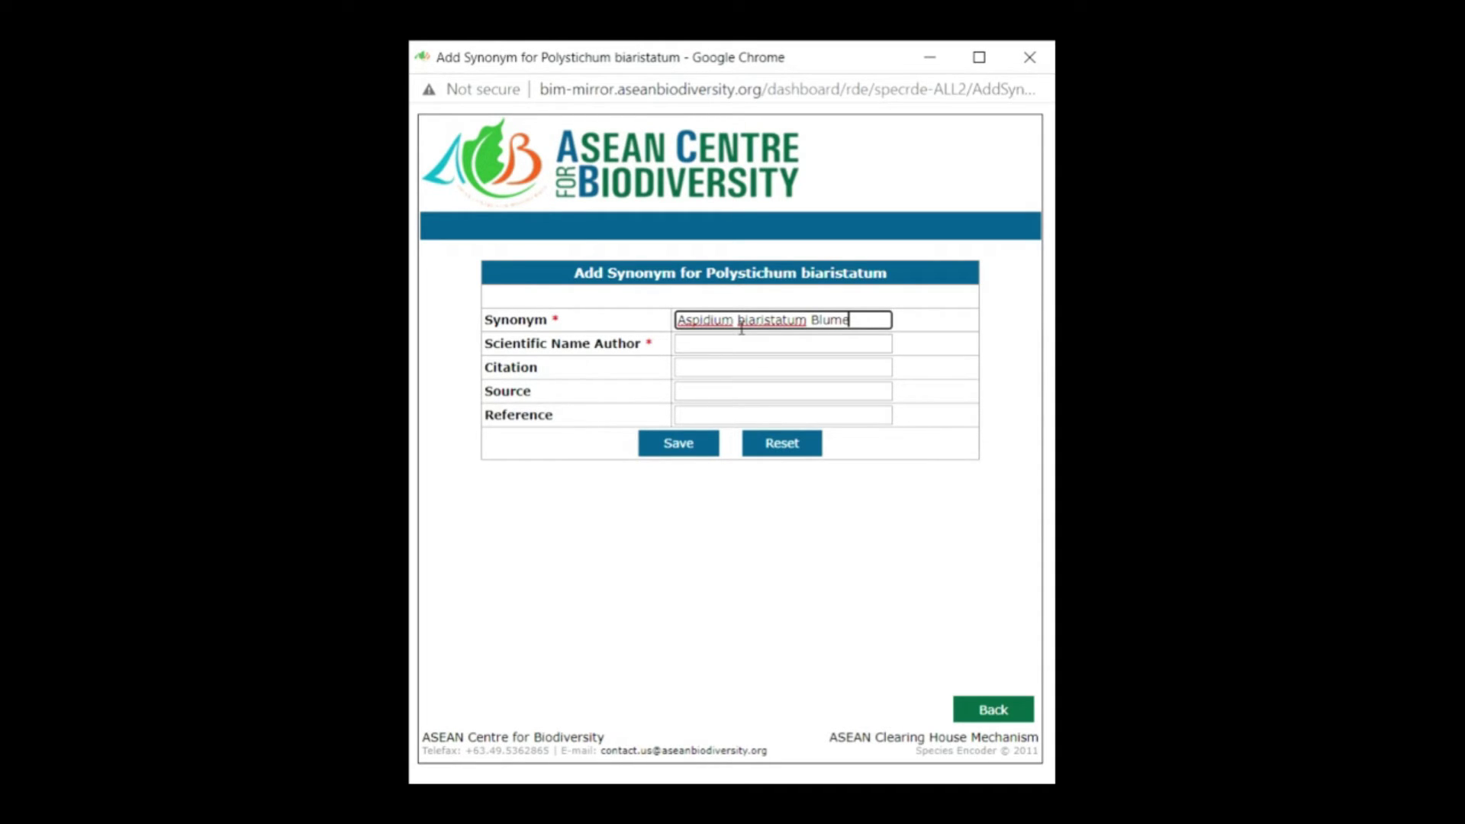
{"action": "double_click", "coordinate": [824, 326]}
{"action": "key", "text": "BackSpace"}
{"action": "key", "text": "BackSpace"}
{"action": "key", "text": "Tab"}
{"action": "key", "text": "ctrl+v"}
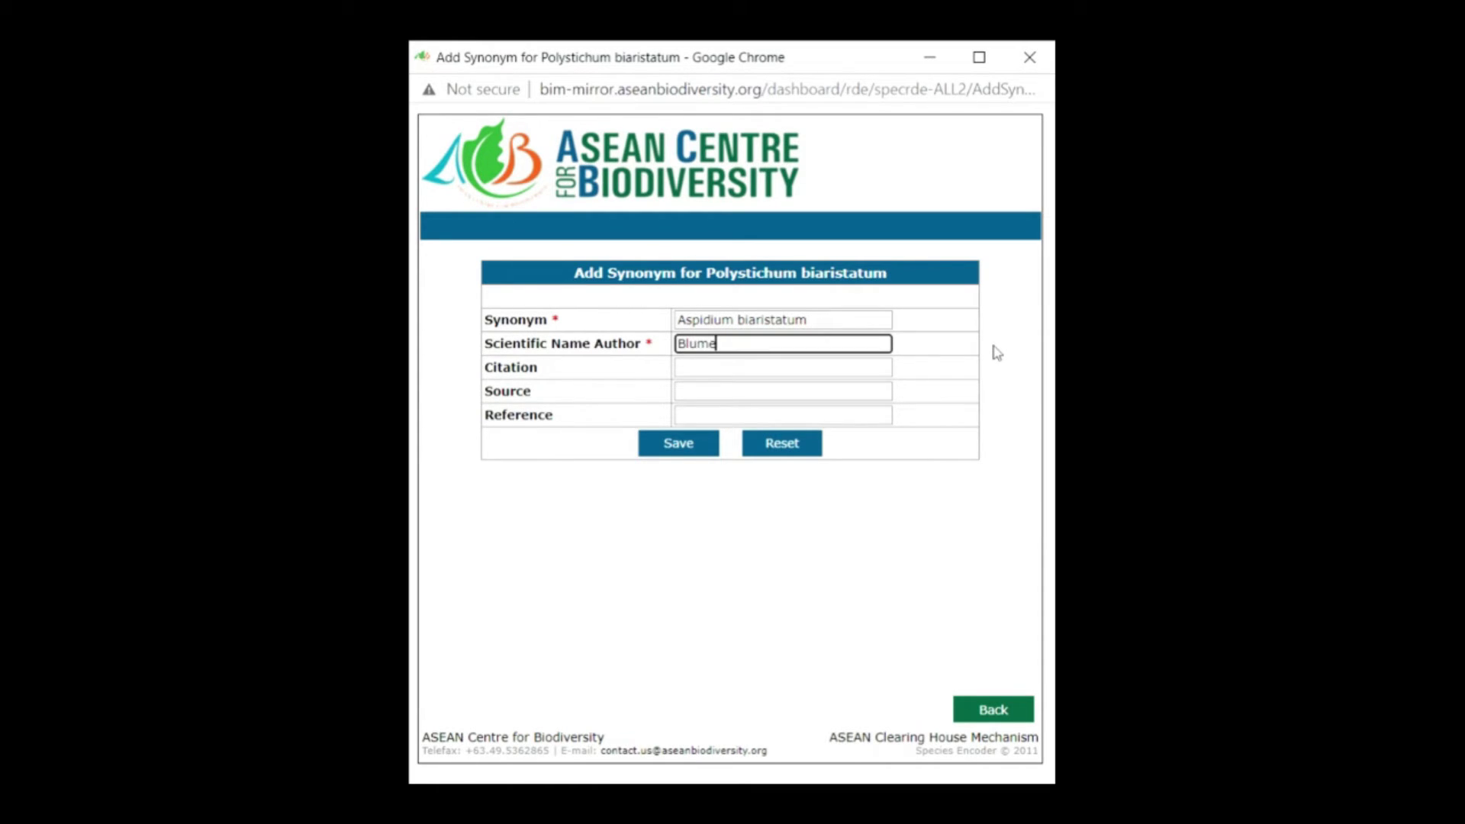
{"action": "left_click", "coordinate": [709, 449]}
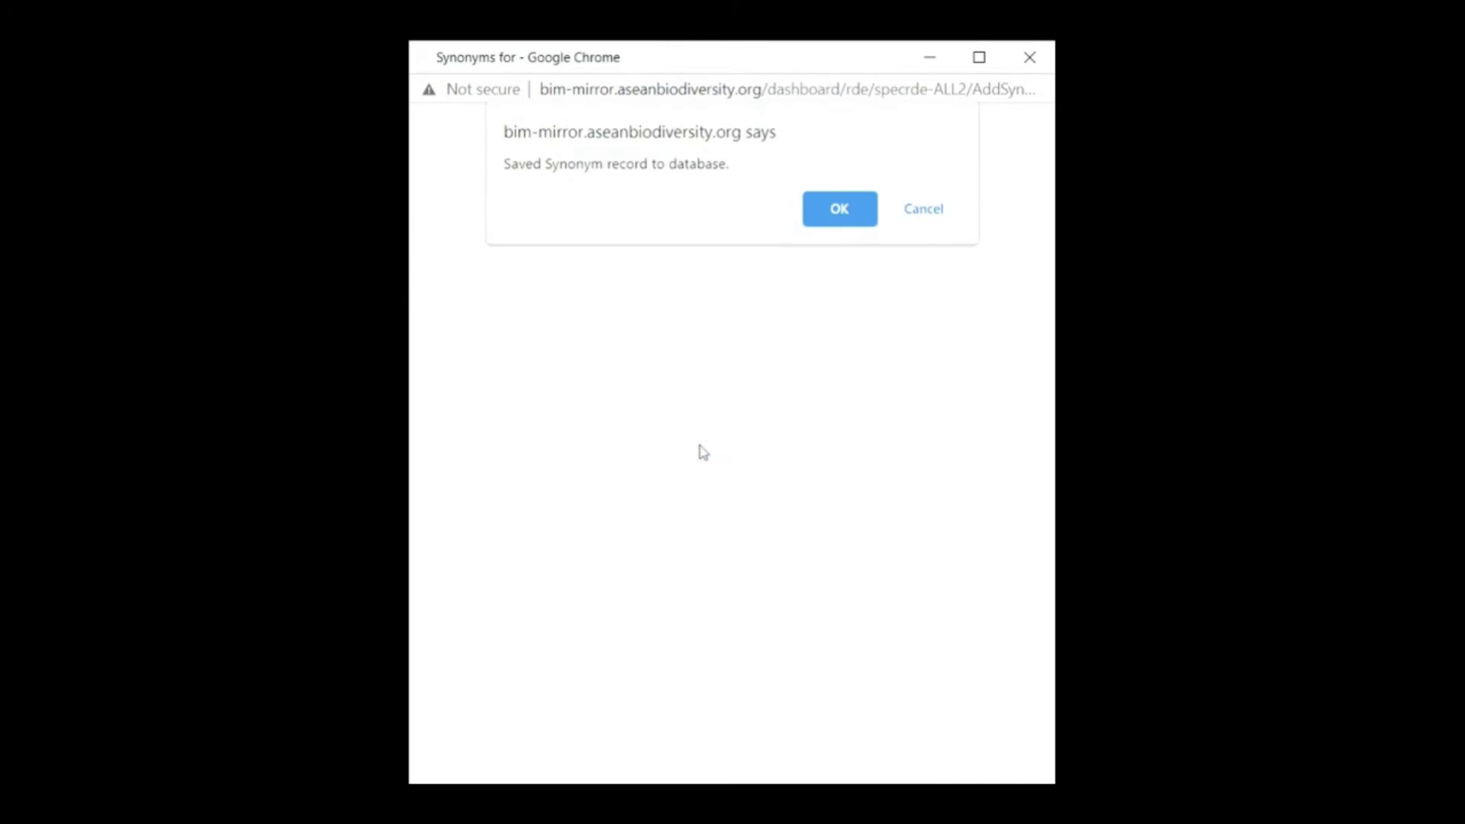
{"action": "left_click", "coordinate": [838, 207]}
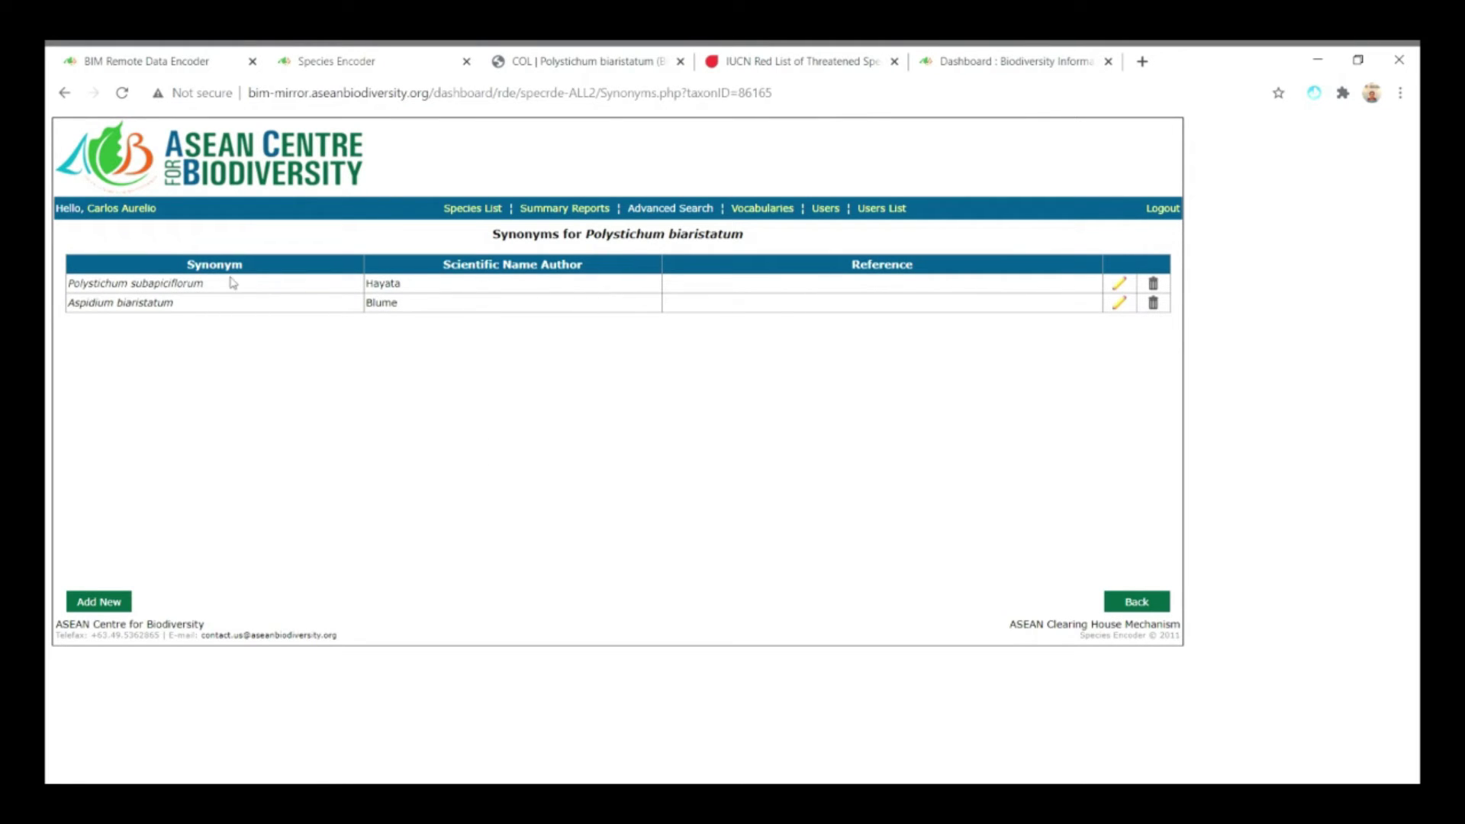
Step: Start another synonym entry and copy Polystichum aquilinum Copel. from the Catalogue of Life page
{"action": "left_click", "coordinate": [95, 606]}
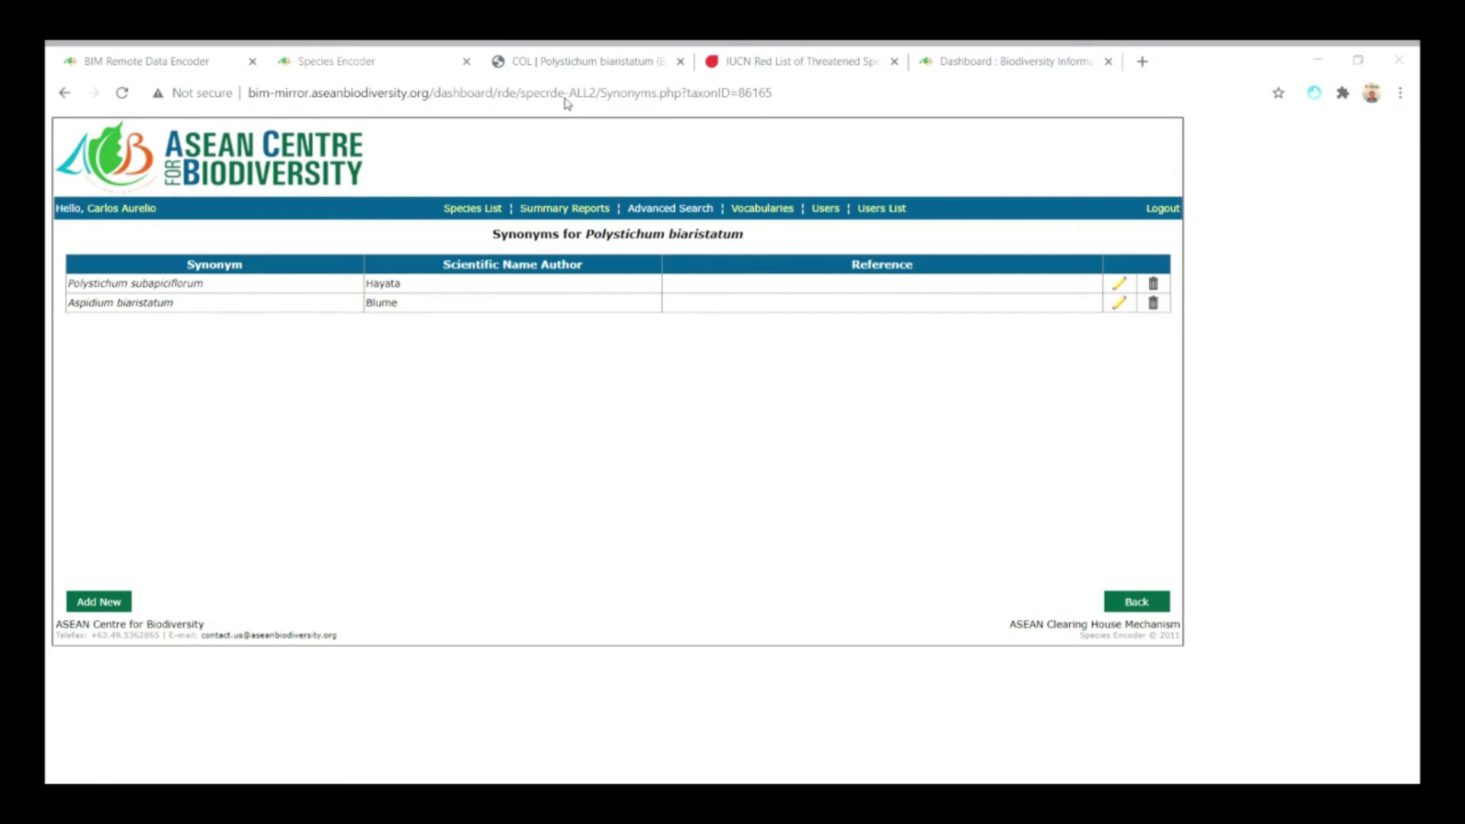
{"action": "left_click", "coordinate": [557, 71]}
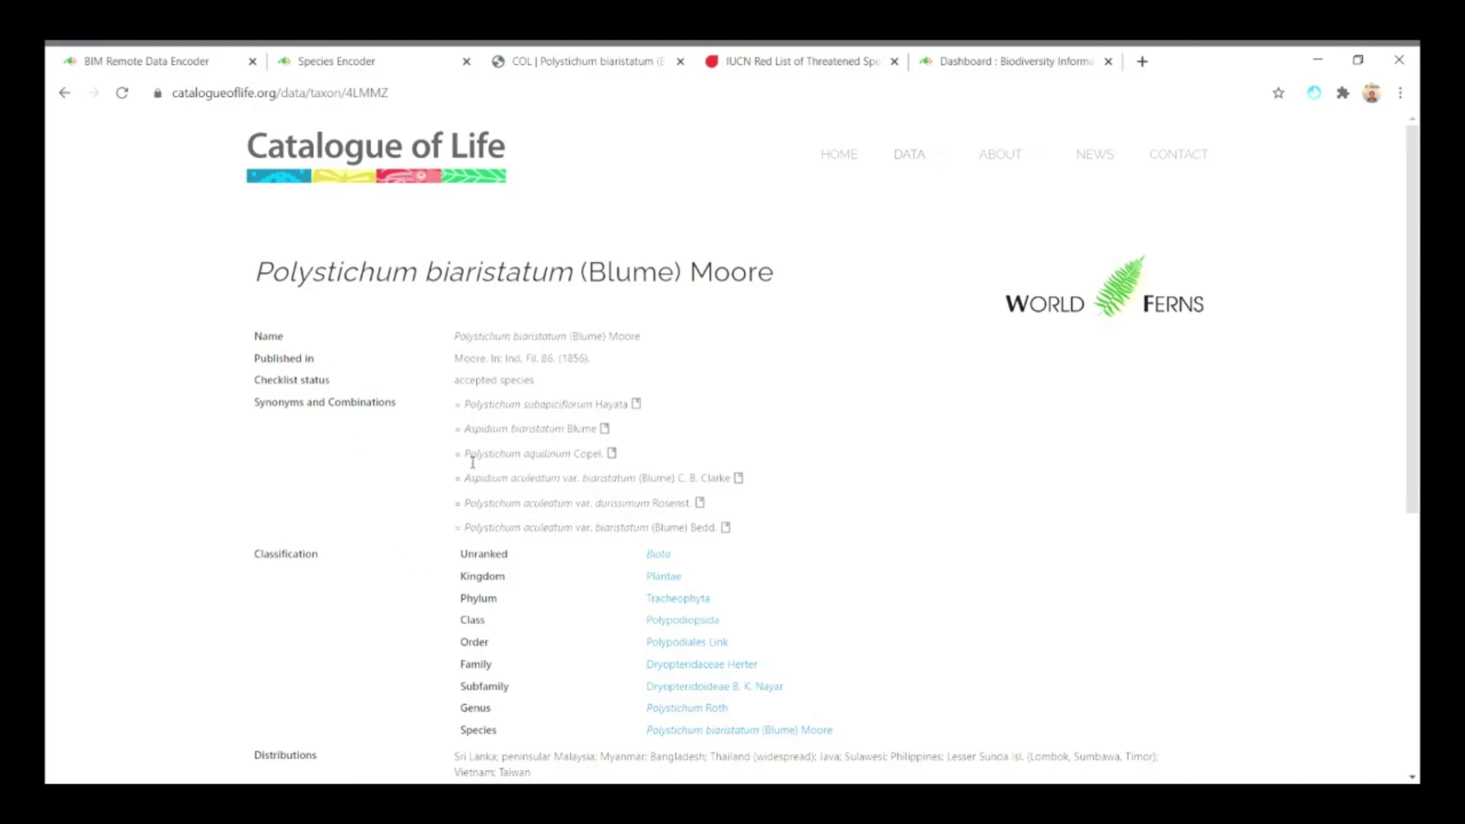
{"action": "left_click_drag", "start_coordinate": [465, 458], "coordinate": [611, 461]}
{"action": "key", "text": "ctrl+c"}
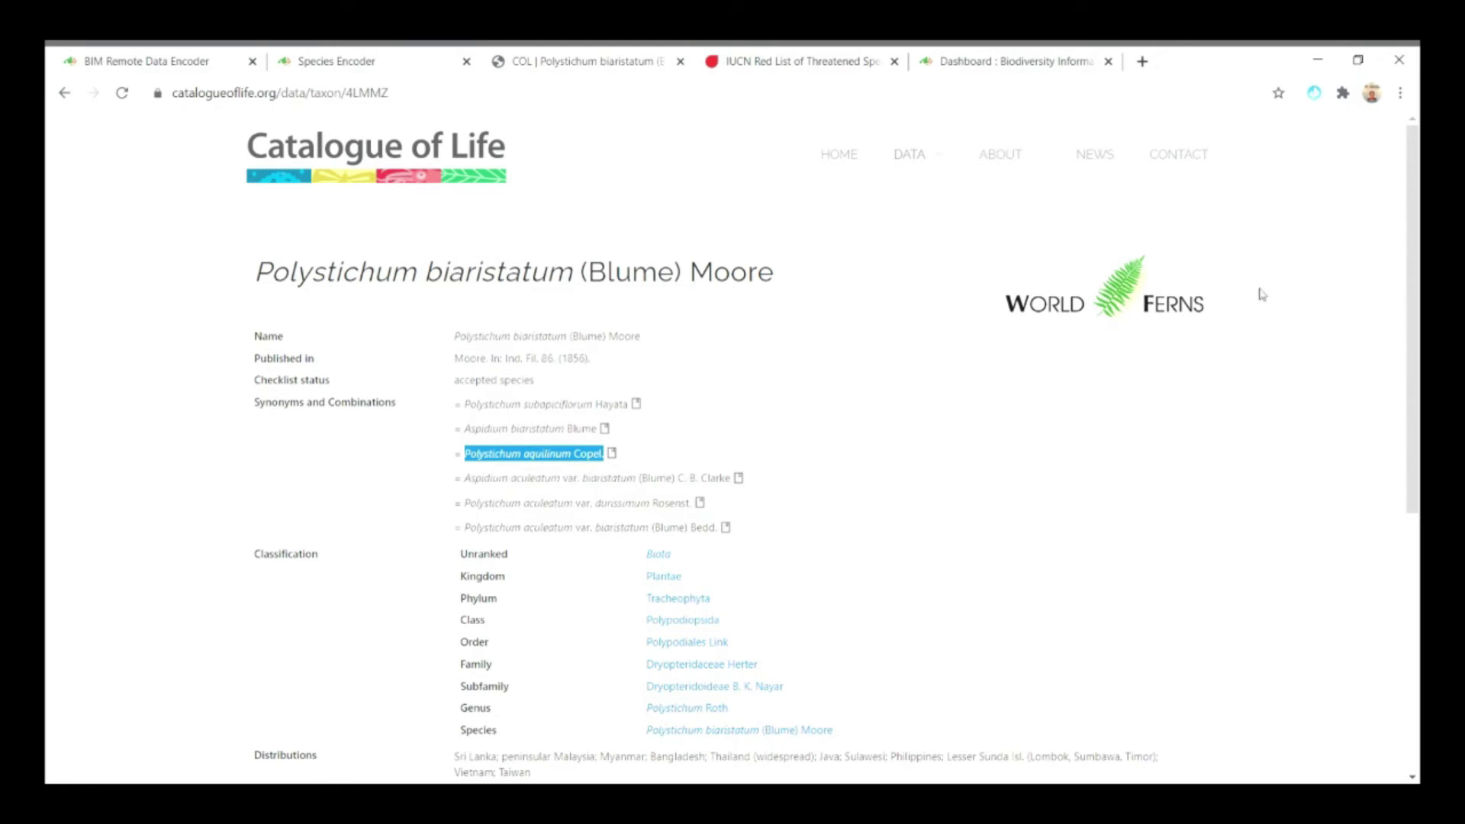
{"action": "key", "text": "alt+Tab"}
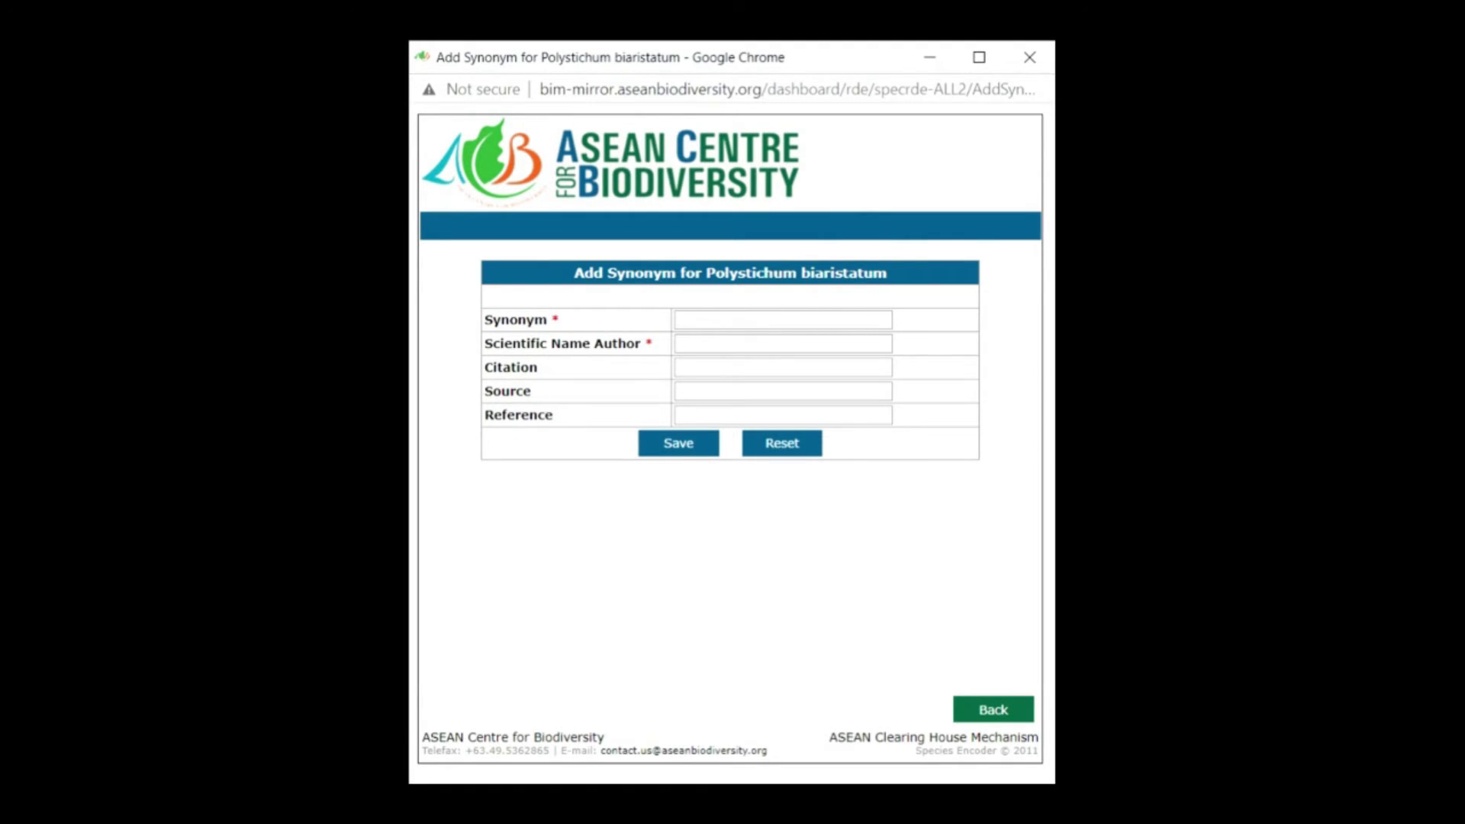
Step: Enter Polystichum aquilinum as the synonym with Copel. as its Scientific Name Author, and save the entry
{"action": "left_click", "coordinate": [754, 324]}
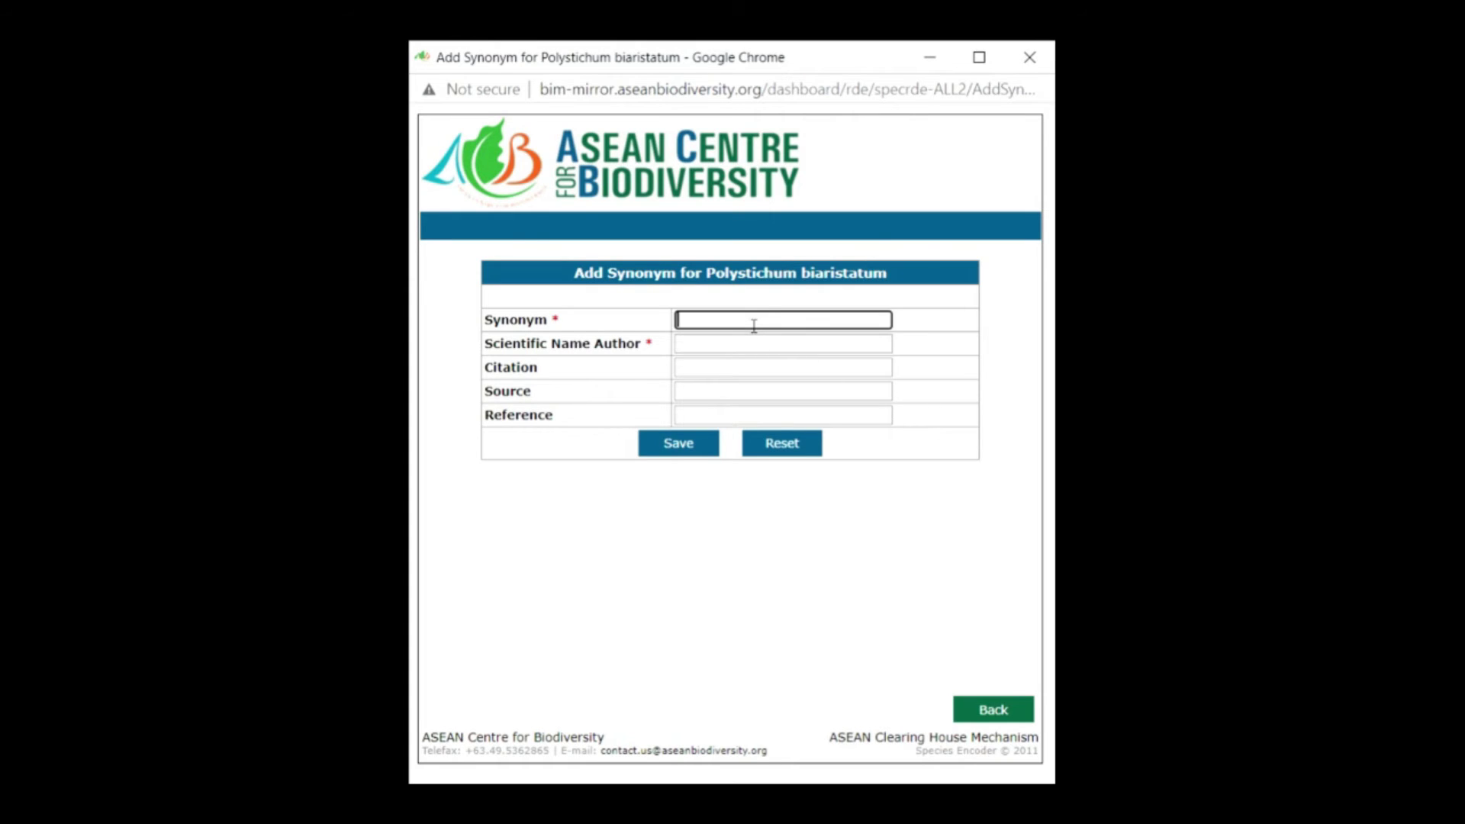
{"action": "key", "text": "ctrl+v"}
{"action": "left_click_drag", "start_coordinate": [818, 322], "coordinate": [927, 338]}
{"action": "key", "text": "ctrl+c"}
{"action": "key", "text": "BackSpace"}
{"action": "key", "text": "Tab"}
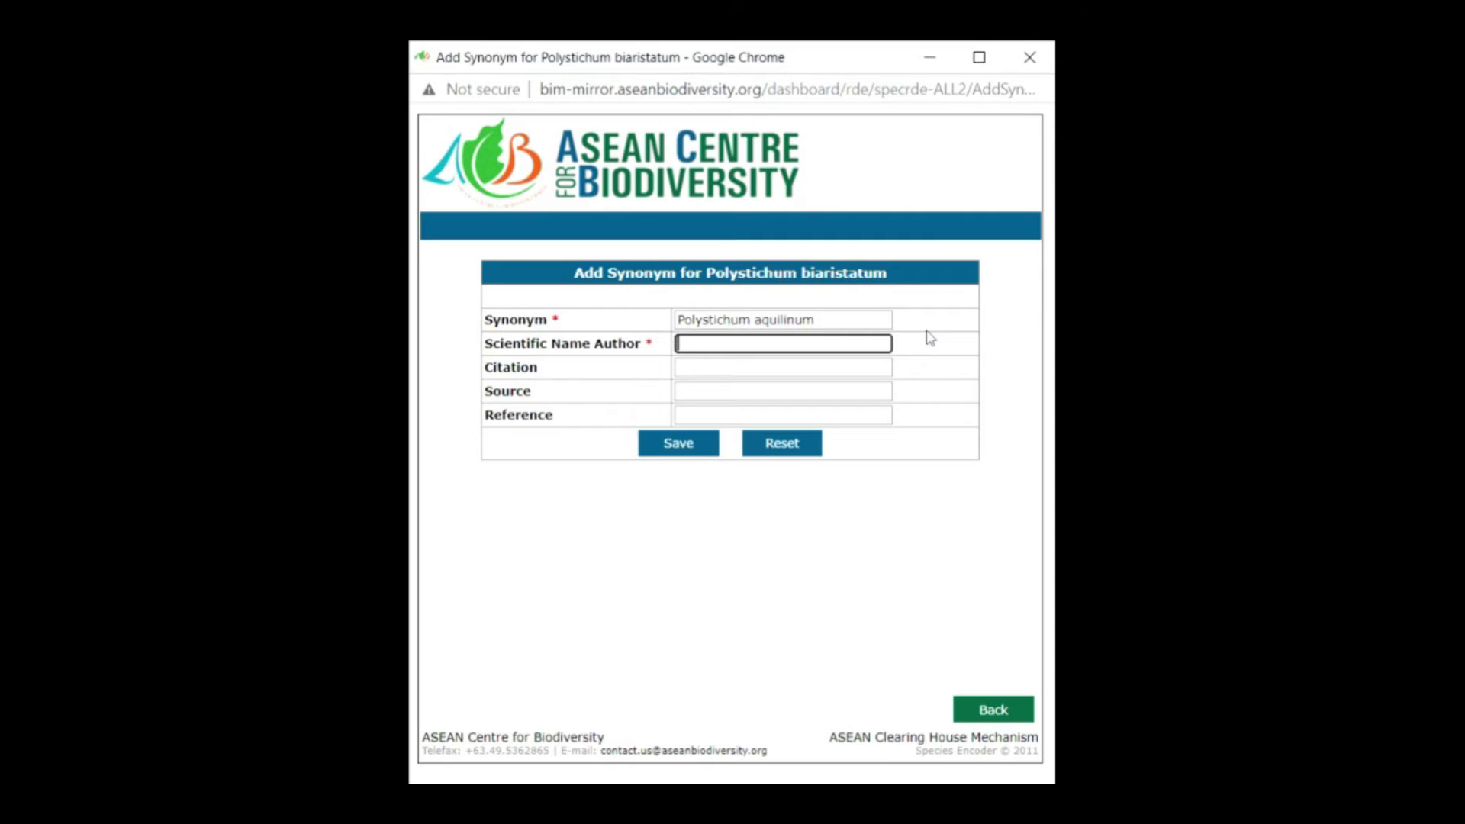
{"action": "key", "text": "ctrl+v"}
{"action": "left_click", "coordinate": [679, 443]}
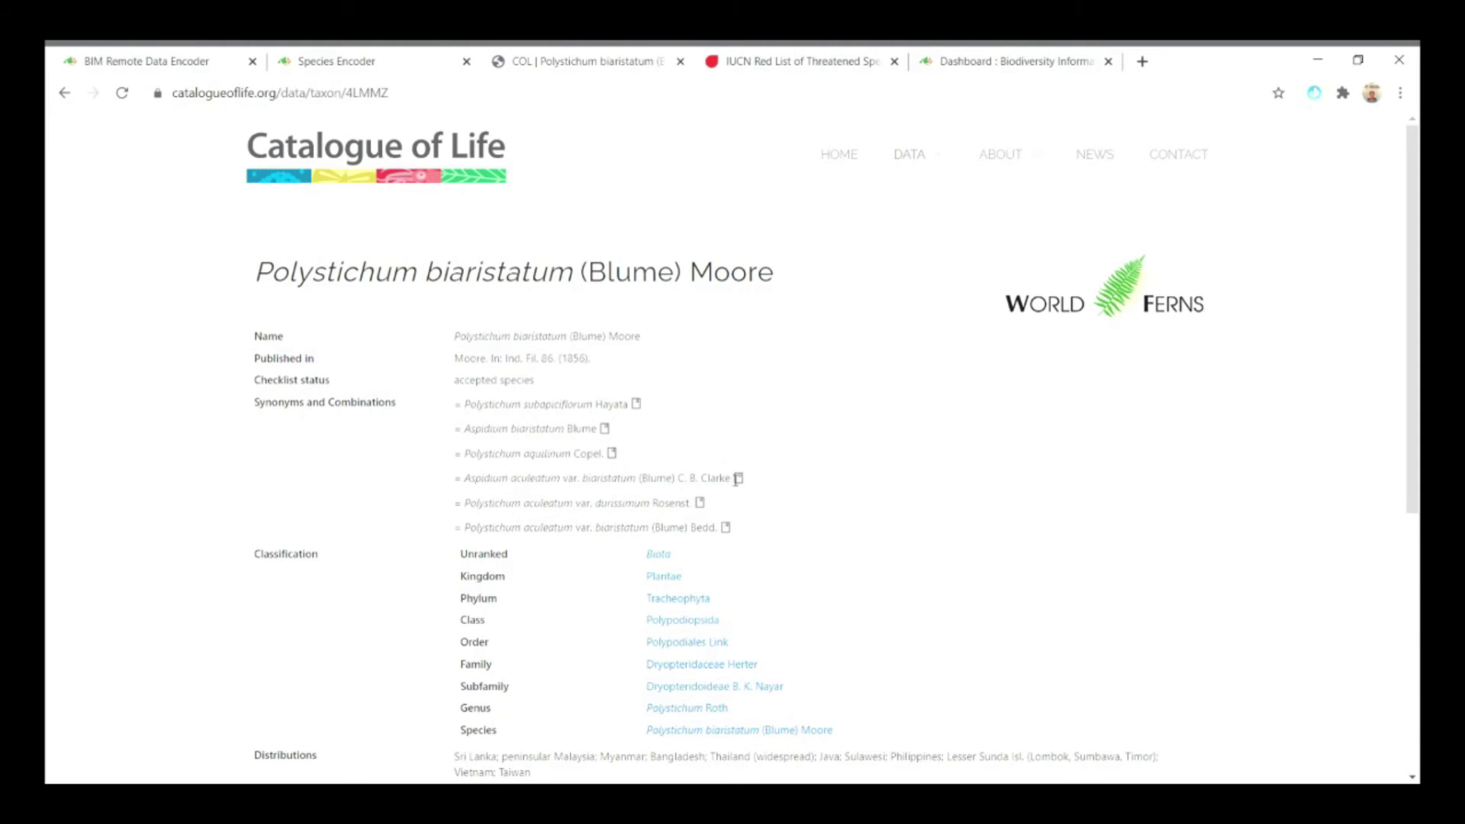
Step: Copy Aspidium aculeatum var. biaristatum (Blume) C. B. Clarke from Catalogue of Life into the Synonym field of a new entry
{"action": "left_click_drag", "start_coordinate": [733, 478], "coordinate": [472, 479]}
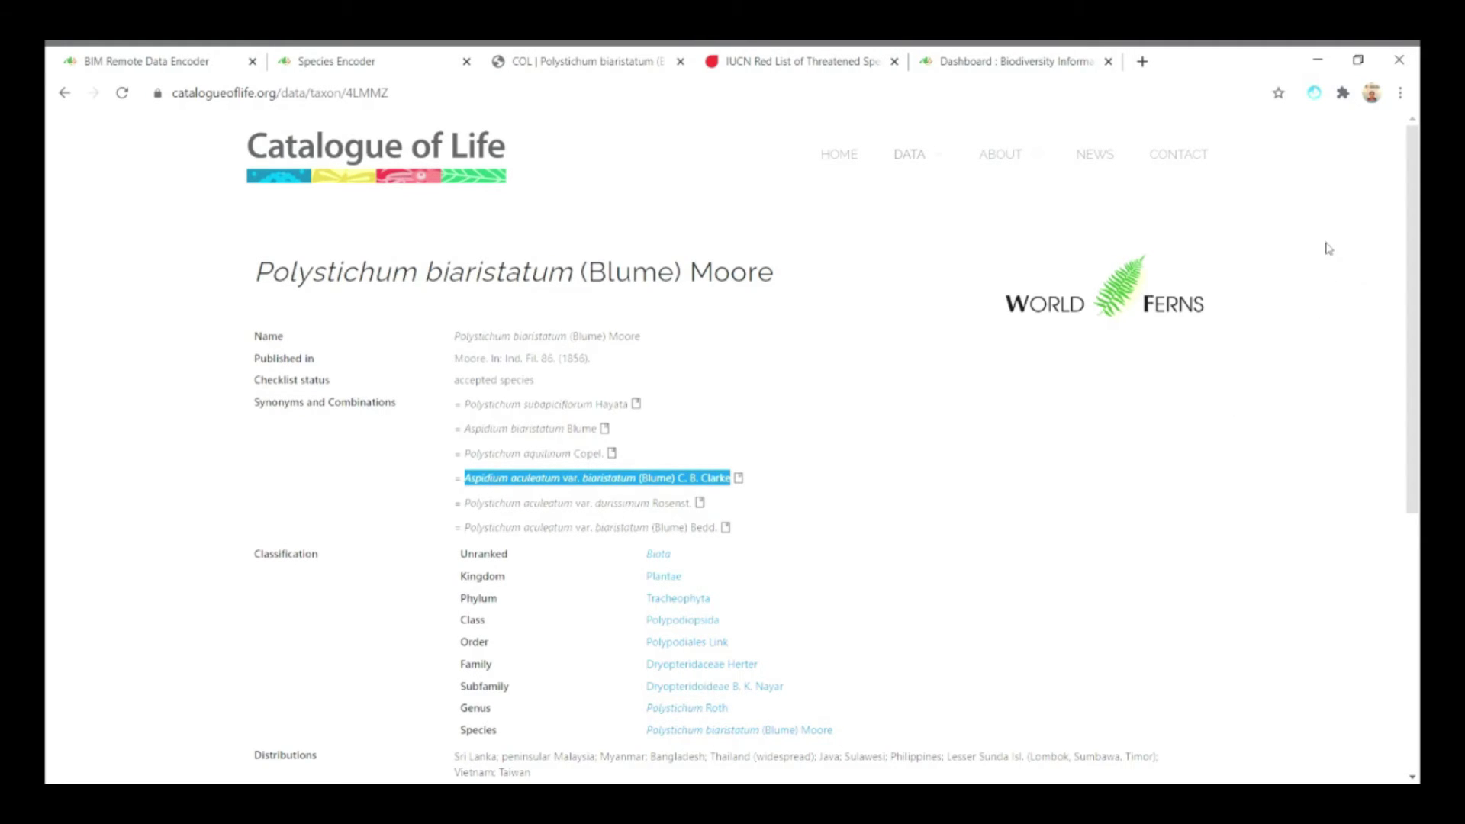
{"action": "left_click", "coordinate": [1317, 60]}
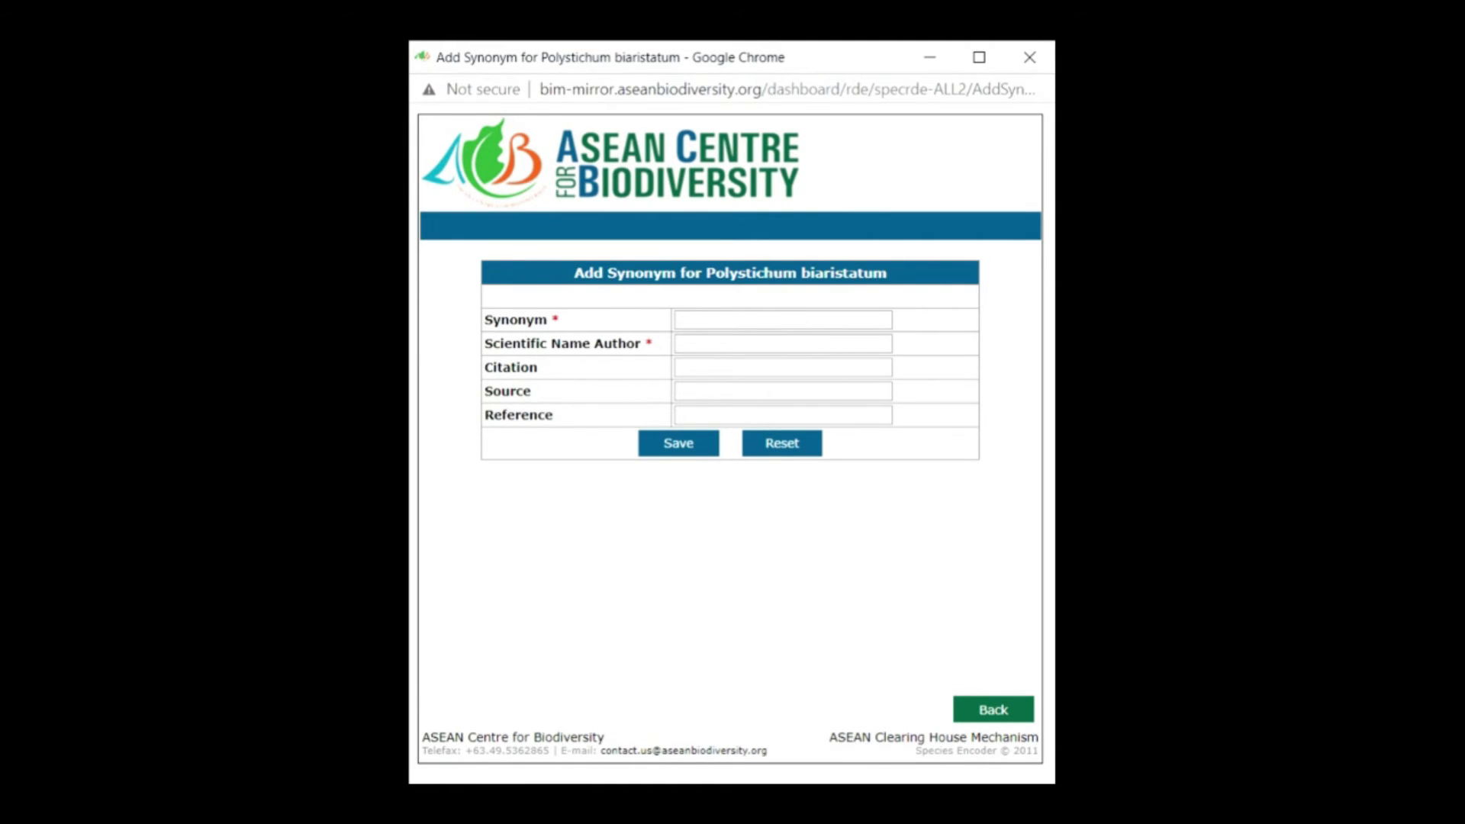
{"action": "left_click", "coordinate": [797, 333]}
{"action": "key", "text": "ctrl+v"}
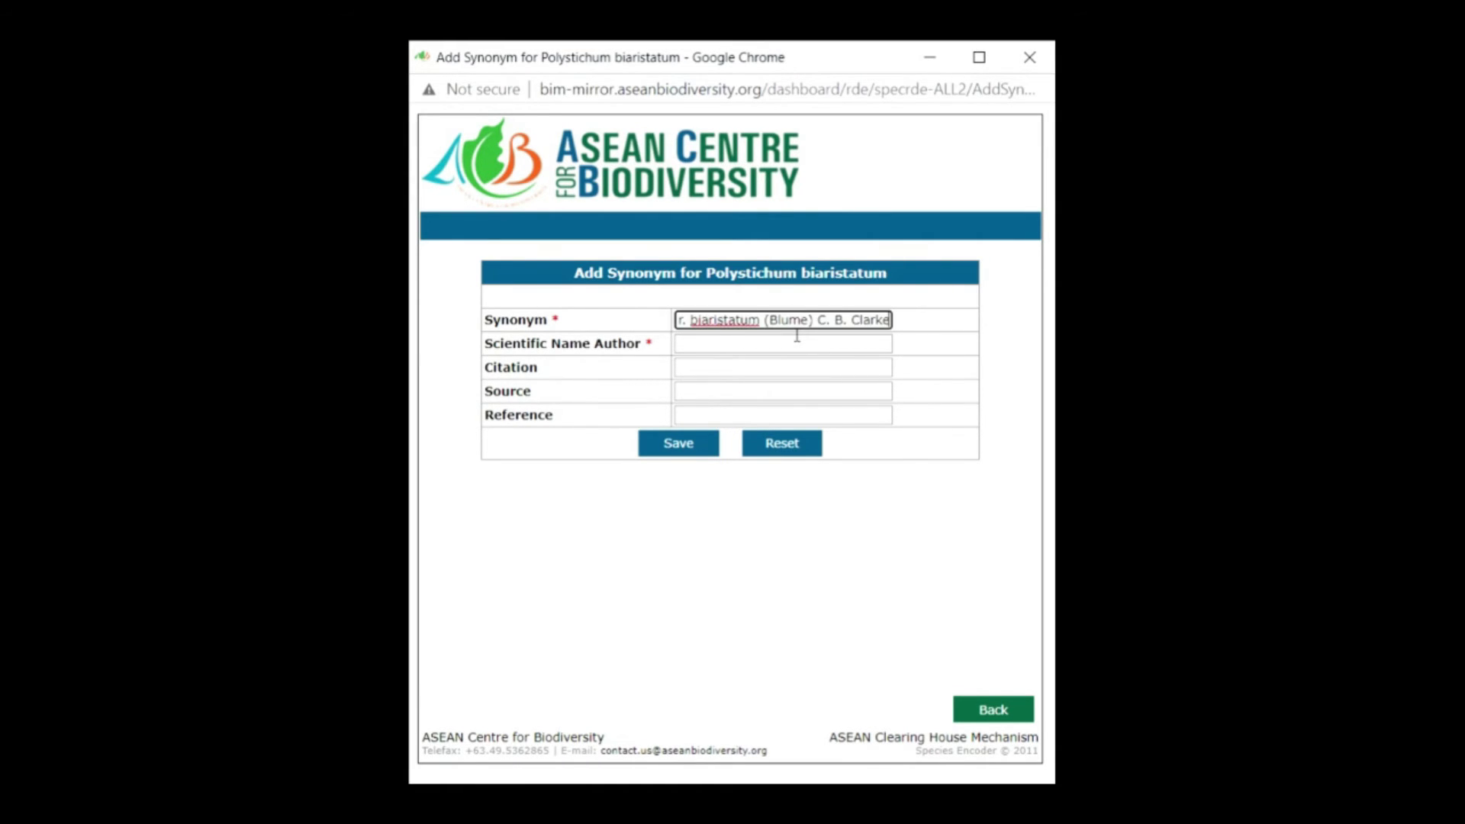
Step: Move (Blume) C. B. Clarke from the Synonym field to Scientific Name Author and save the synonym
{"action": "left_click_drag", "start_coordinate": [765, 327], "coordinate": [890, 321]}
{"action": "key", "text": "ctrl+c"}
{"action": "key", "text": "BackSpace"}
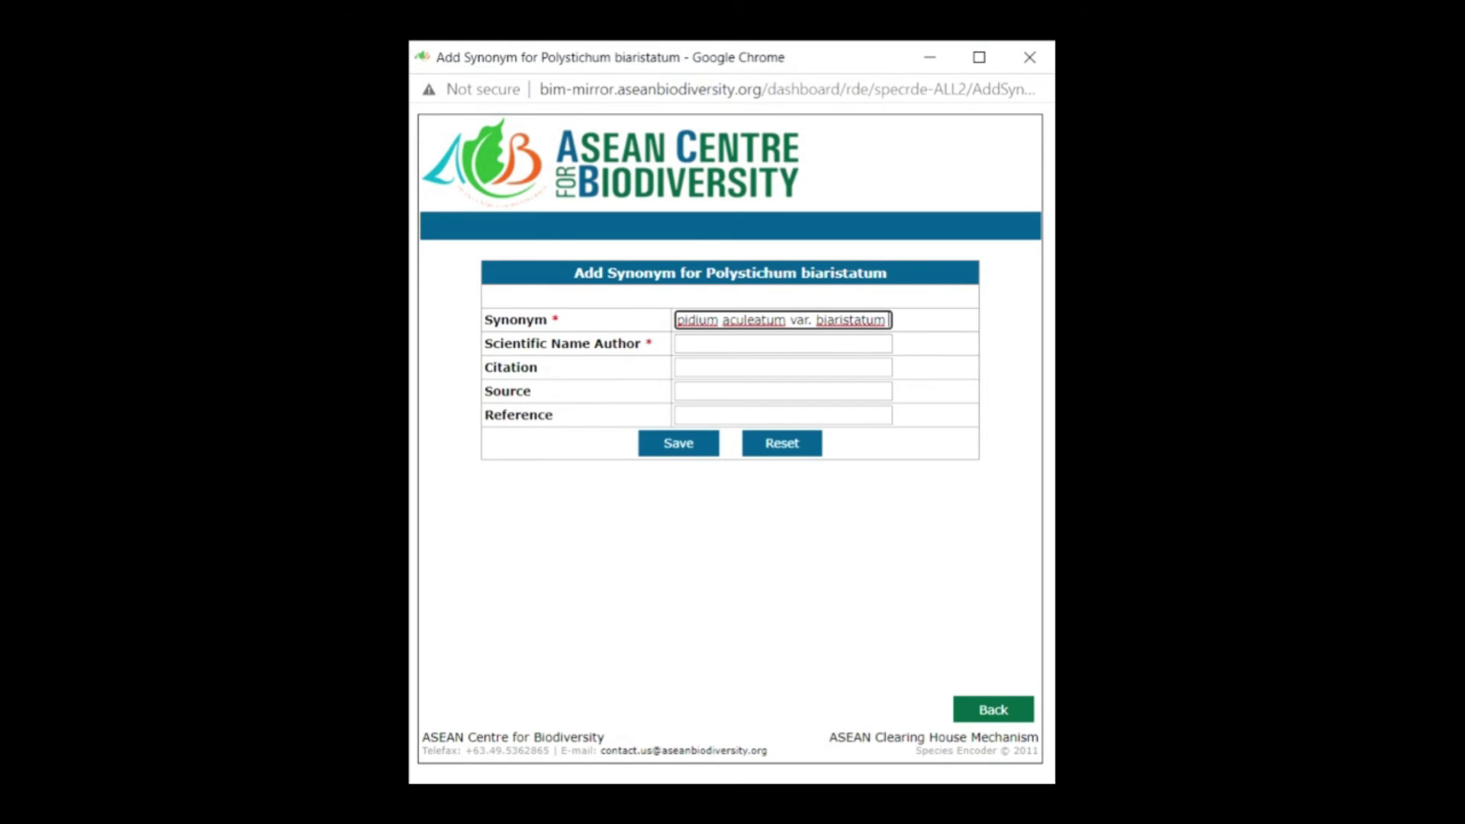
{"action": "key", "text": "BackSpace"}
{"action": "left_click", "coordinate": [782, 343]}
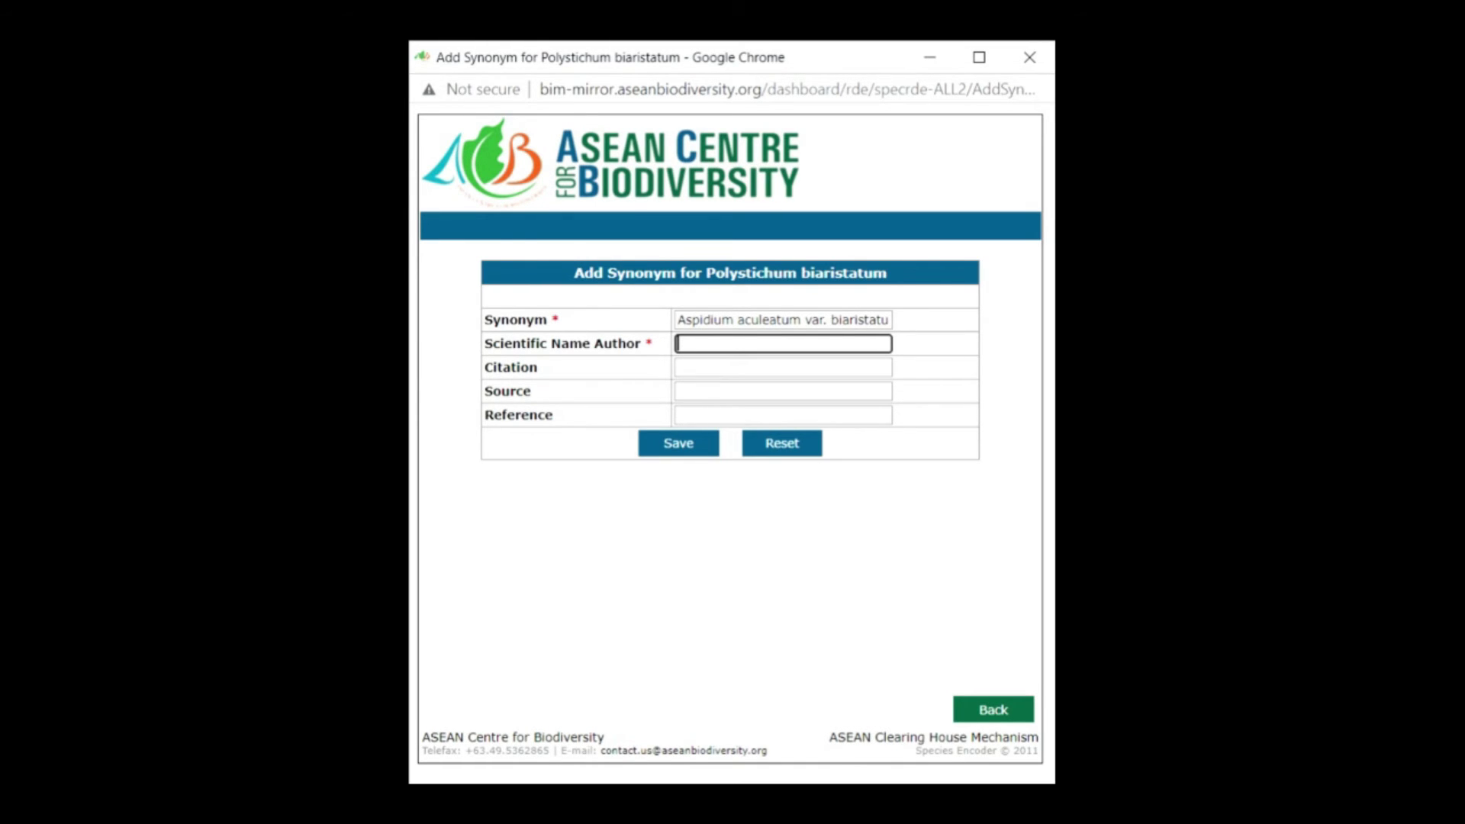
{"action": "key", "text": "ctrl+v"}
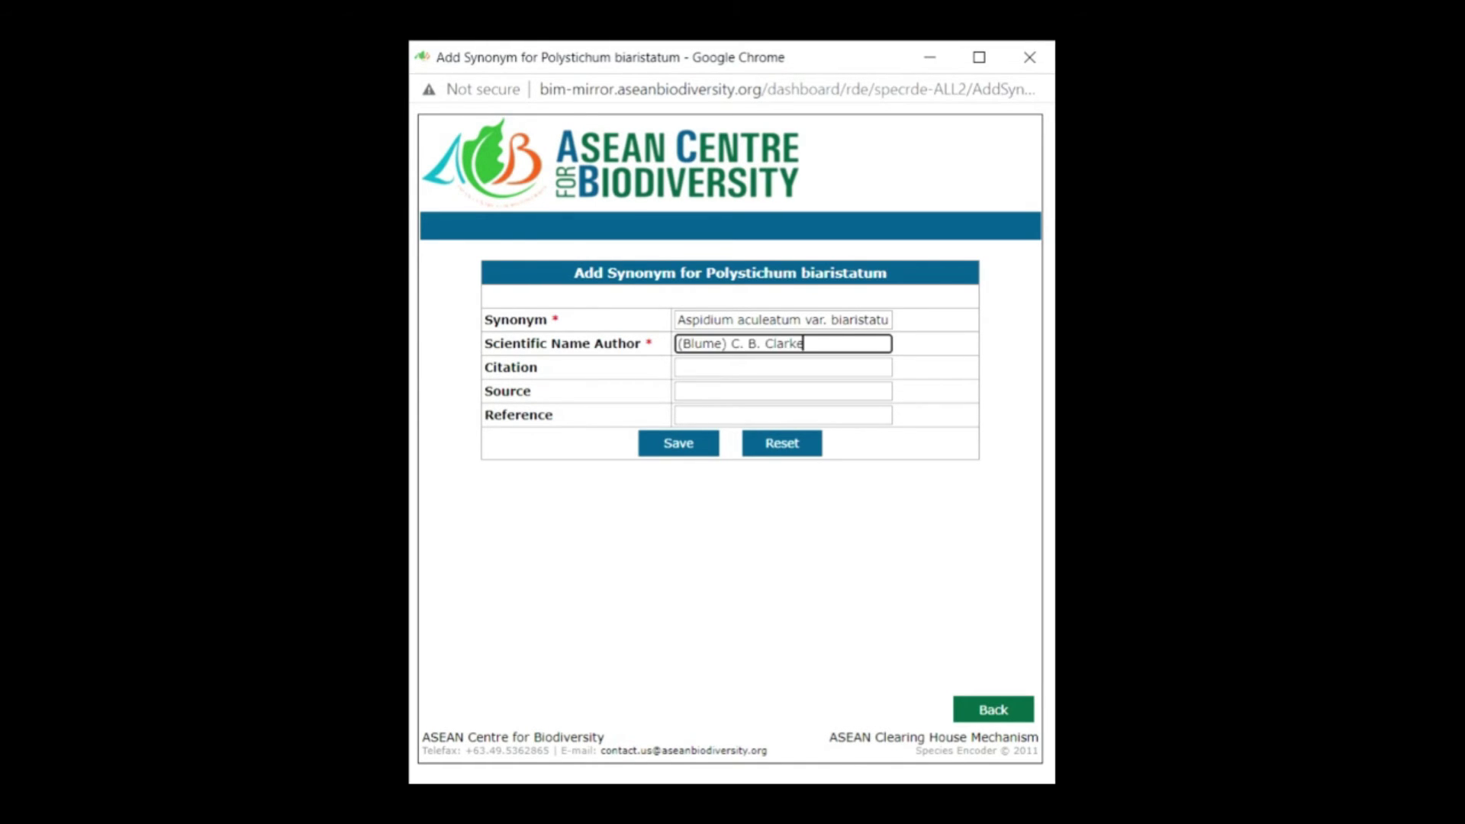
{"action": "left_click", "coordinate": [686, 449]}
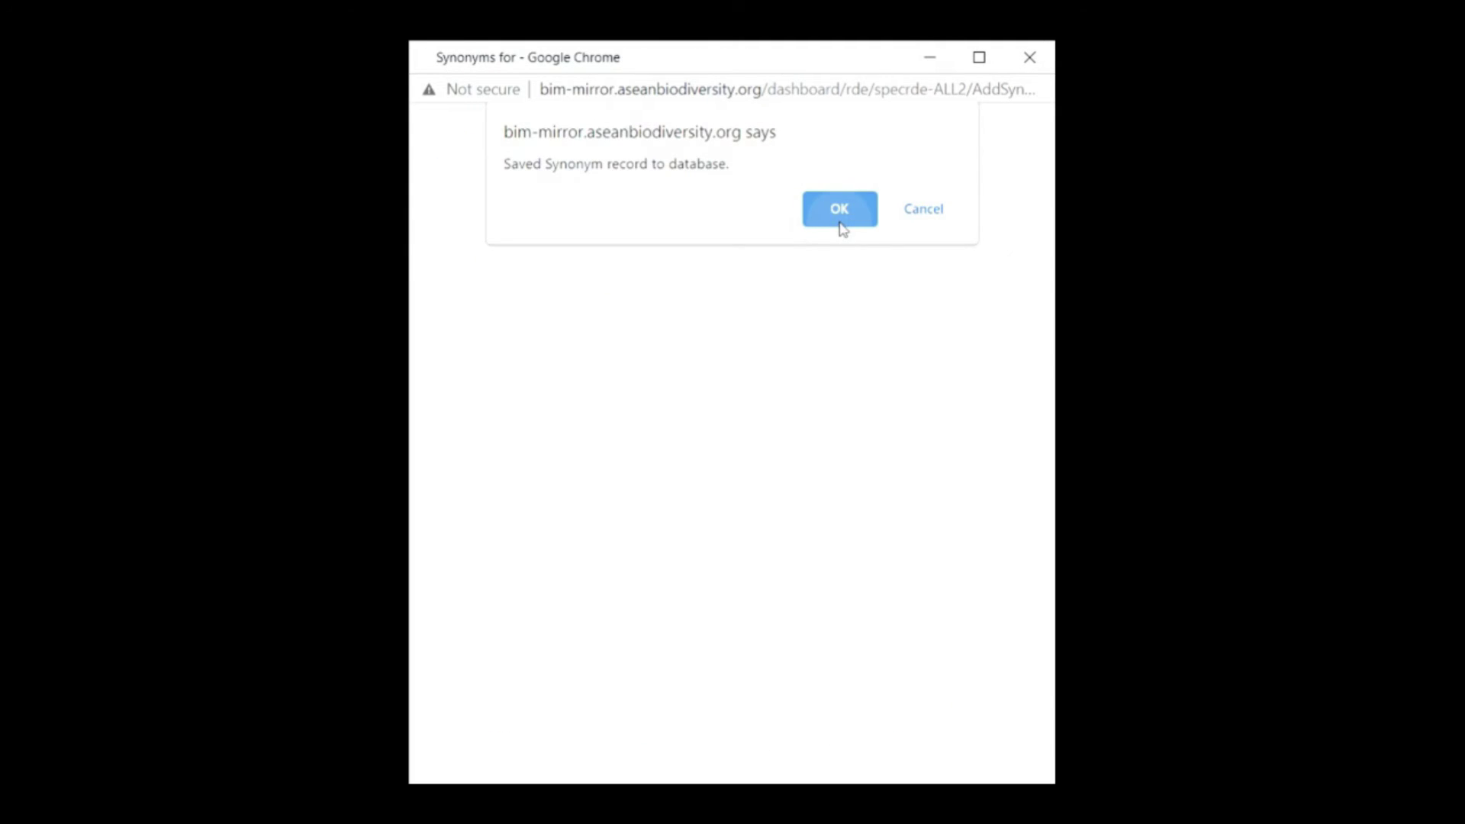
{"action": "left_click", "coordinate": [839, 217]}
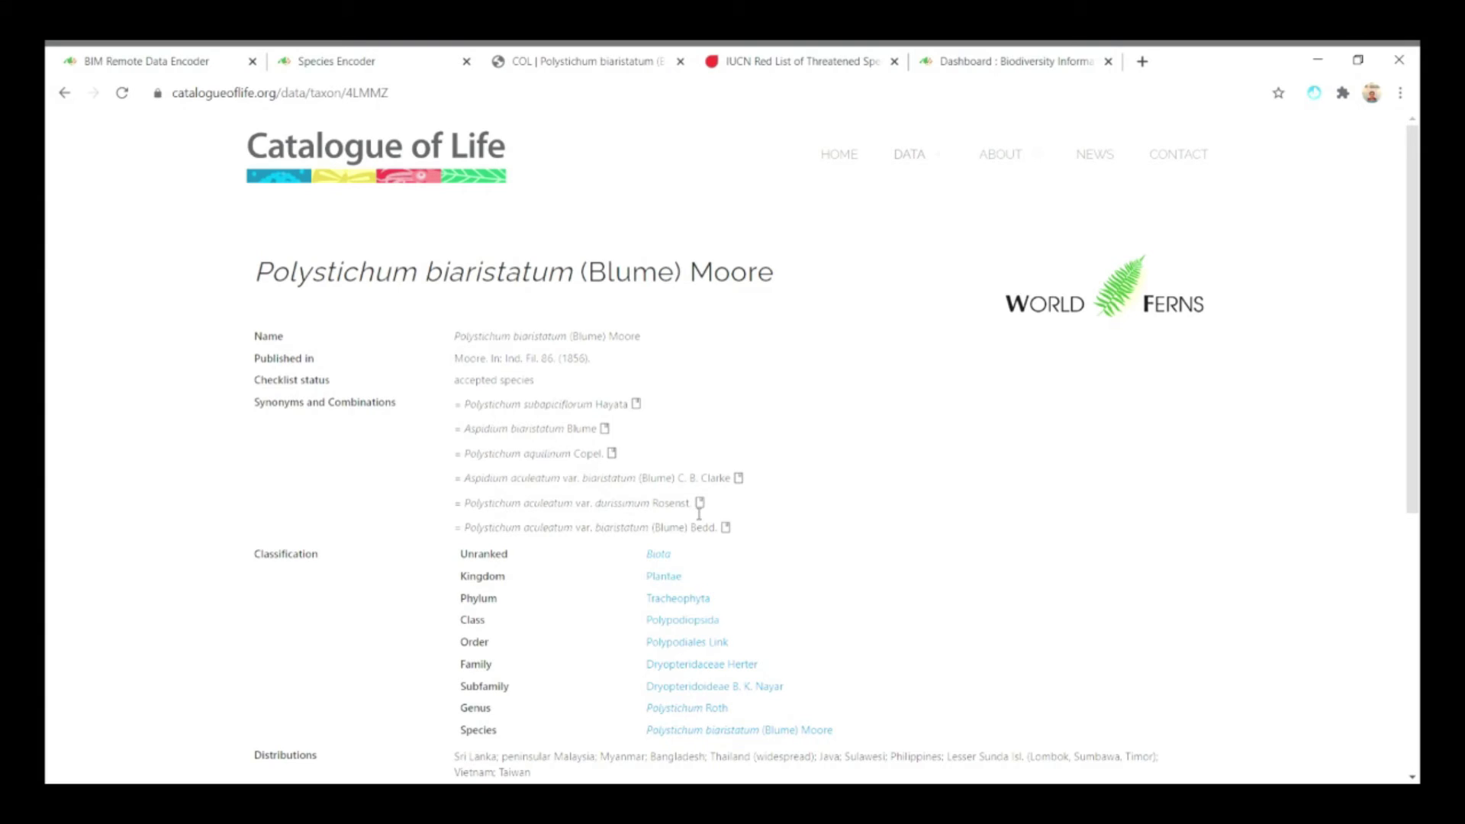
Step: Copy Polystichum aculeatum var. durissimum Rosenst. from Catalogue of Life into the Synonym field of a new entry
{"action": "left_click_drag", "start_coordinate": [694, 506], "coordinate": [483, 507]}
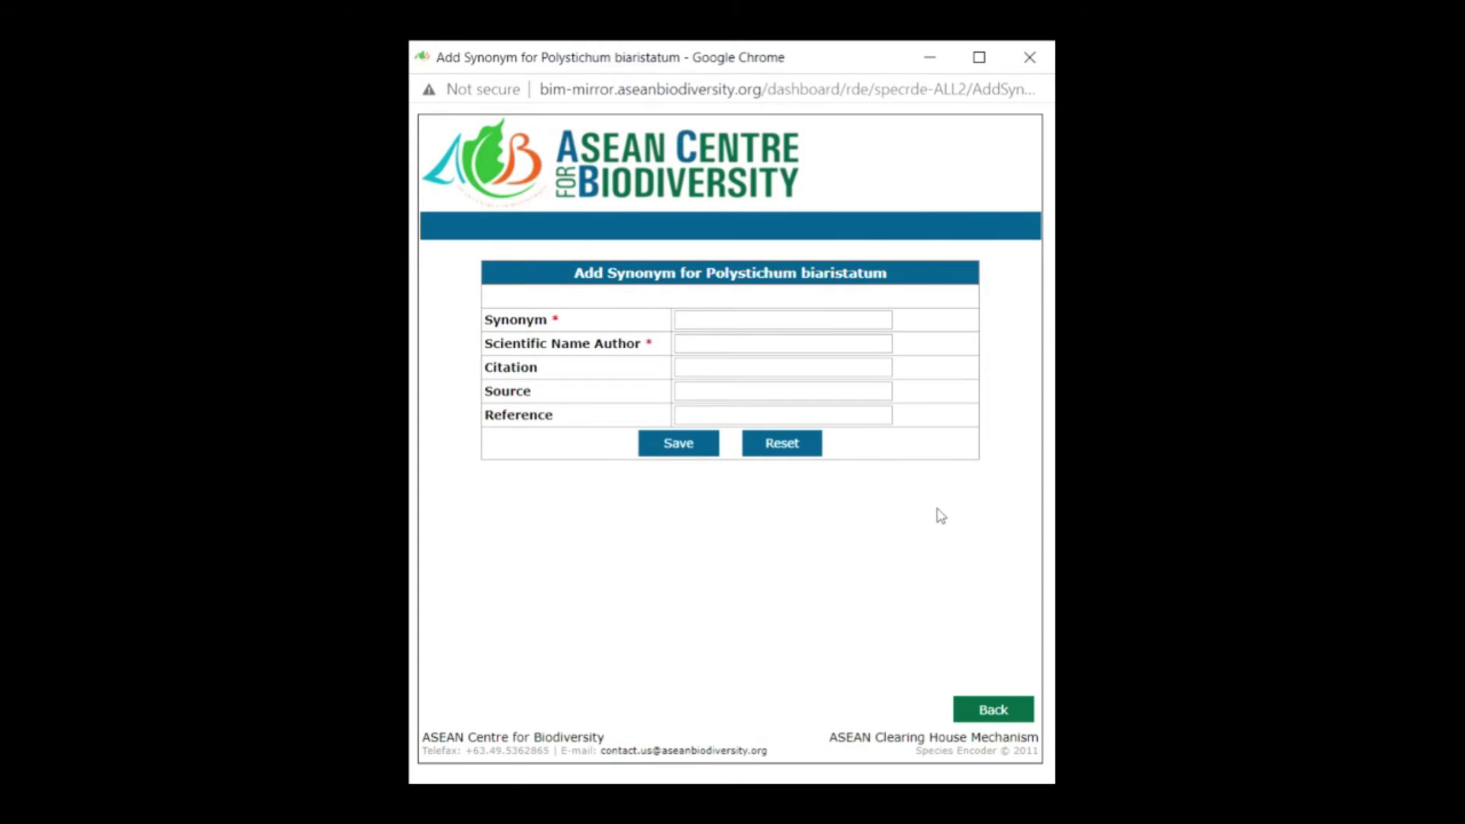
{"action": "left_click", "coordinate": [816, 327]}
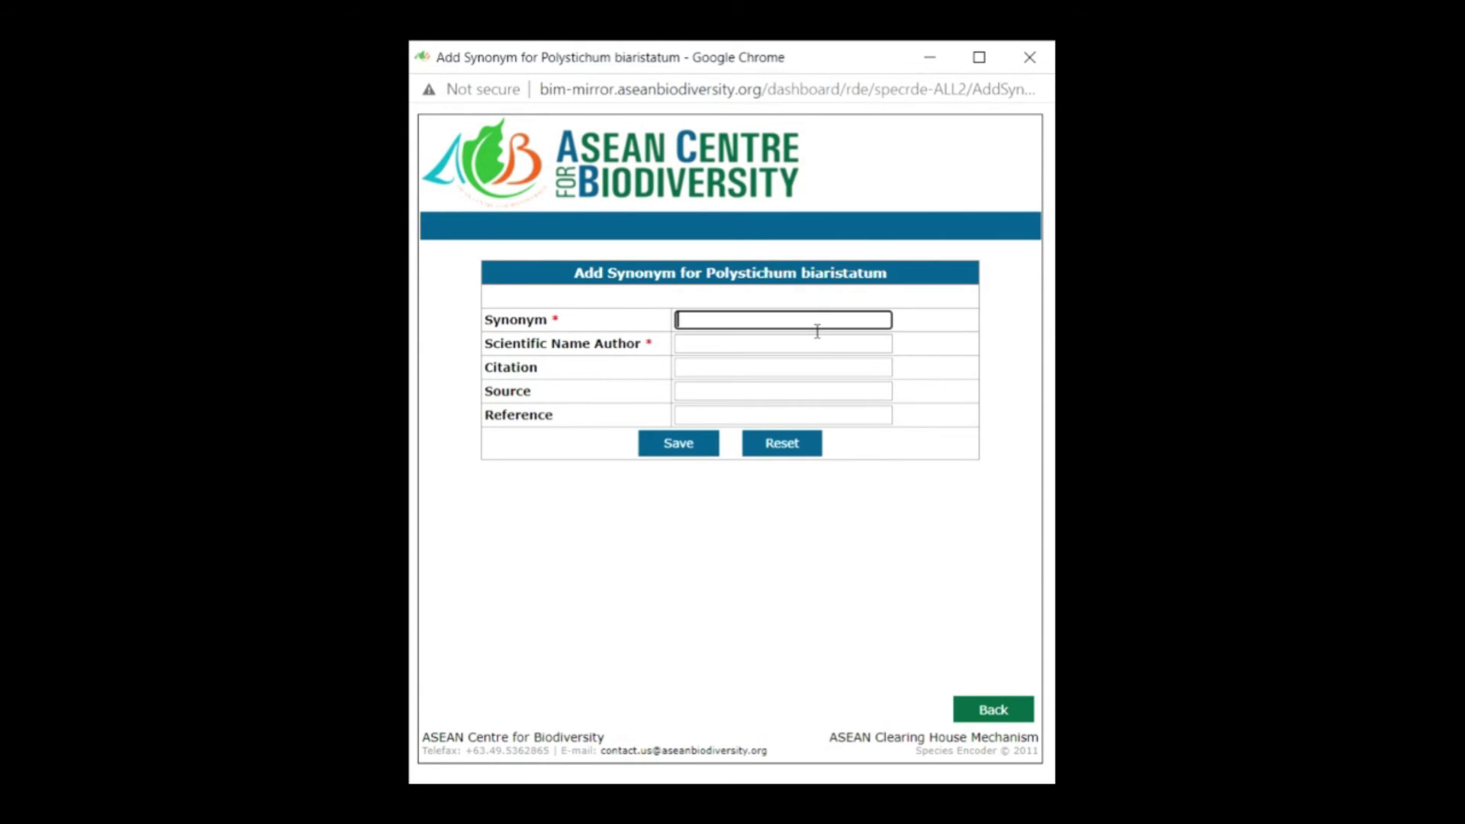
{"action": "key", "text": "ctrl+v"}
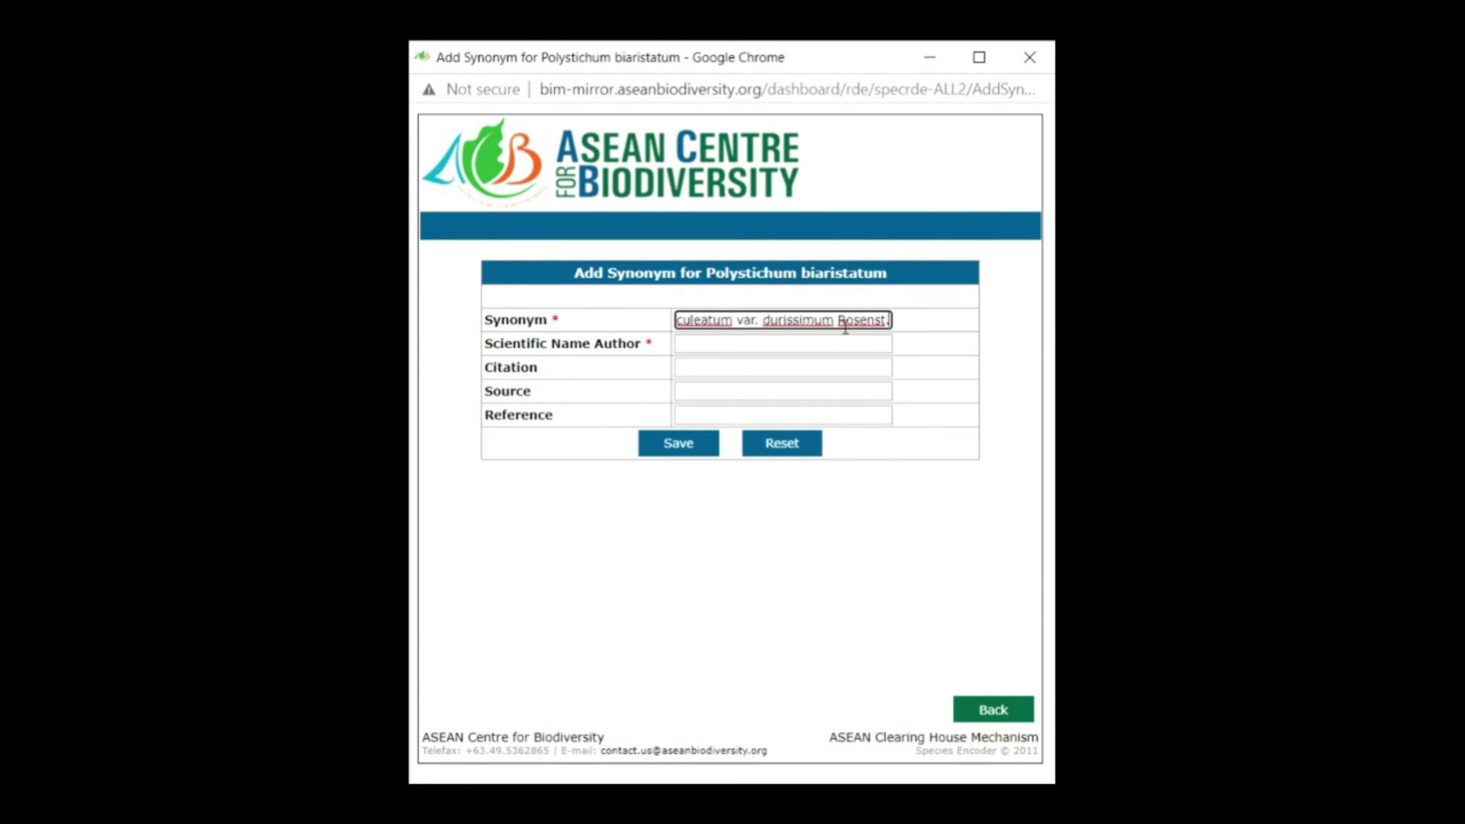
Step: Move Rosenst. from the Synonym field to Scientific Name Author and save the synonym
{"action": "left_click_drag", "start_coordinate": [838, 321], "coordinate": [949, 342]}
{"action": "key", "text": "ctrl+c"}
{"action": "key", "text": "BackSpace"}
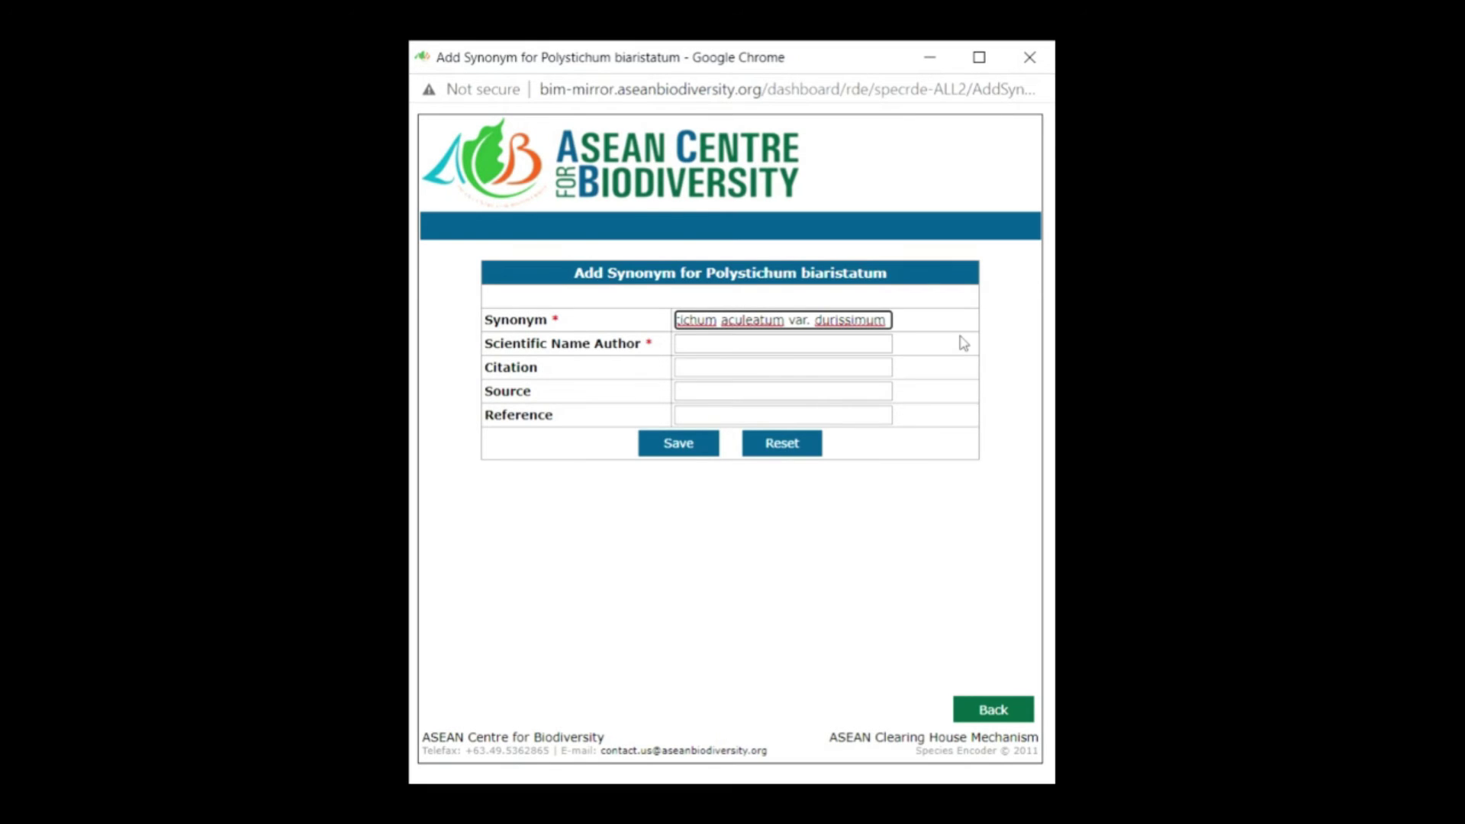
{"action": "key", "text": "Tab"}
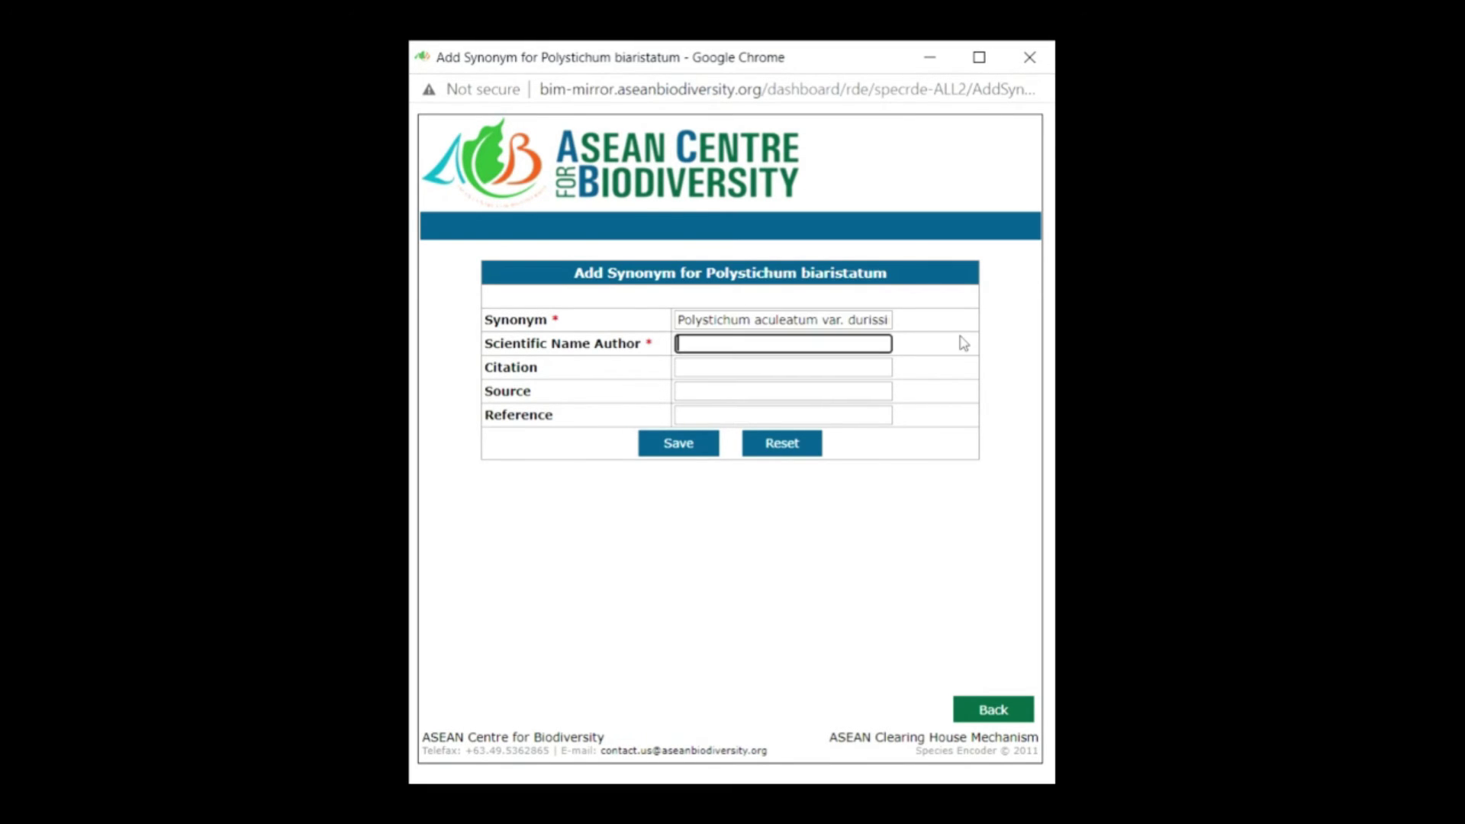
{"action": "key", "text": "ctrl+v"}
{"action": "left_click", "coordinate": [681, 446]}
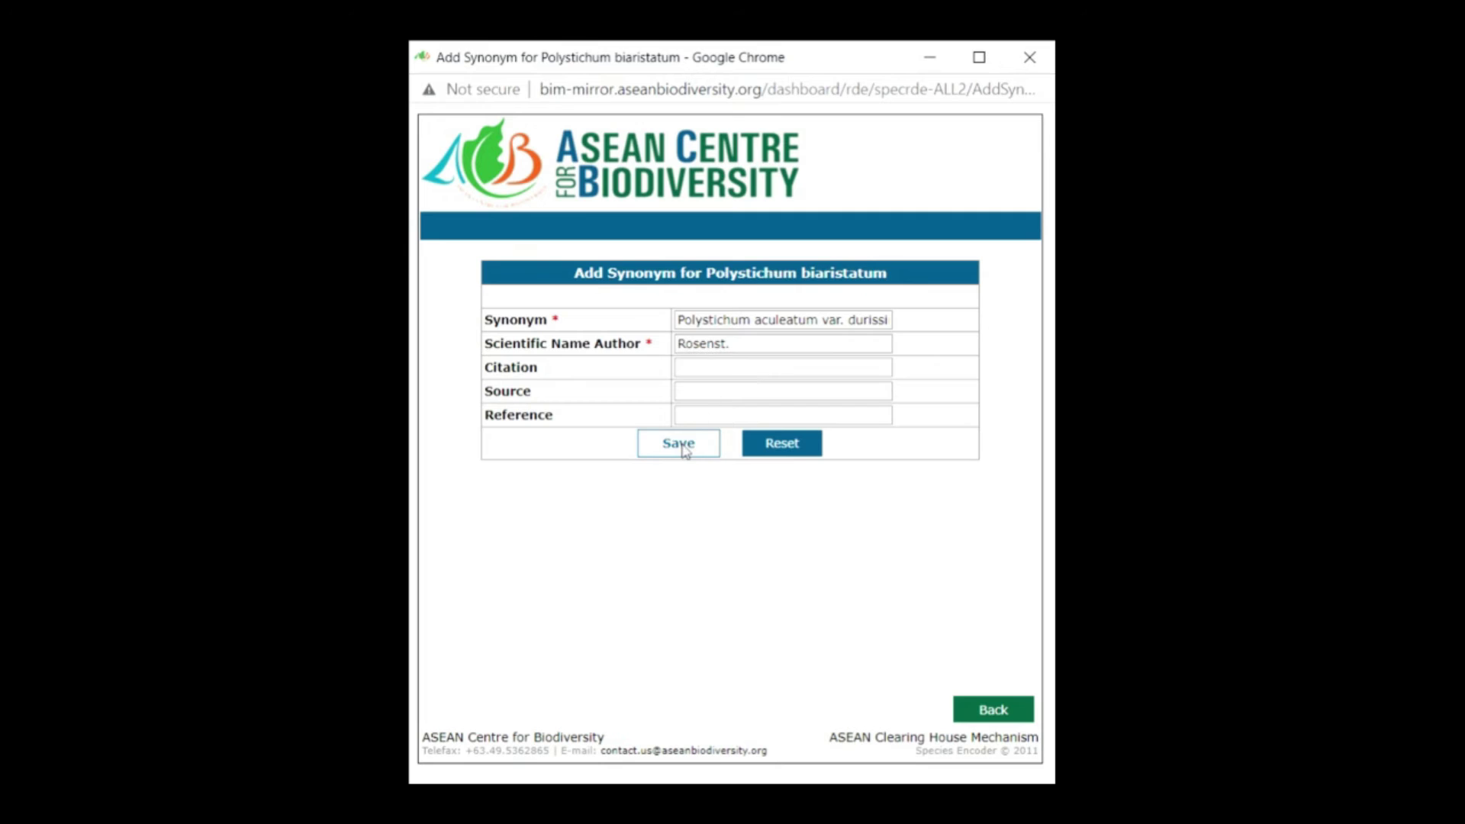
{"action": "left_click", "coordinate": [836, 209]}
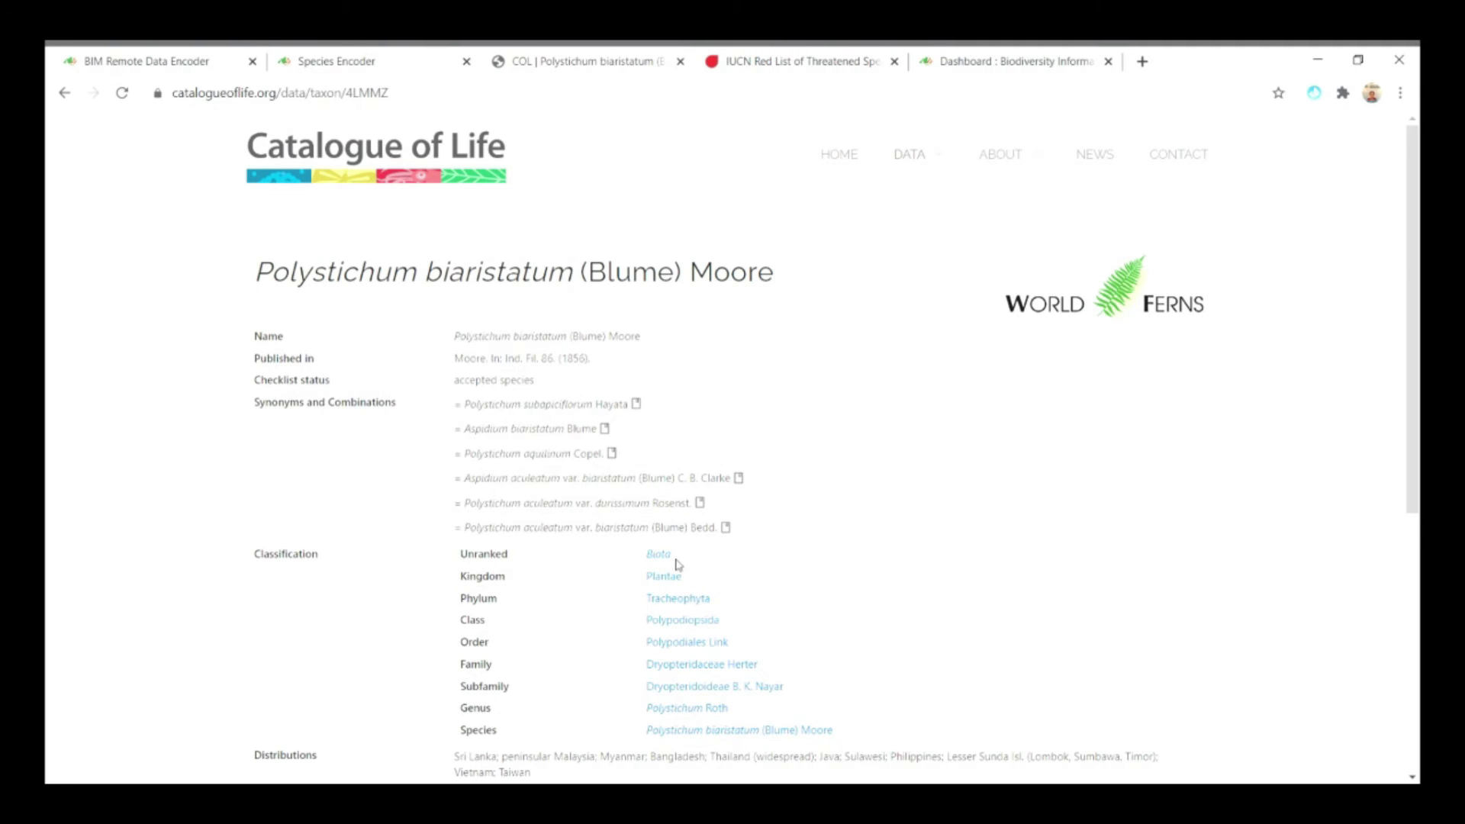
Step: Copy Polystichum aculeatum var. biaristatum (Blume) Bedd. from Catalogue of Life into the Synonym field of a new entry
{"action": "left_click_drag", "start_coordinate": [721, 534], "coordinate": [464, 531]}
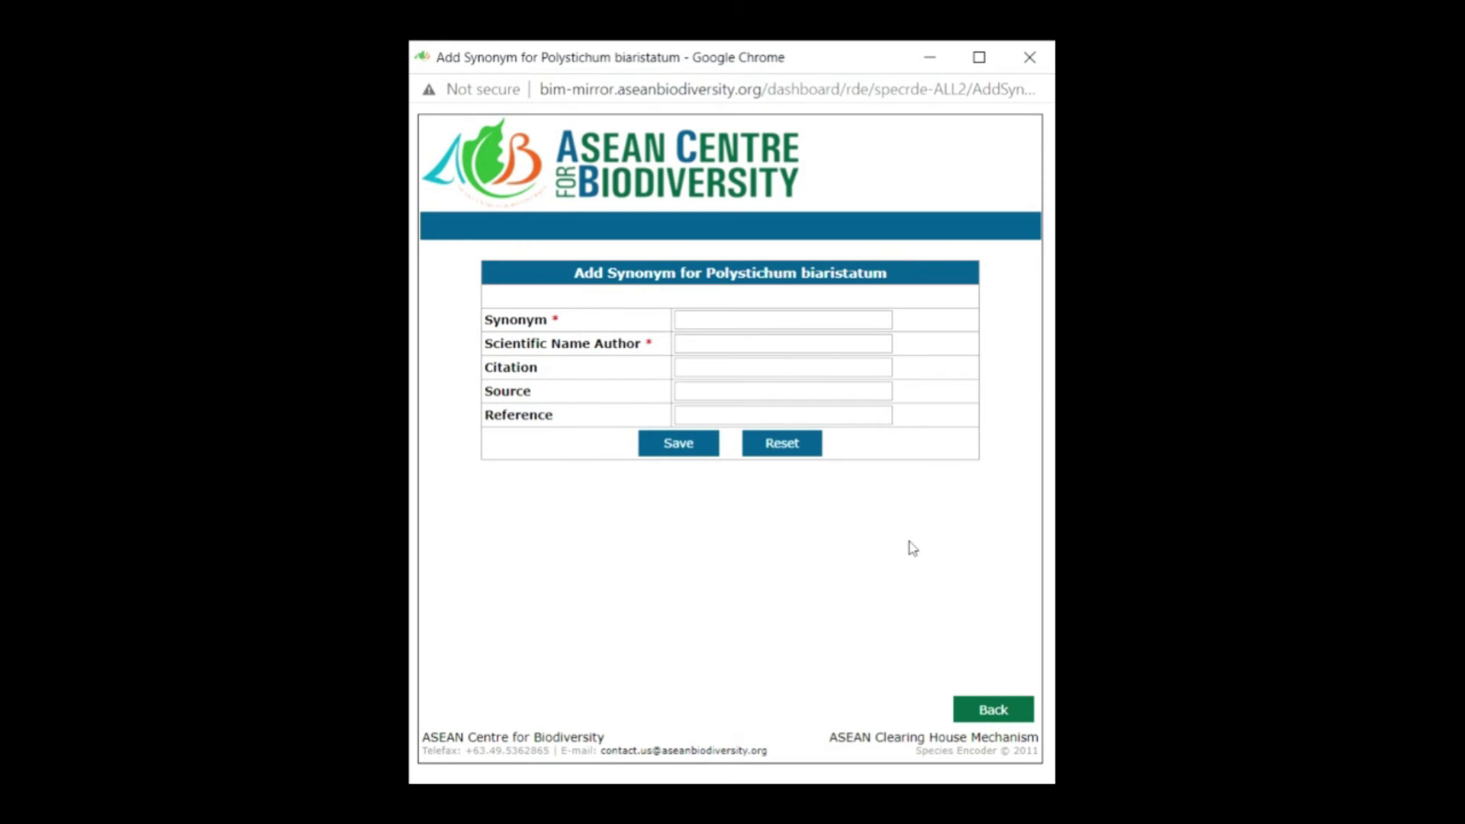
{"action": "left_click", "coordinate": [703, 328]}
{"action": "key", "text": "ctrl+v"}
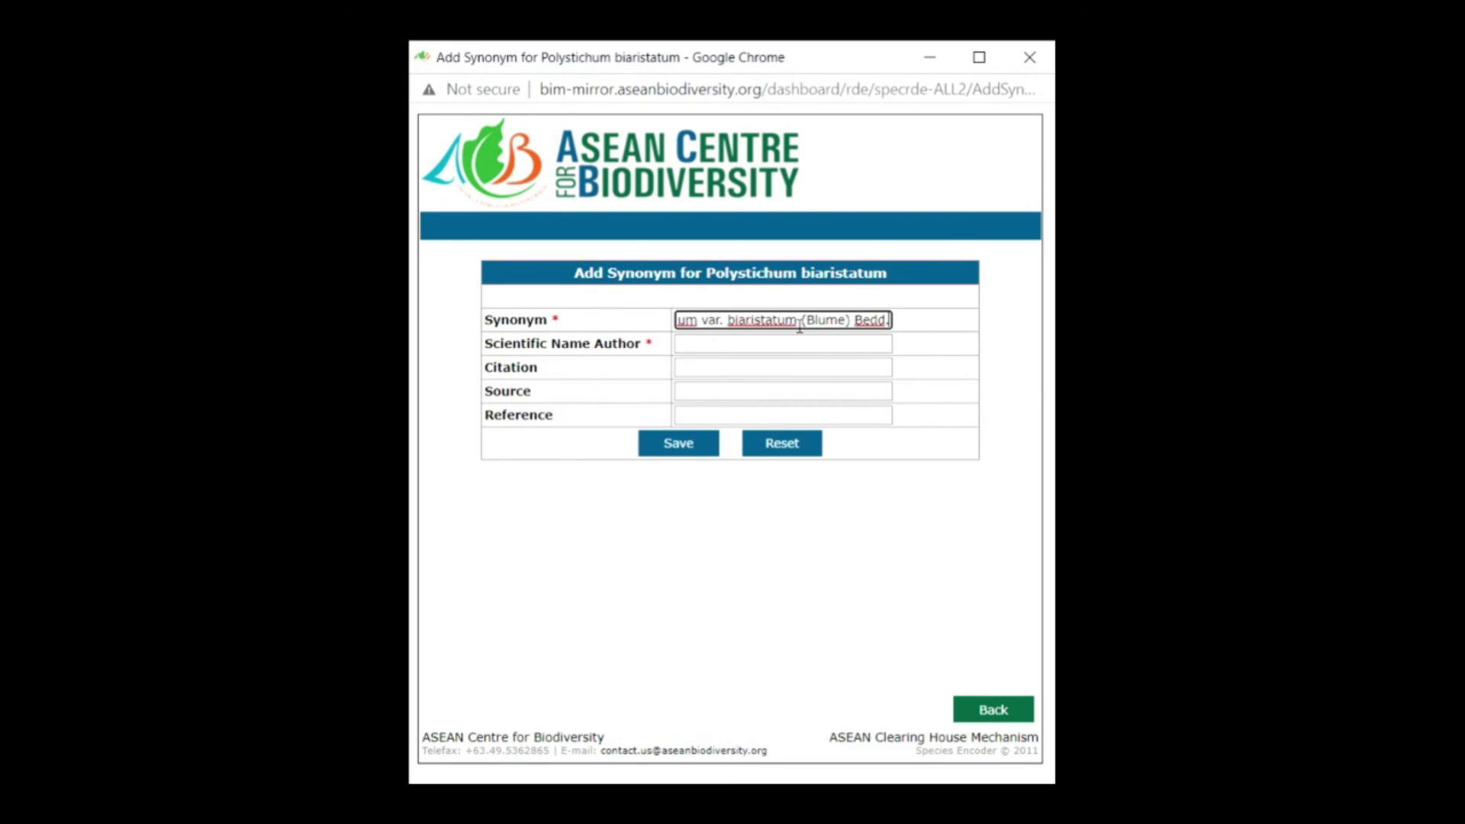
Step: Move (Blume) Bedd. from the Synonym field to Scientific Name Author and save the synonym
{"action": "left_click_drag", "start_coordinate": [803, 324], "coordinate": [988, 340]}
{"action": "key", "text": "ctrl+c"}
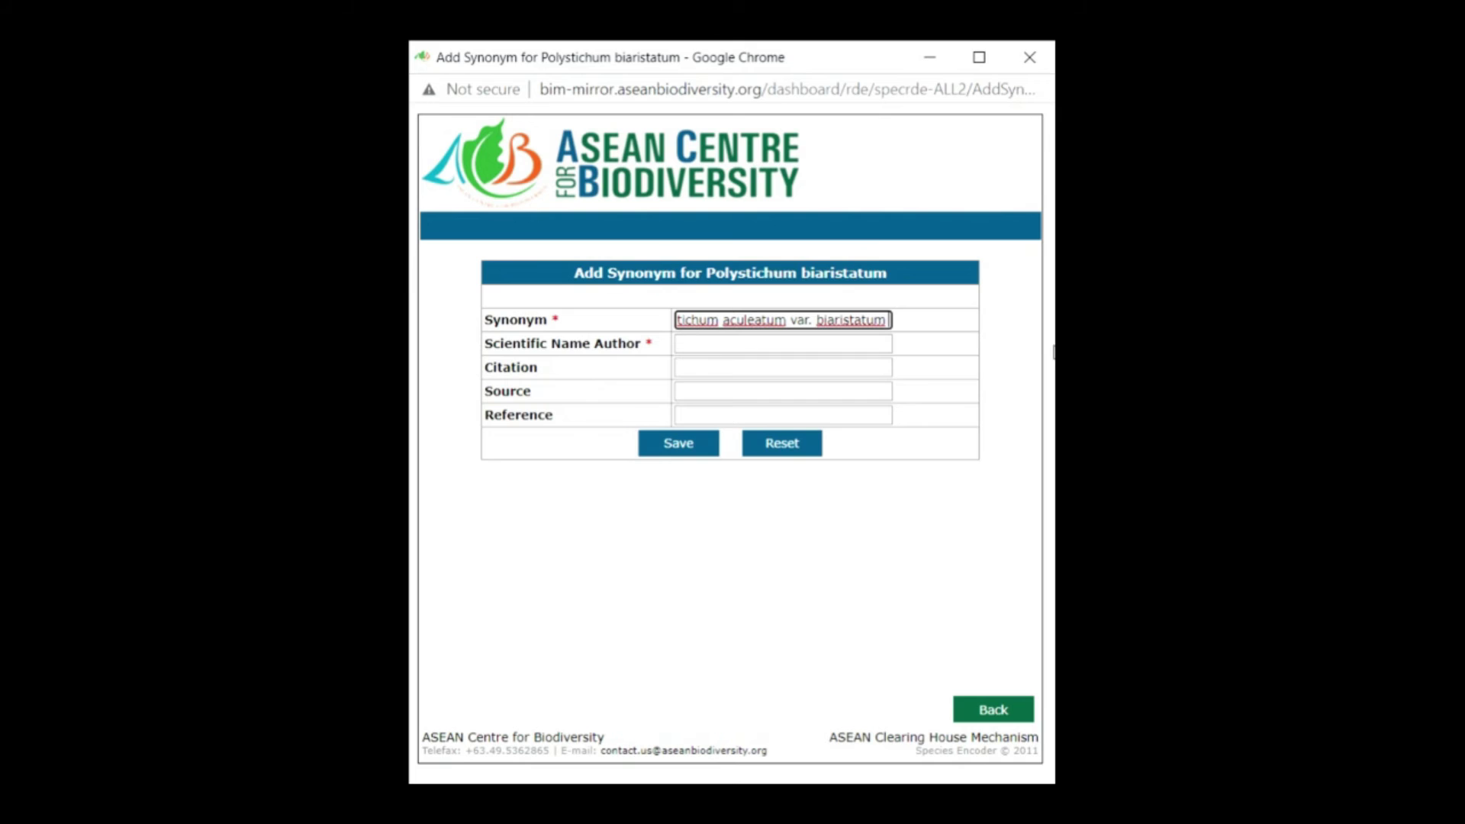
{"action": "key", "text": "BackSpace"}
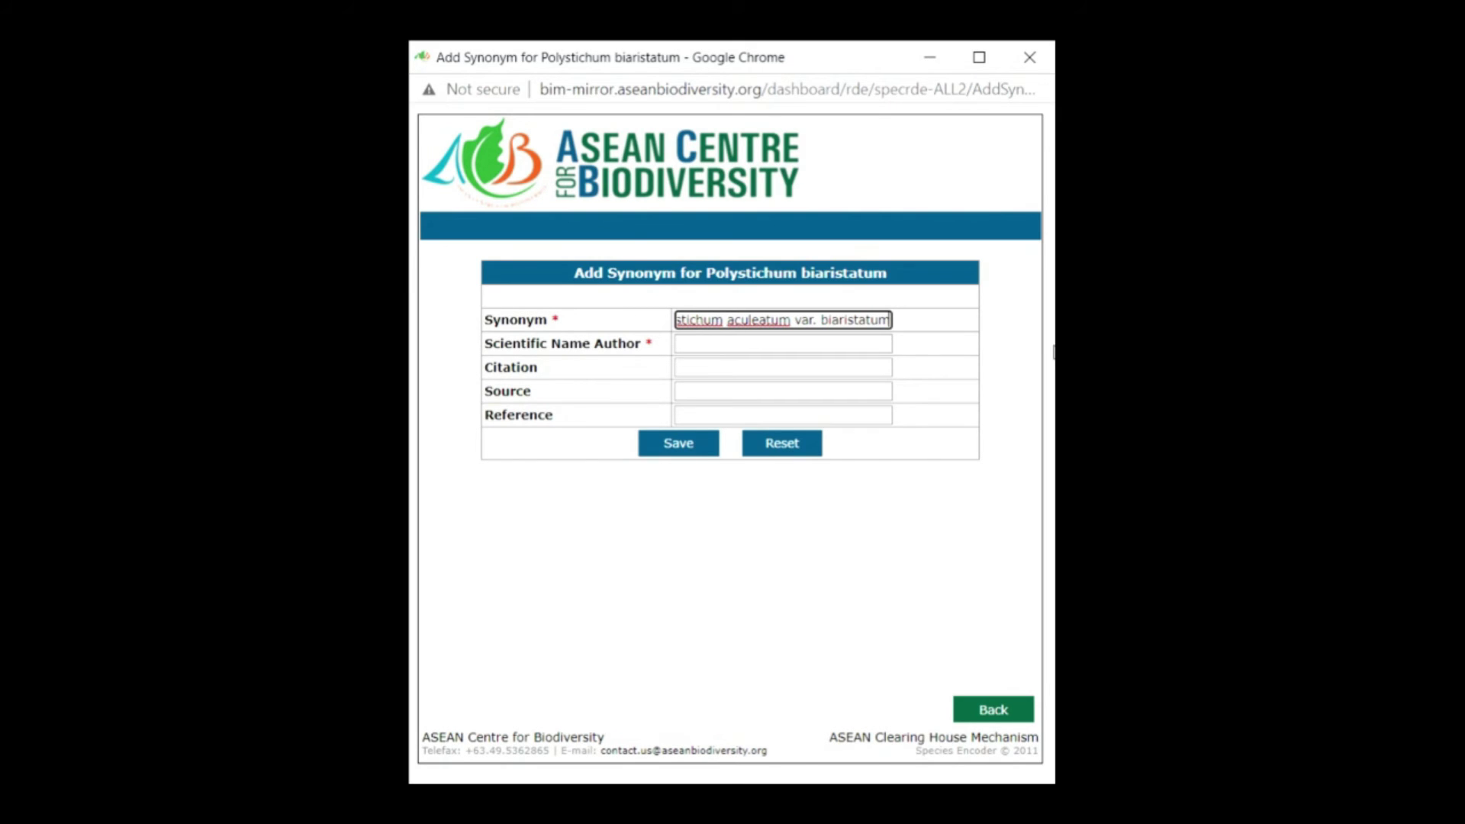
{"action": "key", "text": "Tab"}
{"action": "key", "text": "ctrl+v"}
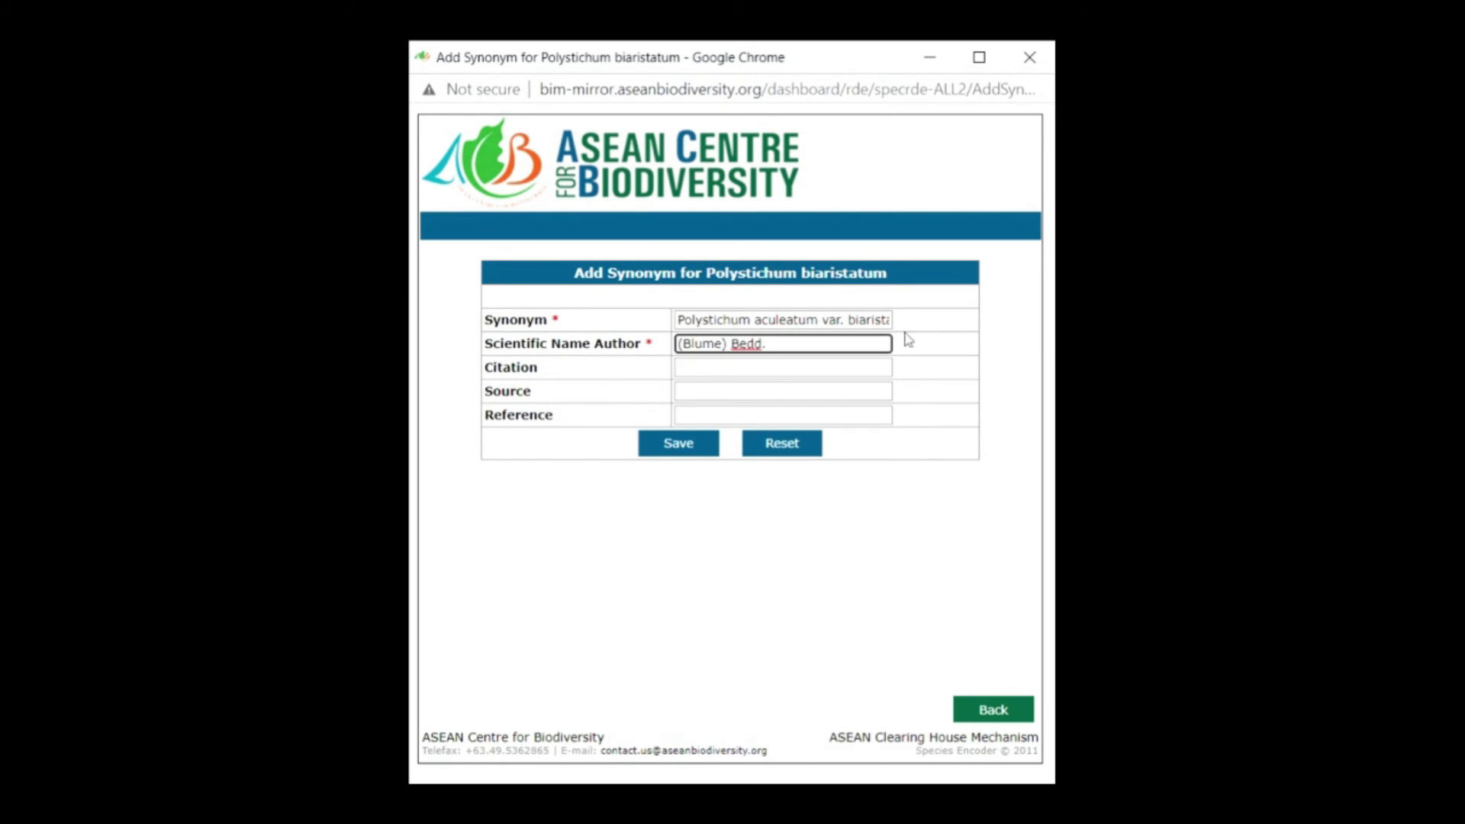
{"action": "left_click", "coordinate": [675, 444]}
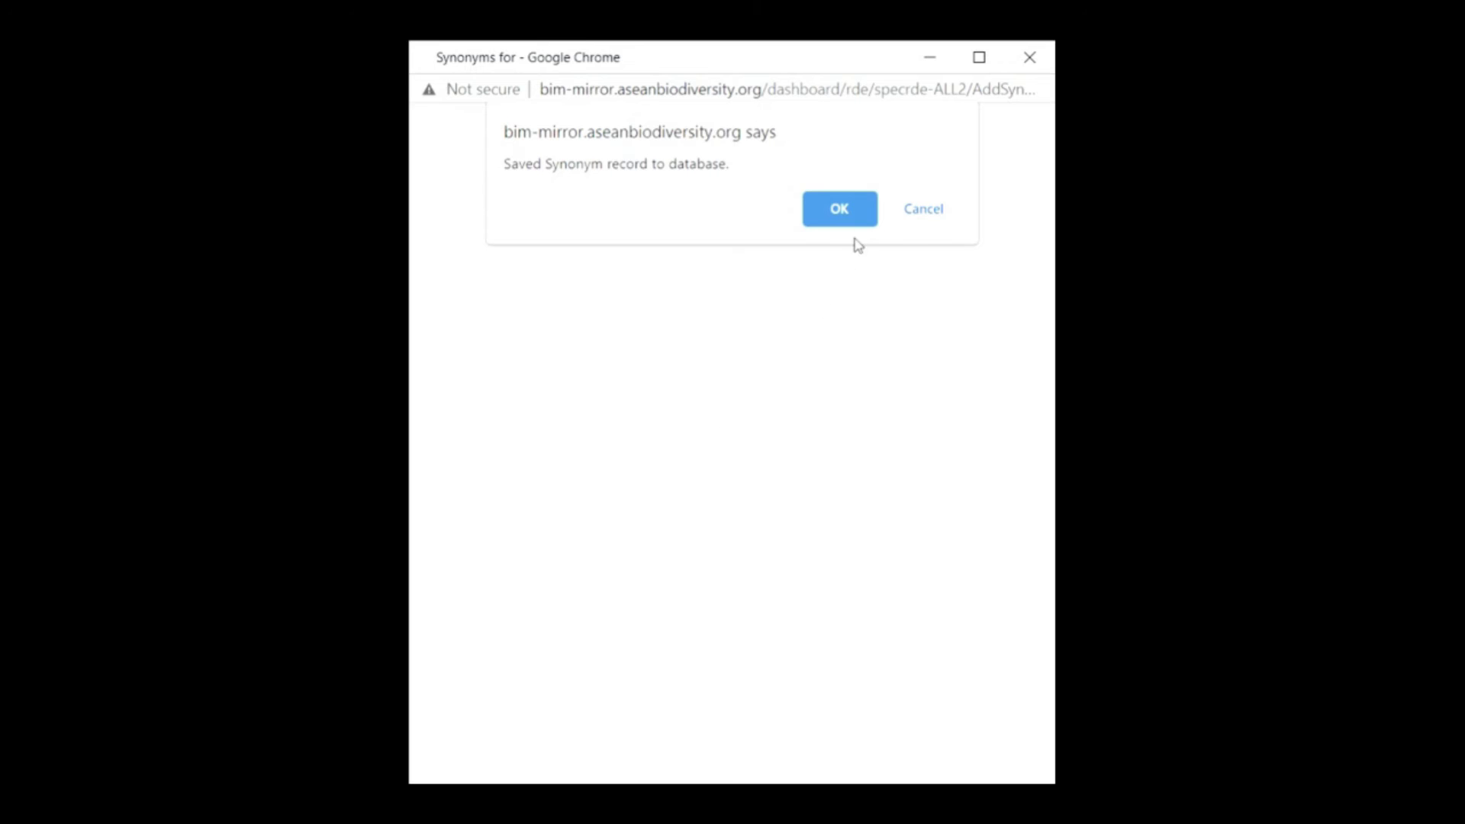
{"action": "left_click", "coordinate": [846, 216]}
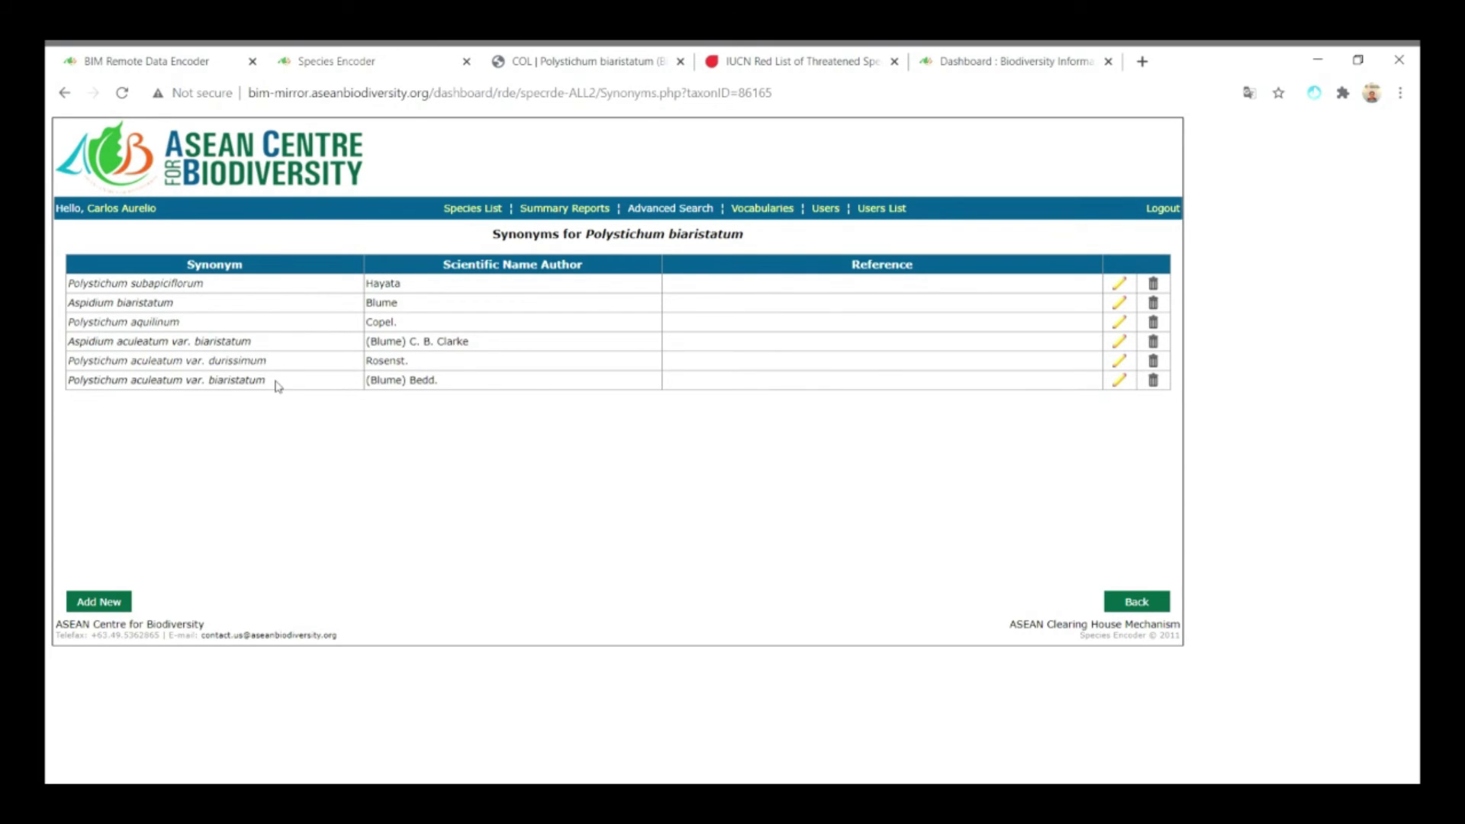
Step: Return to the Polystichum biaristatum record and review its classification, taxonomy, growth parameters, collecting event, images and additional information
{"action": "left_click", "coordinate": [689, 244]}
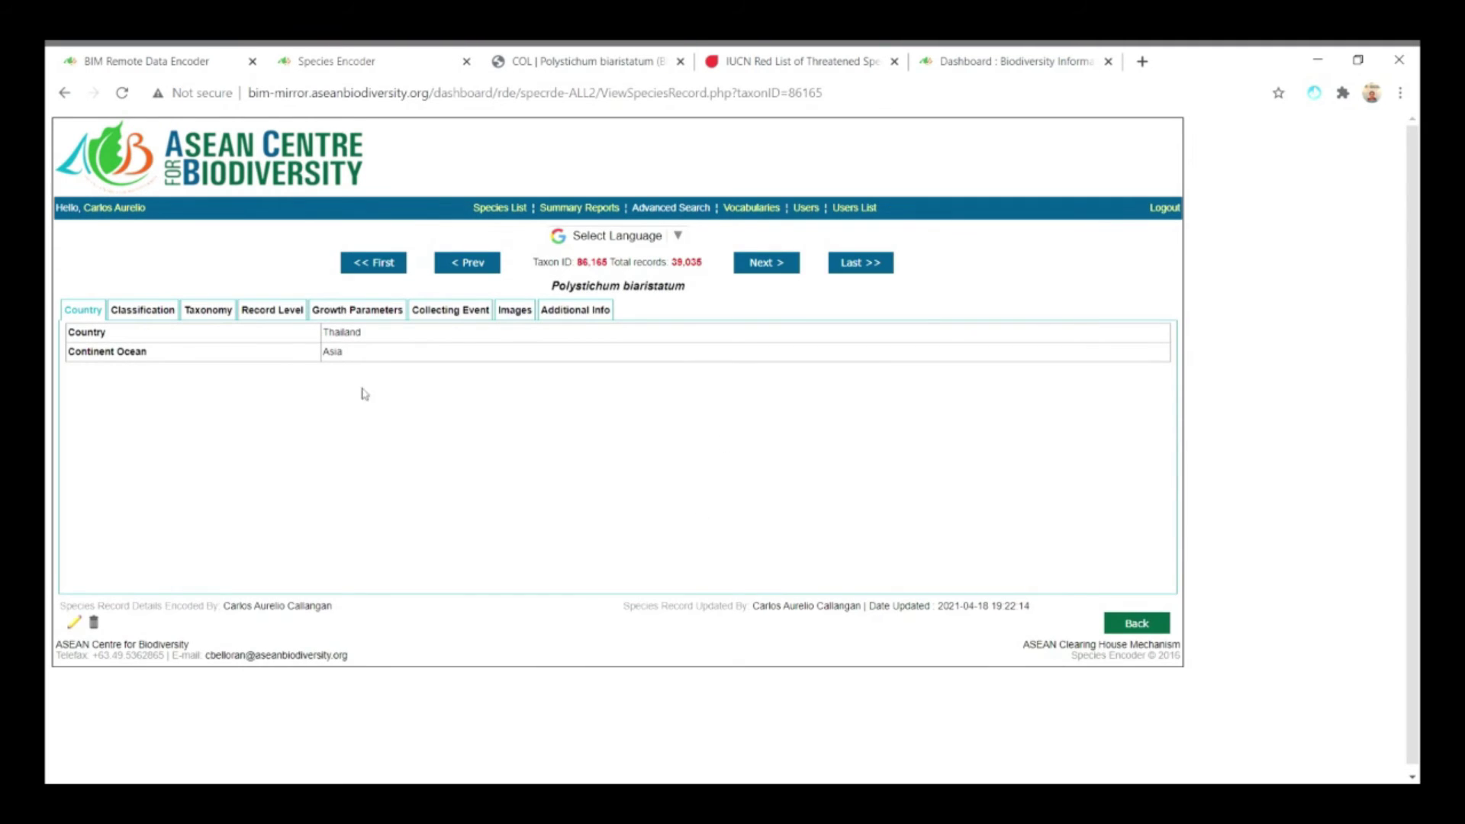
{"action": "left_click", "coordinate": [142, 311]}
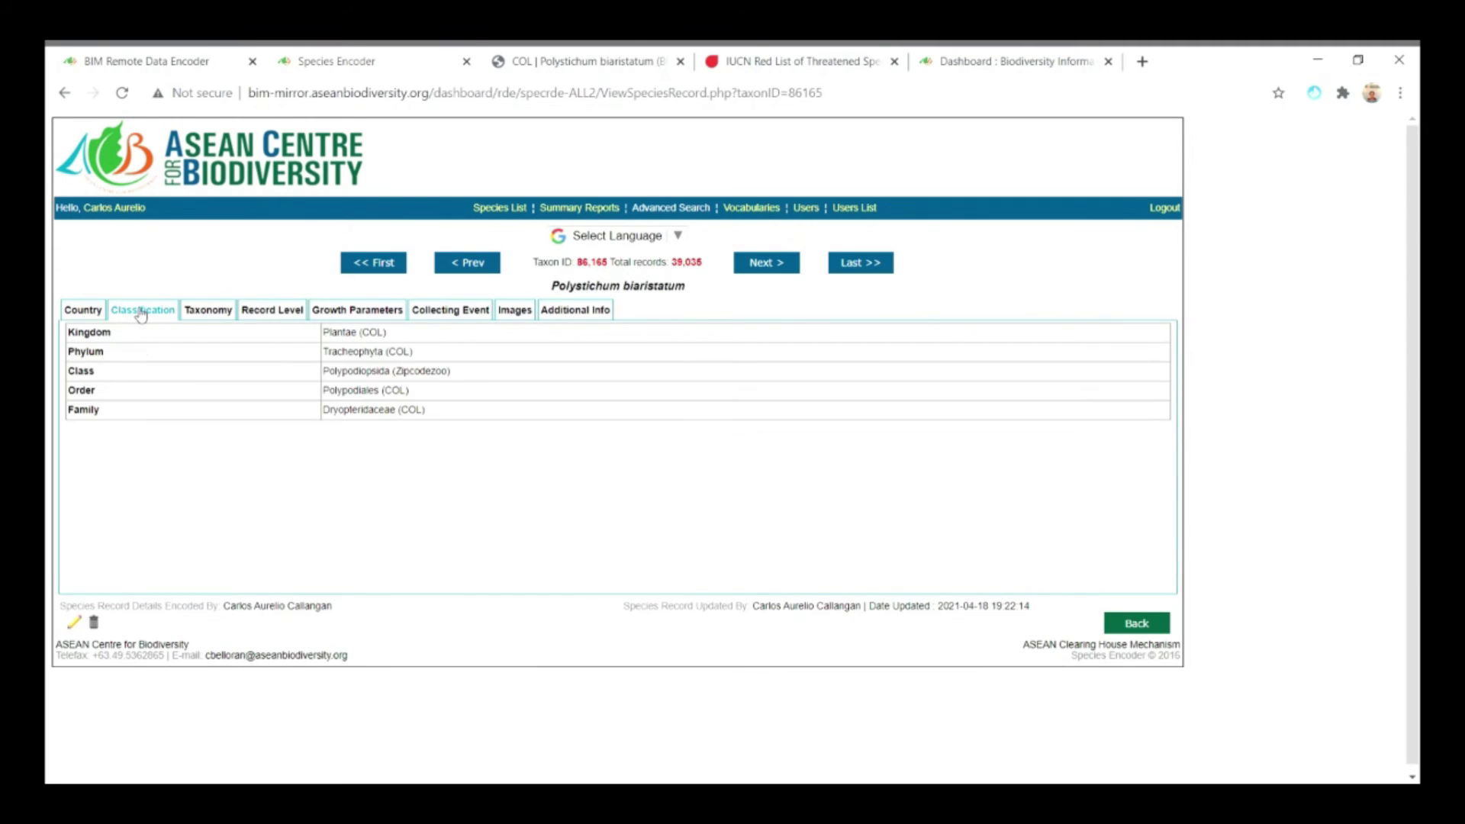
{"action": "left_click", "coordinate": [216, 312]}
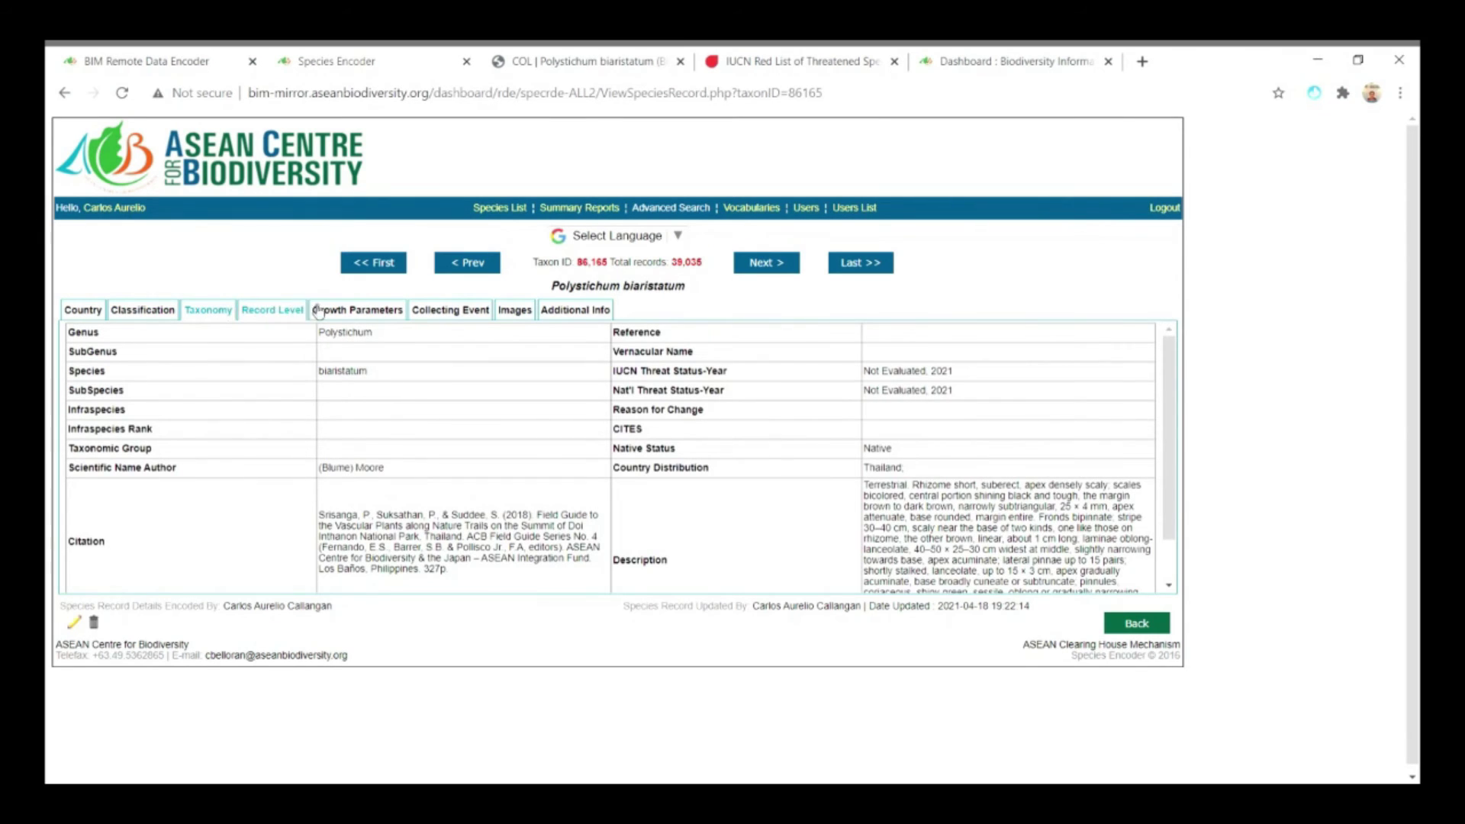
{"action": "left_click", "coordinate": [357, 312]}
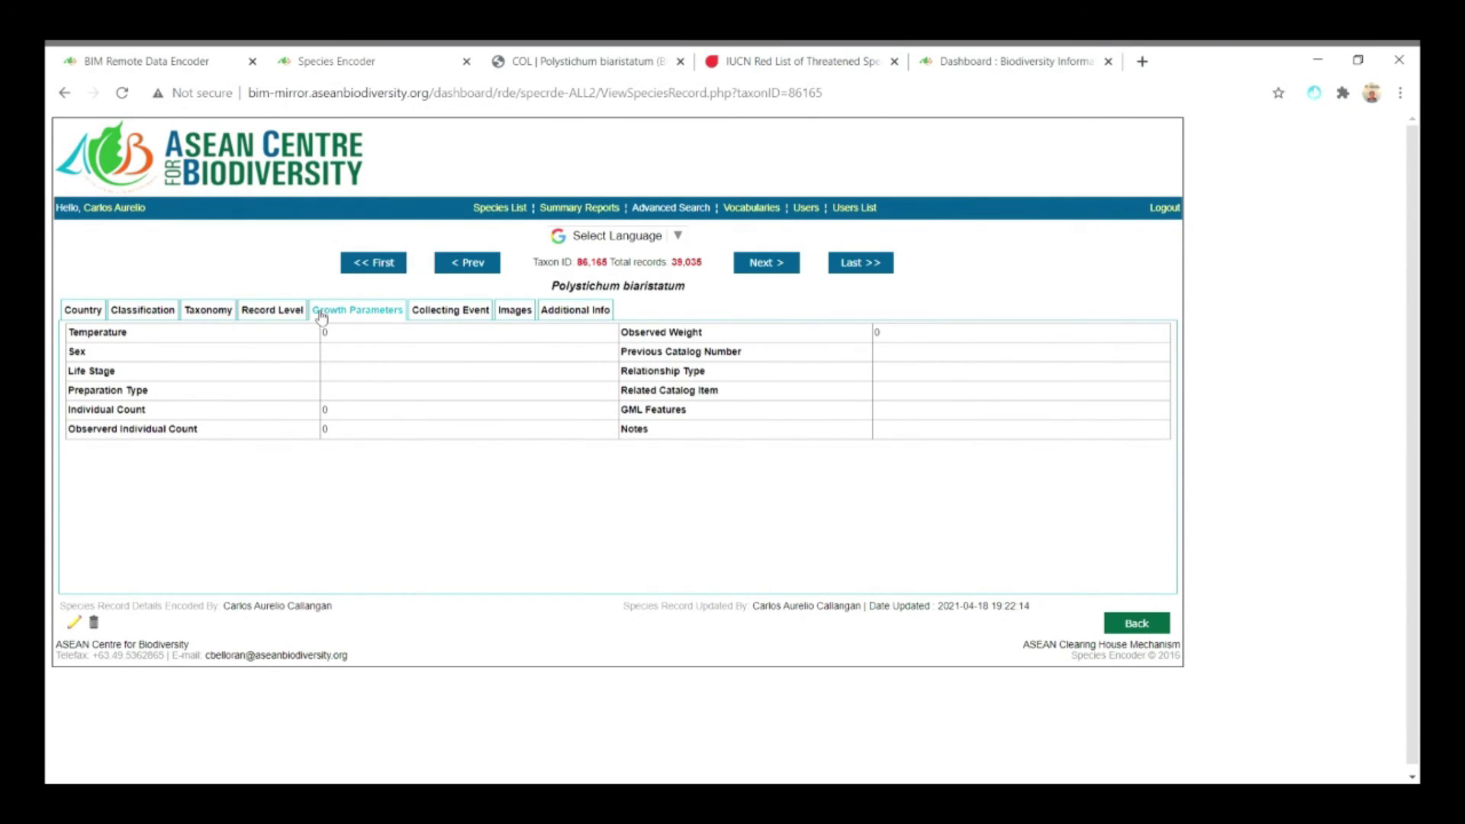
{"action": "left_click", "coordinate": [446, 313]}
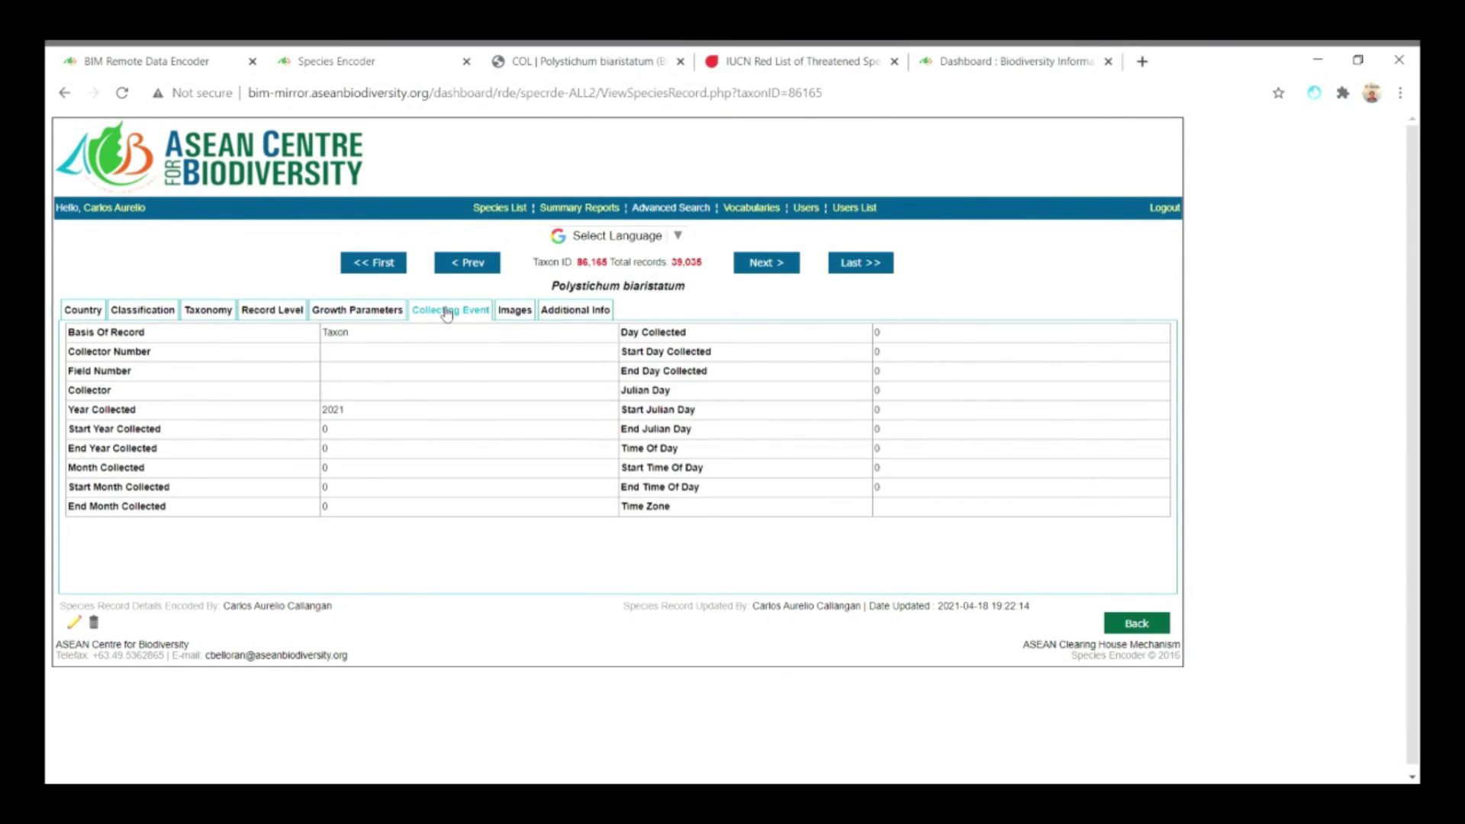
{"action": "left_click", "coordinate": [526, 312]}
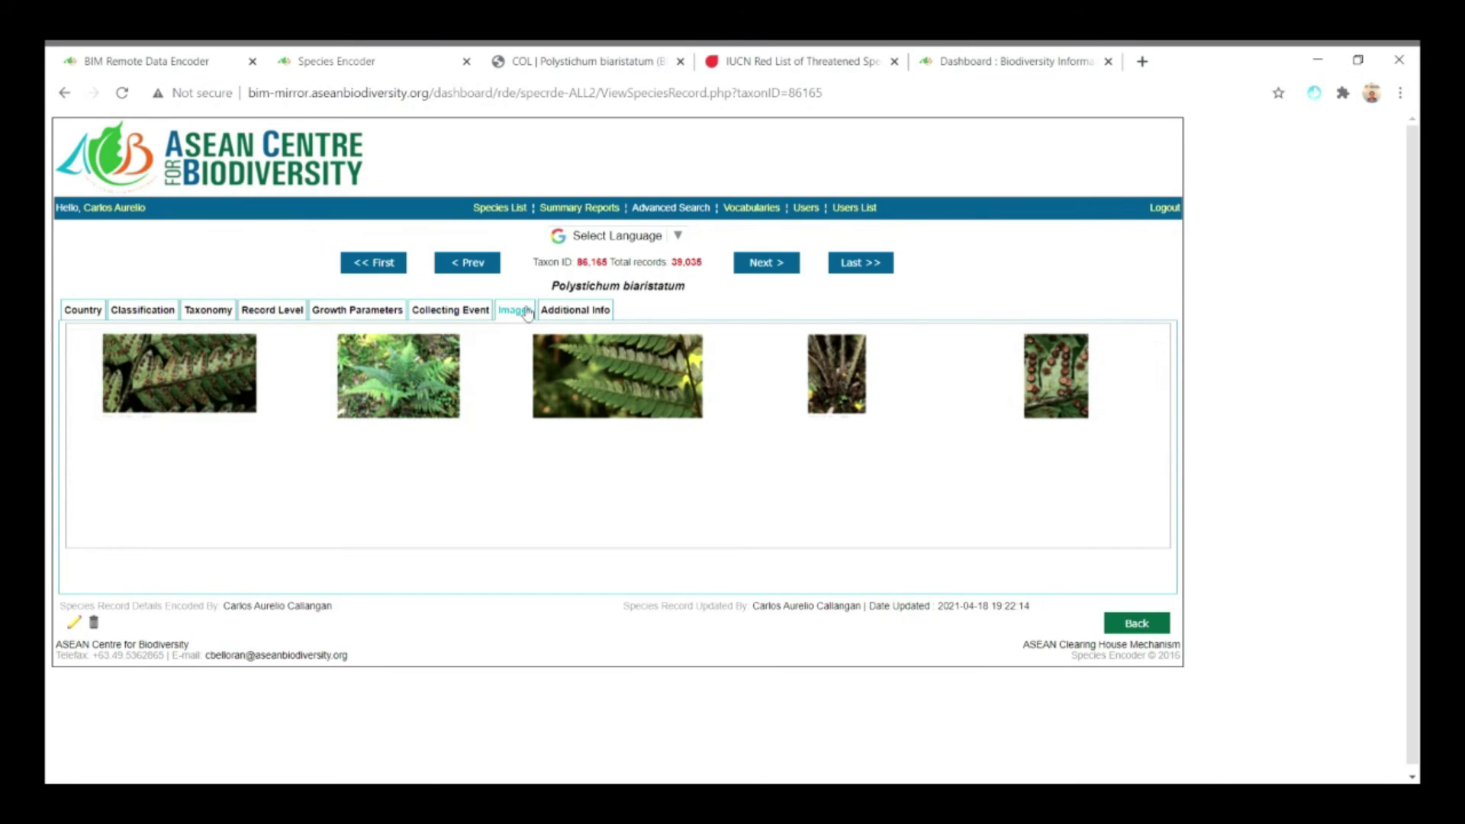
{"action": "left_click", "coordinate": [583, 311]}
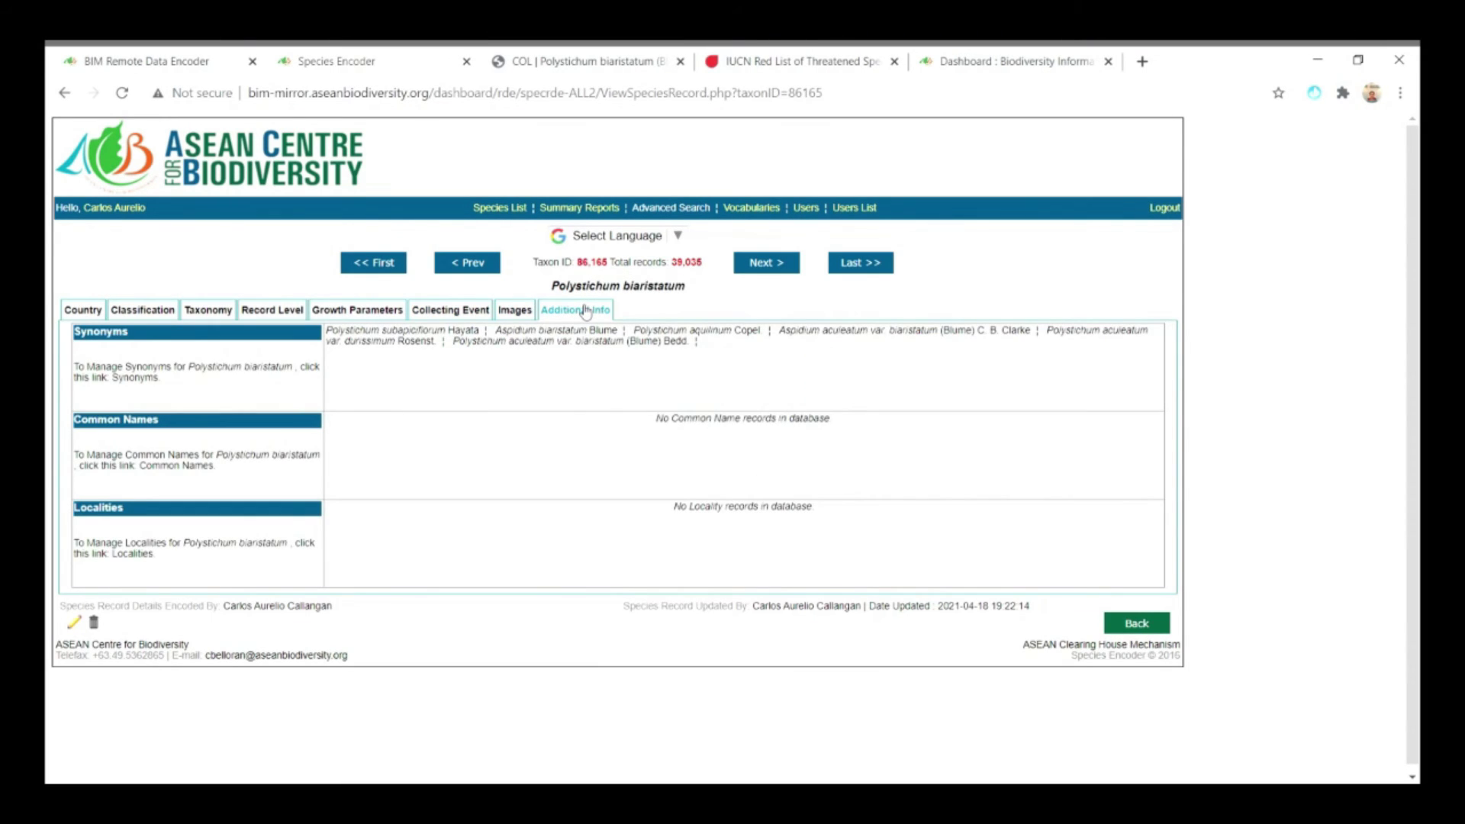
Step: Open the species' Common Names management and copy the local name kut bai khang kob chak from the field guide PDF
{"action": "left_click", "coordinate": [200, 466]}
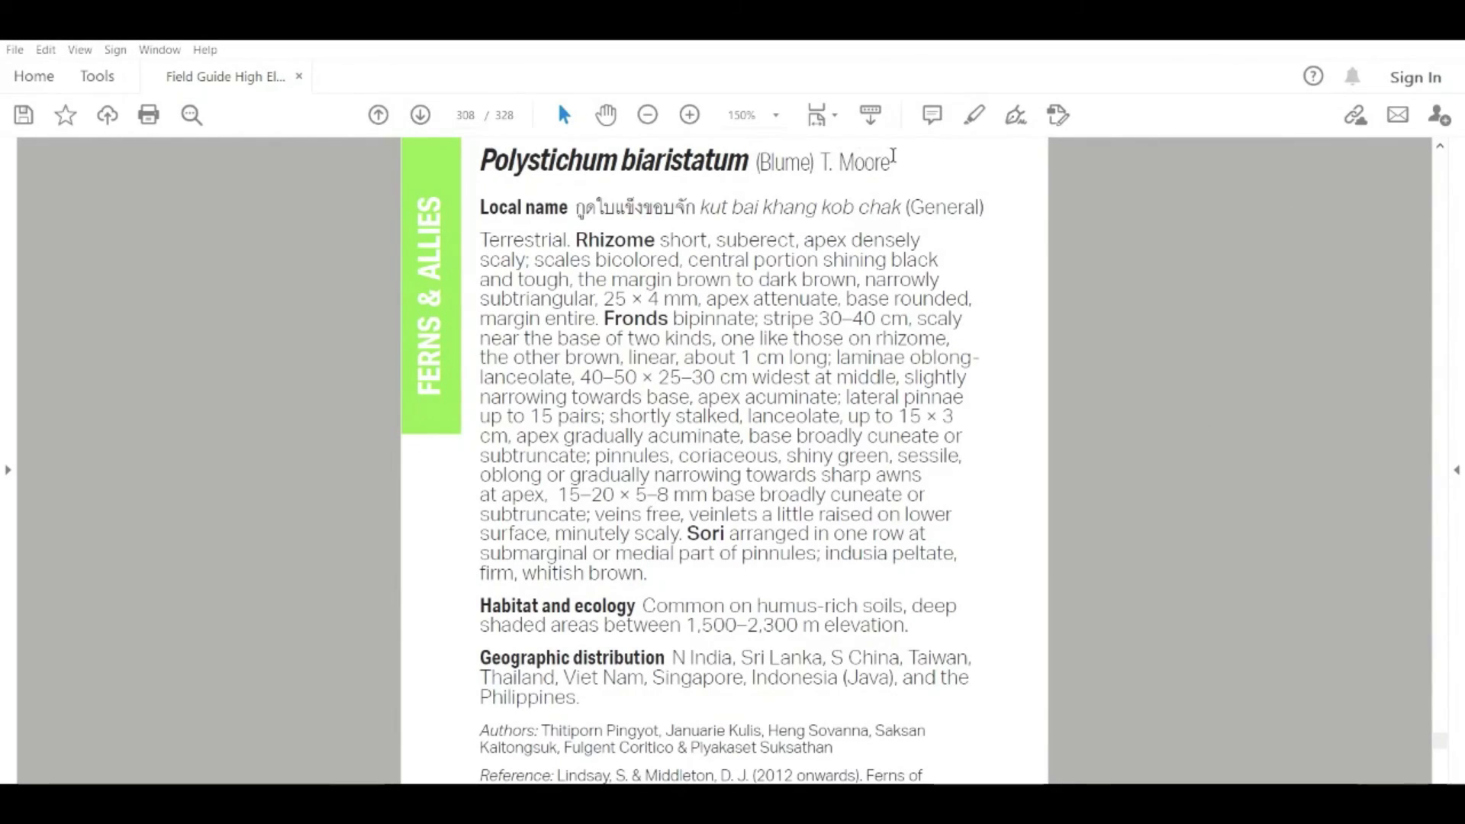
{"action": "left_click_drag", "start_coordinate": [480, 208], "coordinate": [569, 207]}
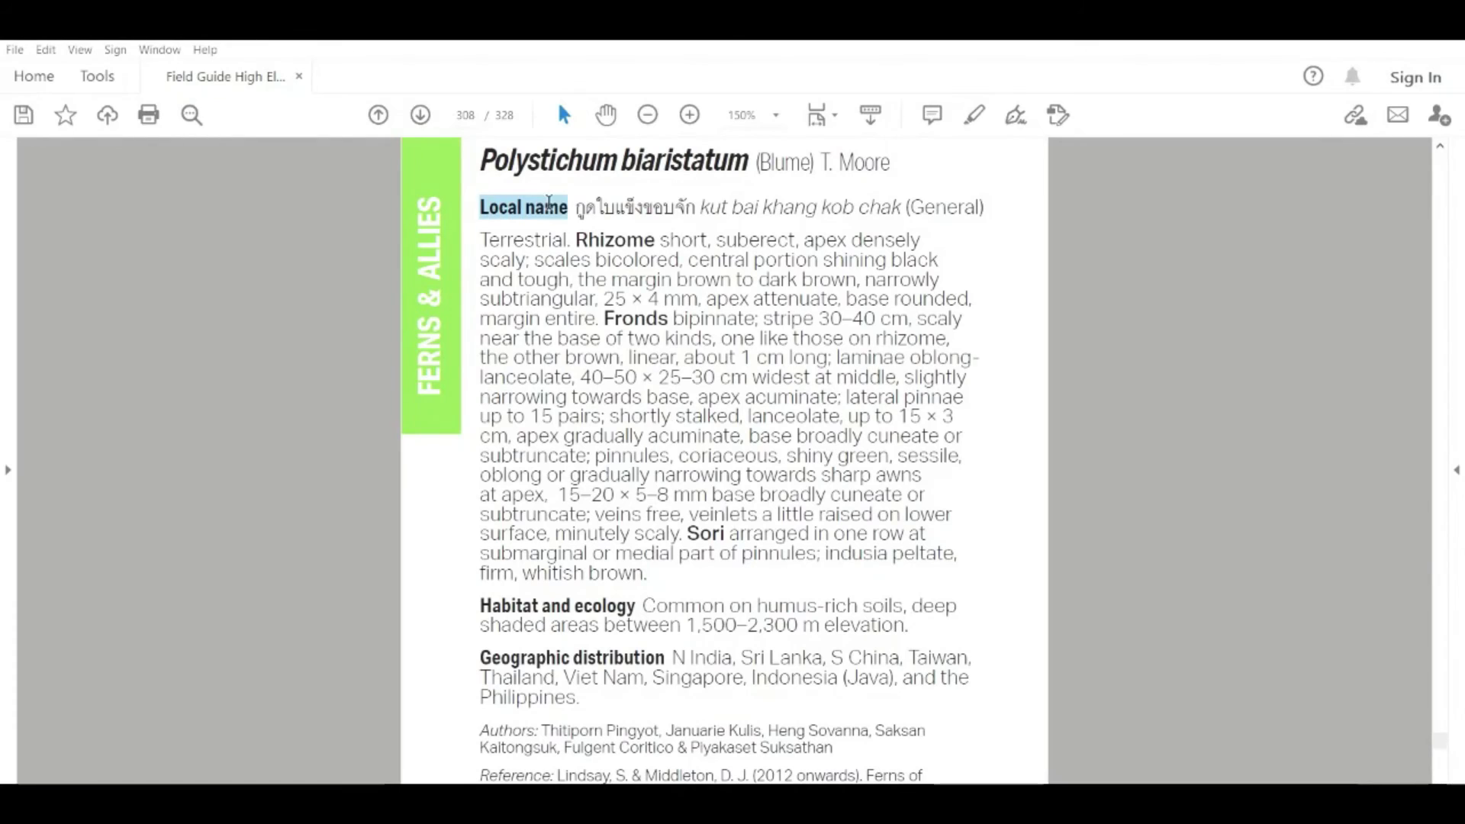
{"action": "left_click_drag", "start_coordinate": [700, 207], "coordinate": [897, 206]}
{"action": "key", "text": "ctrl+c"}
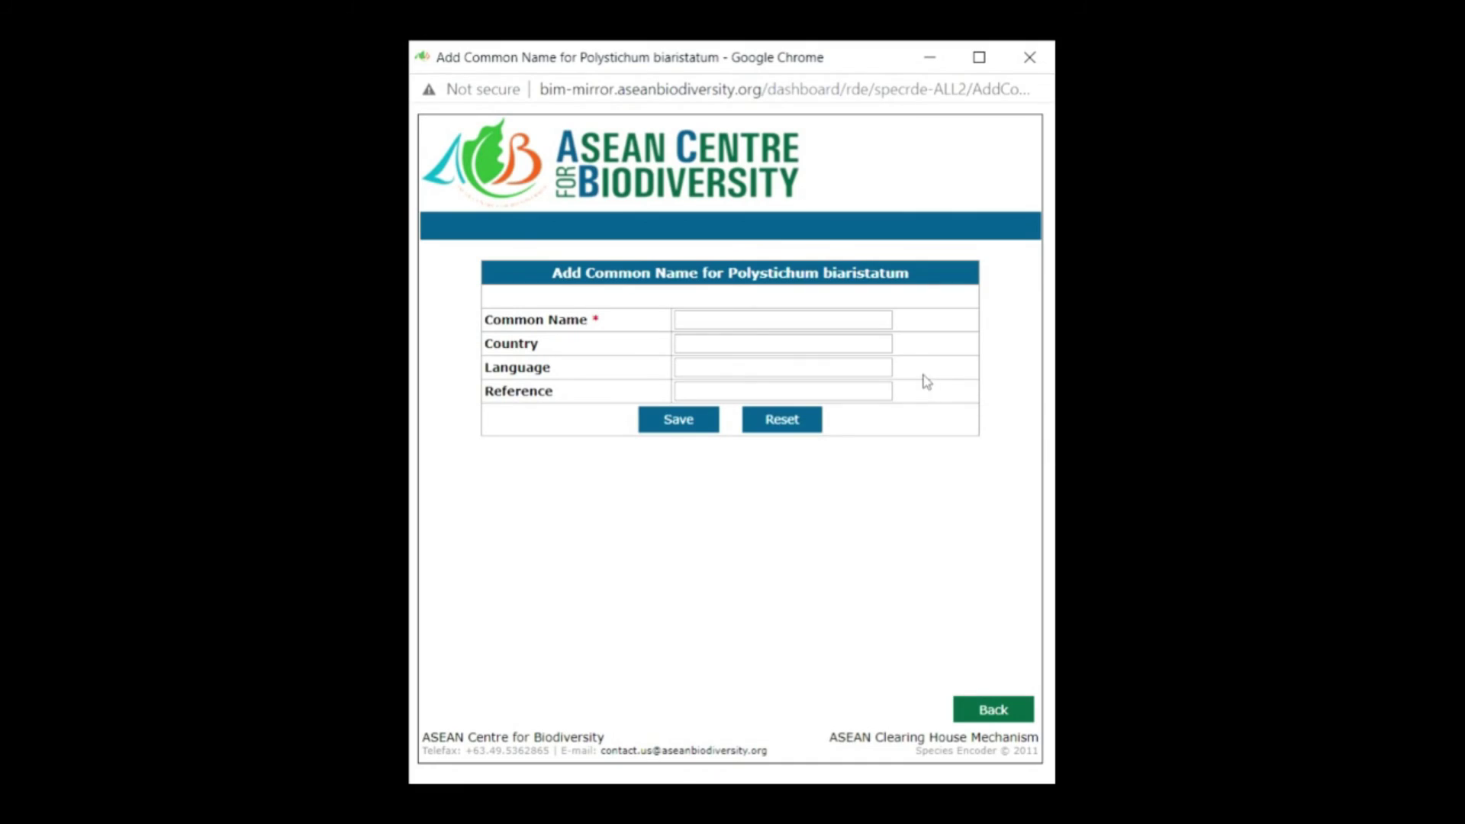
Step: Add the common name kut bai khang kob chak with country Thailand and language Thai, and save the record
{"action": "left_click", "coordinate": [722, 330]}
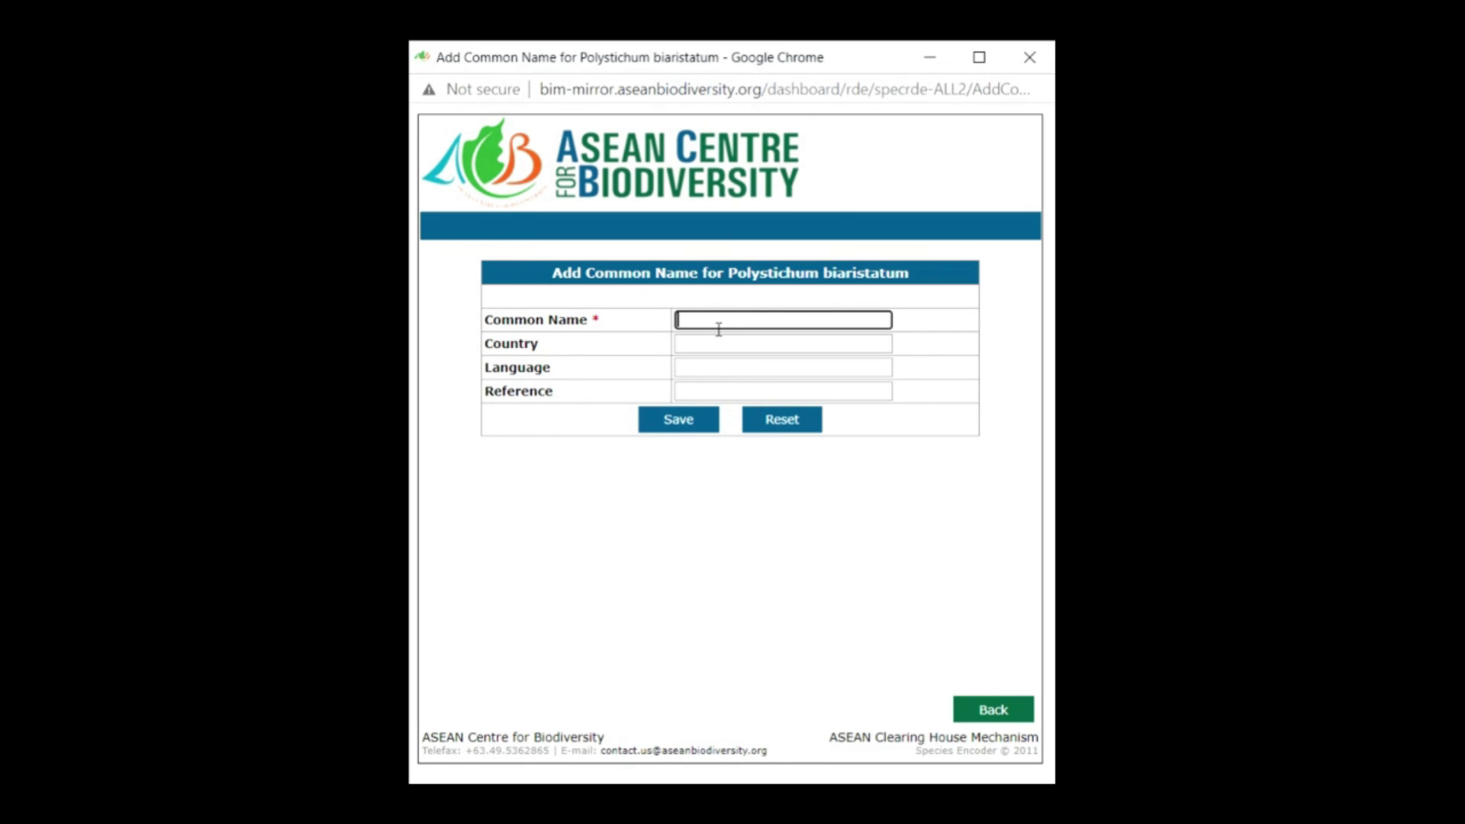
{"action": "key", "text": "ctrl+v"}
{"action": "key", "text": "Tab"}
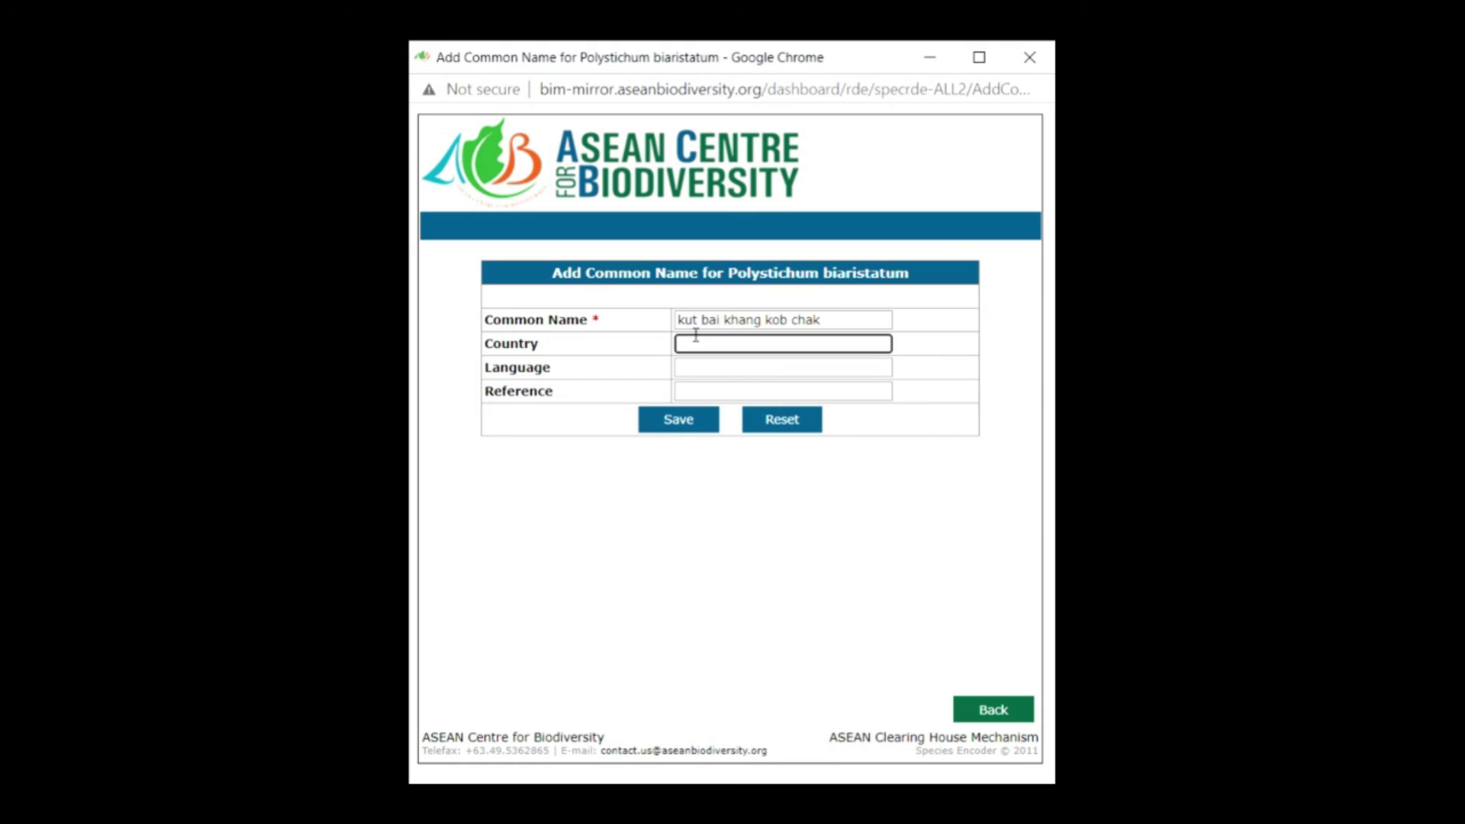
{"action": "left_click", "coordinate": [693, 328]}
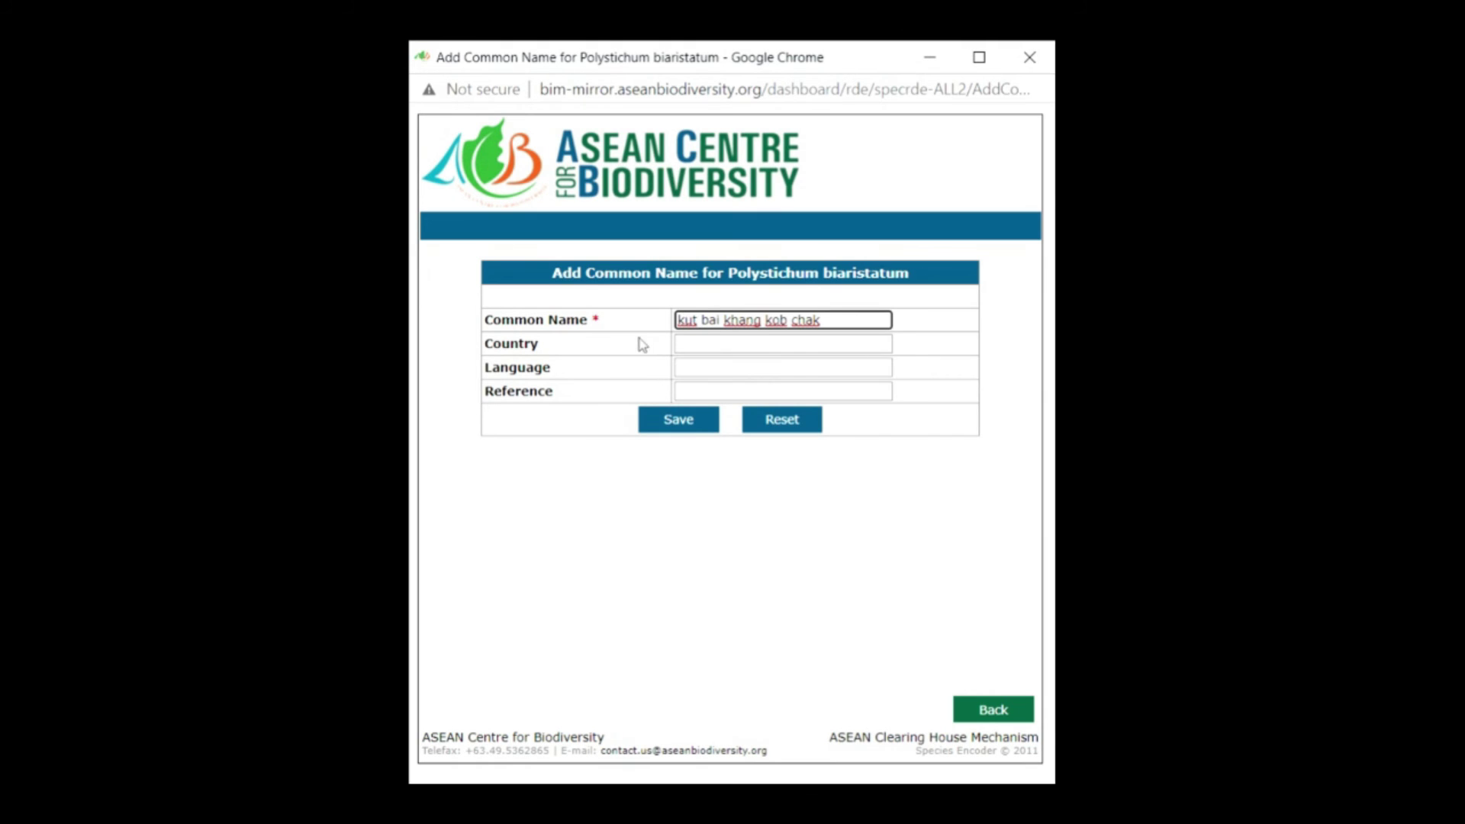
{"action": "left_click", "coordinate": [700, 349]}
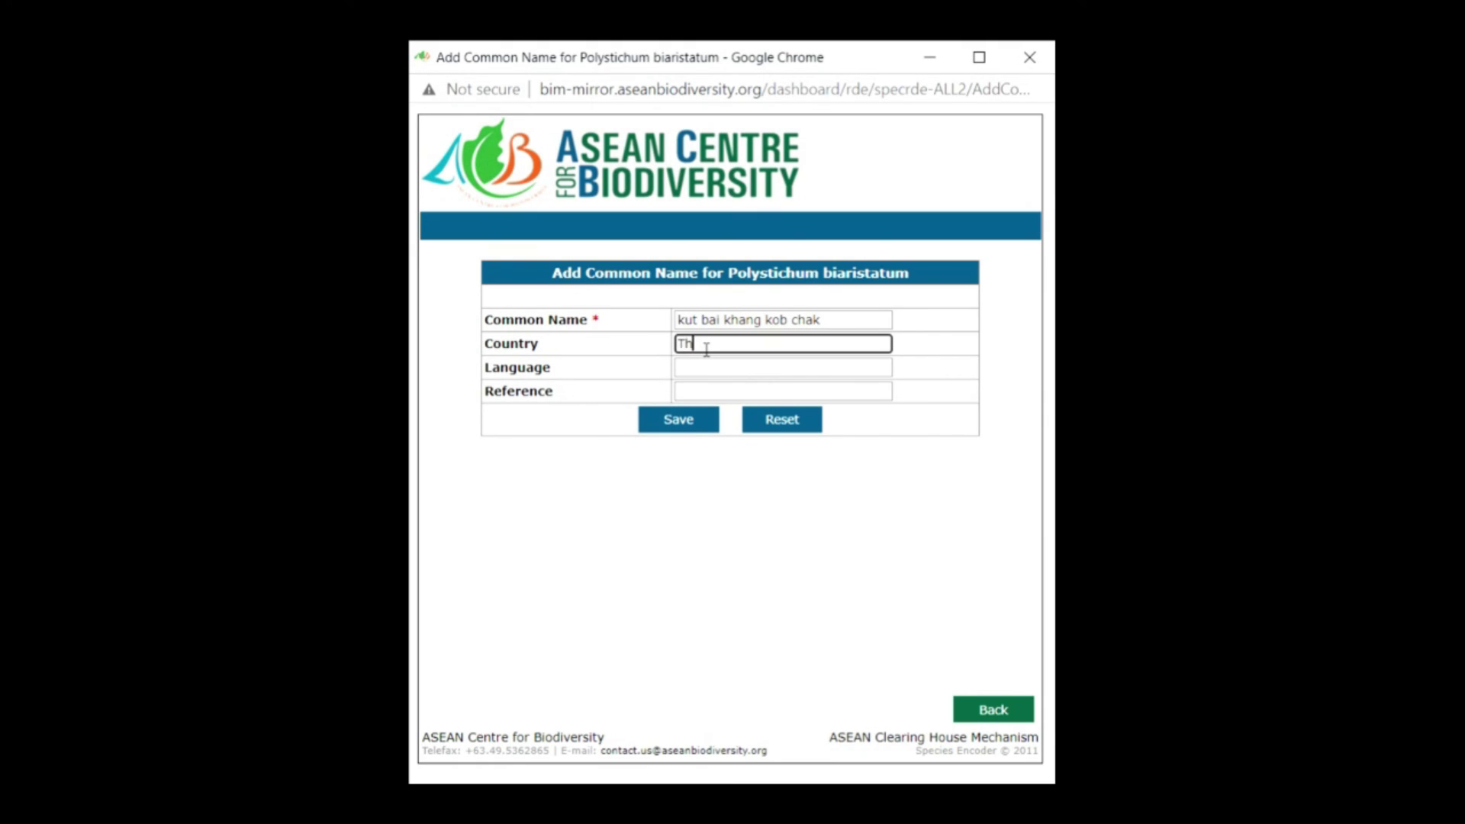
{"action": "type", "text": "Thailand"}
{"action": "left_click", "coordinate": [708, 374]}
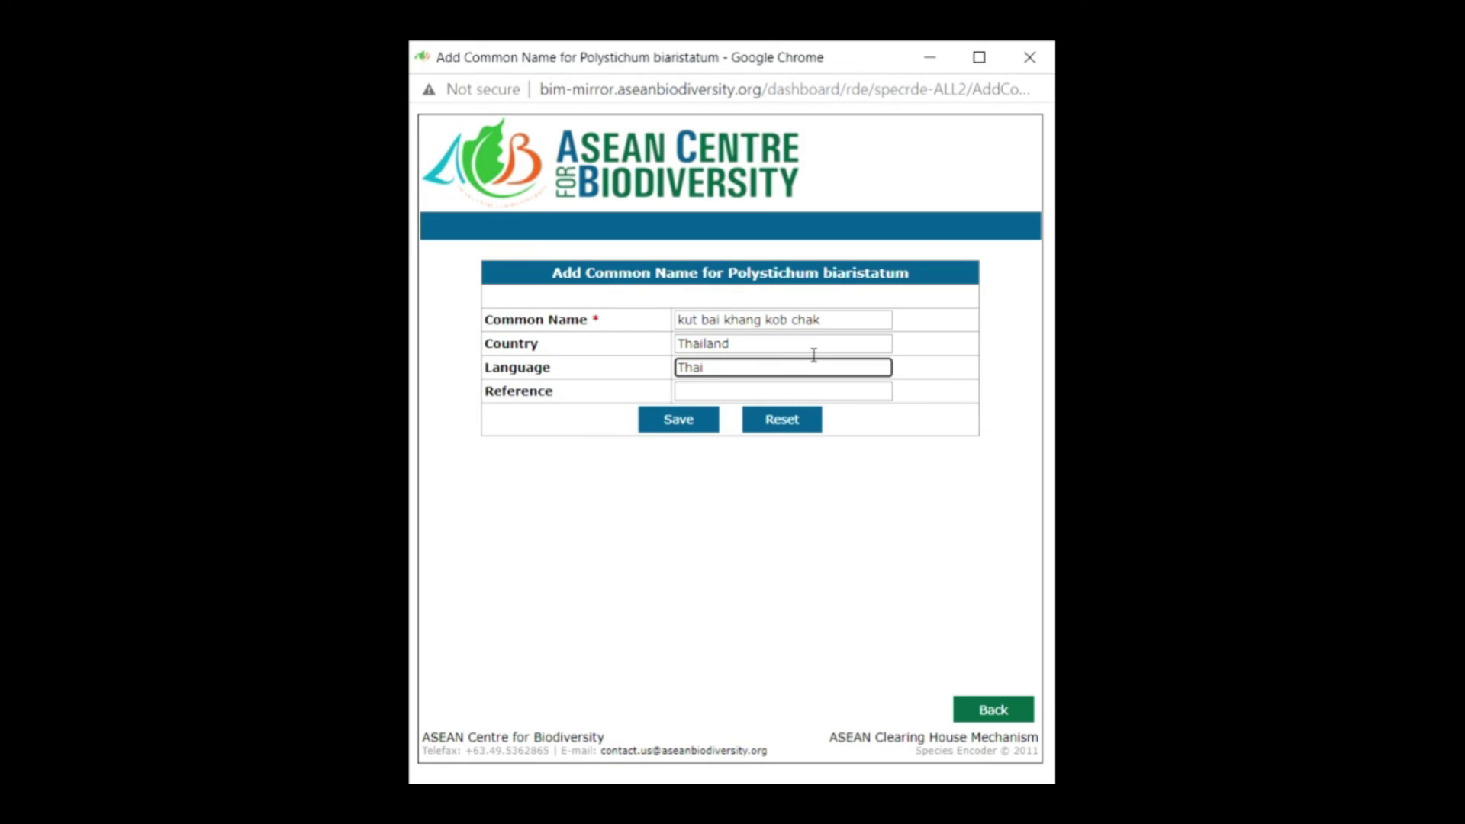
{"action": "left_click", "coordinate": [676, 420]}
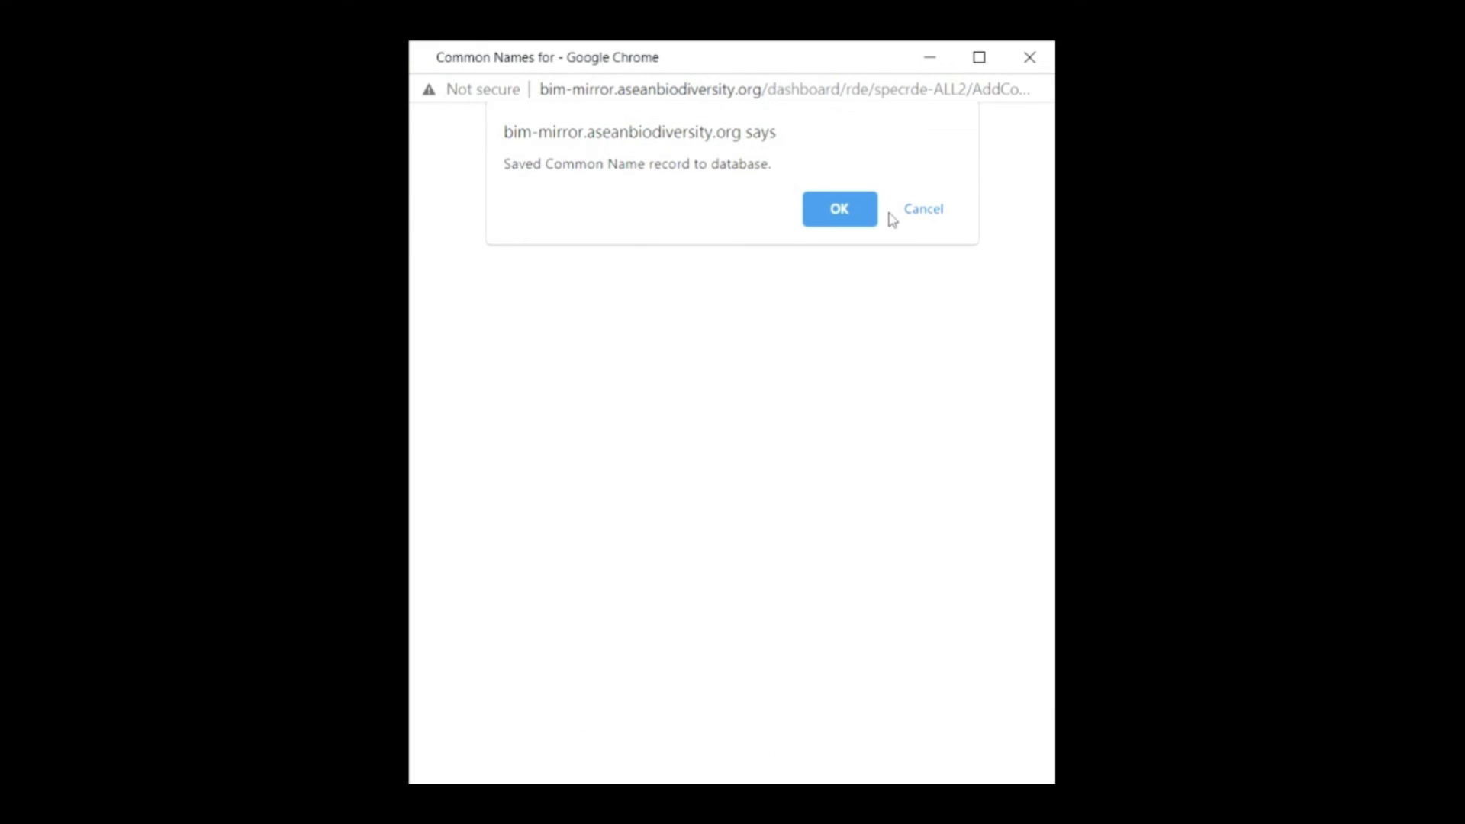
{"action": "left_click", "coordinate": [840, 209]}
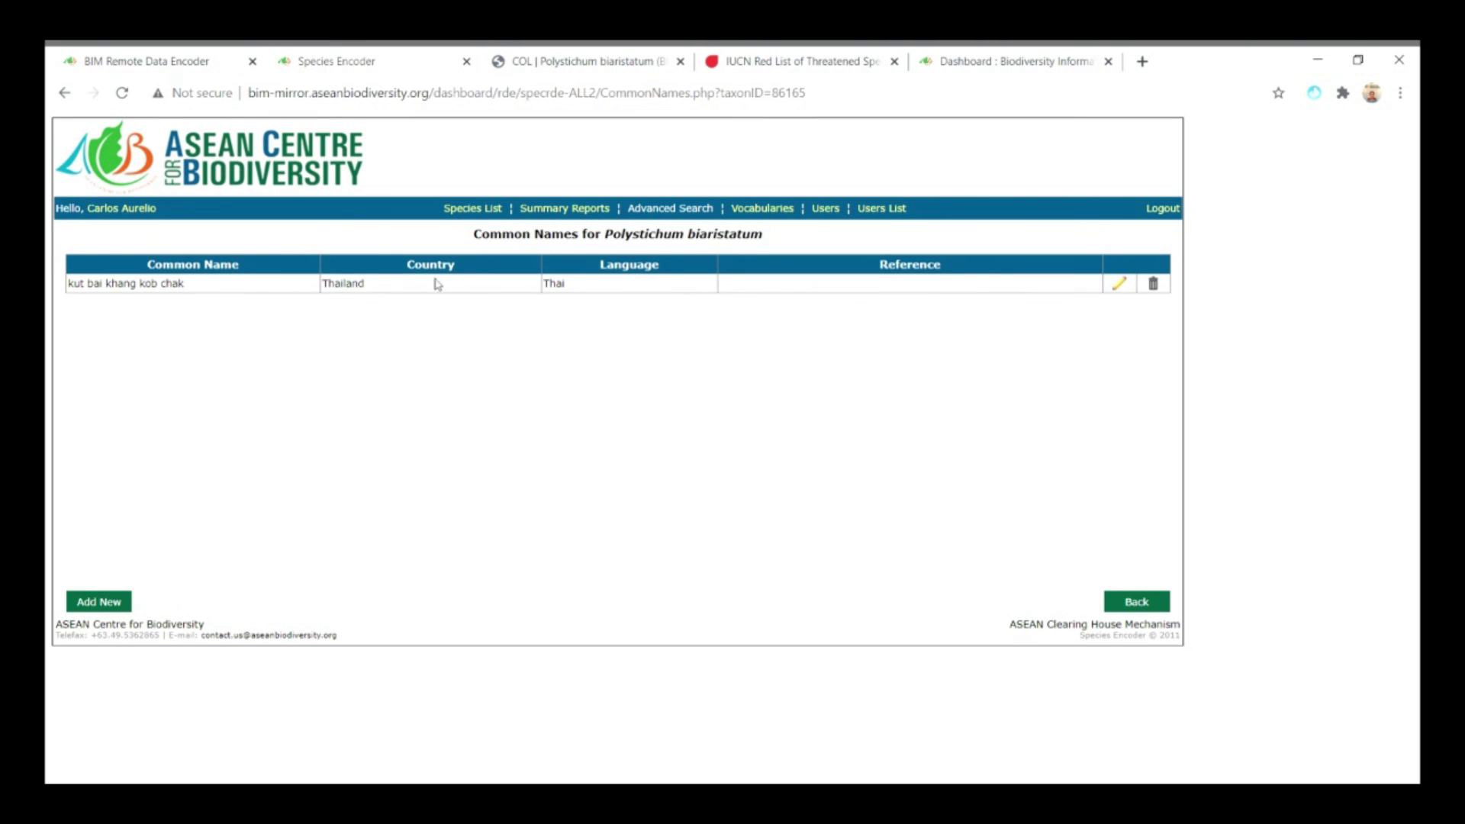
Step: Return to the species record, view its images and additional information, and open the Localities management for Polystichum biaristatum
{"action": "left_click", "coordinate": [724, 238]}
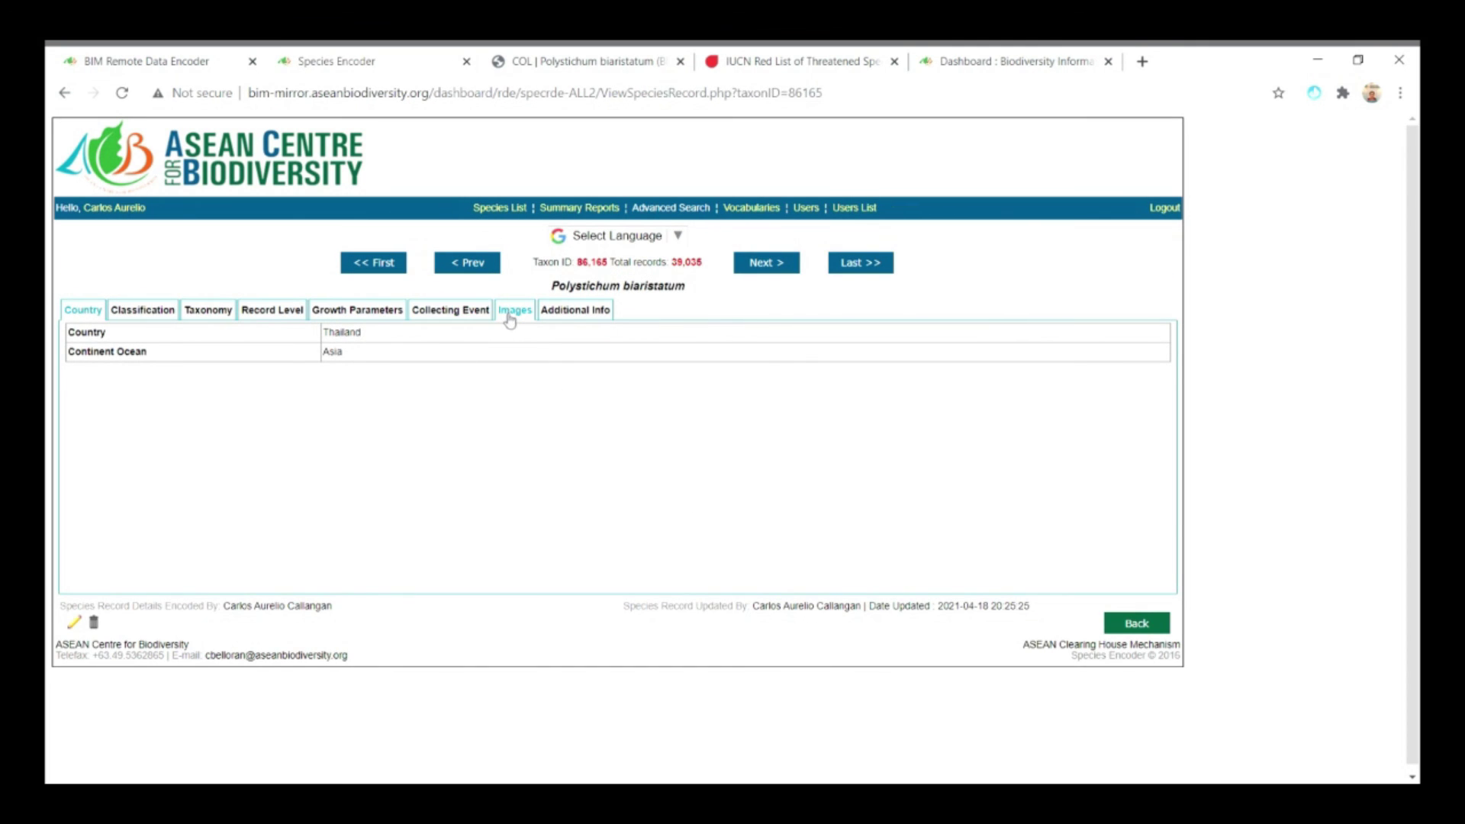
{"action": "left_click", "coordinate": [510, 314]}
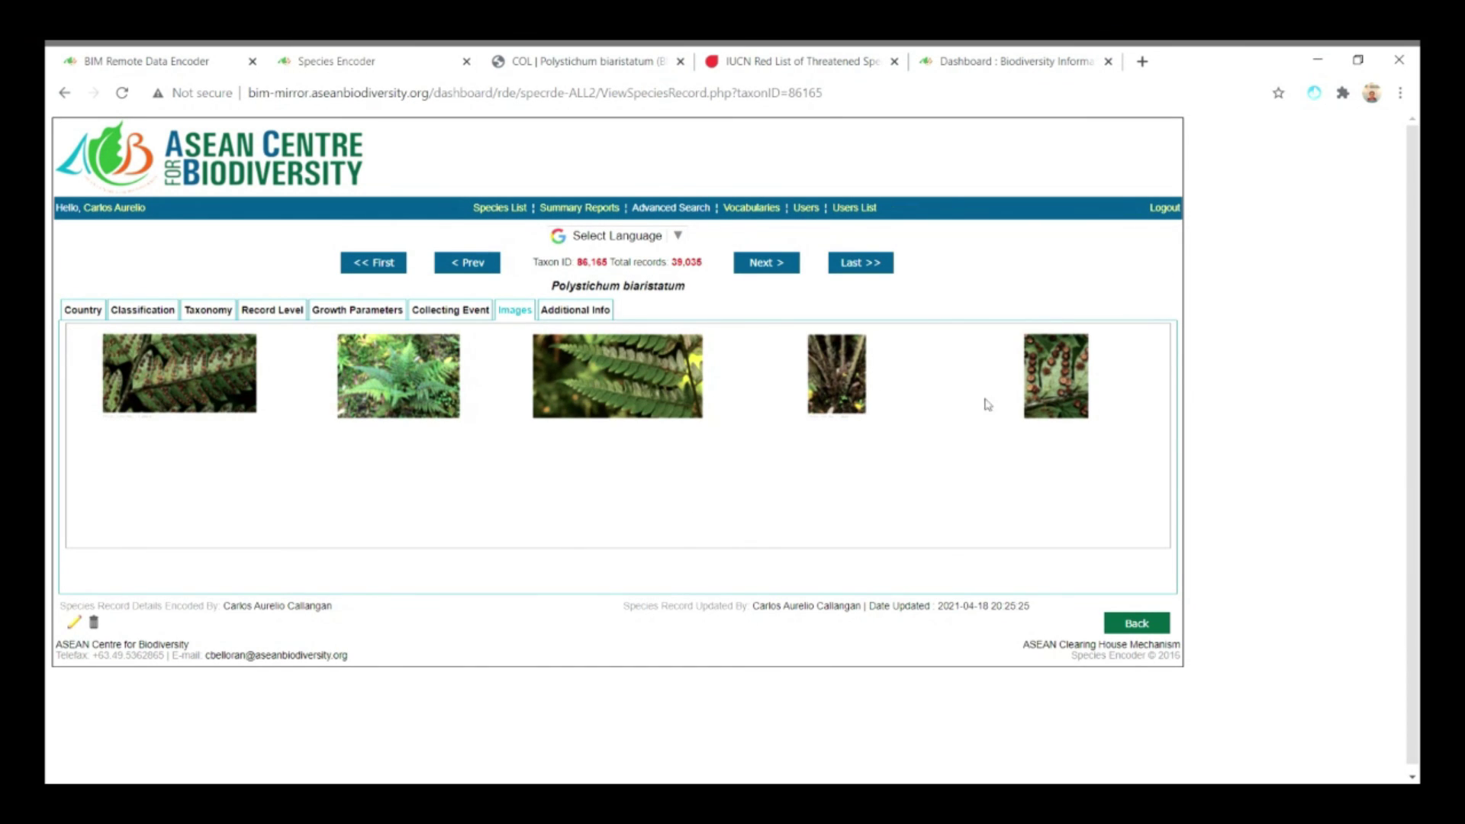
{"action": "left_click", "coordinate": [577, 315]}
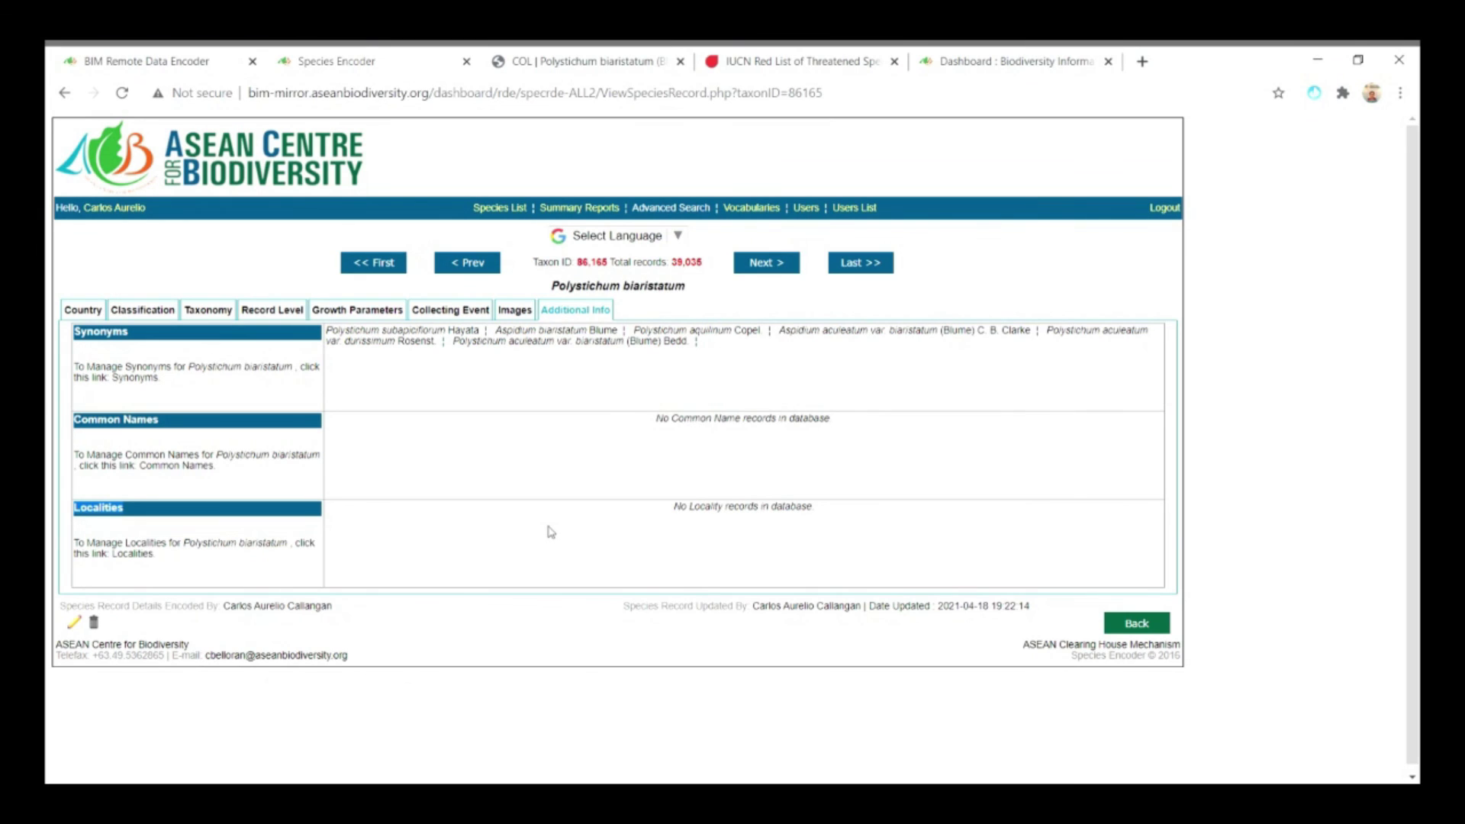
{"action": "left_click", "coordinate": [145, 558]}
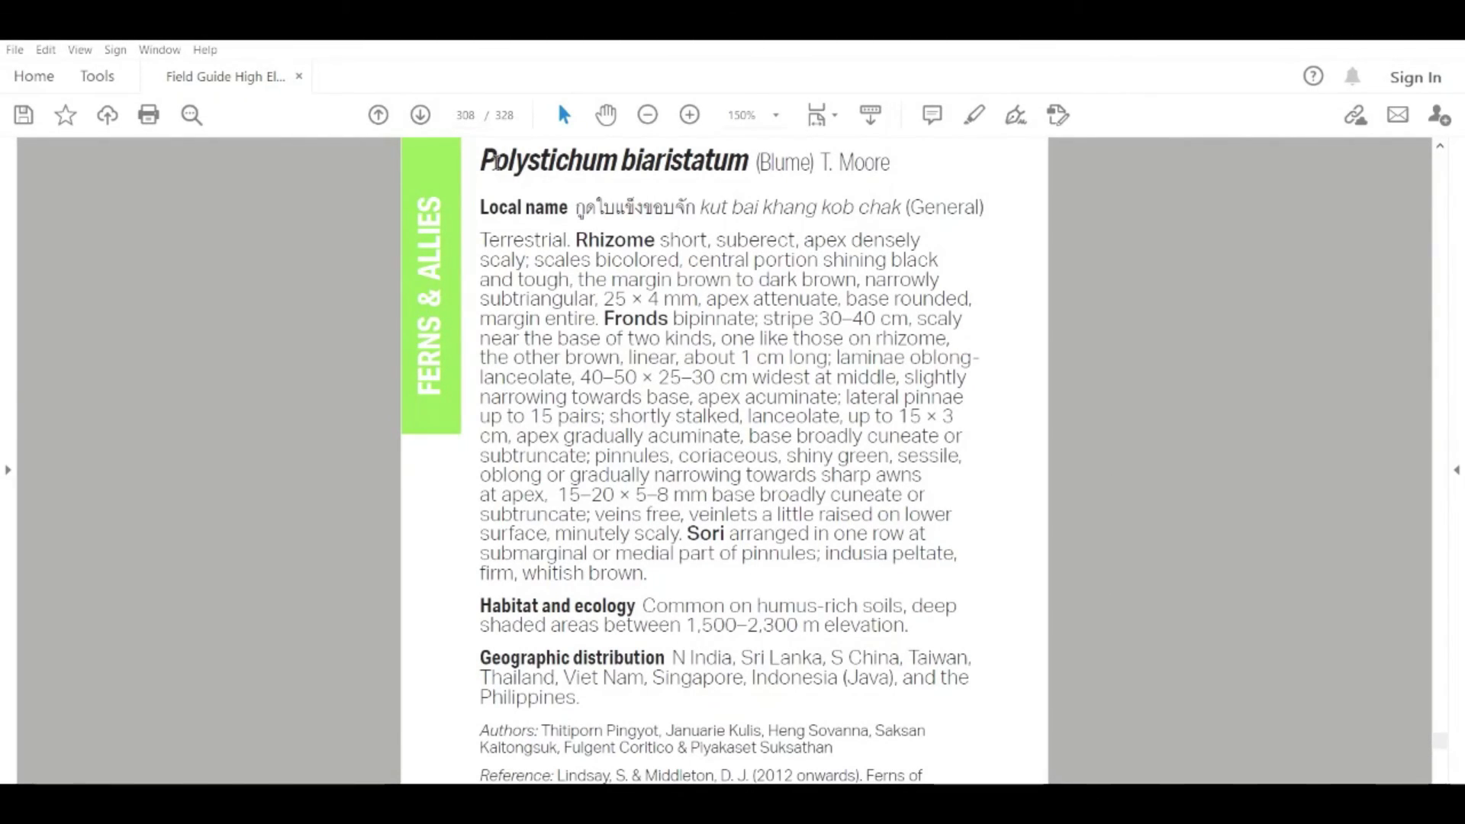
Step: Examine the Polystichum biaristatum page of the field guide PDF for geographic distribution and locality details
{"action": "left_click_drag", "start_coordinate": [480, 162], "coordinate": [749, 162]}
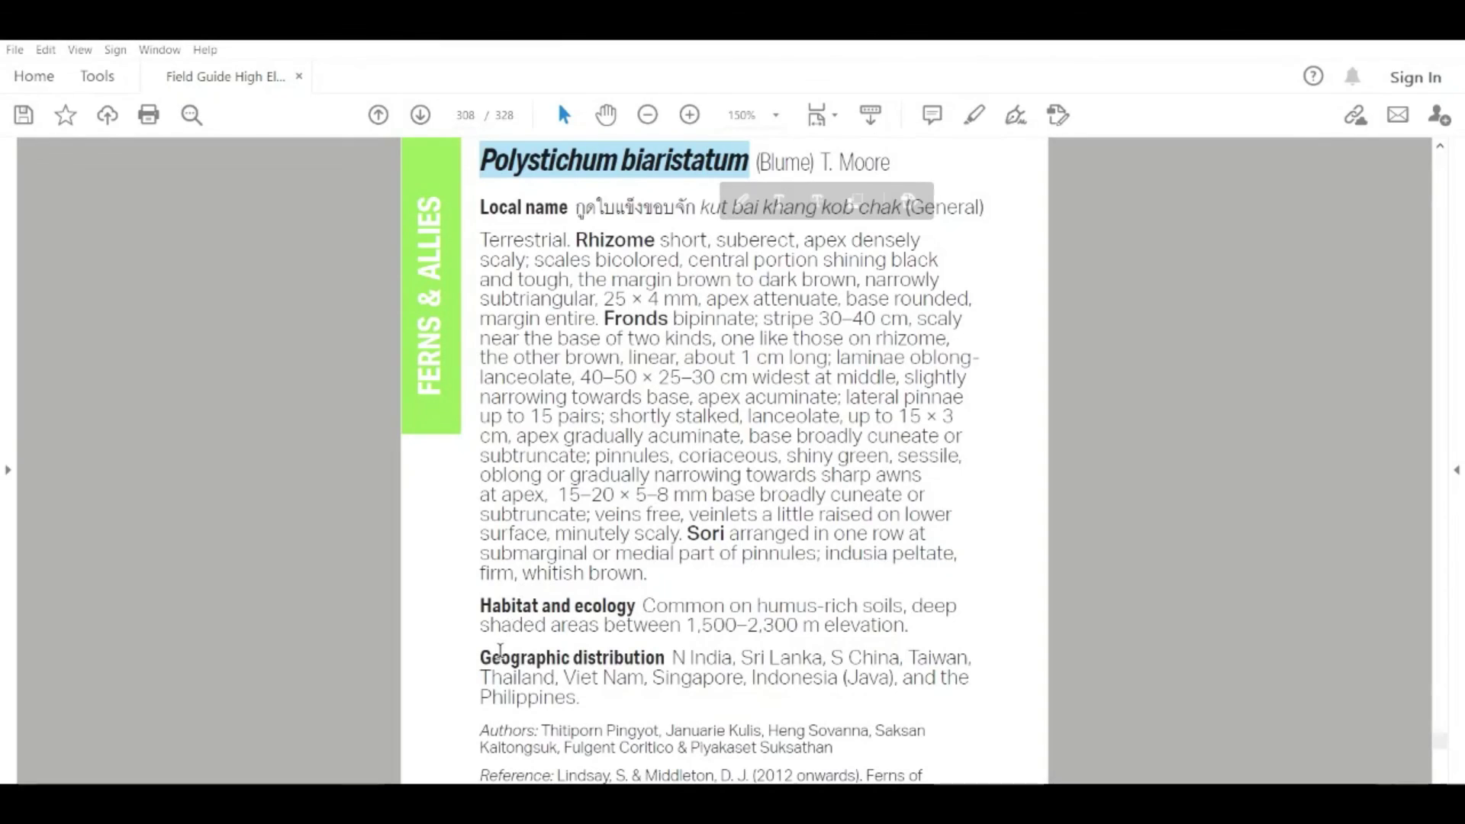
{"action": "left_click_drag", "start_coordinate": [481, 656], "coordinate": [592, 700]}
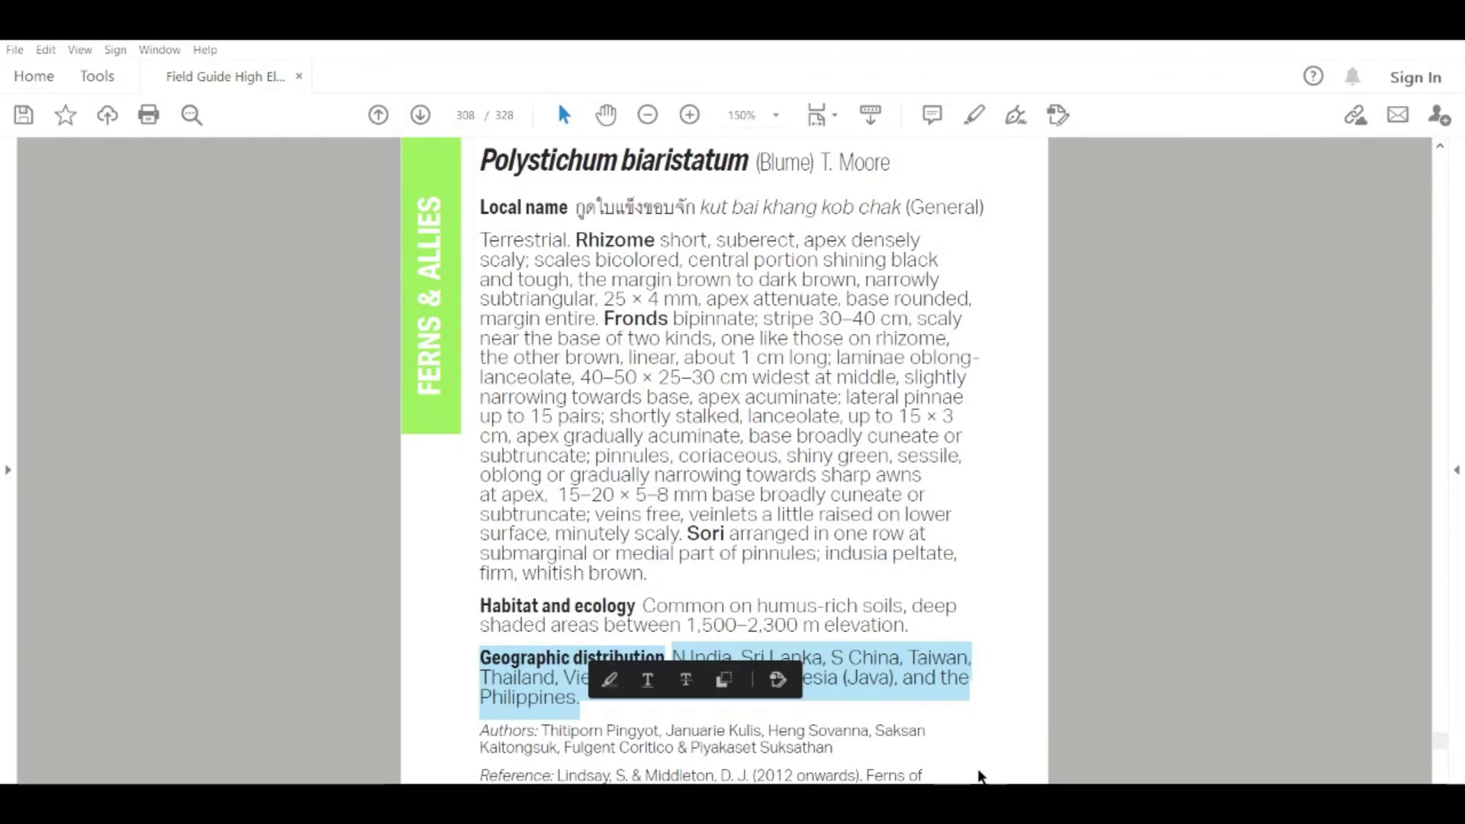
{"action": "left_click", "coordinate": [1028, 686]}
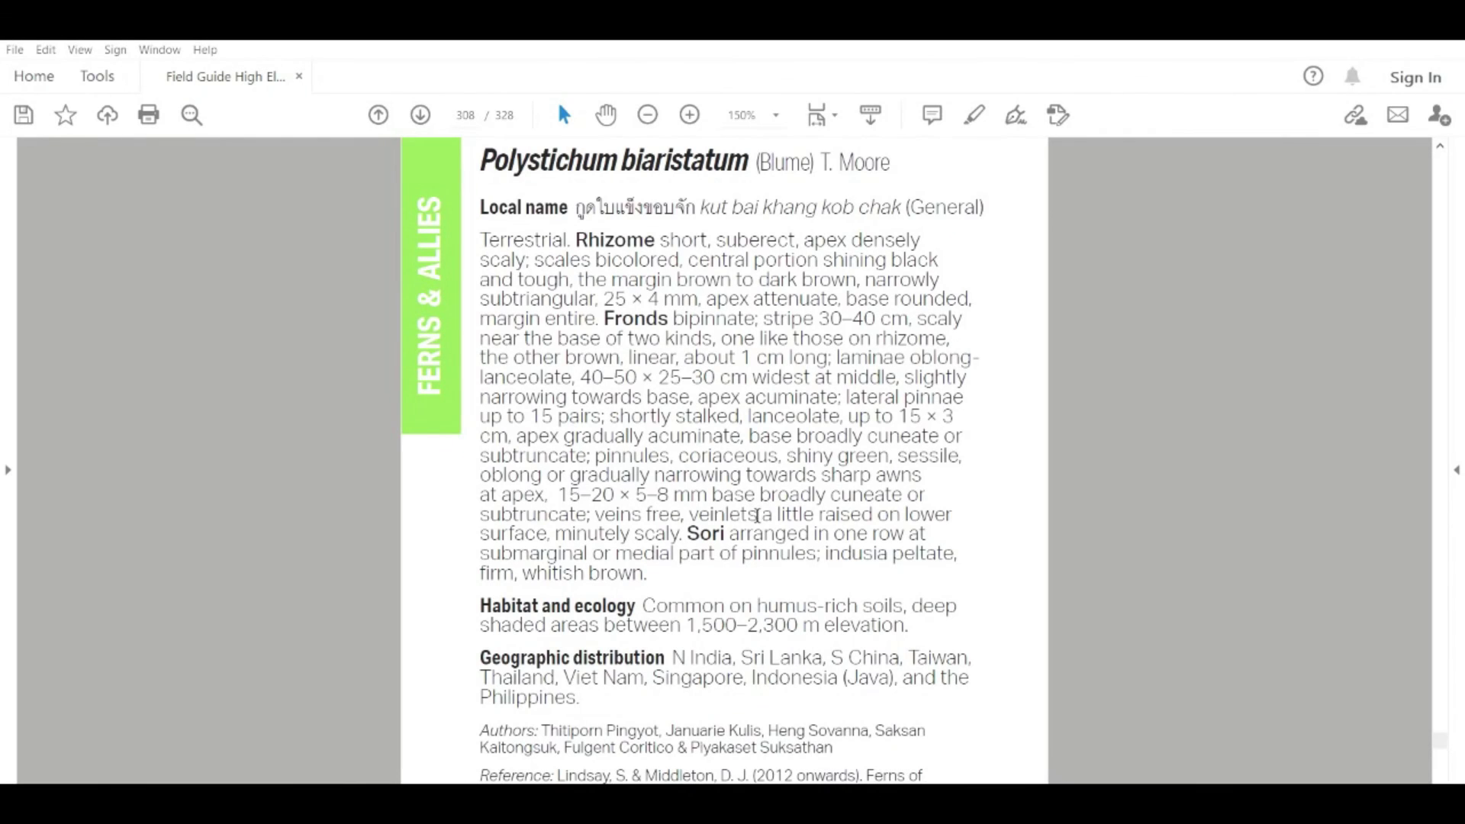
{"action": "scroll", "coordinate": [756, 516], "scroll_direction": "down", "scroll_amount": 3}
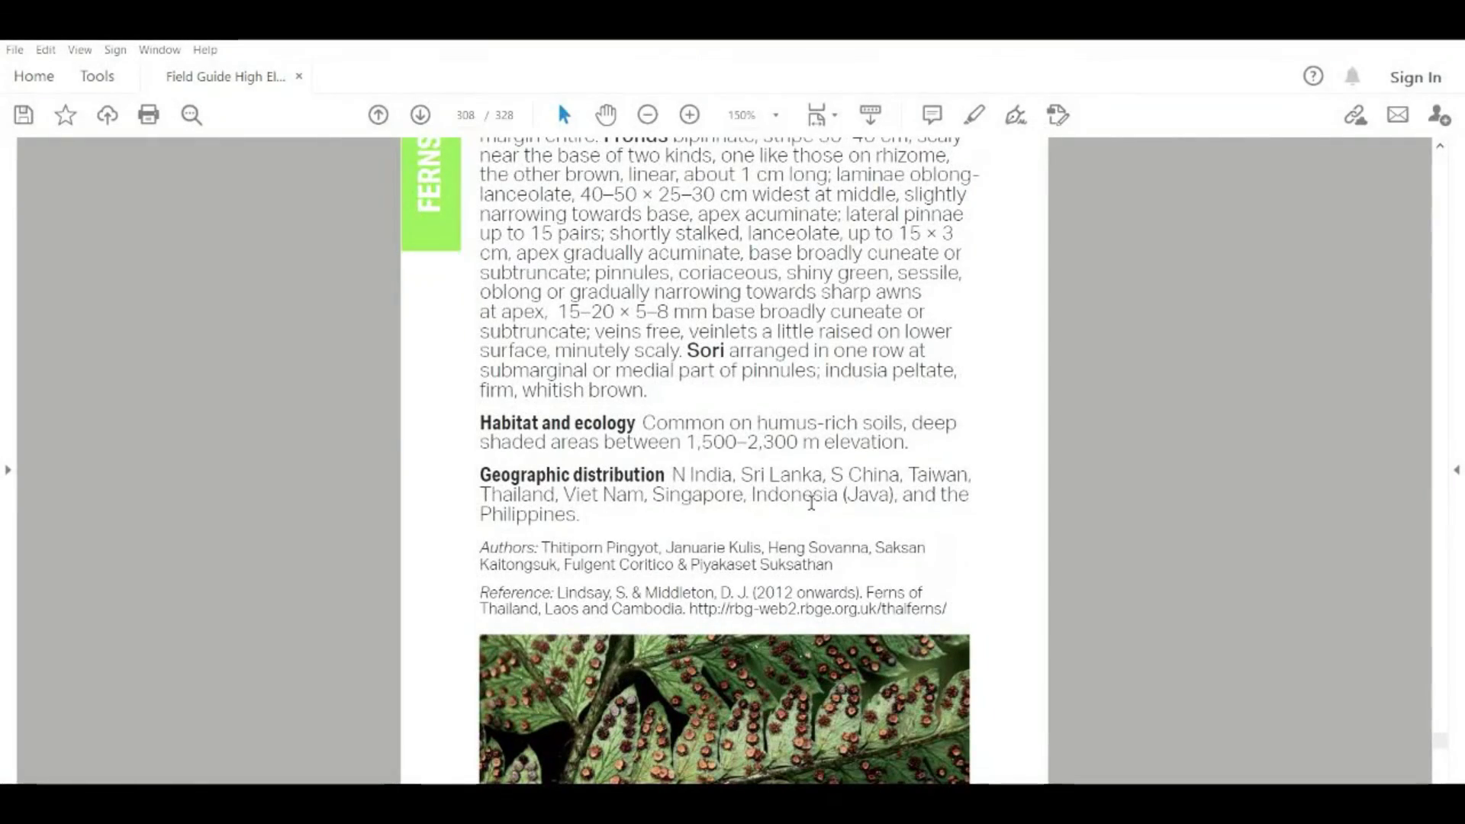